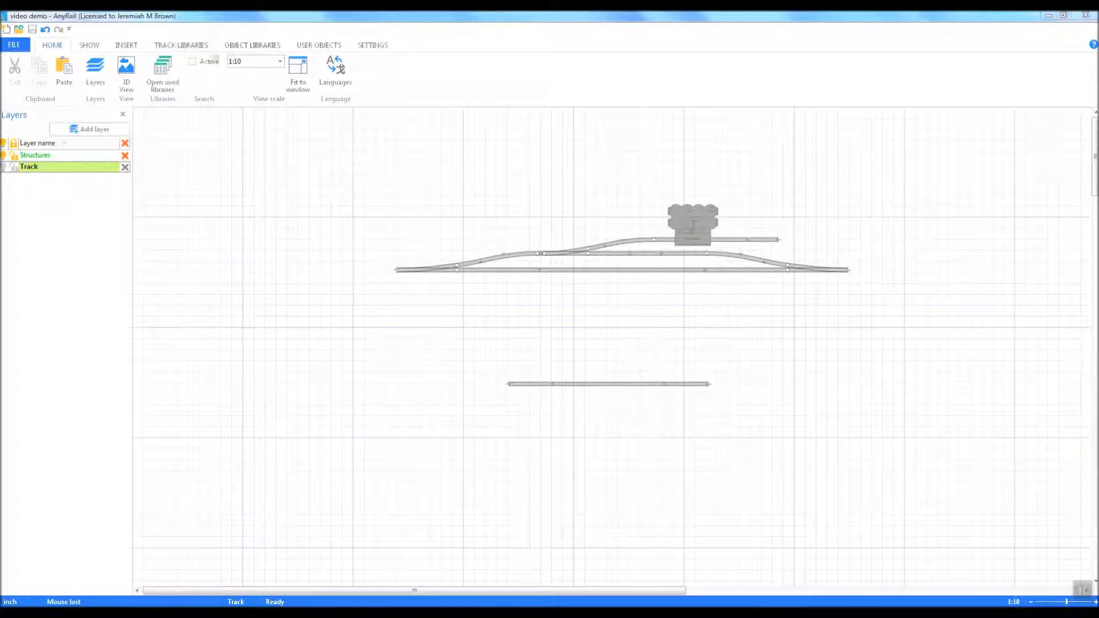
Open the H0 Atlas Code 83 track library
left_click(191, 47)
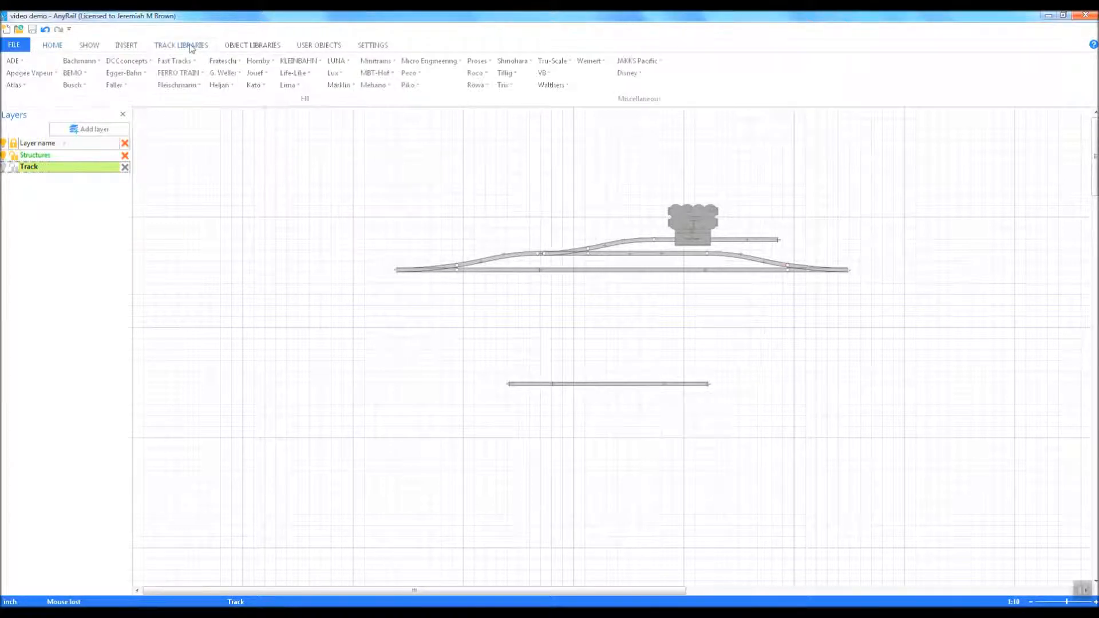
left_click(22, 85)
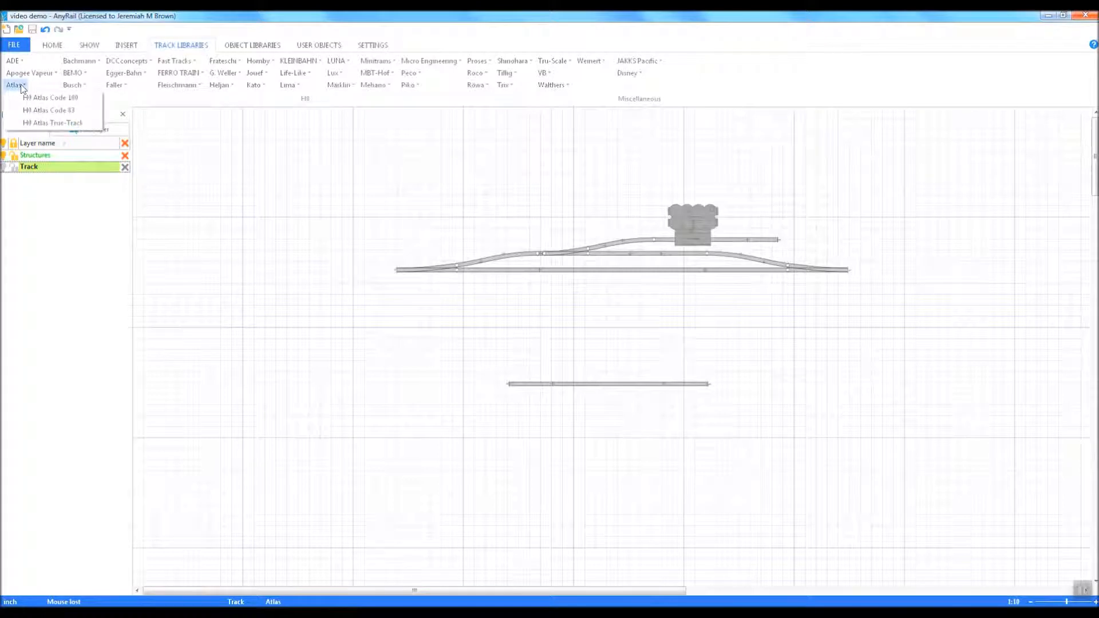
left_click(51, 111)
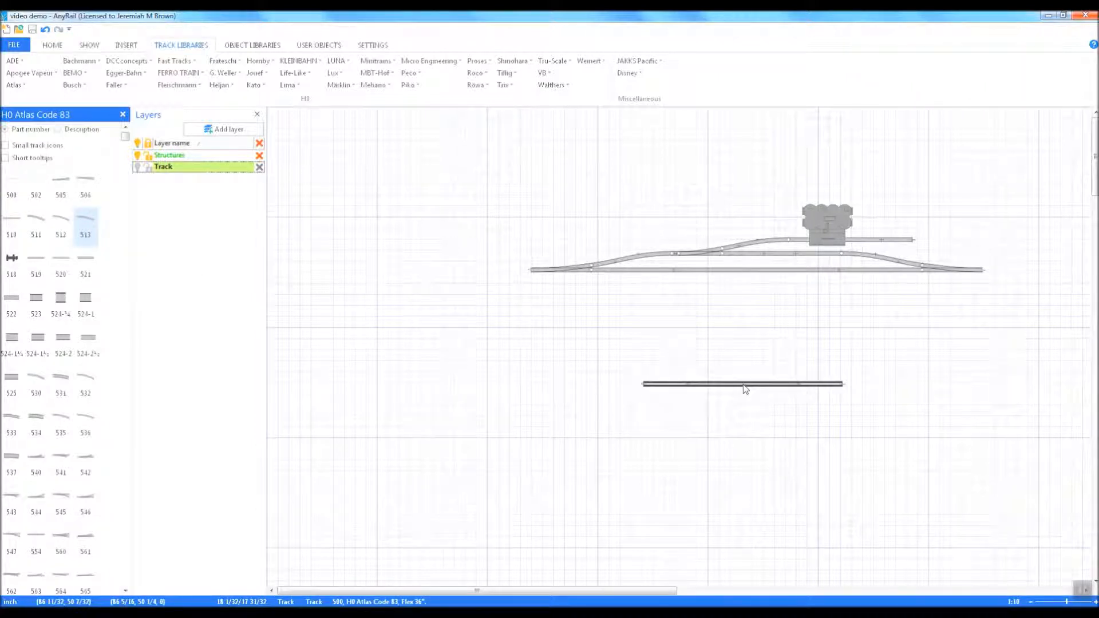
Move the loose straight flex track to open space below the station tracks and close the track library
left_click_drag(745, 389, 540, 367)
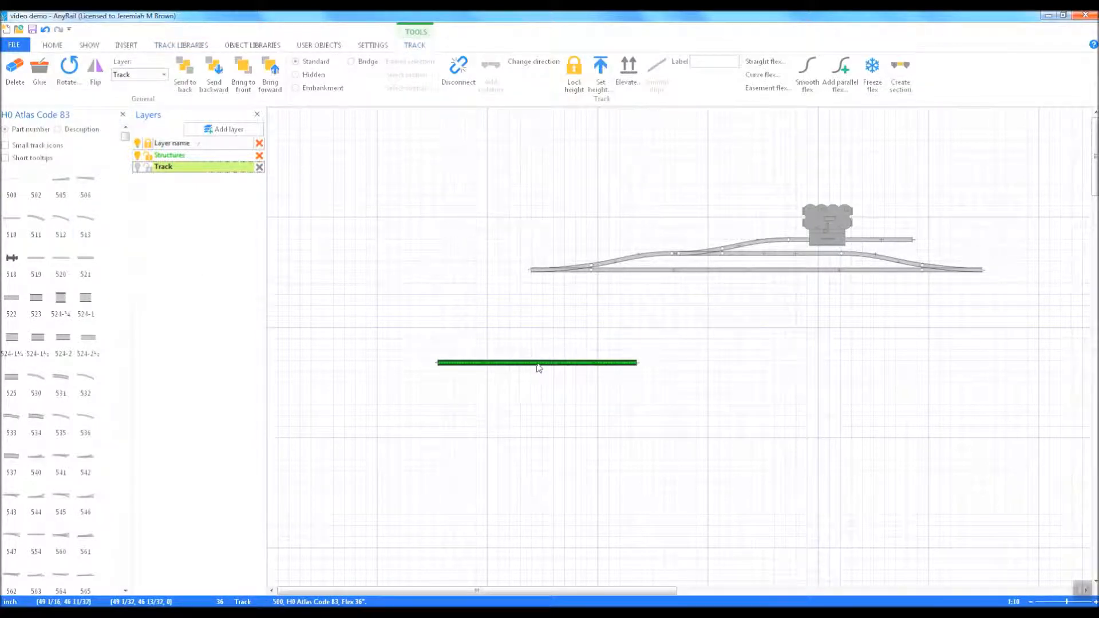
left_click(125, 115)
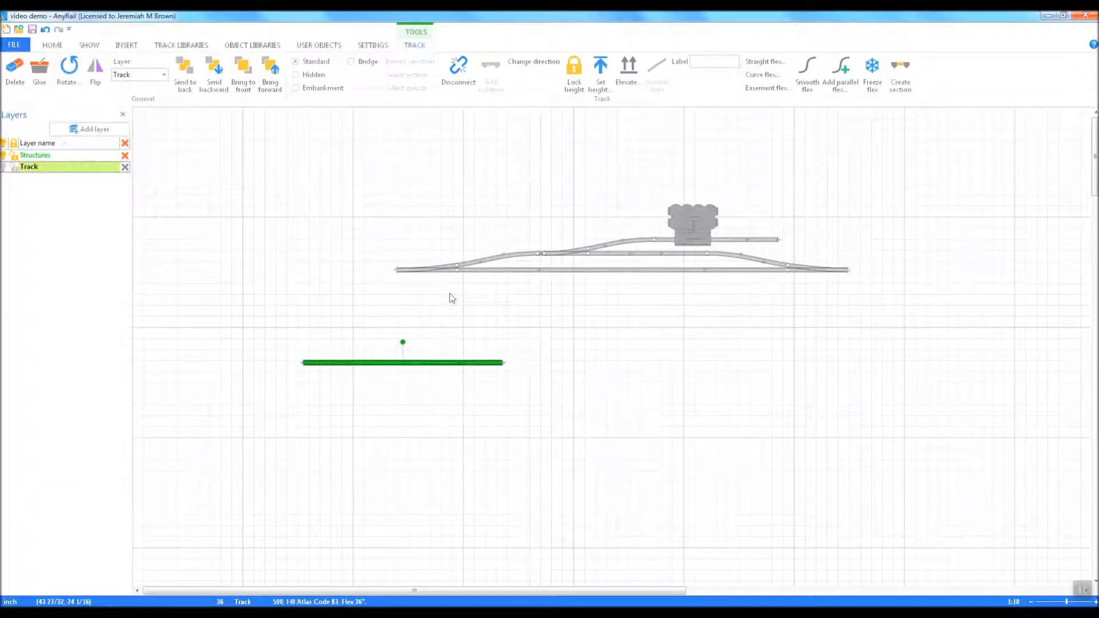
left_click_drag(439, 367, 581, 428)
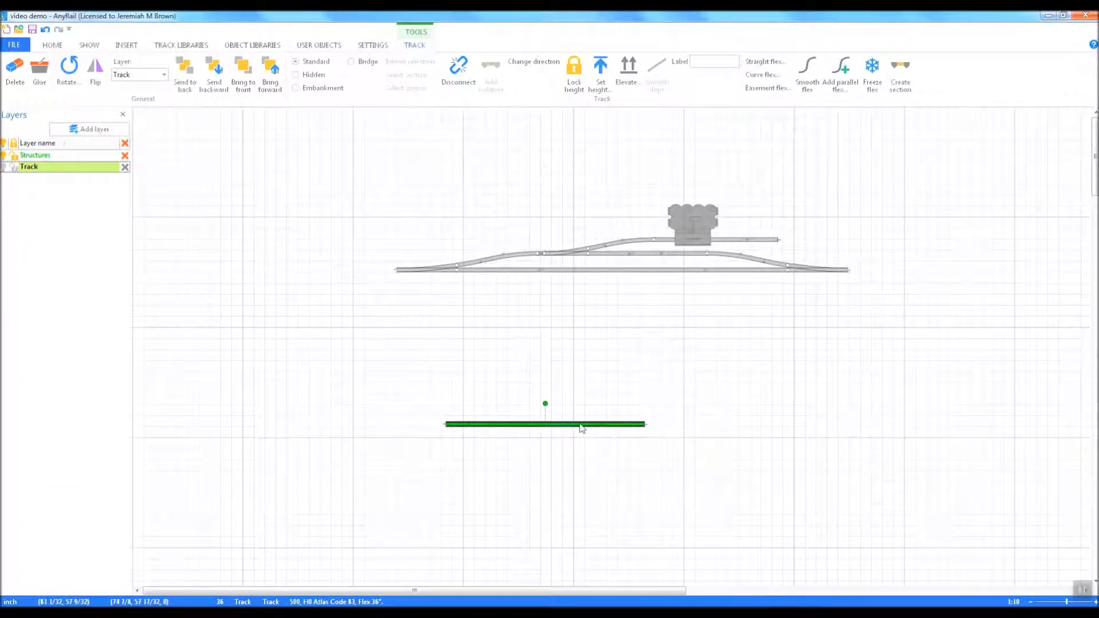
Bend the loose flex track to a 90-degree angle with a 36-inch radius and connect it to the main line's left end
left_click(765, 81)
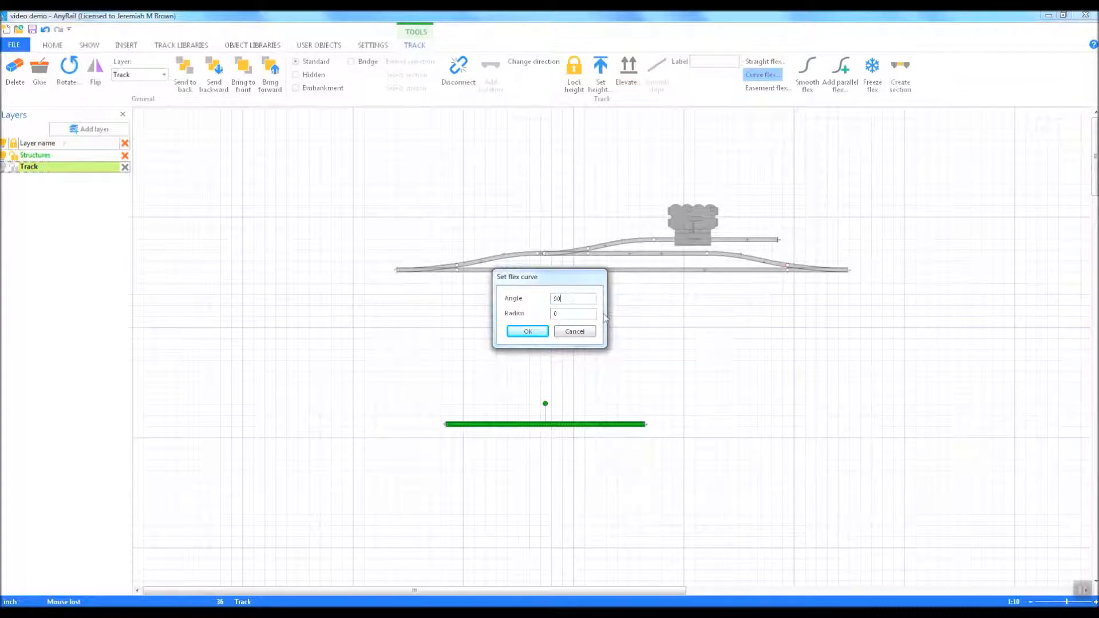
double_click(560, 313)
left_click(527, 332)
left_click_drag(581, 480, 404, 340)
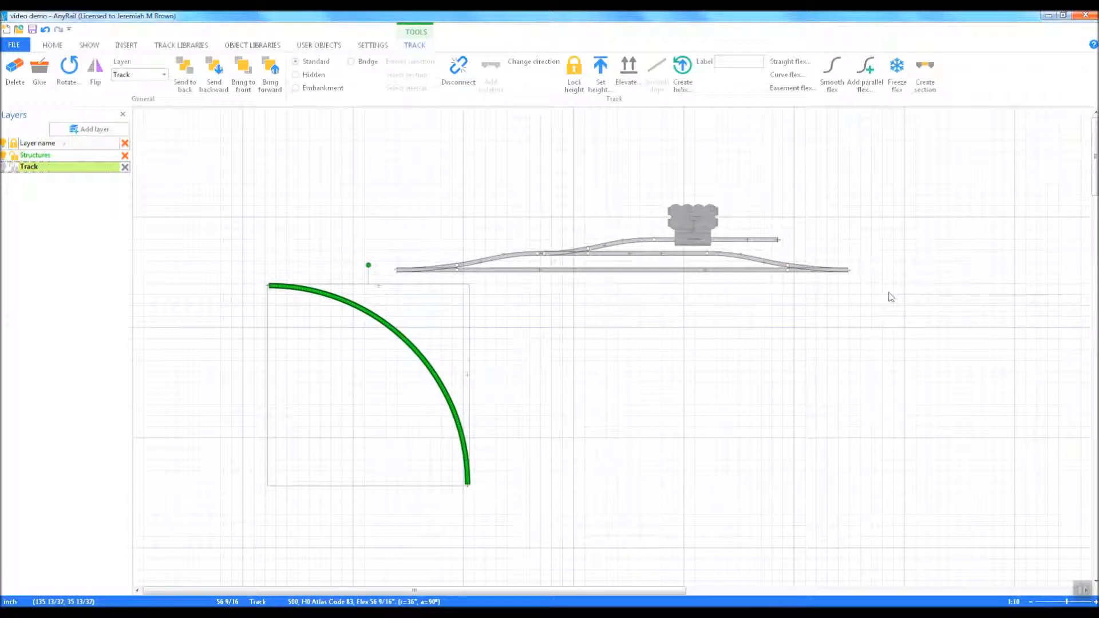
left_click_drag(449, 403, 375, 183)
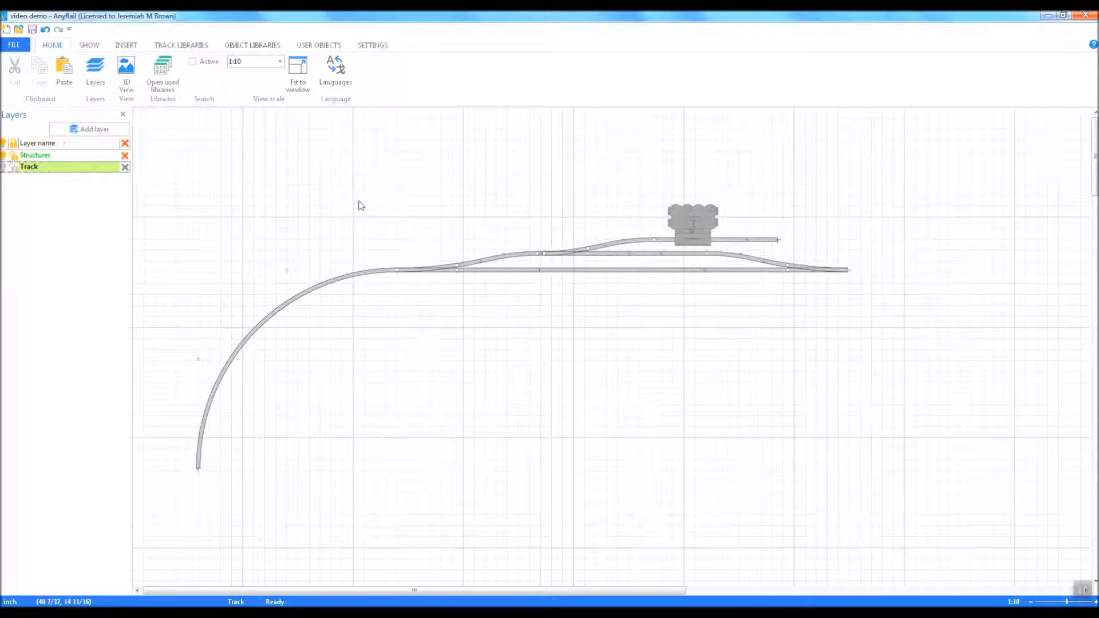
Add a parallel flex track at a distance of 3 inches on the right side of the 90-degree curve
left_click(347, 279)
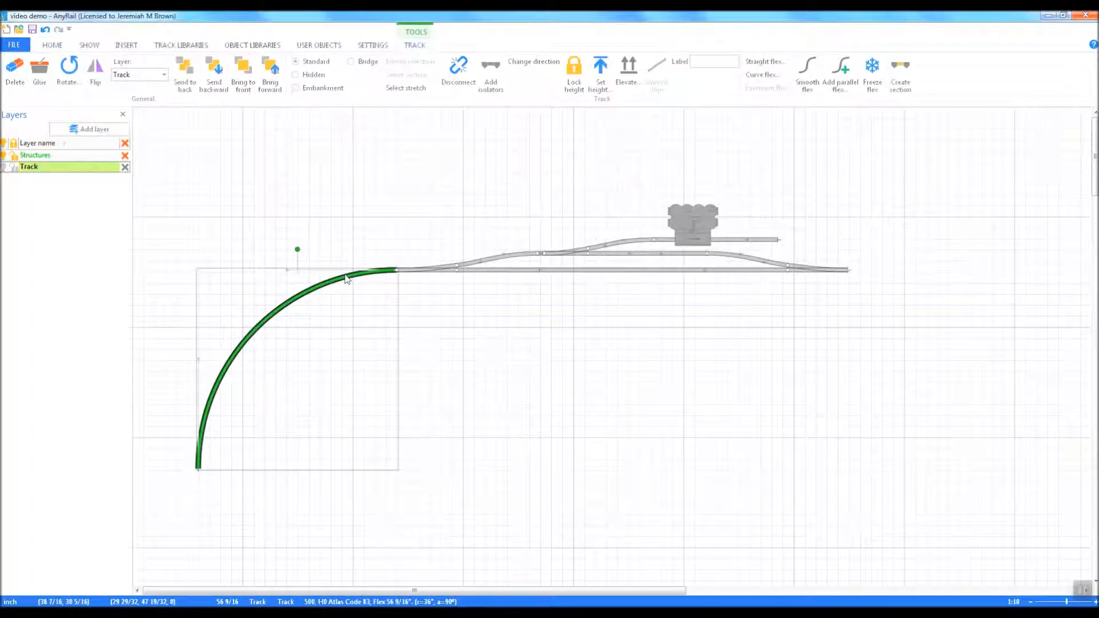
left_click(848, 80)
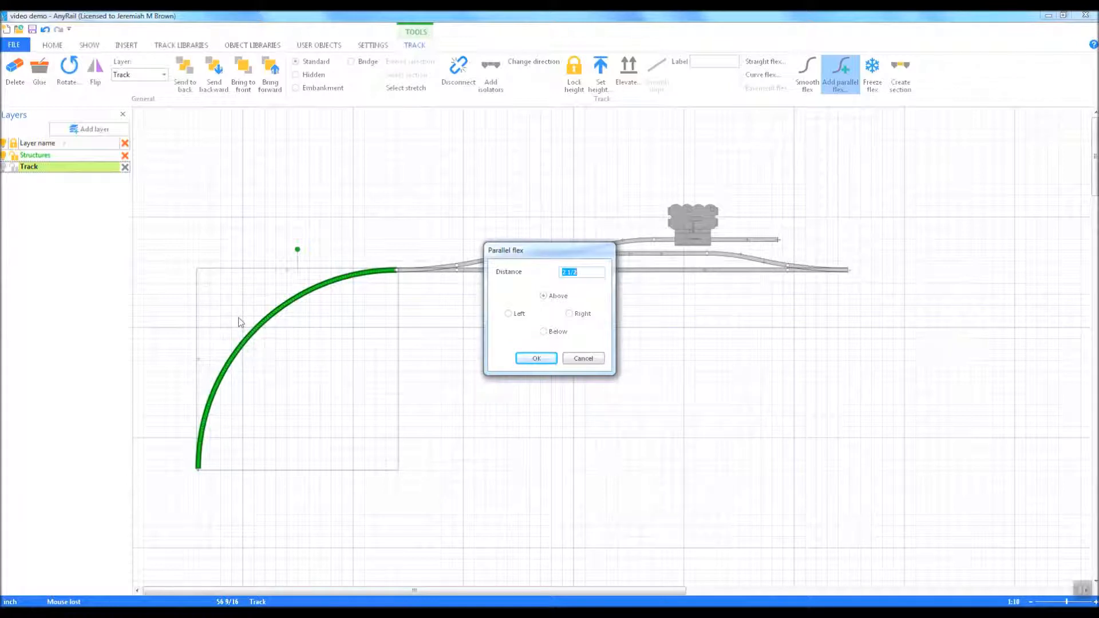
left_click(563, 272)
key("ctrl+a")
type("3")
left_click(574, 319)
left_click(548, 360)
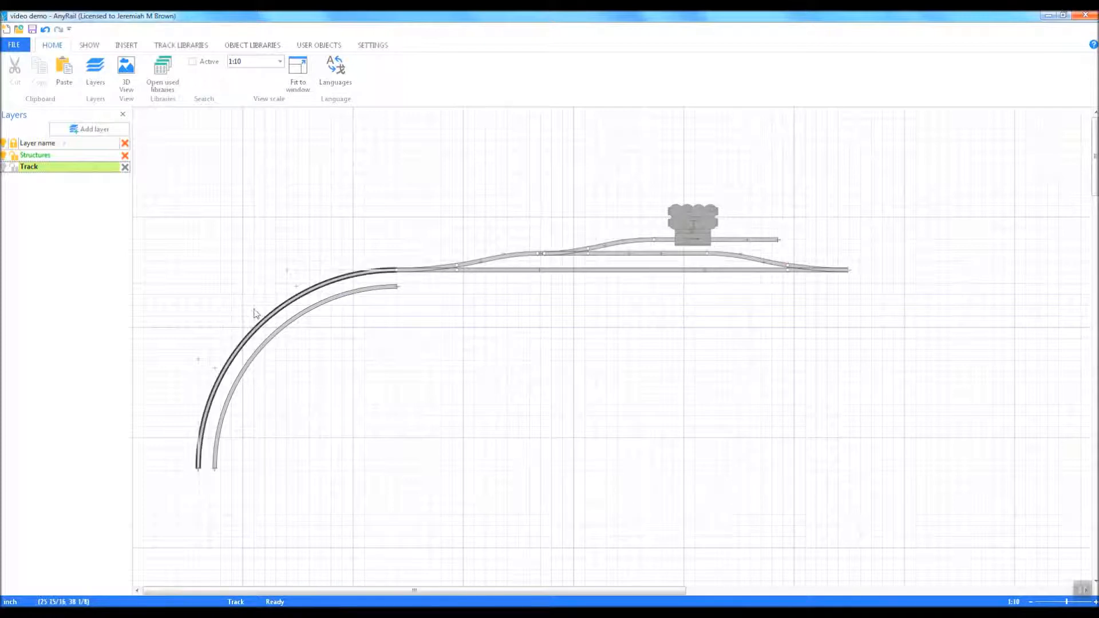
Delete the inner parallel curve
left_click(280, 334)
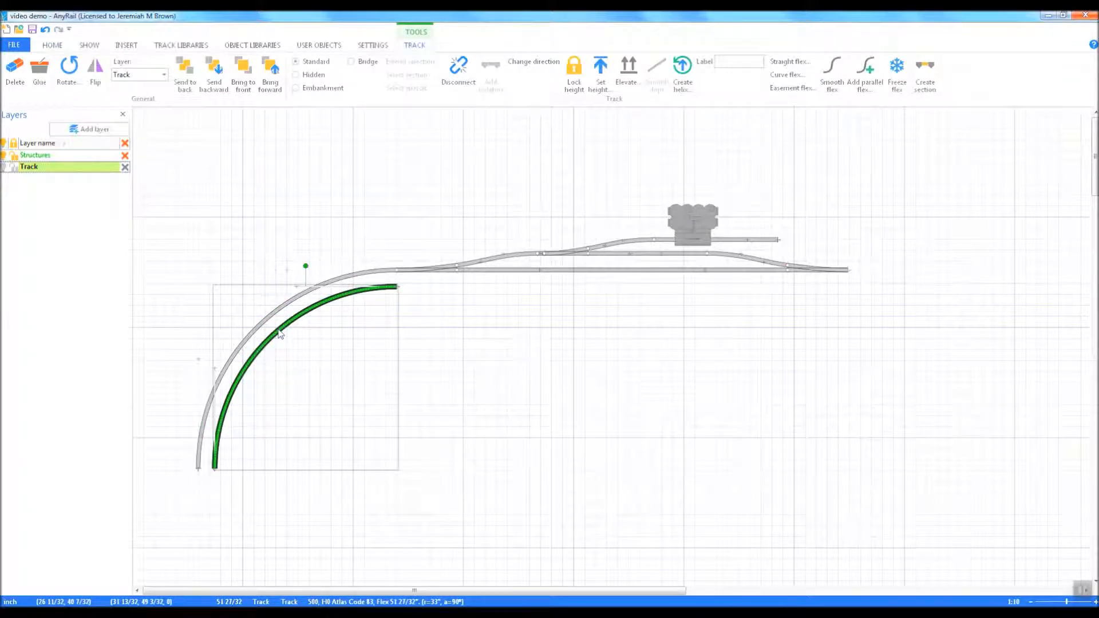
key("Delete")
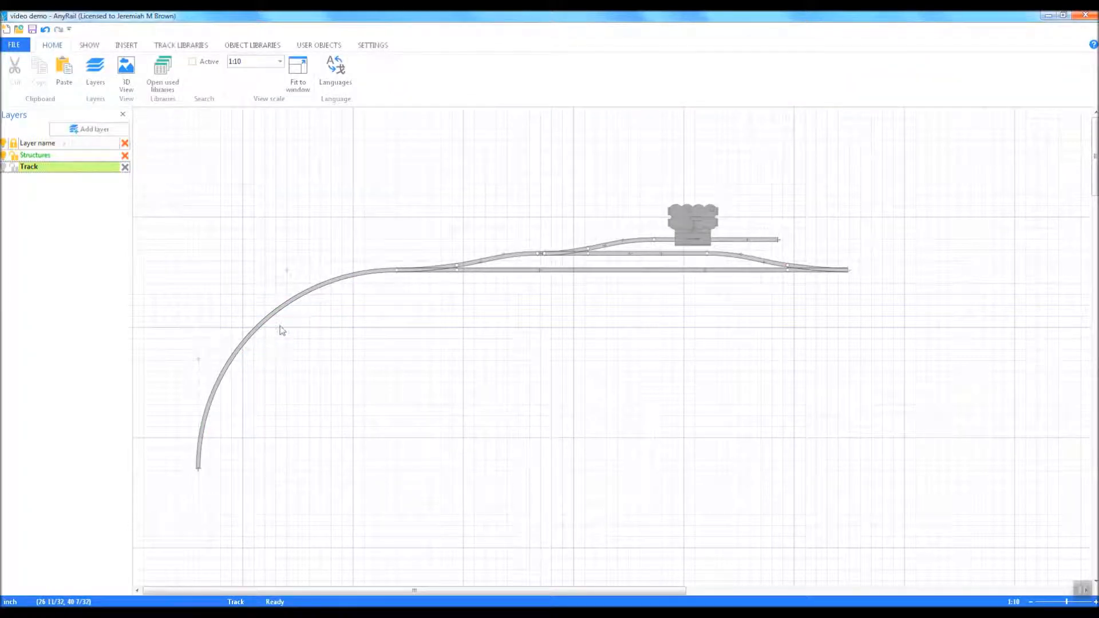
Duplicate the 90-degree curve by copying it and pasting it into the open area of the layout
left_click(285, 312)
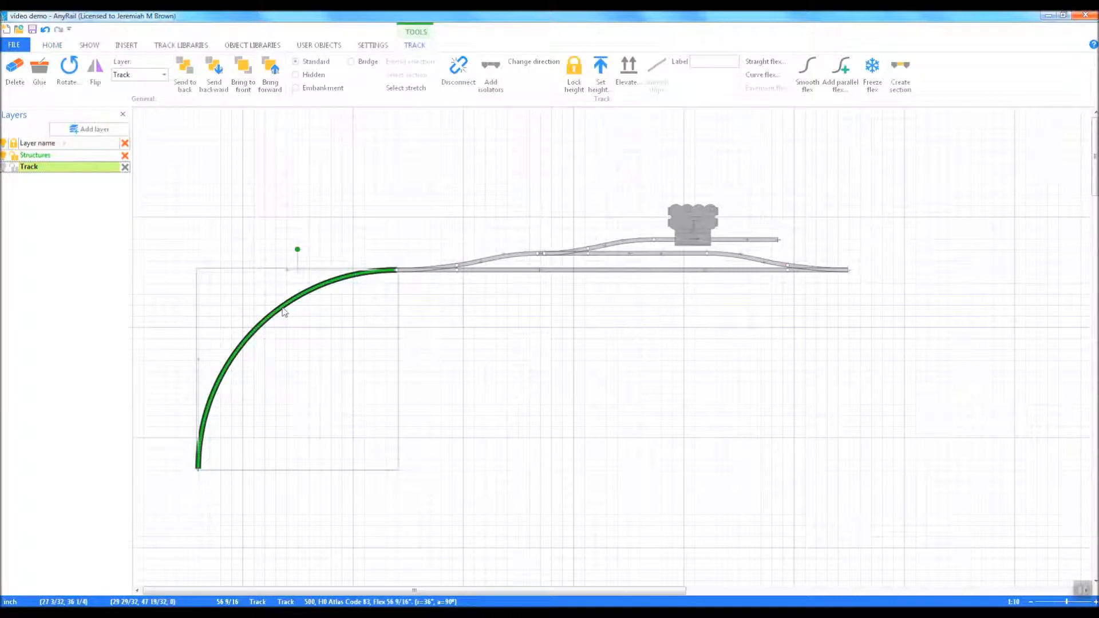
right_click(284, 311)
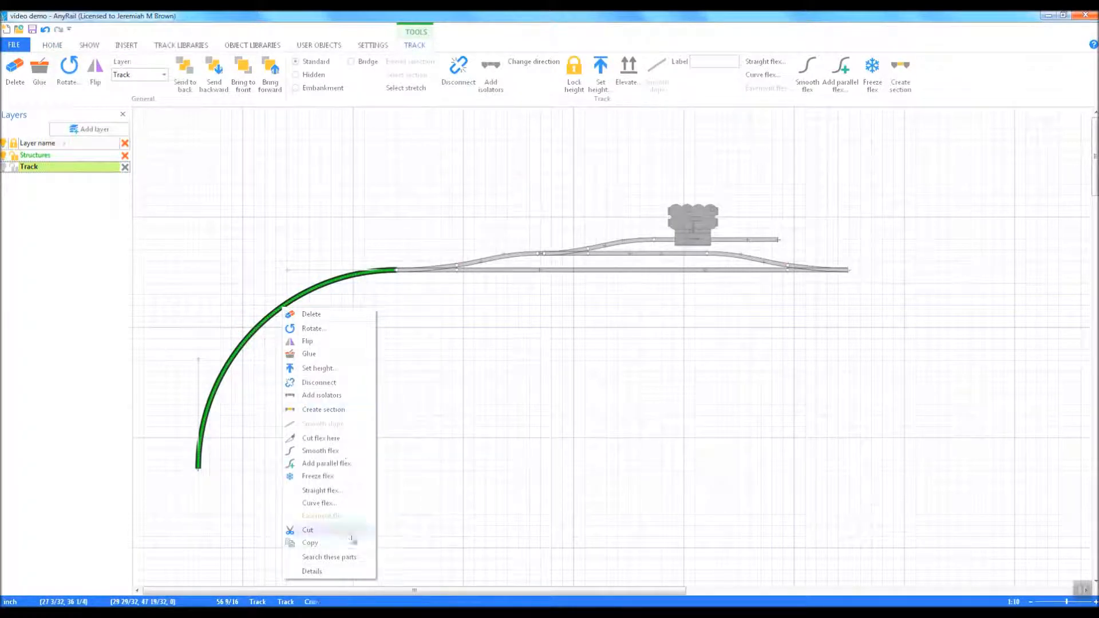
left_click(310, 543)
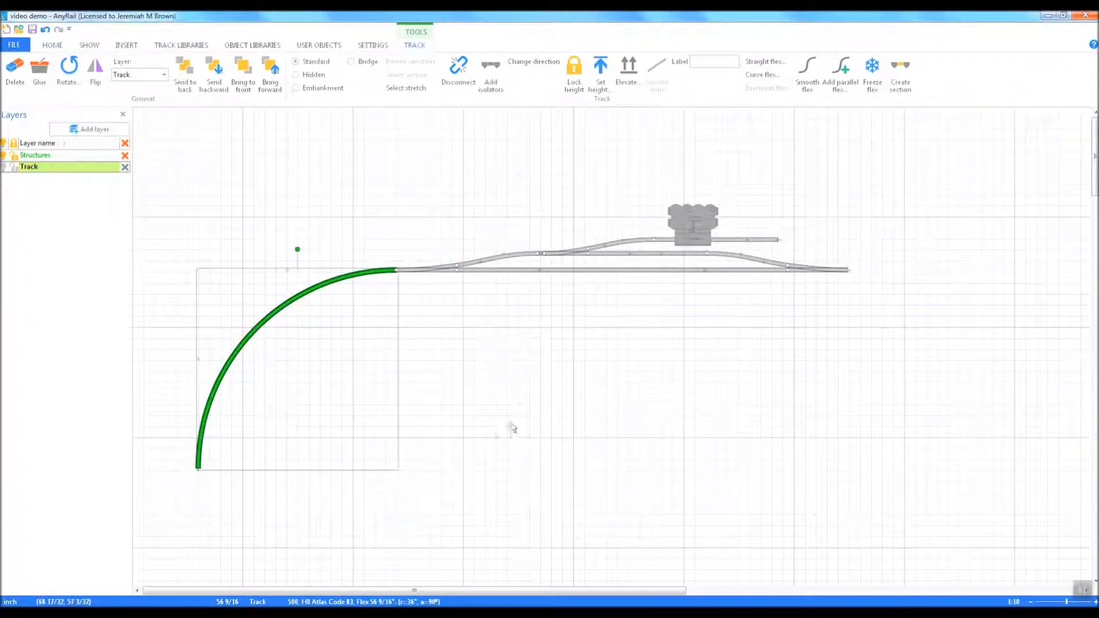
right_click(511, 426)
left_click(537, 507)
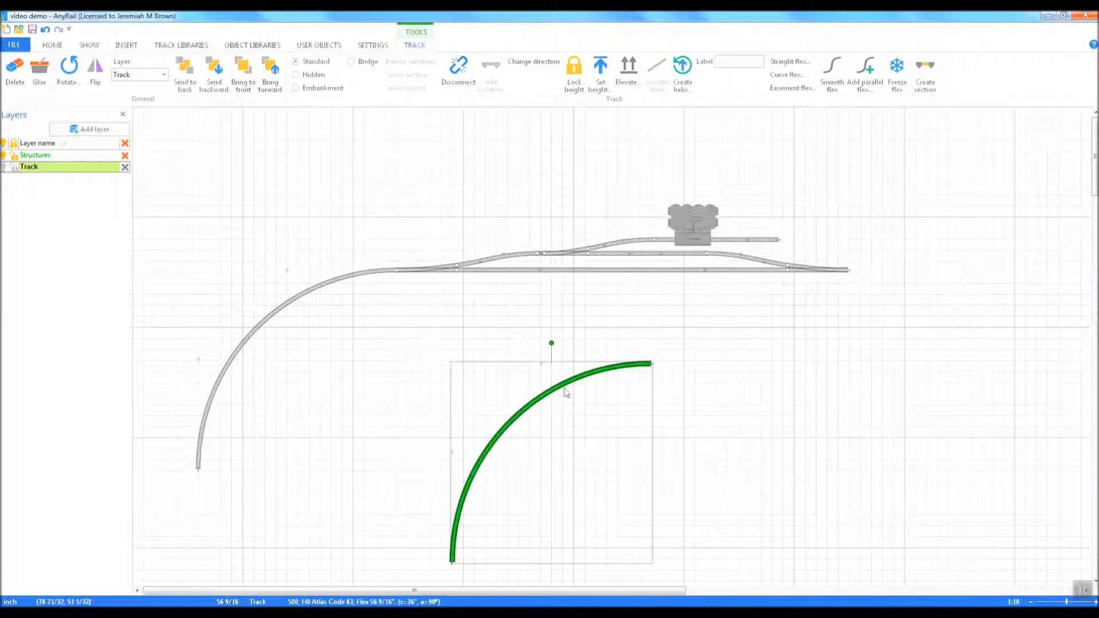
Connect the pasted curve to the lower open end of the first curve to form a half circle
left_click_drag(562, 387, 104, 472)
left_click_drag(221, 495, 184, 469)
left_click(338, 550)
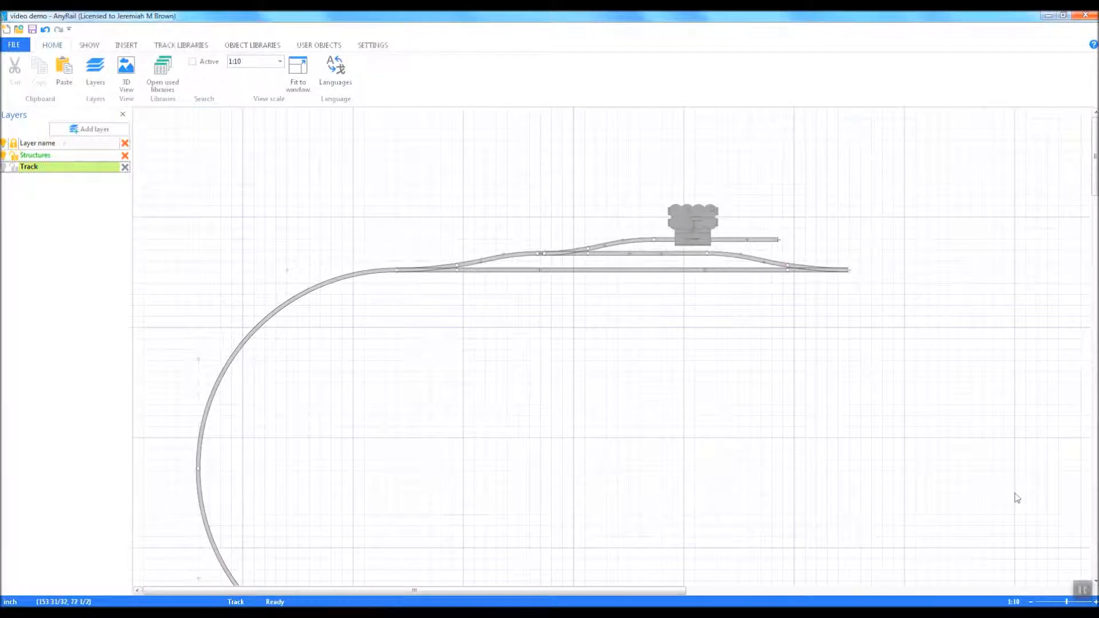
left_click_drag(1094, 155, 1095, 176)
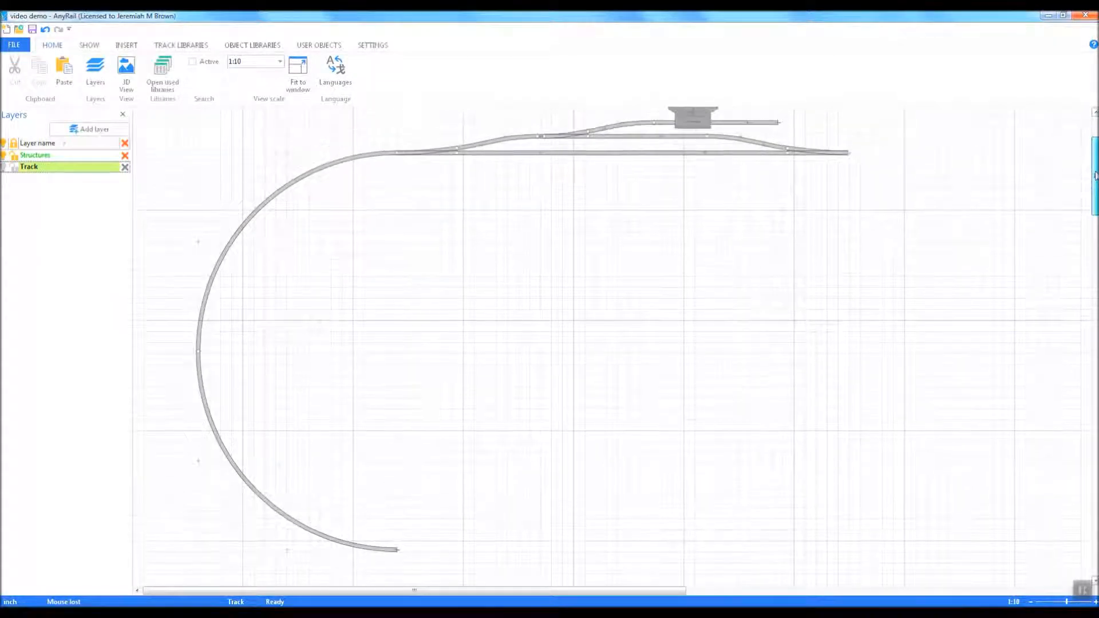
Disconnect the two curves at their joint and move the lower curve into open space below the station tracks
right_click(199, 351)
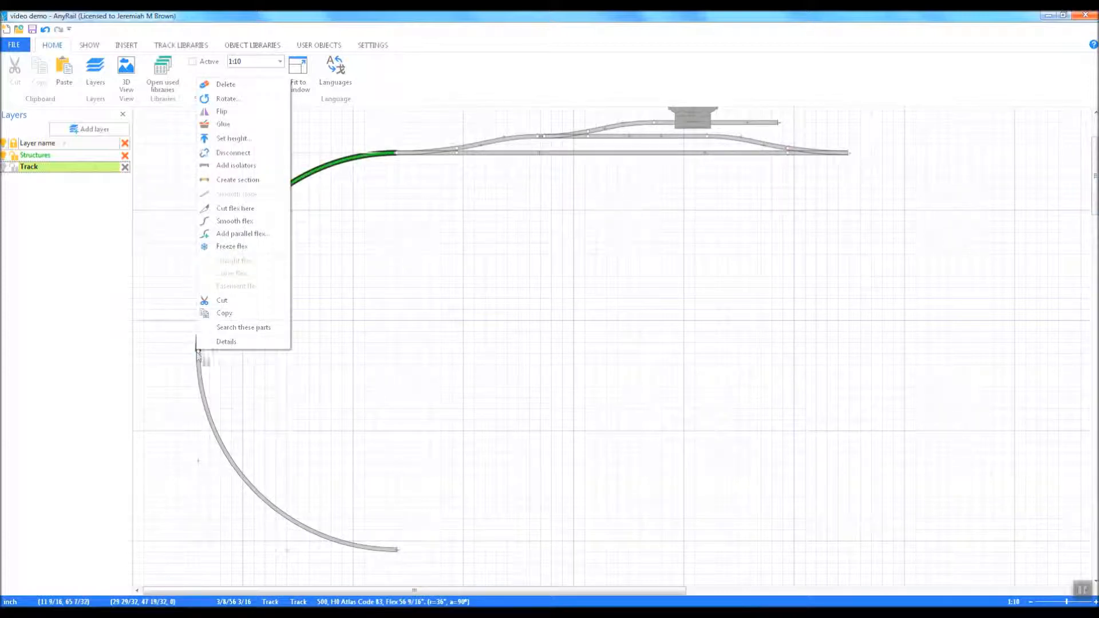
left_click(226, 366)
right_click(198, 351)
left_click(226, 399)
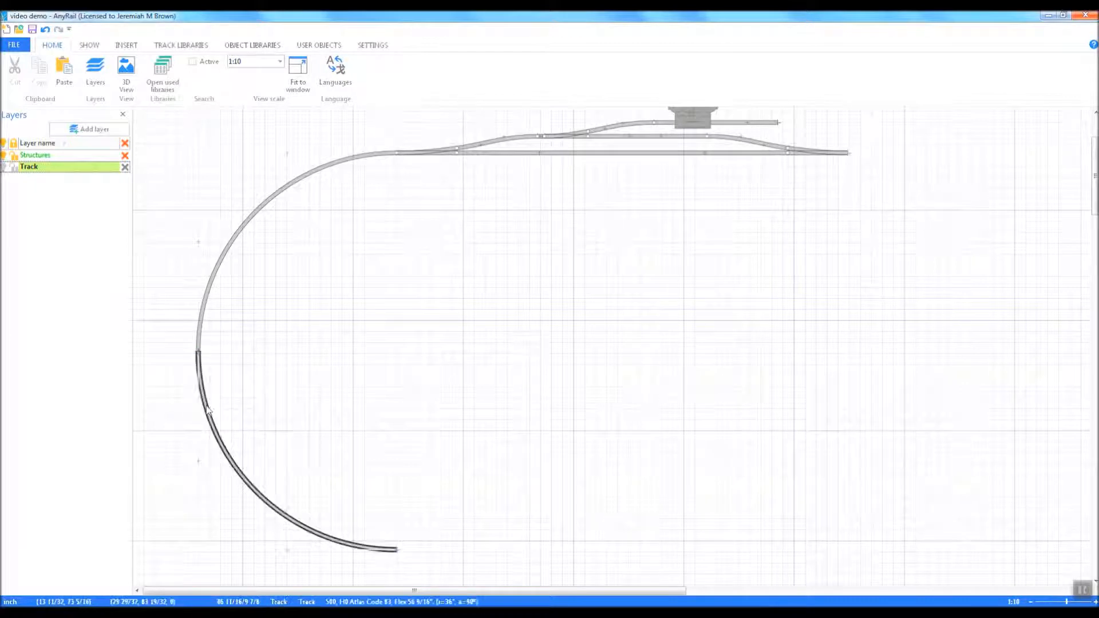
left_click_drag(206, 401, 544, 380)
left_click_drag(654, 338, 663, 321)
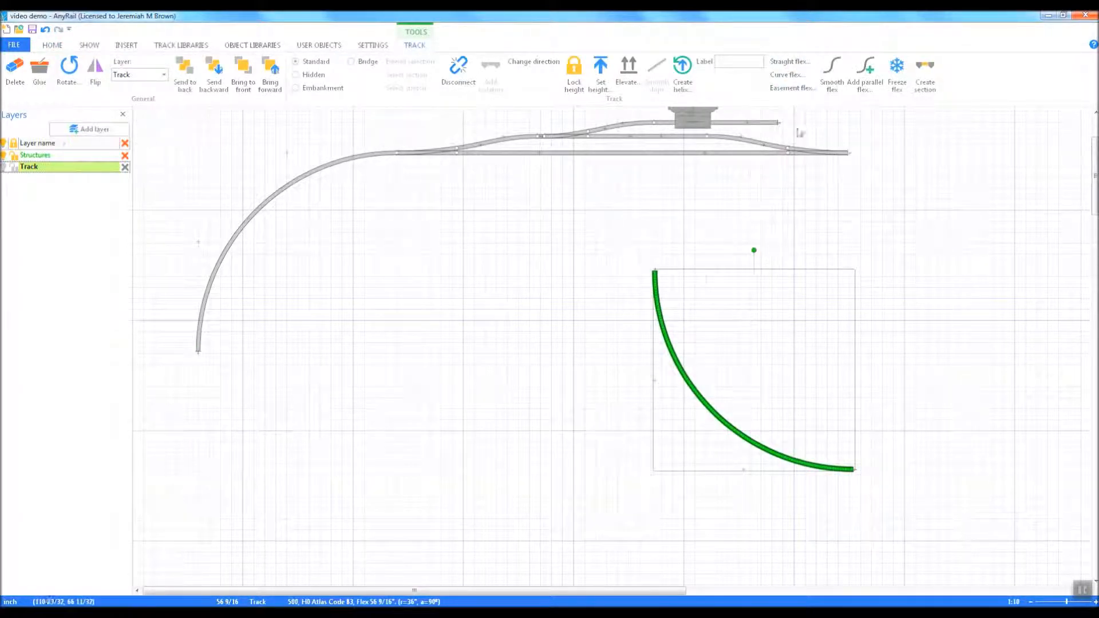
Set the detached curve's angle to 45 degrees and connect it to the lower open end of the 90-degree curve
left_click(785, 79)
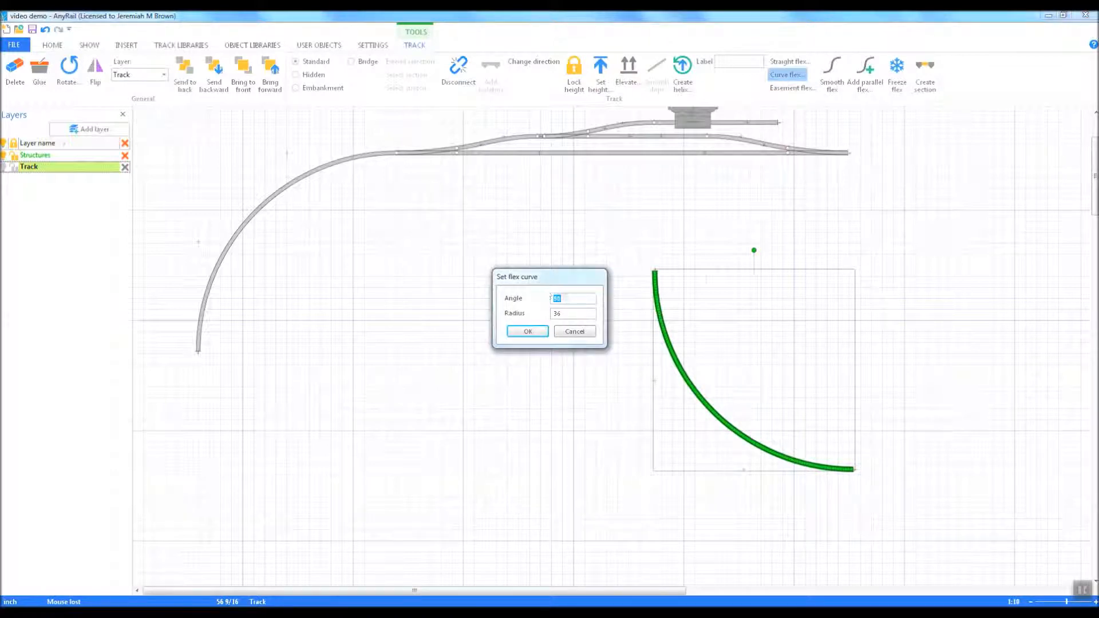
type("45")
left_click(523, 330)
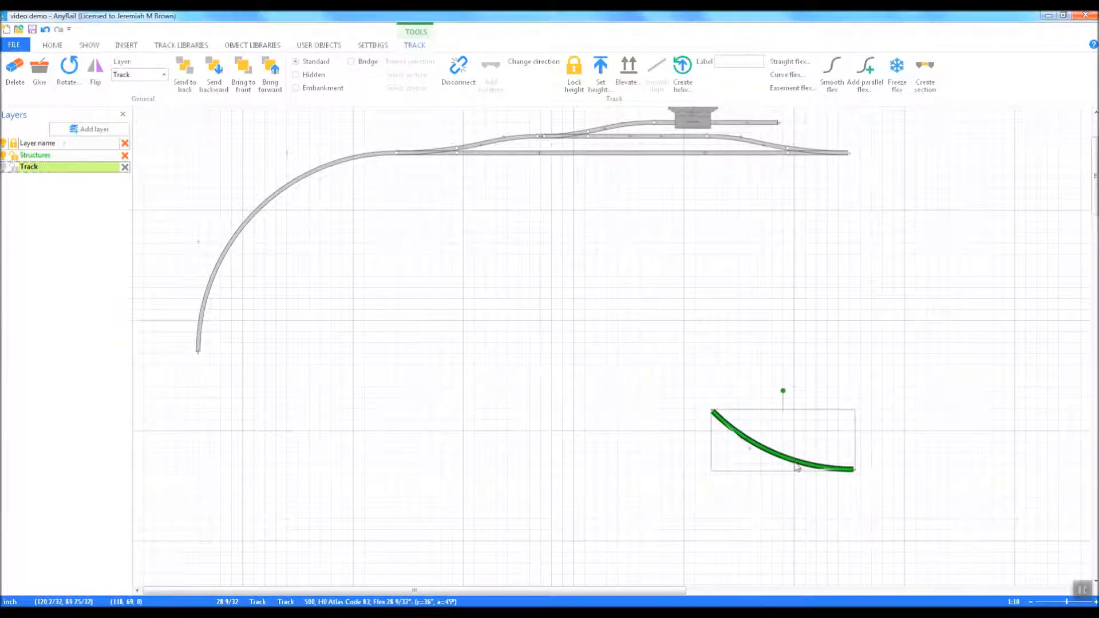
left_click_drag(765, 465, 280, 407)
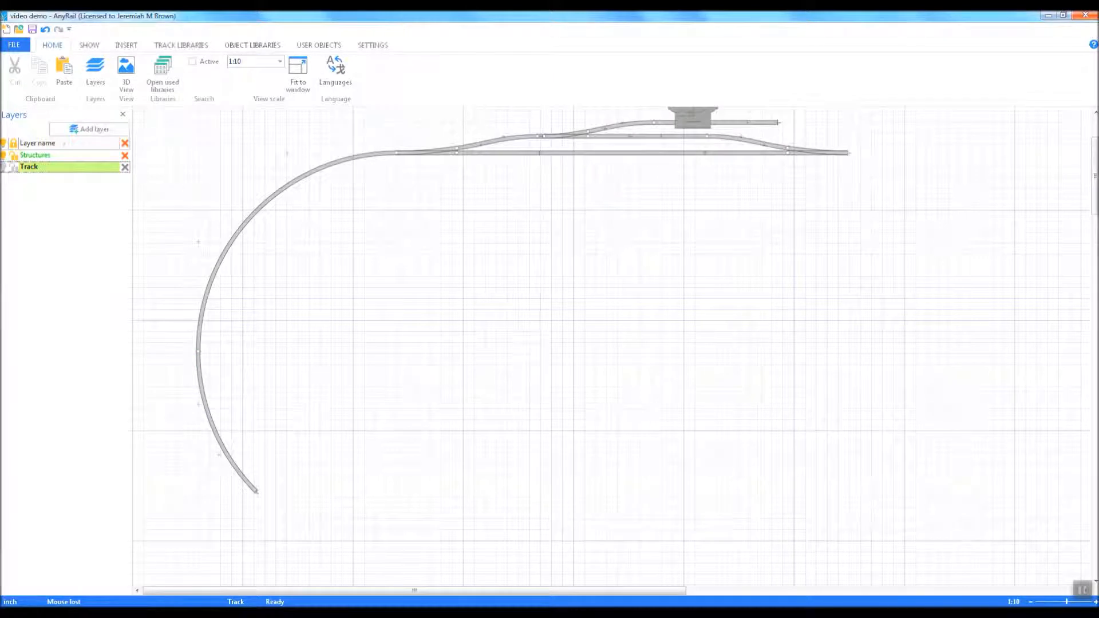
Disconnect the 45-degree curve from the 90-degree curve and connect it to the right end of the main line
right_click(198, 351)
left_click(235, 398)
left_click_drag(222, 435, 859, 221)
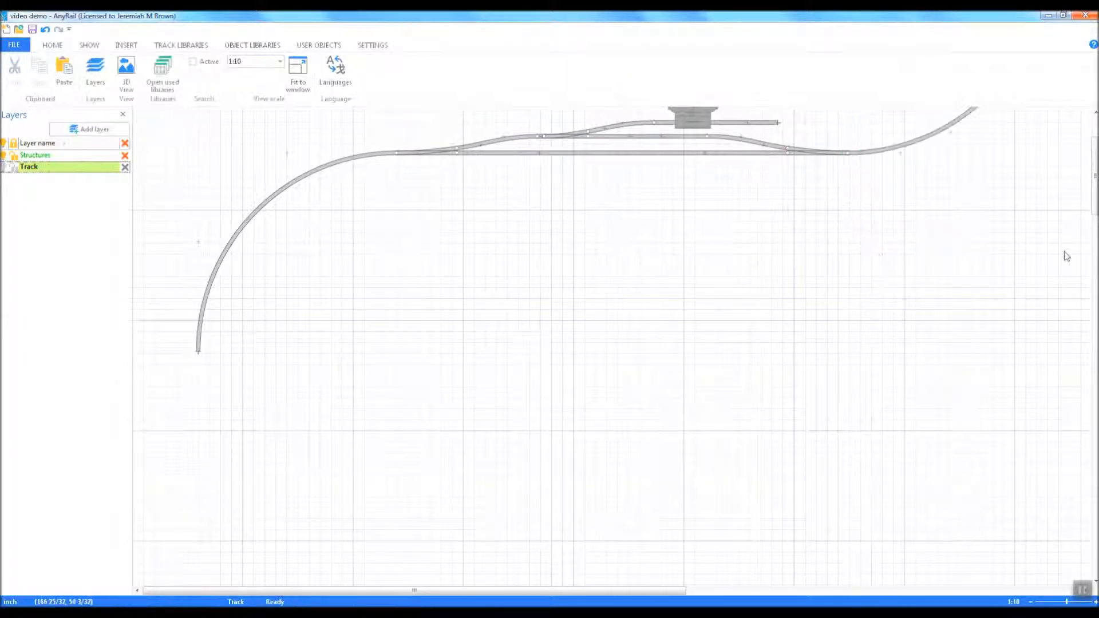
left_click_drag(1095, 198, 1096, 178)
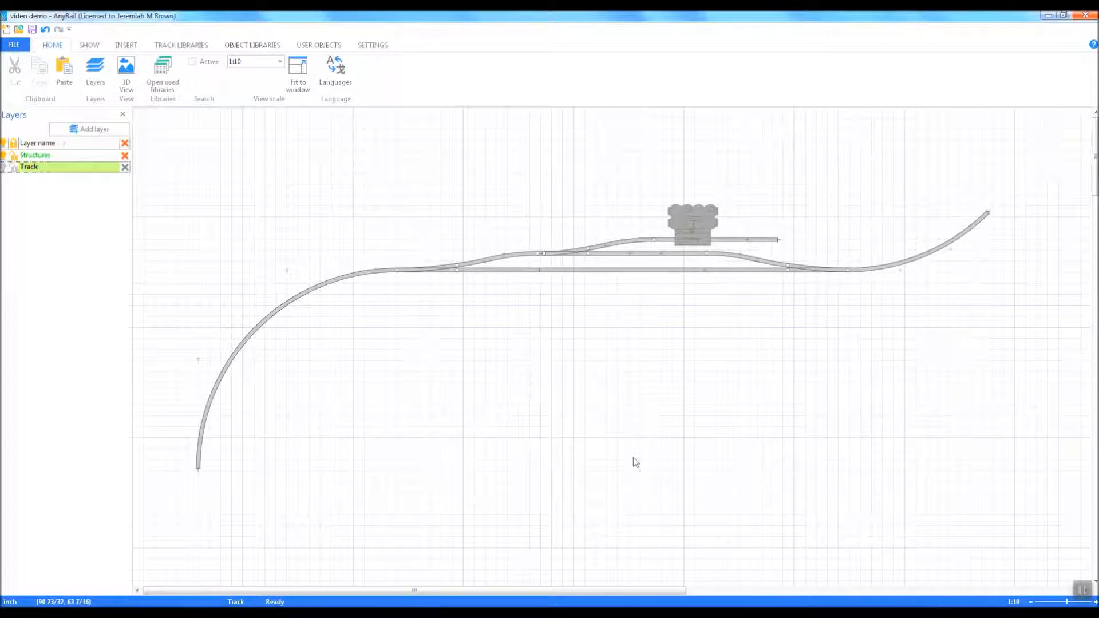
Save the current design and open the recent design Track Parts.any
left_click(32, 31)
left_click(14, 47)
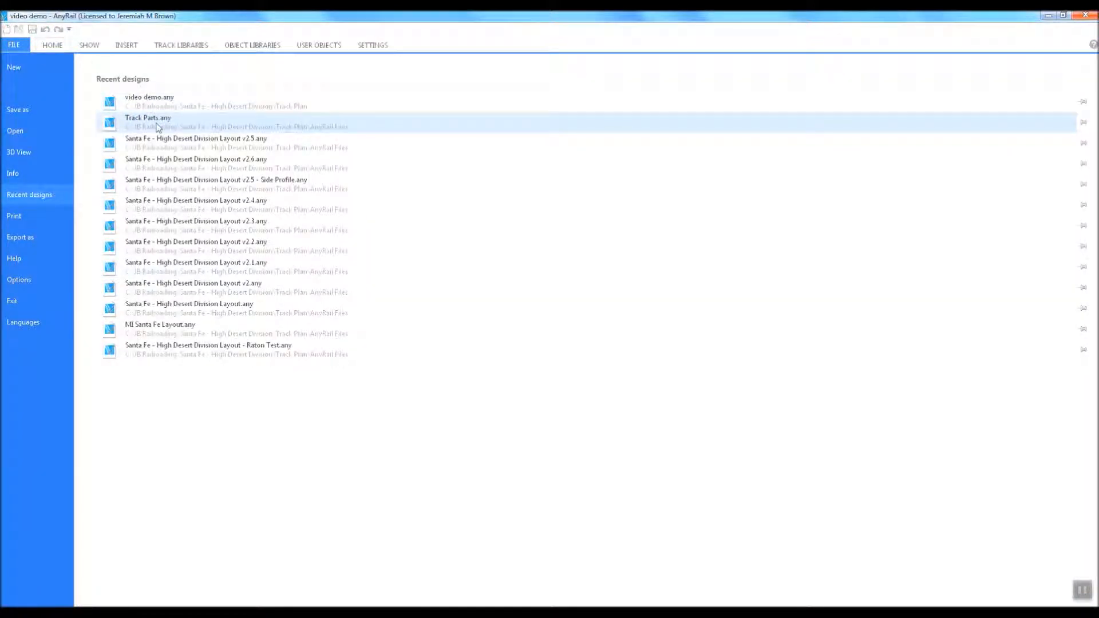
left_click(159, 121)
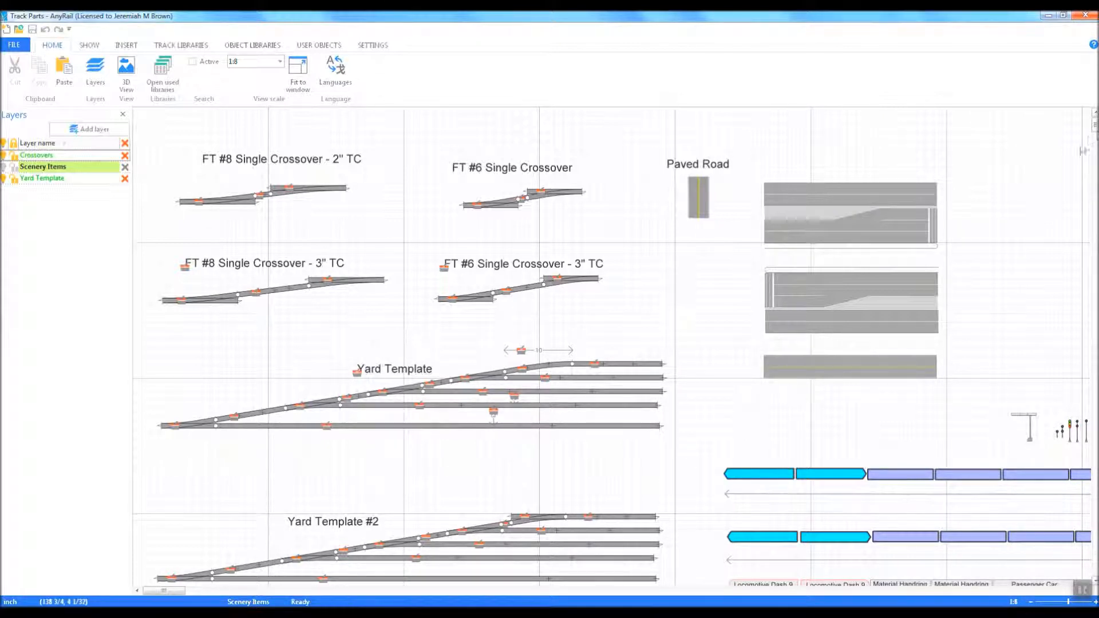
Examine the crossovers, yard templates, train length templates, signals and road pieces in the Track Parts design
scroll(1090, 134, "down", 3)
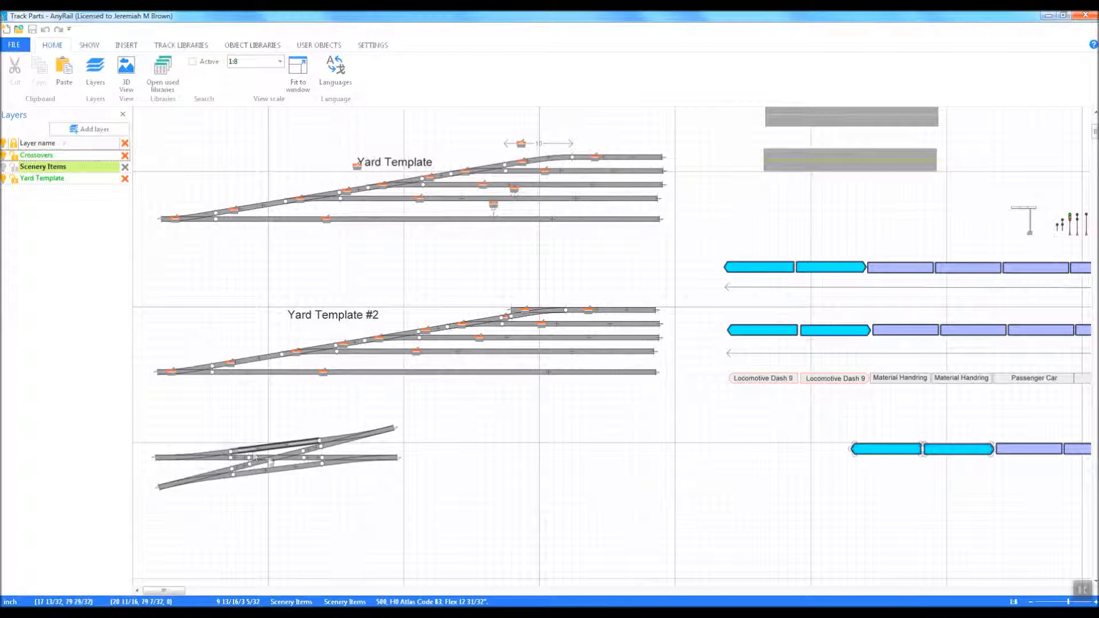
left_click_drag(167, 591, 193, 595)
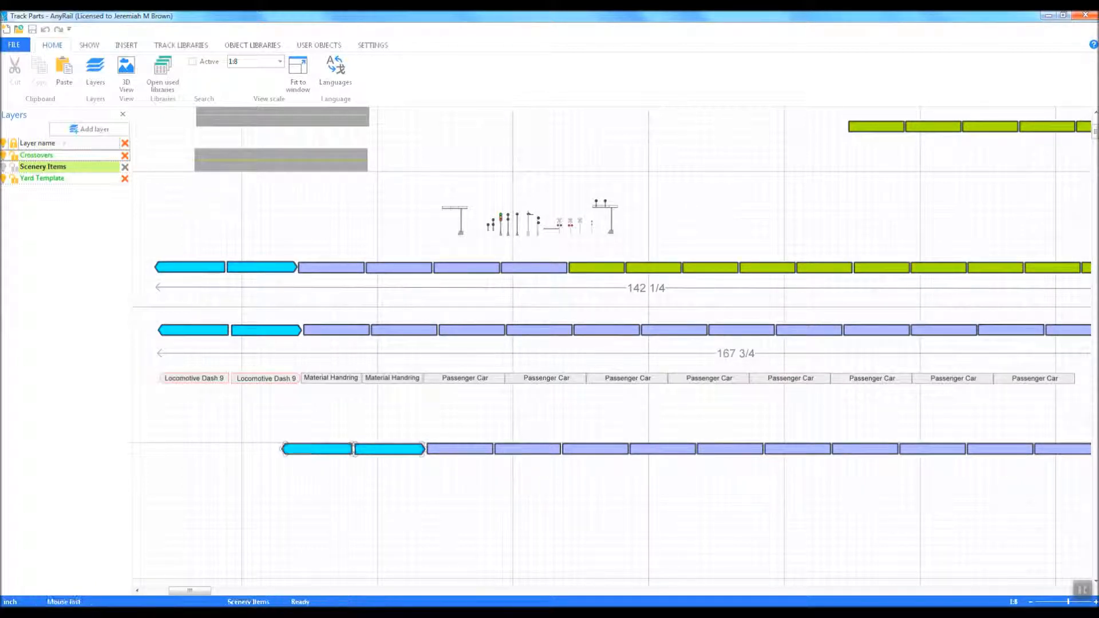
mouse_move(196, 591)
left_mouse_down()
mouse_move(213, 594)
mouse_move(196, 601)
left_mouse_up()
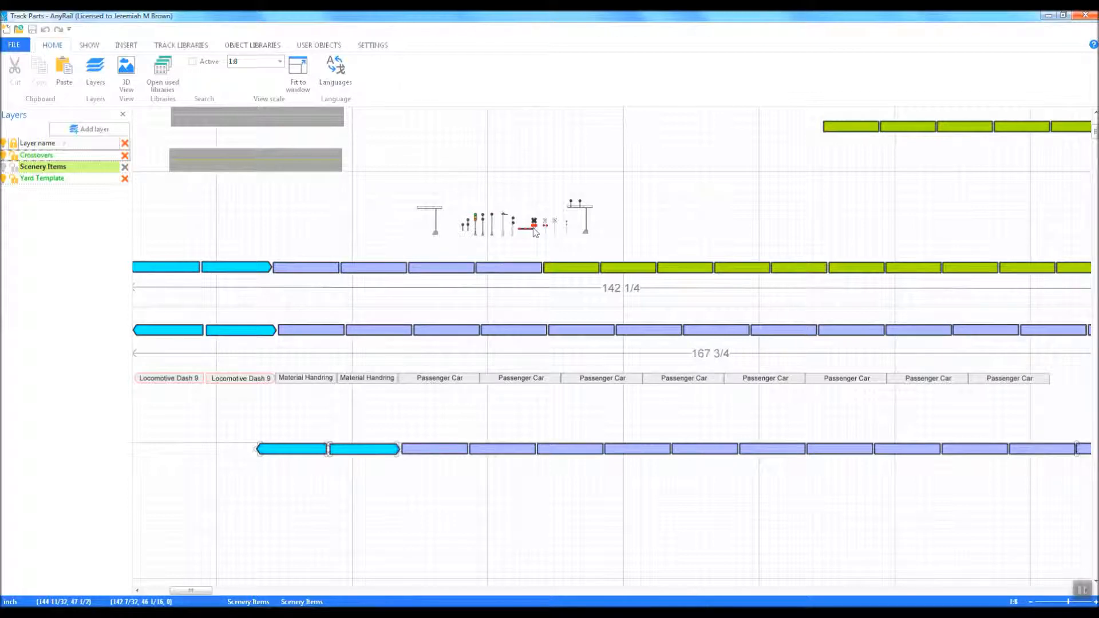
scroll(536, 232, "up", 4)
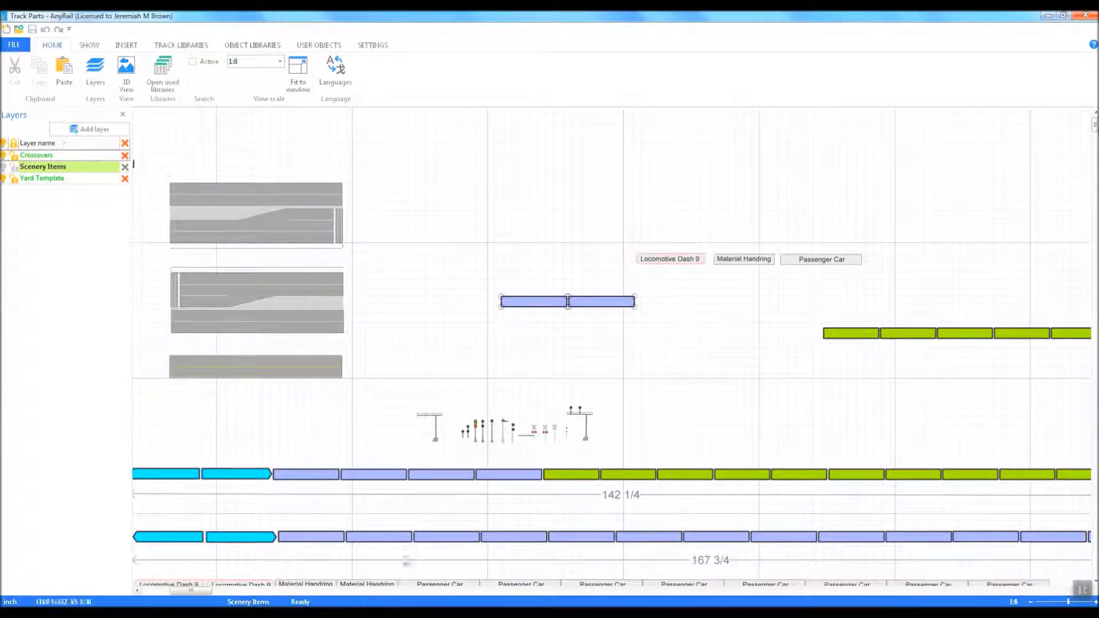
left_click_drag(198, 590, 160, 594)
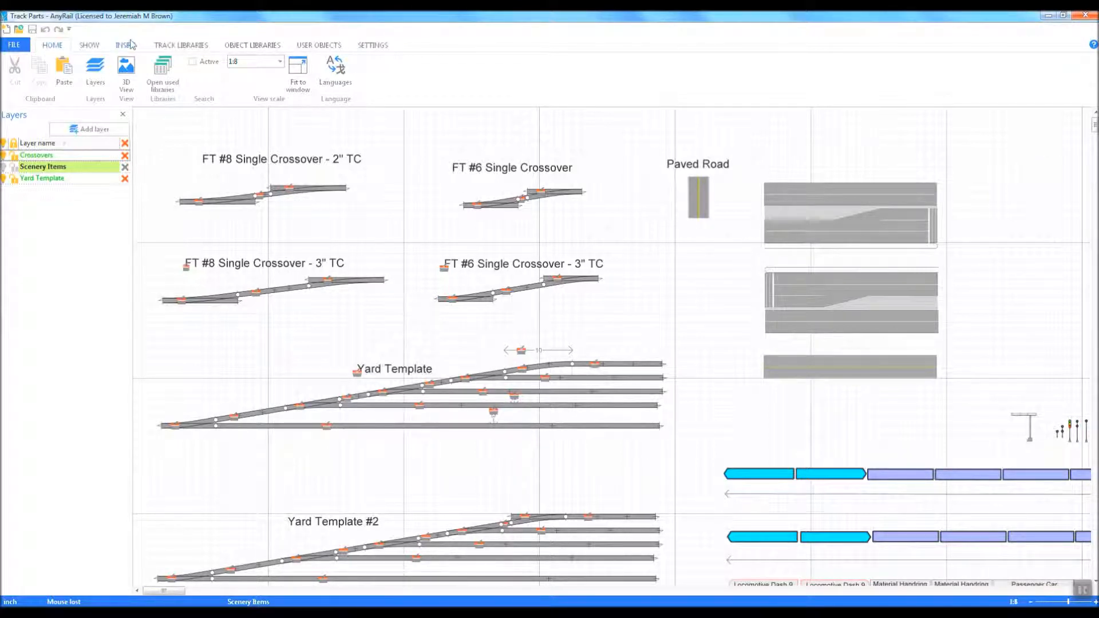
Reopen the recent design video demo
left_click(14, 46)
left_click(150, 118)
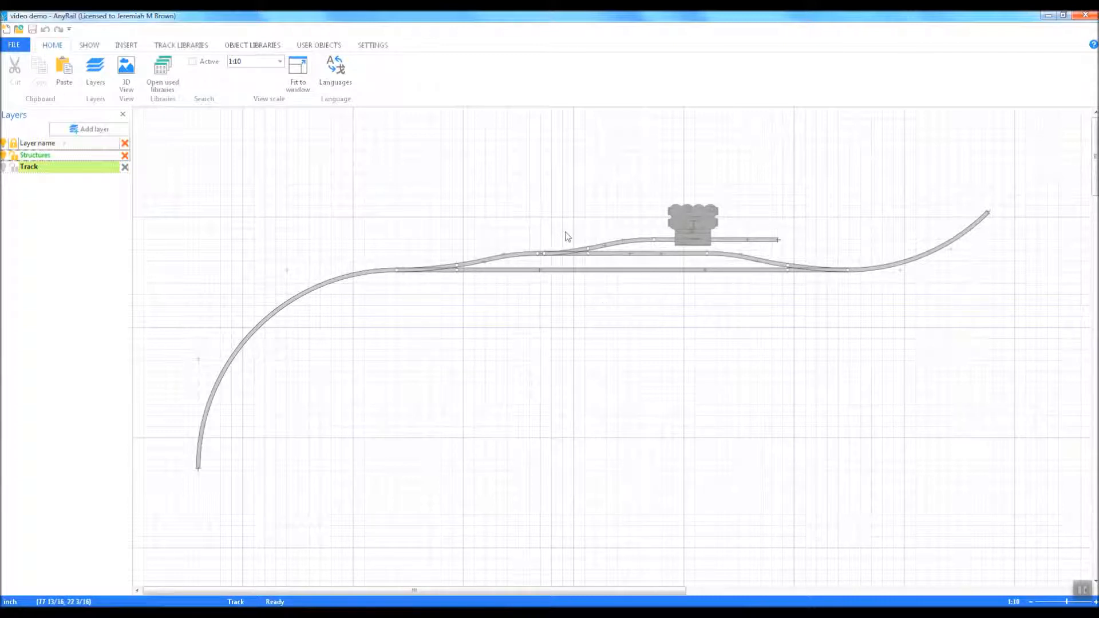
Paste a copy of the main line's straight flex track below the layout and add a parallel flex 2 inches below it
left_click(592, 272)
right_click(592, 276)
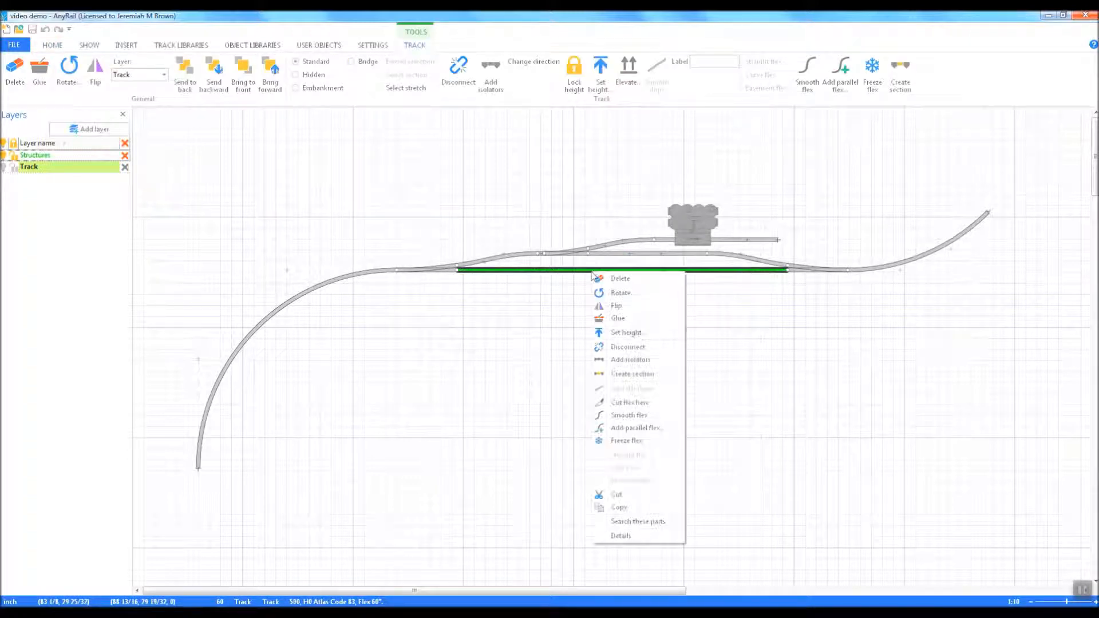
left_click(635, 507)
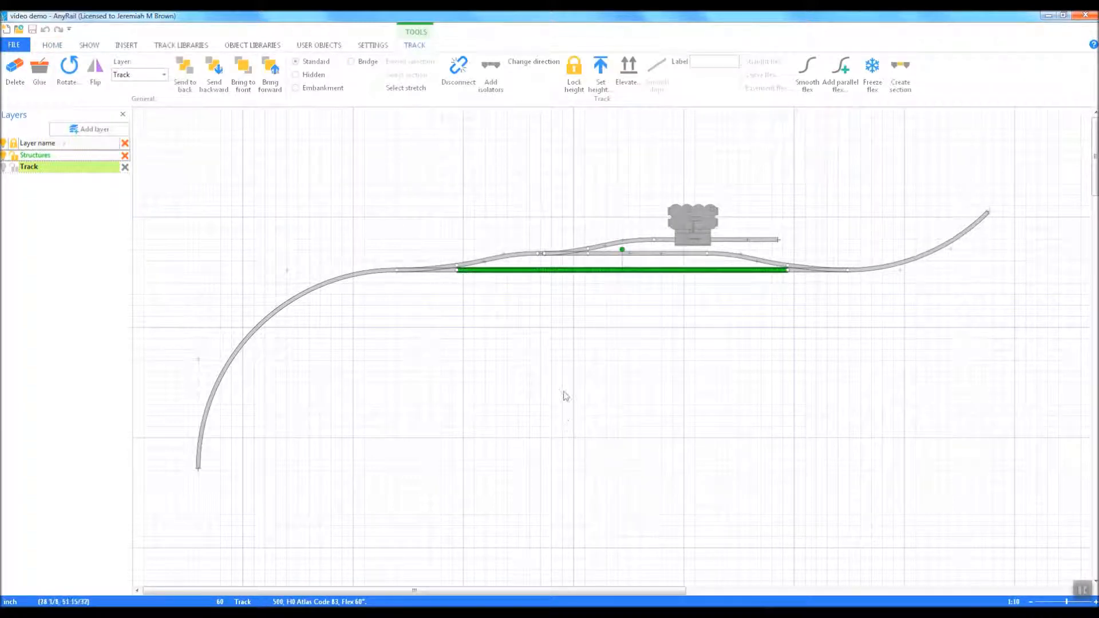
right_click(566, 393)
left_click(591, 477)
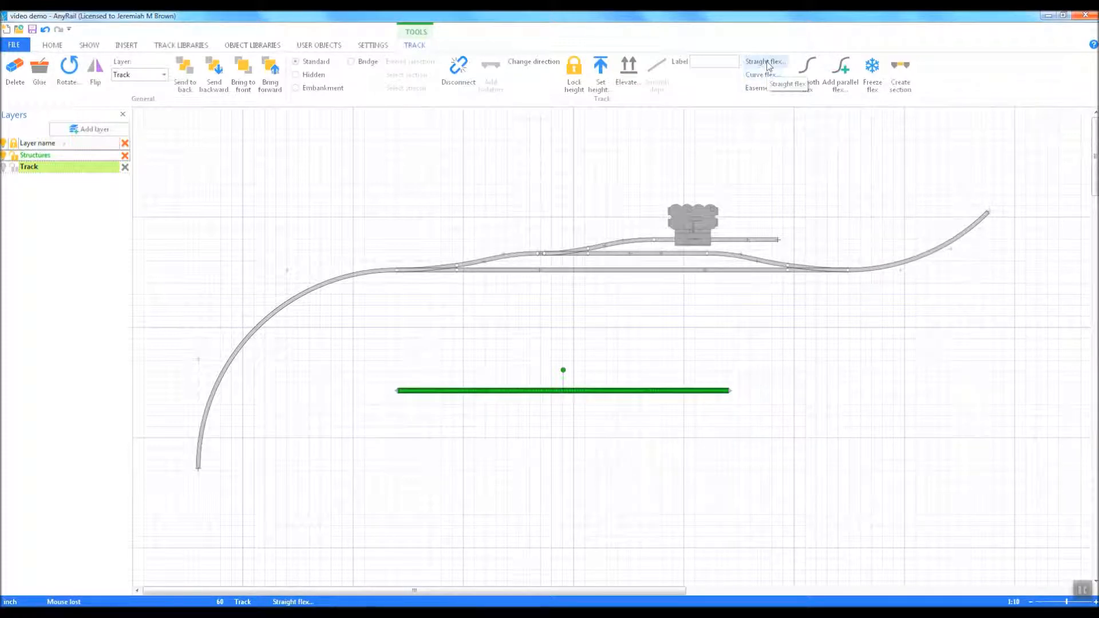
left_click(840, 73)
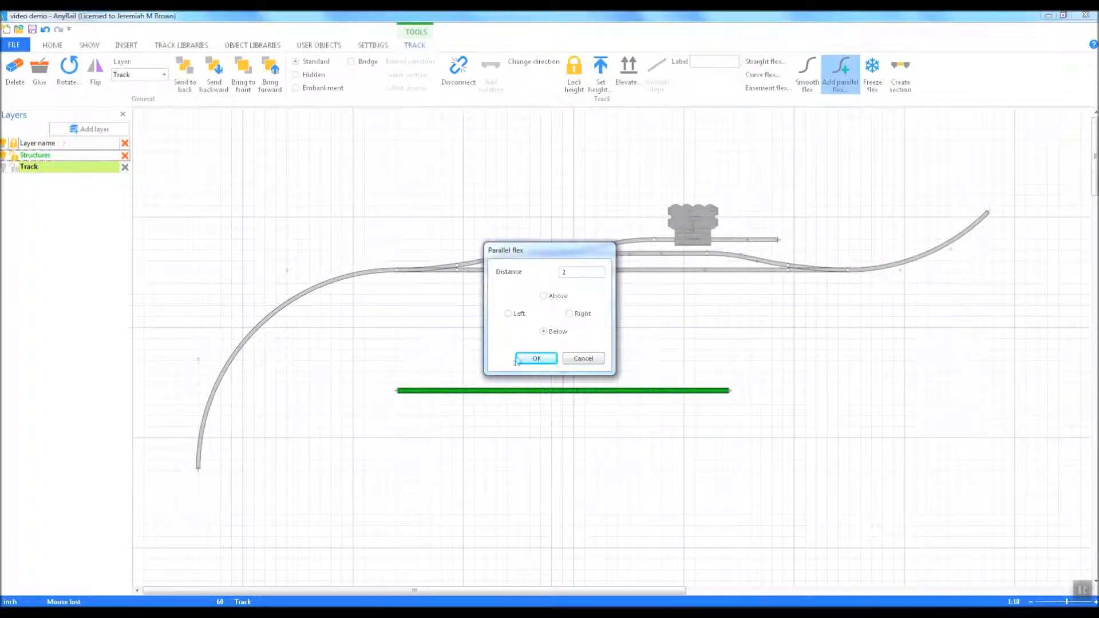
left_click(517, 360)
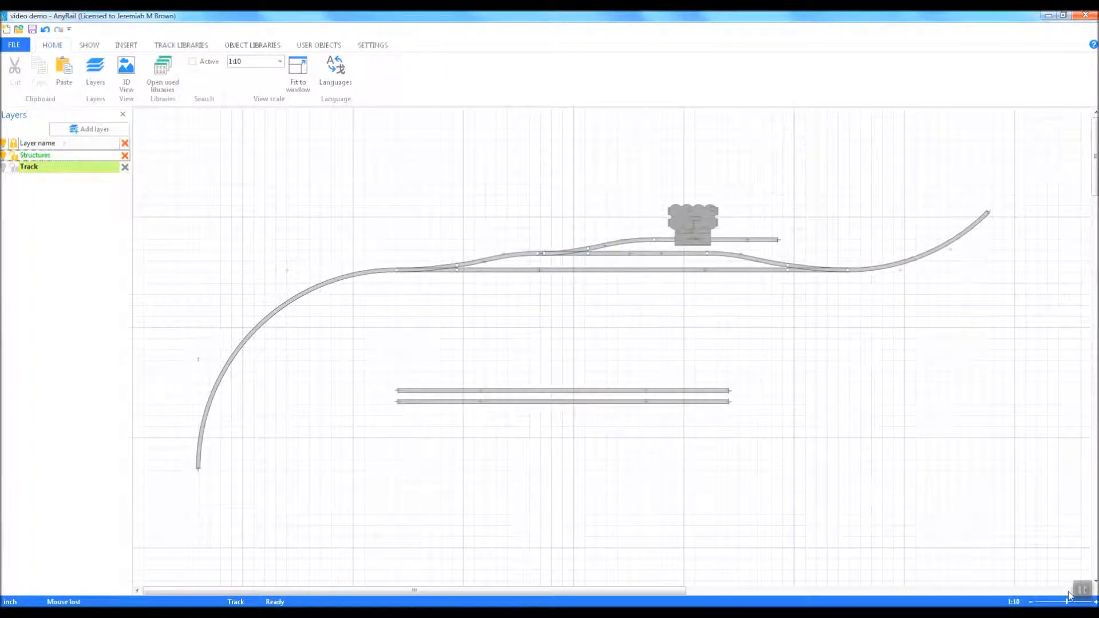
Place a T8L left turnout from the H0 Fast Tracks minimum length library just below the two parallel tracks, and close the library
left_click(1095, 601)
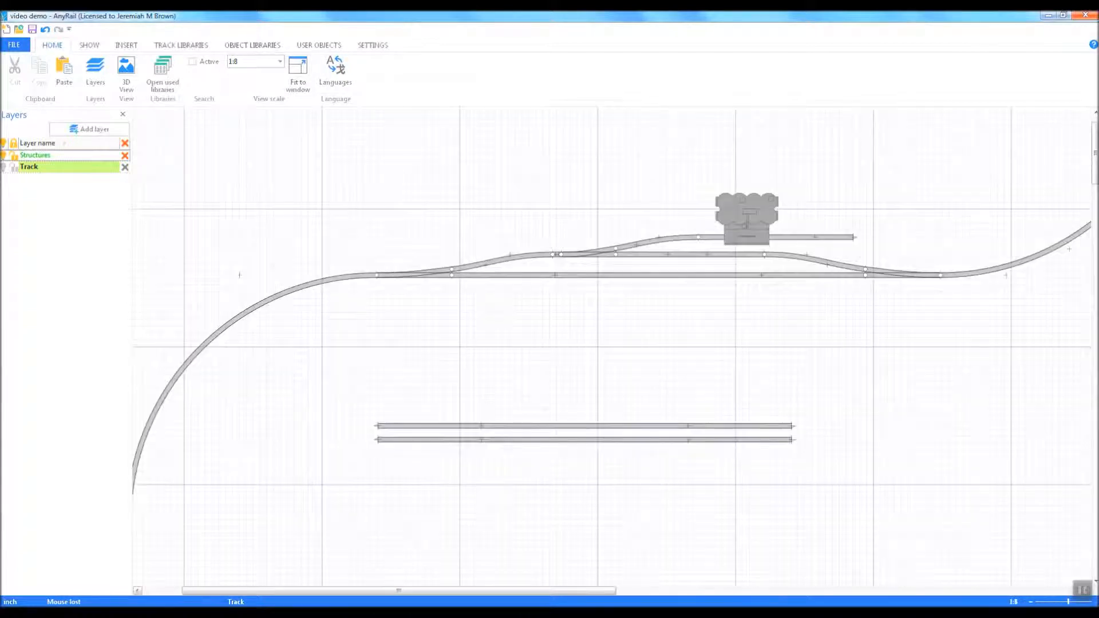
scroll(476, 248, "up", 2, "ctrl")
scroll(476, 248, "down", 5)
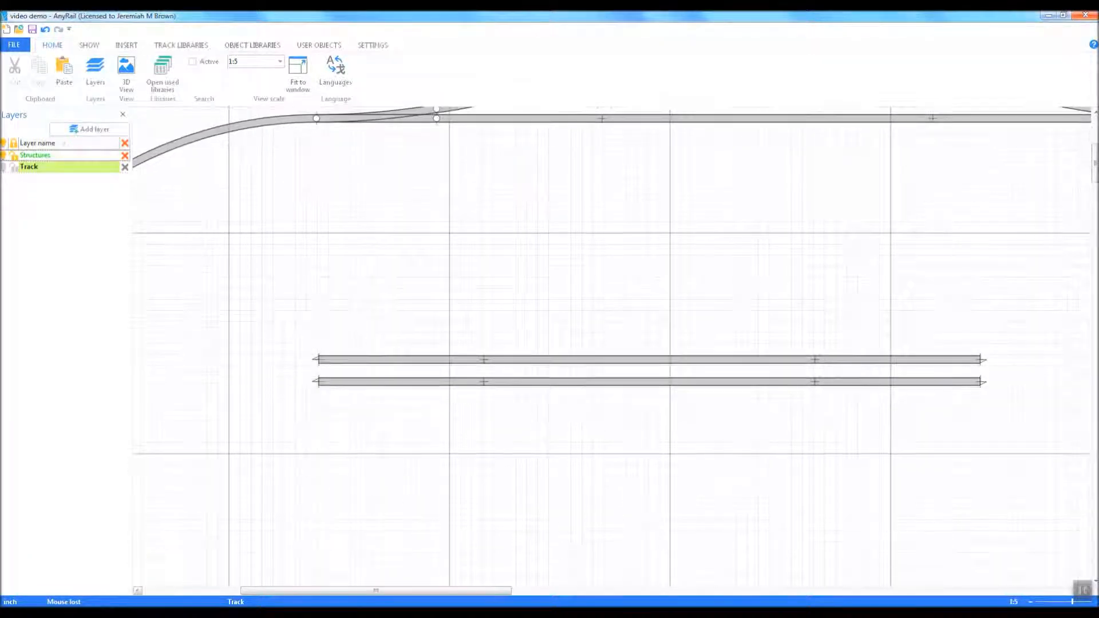
scroll(478, 249, "up", 1, "ctrl")
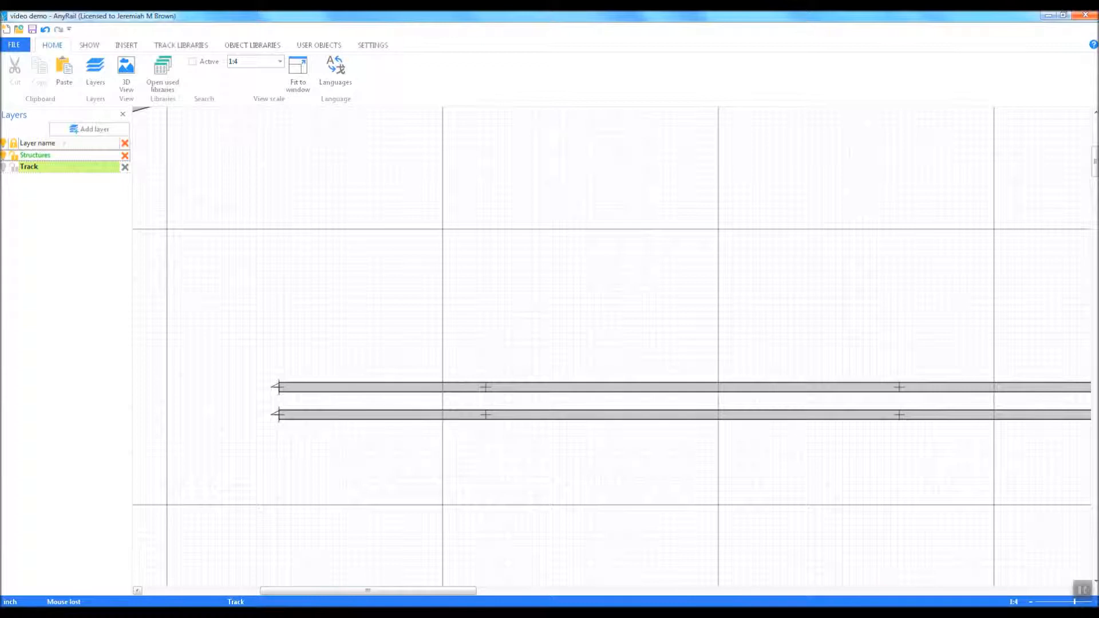
left_click_drag(392, 591, 414, 591)
left_click(177, 46)
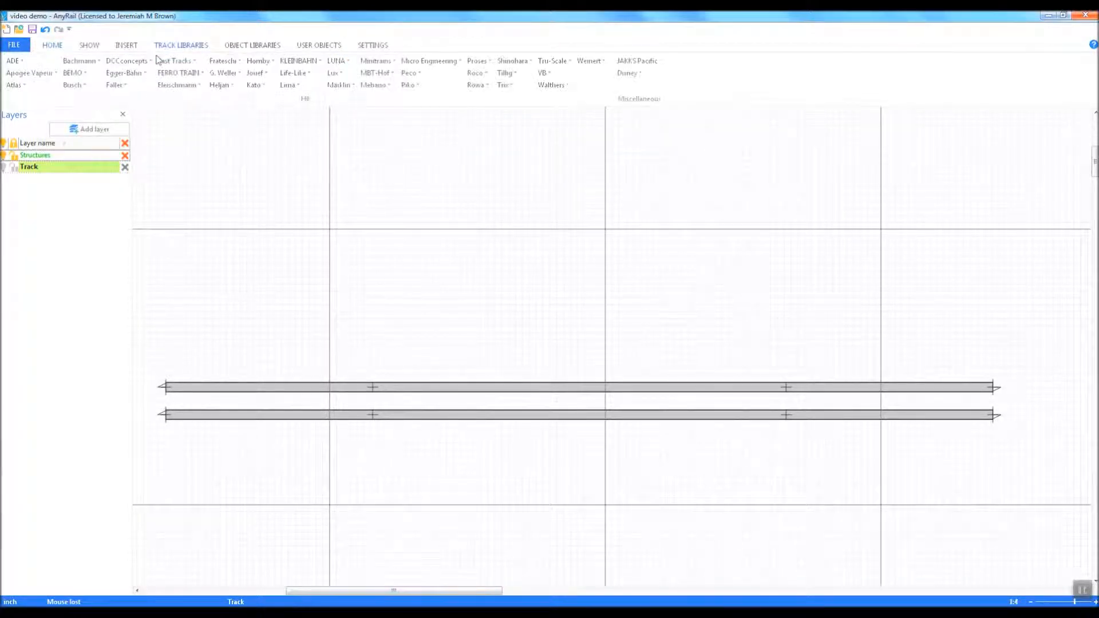
left_click(177, 61)
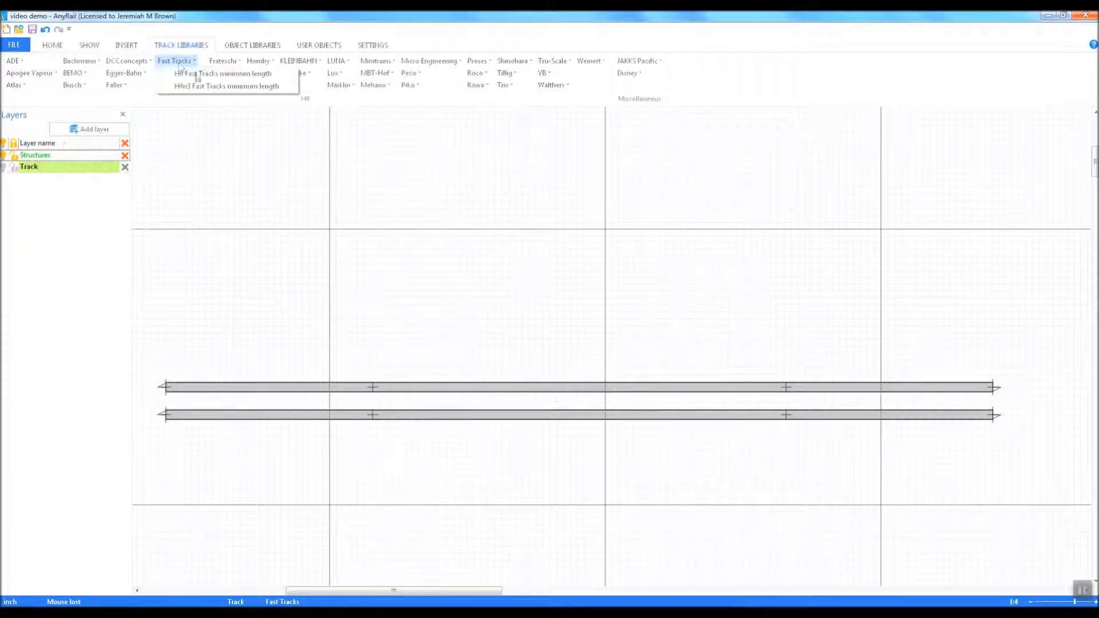
left_click(200, 73)
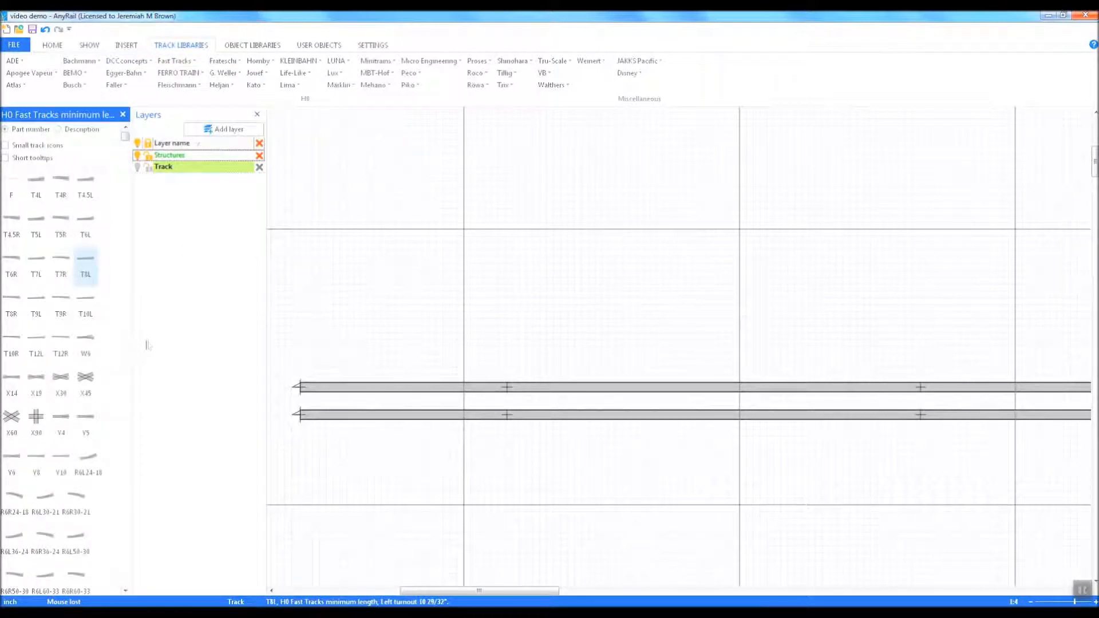
left_click(89, 274)
left_click_drag(546, 275, 522, 447)
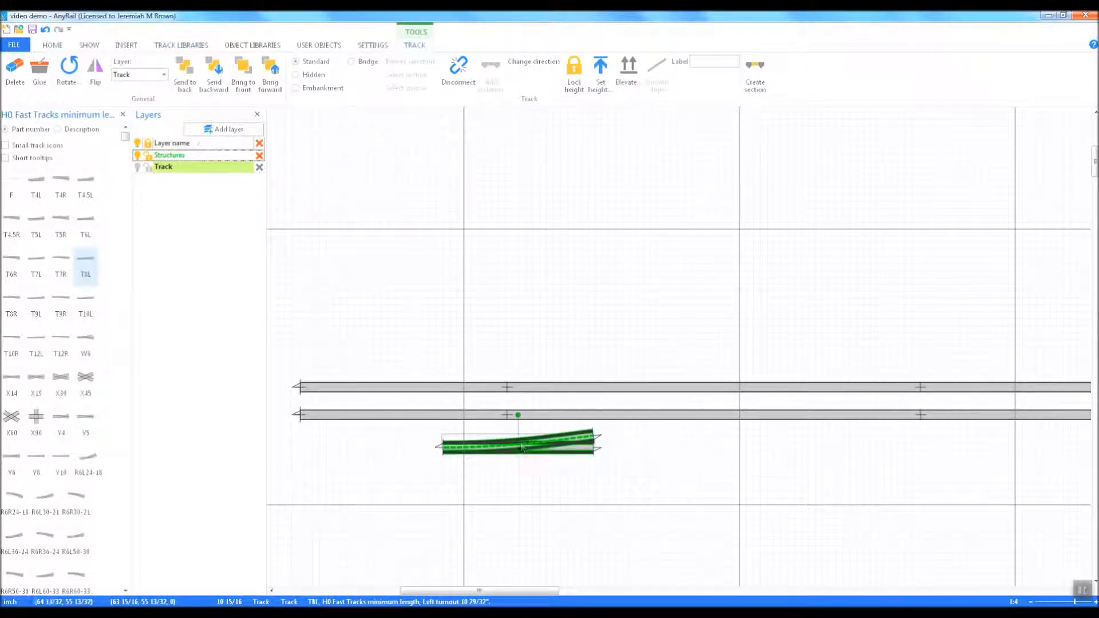
left_click(123, 116)
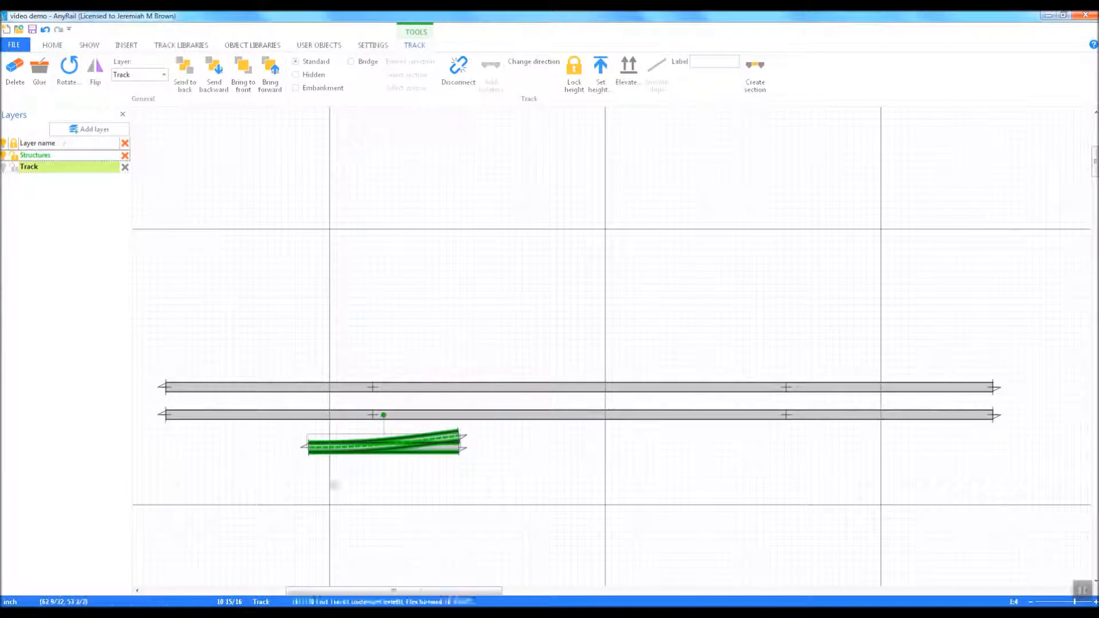
Copy the T8L turnout and paste the copy above the two parallel tracks
right_click(393, 448)
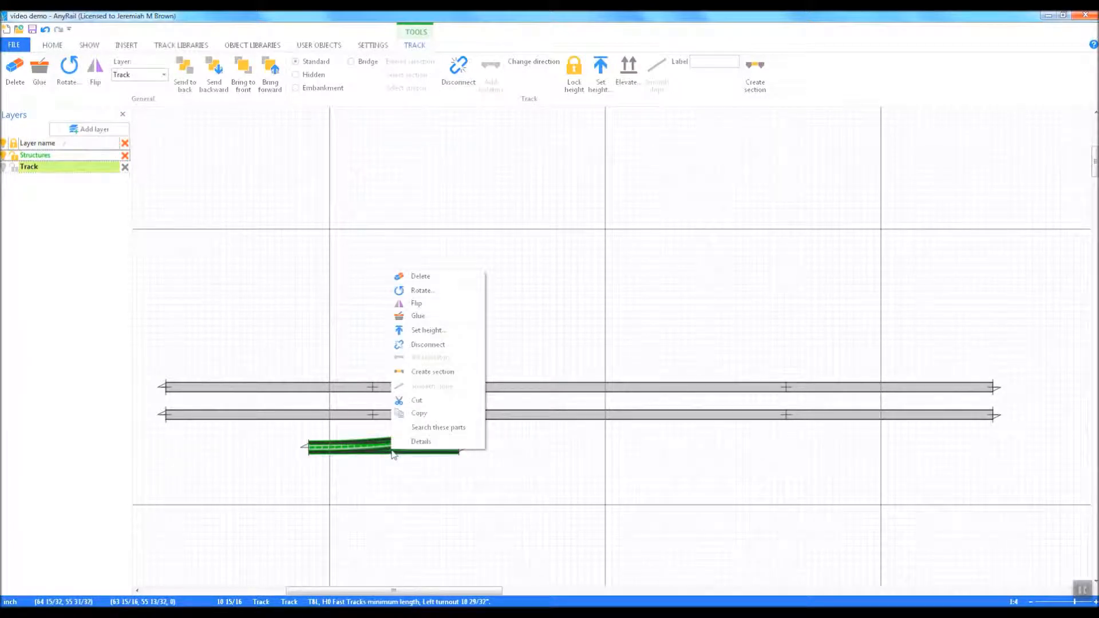
left_click(431, 413)
right_click(517, 294)
left_click(554, 379)
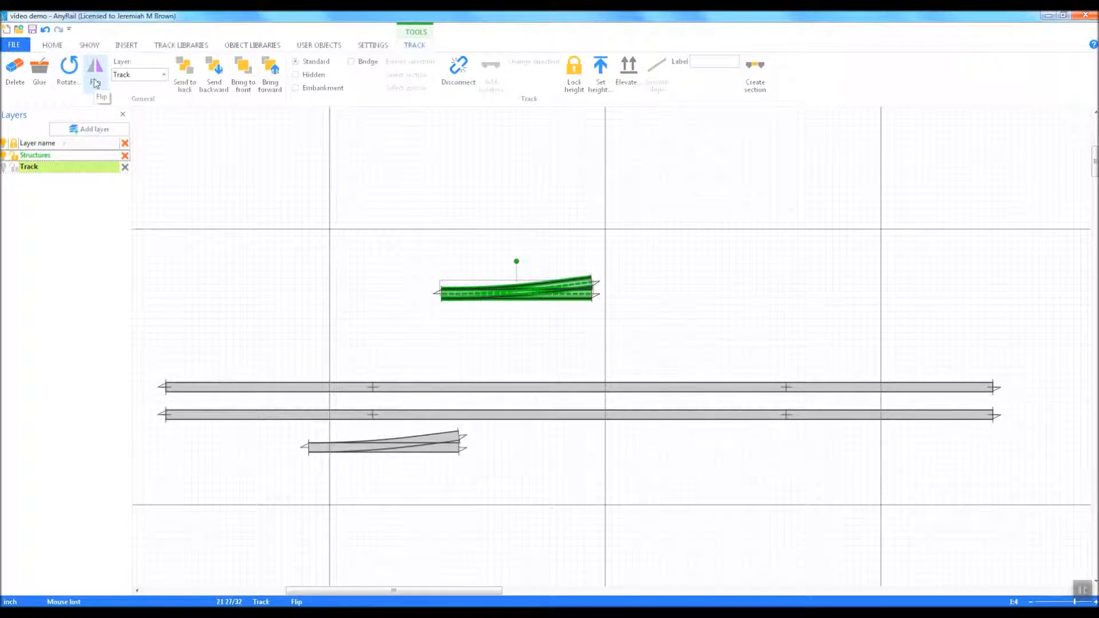
Rotate the pasted turnout by 180 degrees and move it right, above the middle of the parallel tracks
right_click(563, 292)
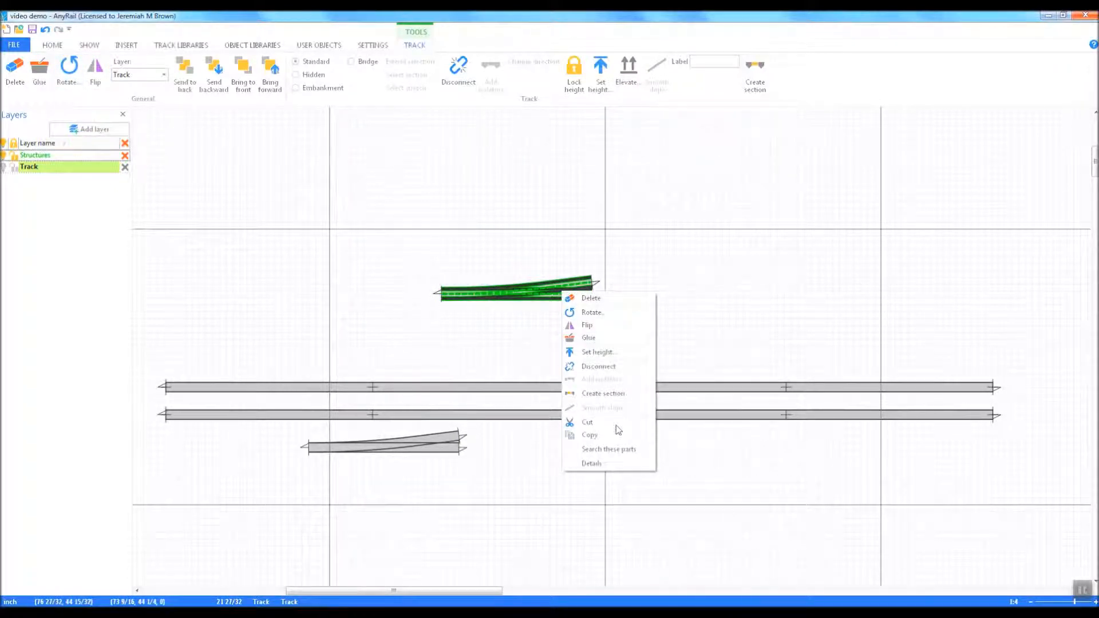
left_click(593, 311)
type("180")
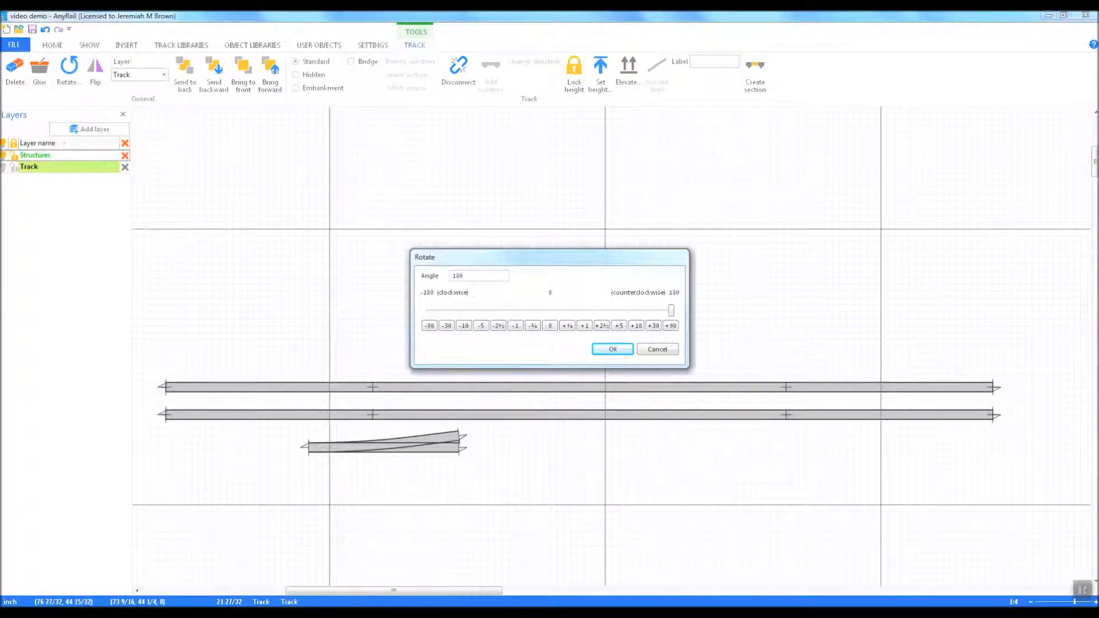
left_click(623, 349)
left_click_drag(513, 288, 643, 312)
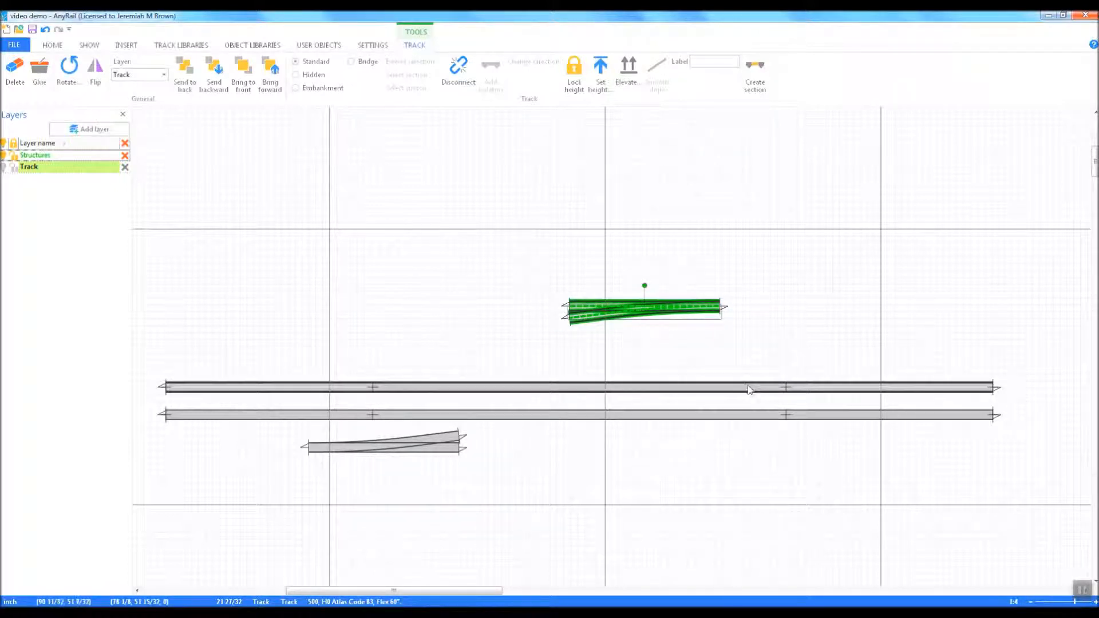
Cut the upper parallel flex right of its middle, disconnect the joint and move the left piece up out of the way
left_click(749, 392)
right_click(749, 386)
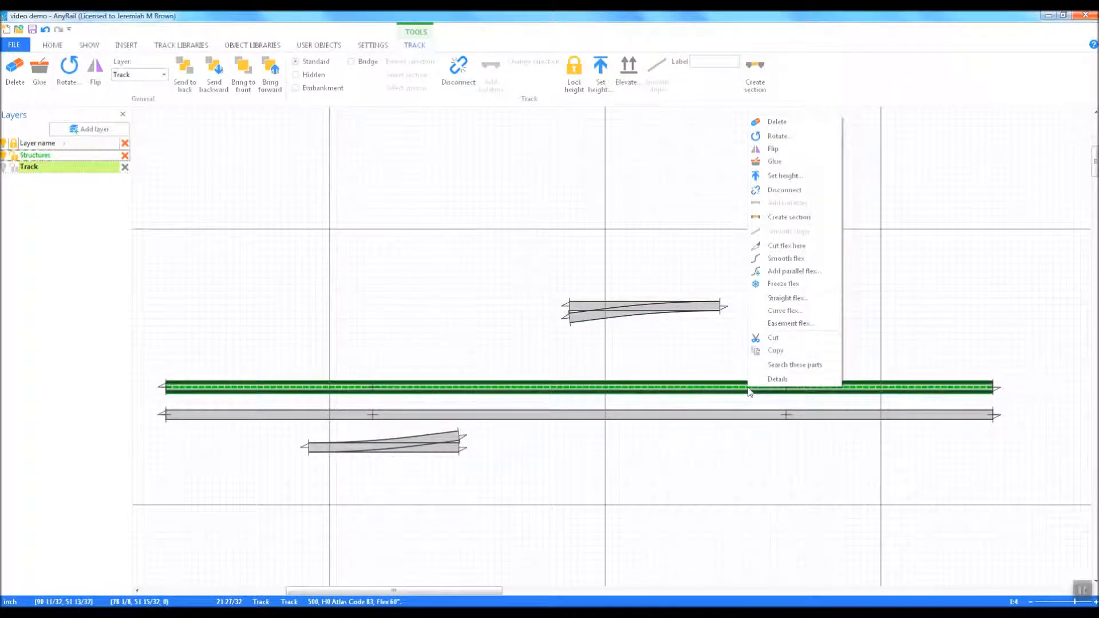
left_click(786, 246)
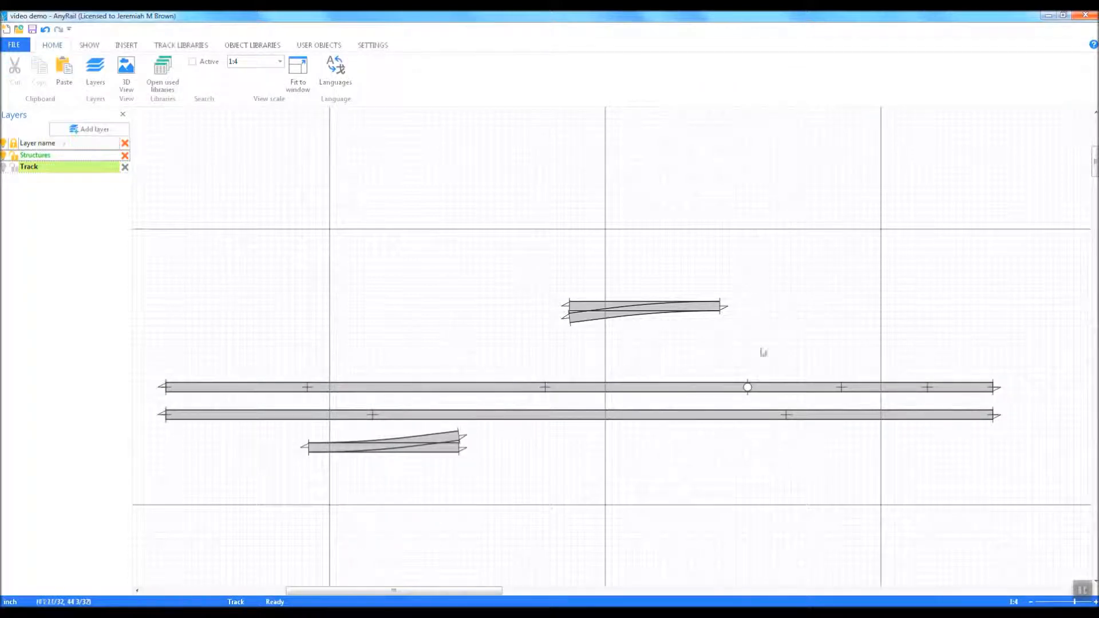
right_click(747, 389)
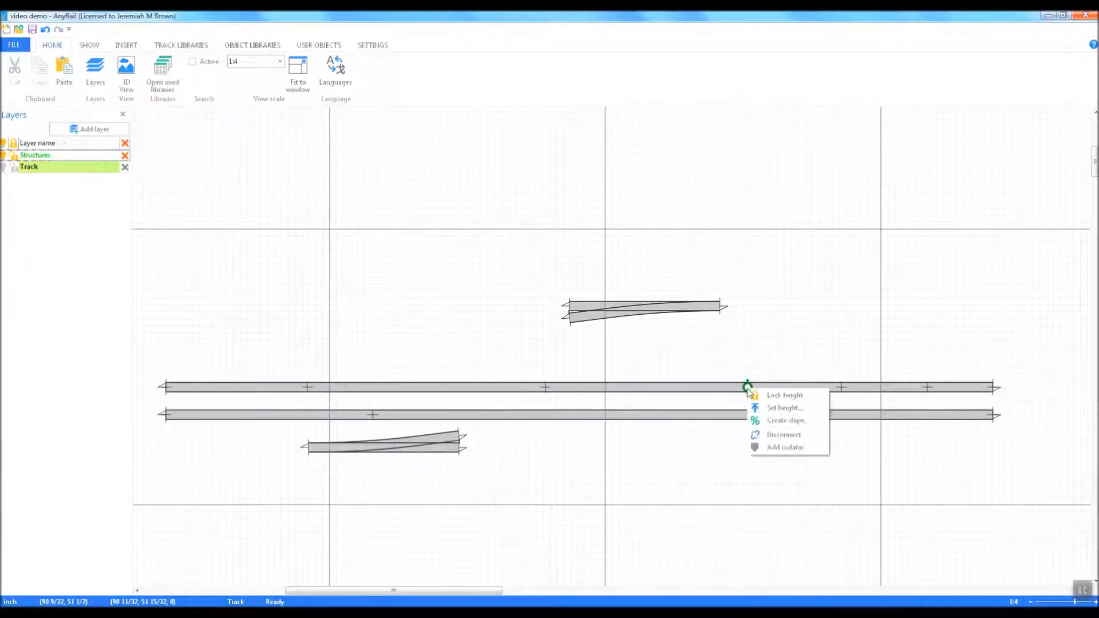
left_click(779, 435)
left_click_drag(735, 391, 623, 229)
Connect the rotated turnout to the right flex piece and attach the left flex piece to the turnout's straight end
left_click(677, 311)
left_click_drag(677, 312, 703, 391)
left_click_drag(583, 228, 549, 396)
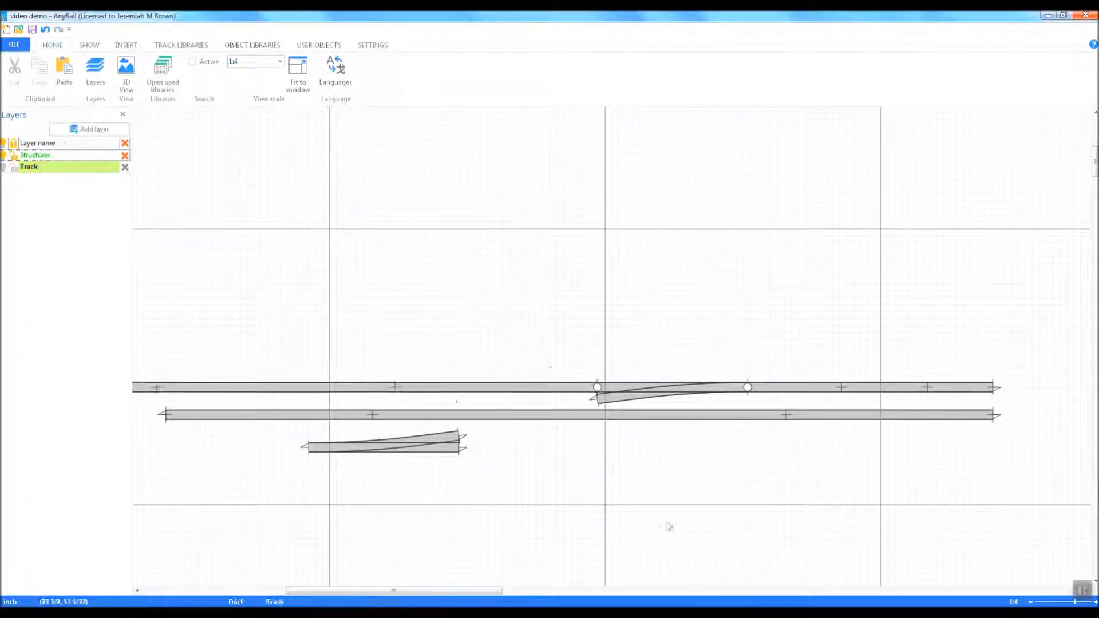
Try connecting the lower turnout directly to the upper turnout's diverging end, and disconnect it again and move it below both tracks
left_click_drag(420, 455, 554, 417)
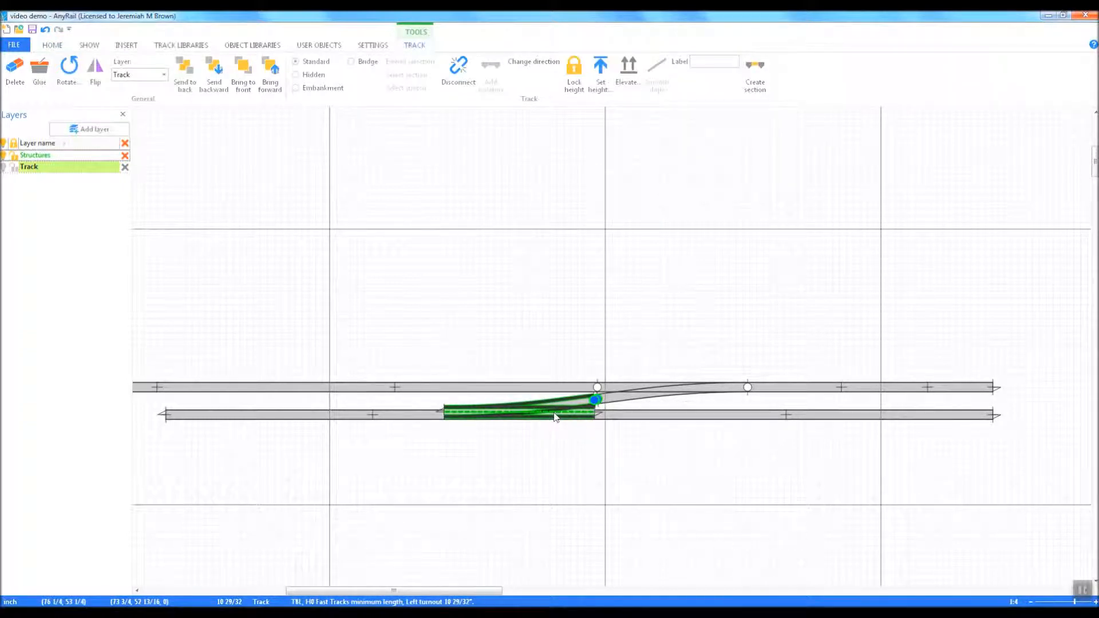
left_click_drag(553, 416, 555, 418)
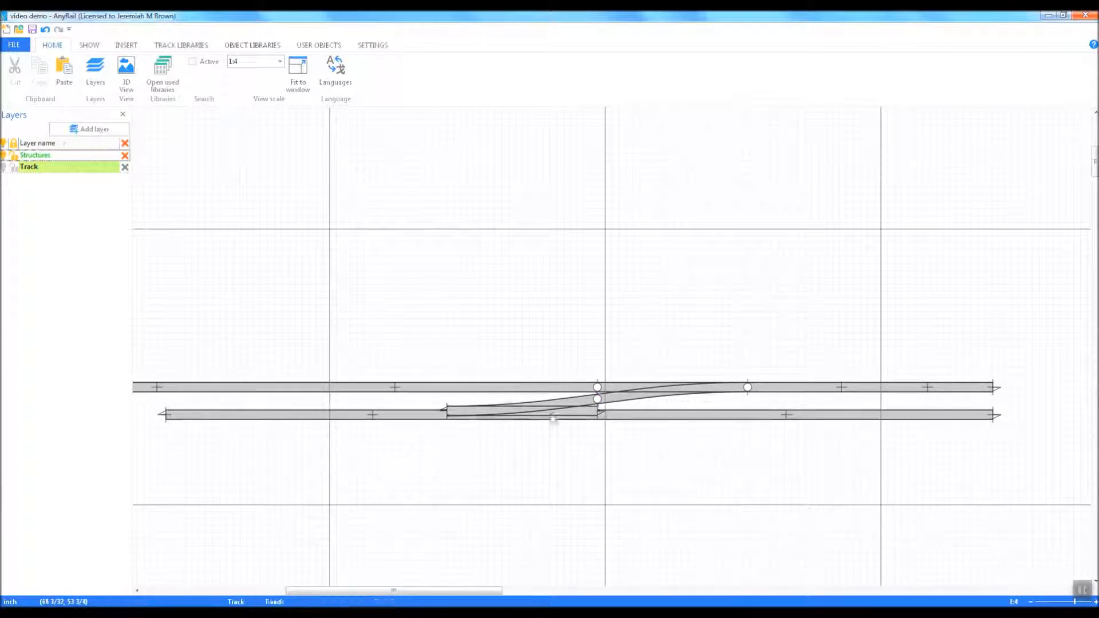
right_click(596, 403)
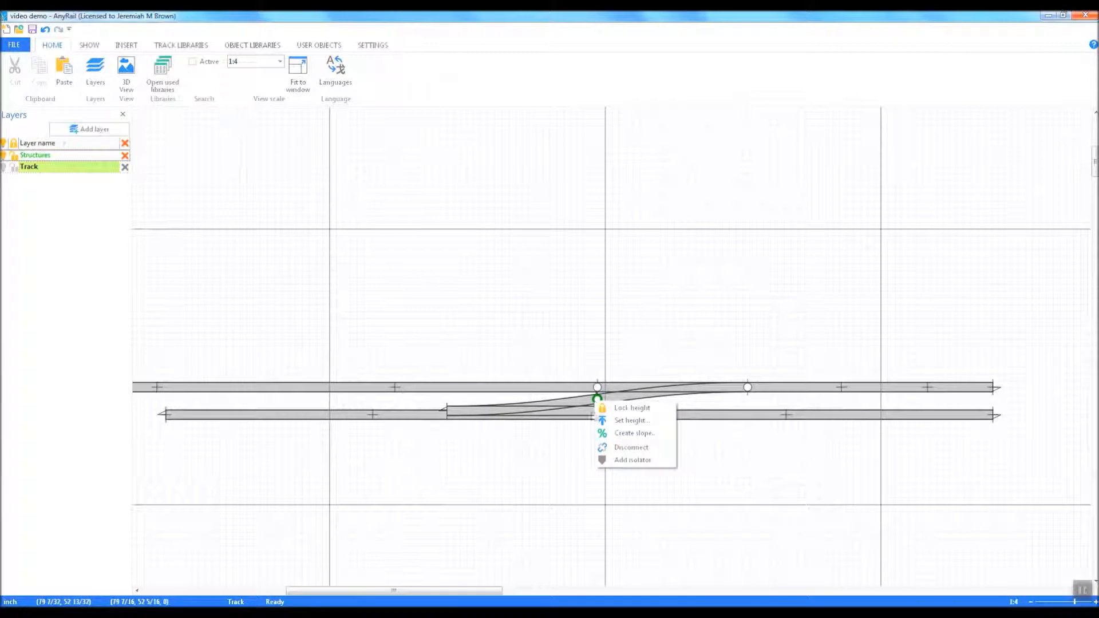
left_click(624, 448)
left_click(559, 418)
left_click_drag(559, 422, 502, 499)
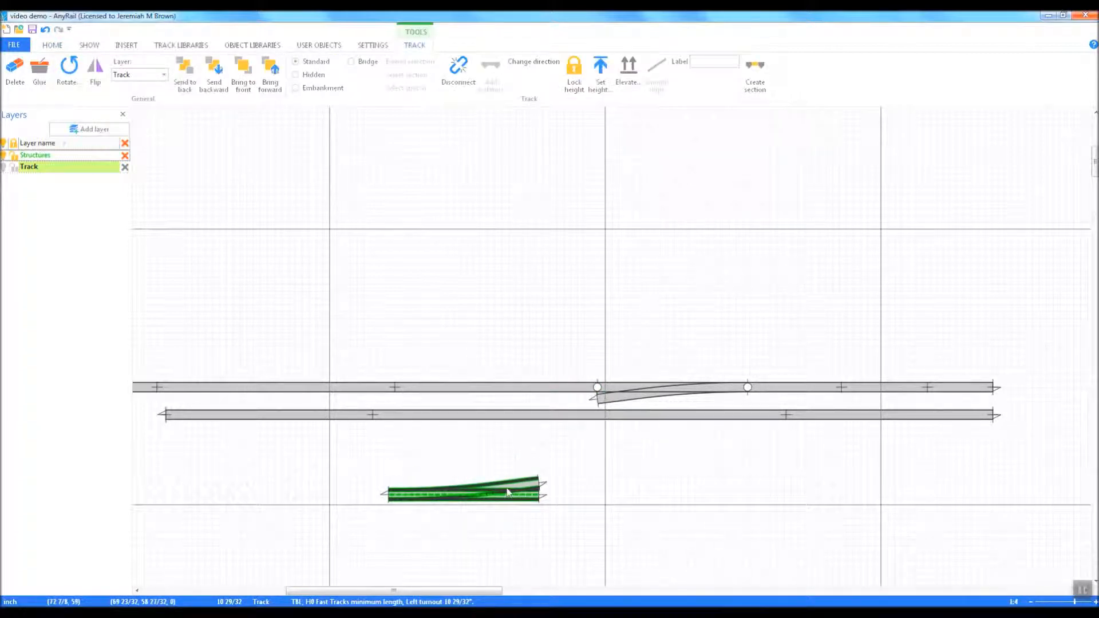
Cut a short piece off the upper flex track's left end, disconnect it and attach it to the lower turnout's diverging end
right_click(182, 387)
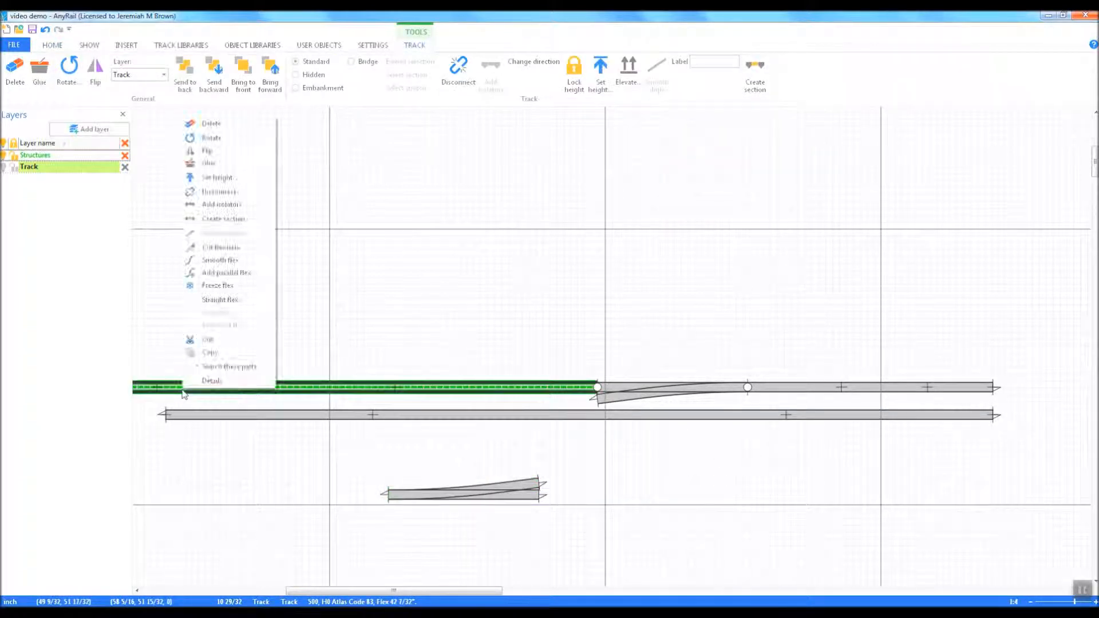
left_click(252, 248)
right_click(182, 388)
left_click(215, 437)
left_click_drag(152, 387, 625, 484)
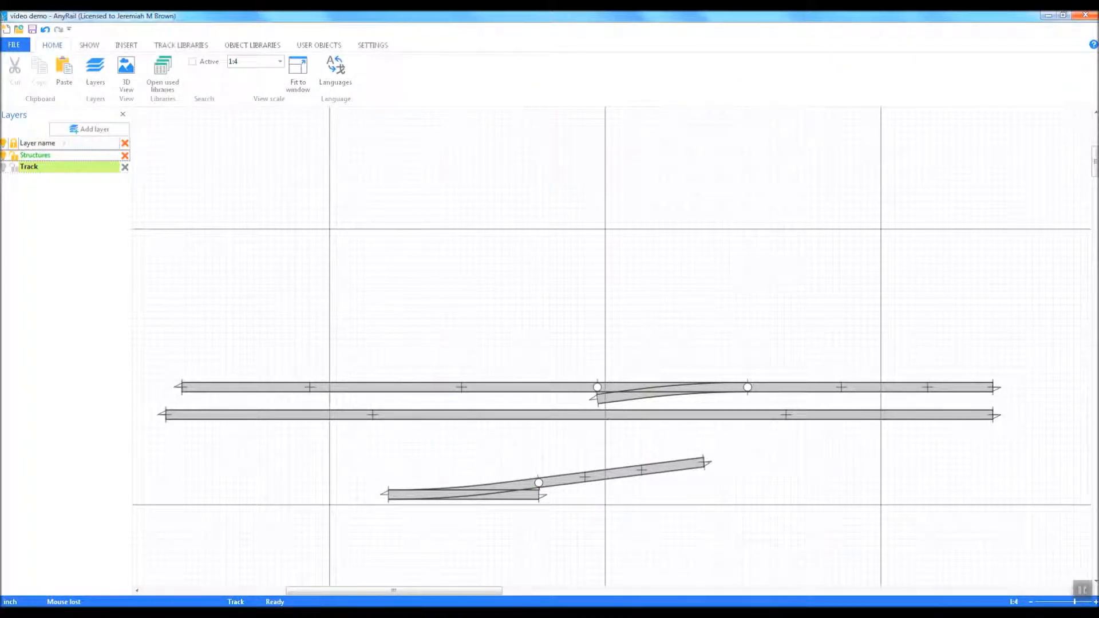
Move the lower turnout with its flex piece onto the lower parallel track so the flex overlaps the upper turnout's diverging leg
scroll(612, 346, "up", 1)
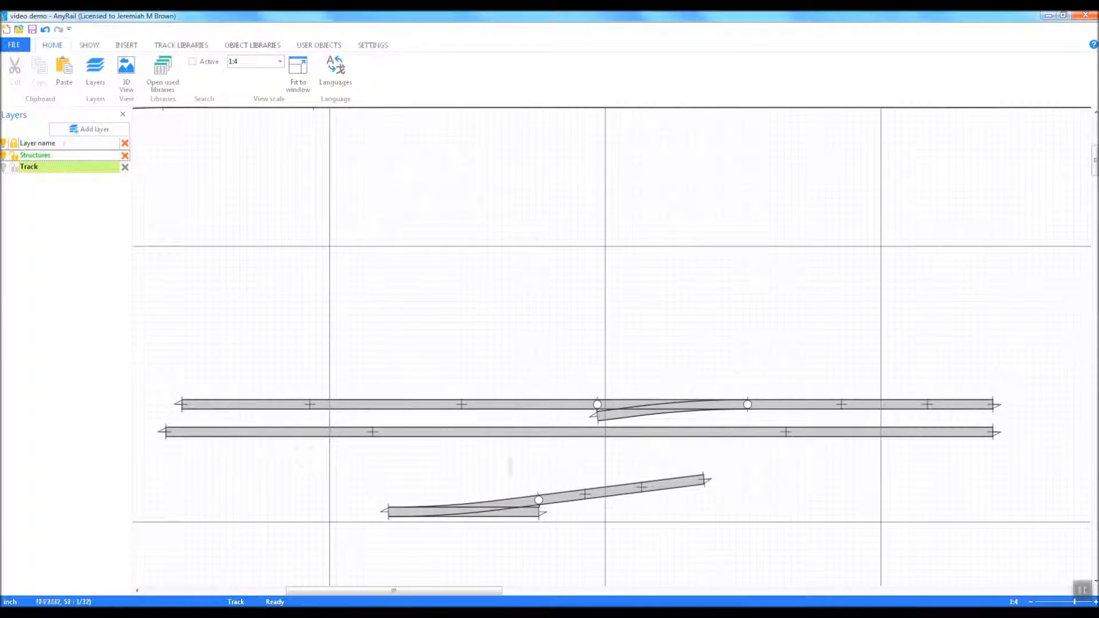
left_click_drag(522, 513, 549, 435)
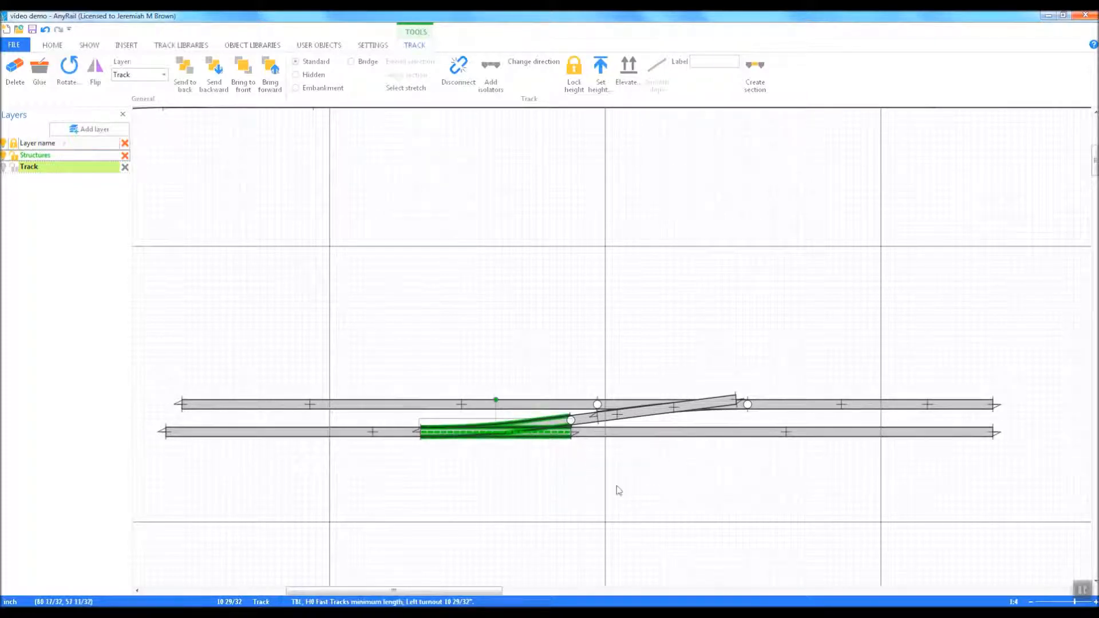
left_click(652, 495)
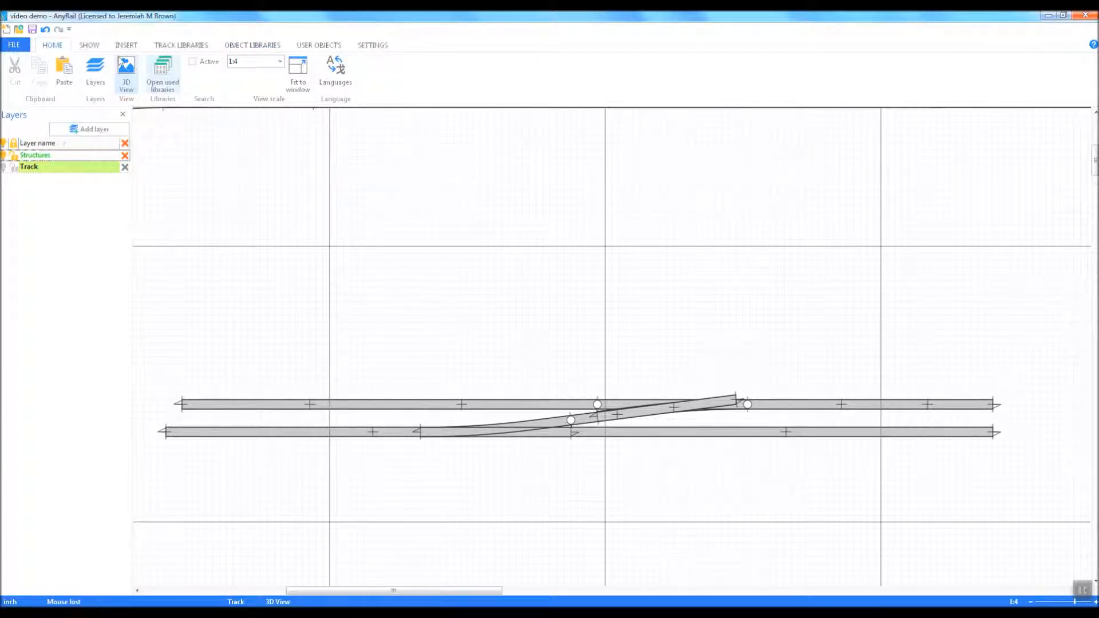
Switch the track display to centerlines for aligning the crossover's connecting flex
left_click(90, 45)
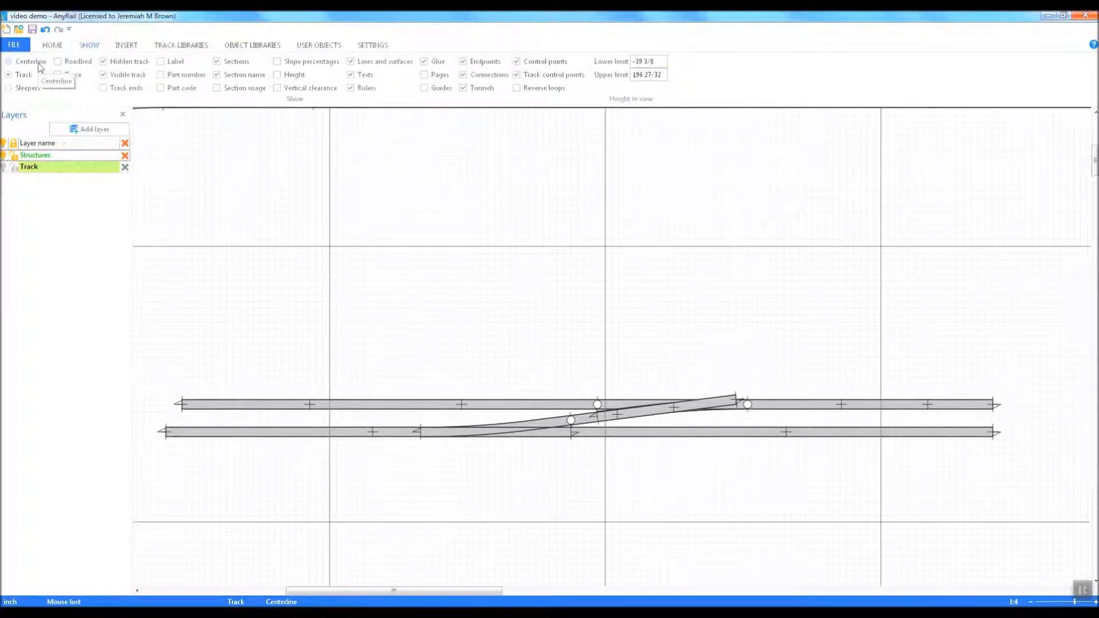
left_click(42, 63)
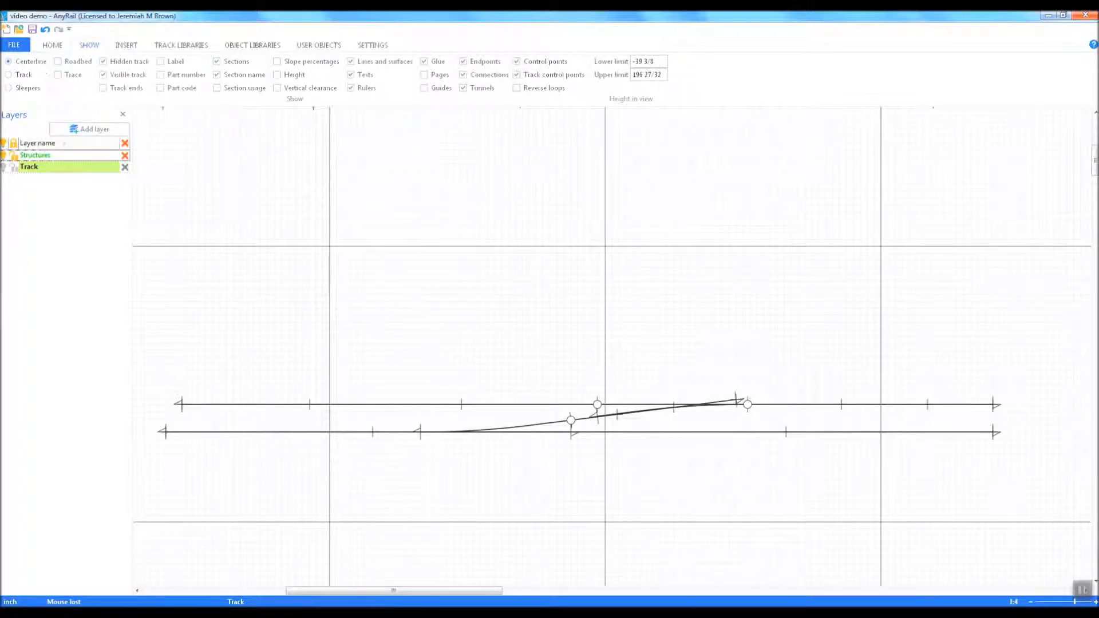
scroll(1064, 555, "up", 3)
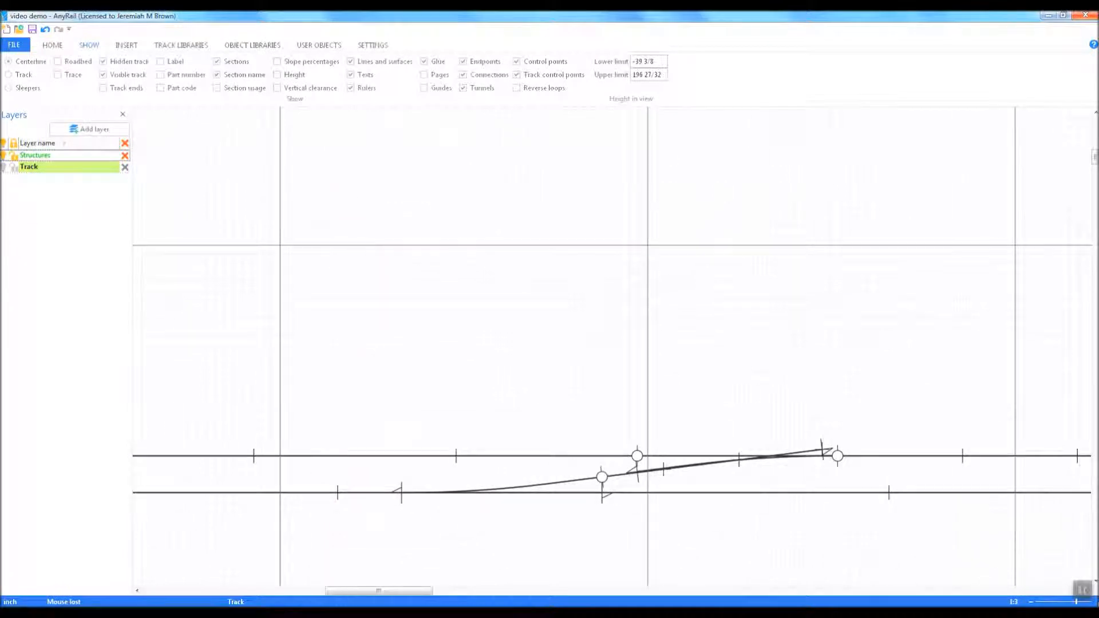
Inspect how the connecting flex overlaps the upper turnout's diverging leg, and switch the display from centerlines back to full track
scroll(1047, 550, "down", 5, "ctrl")
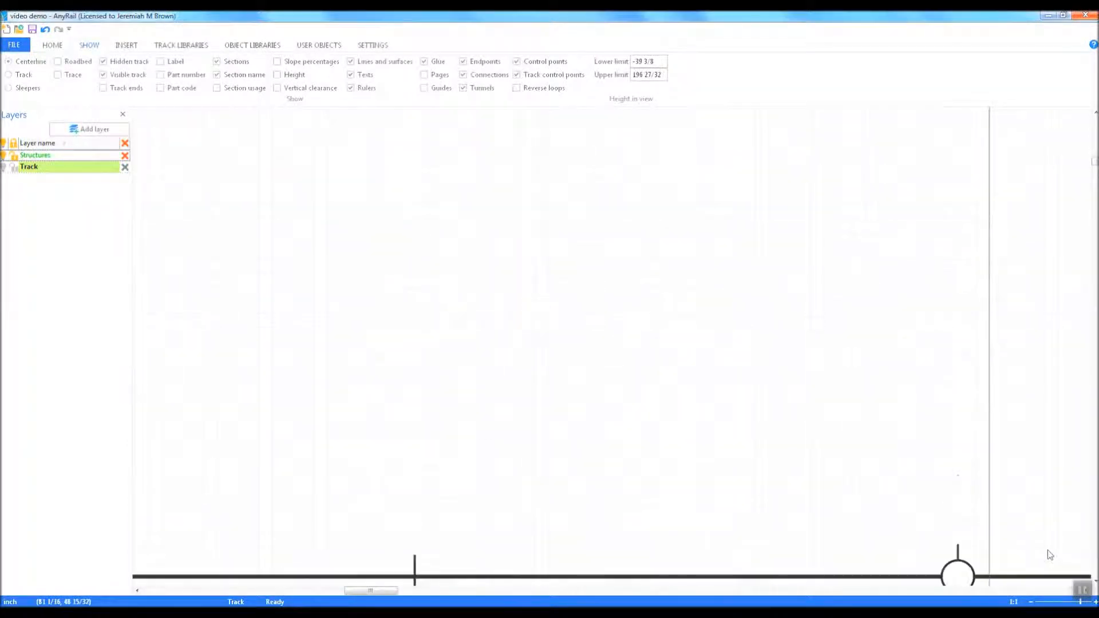
scroll(1046, 548, "down", 4, "ctrl")
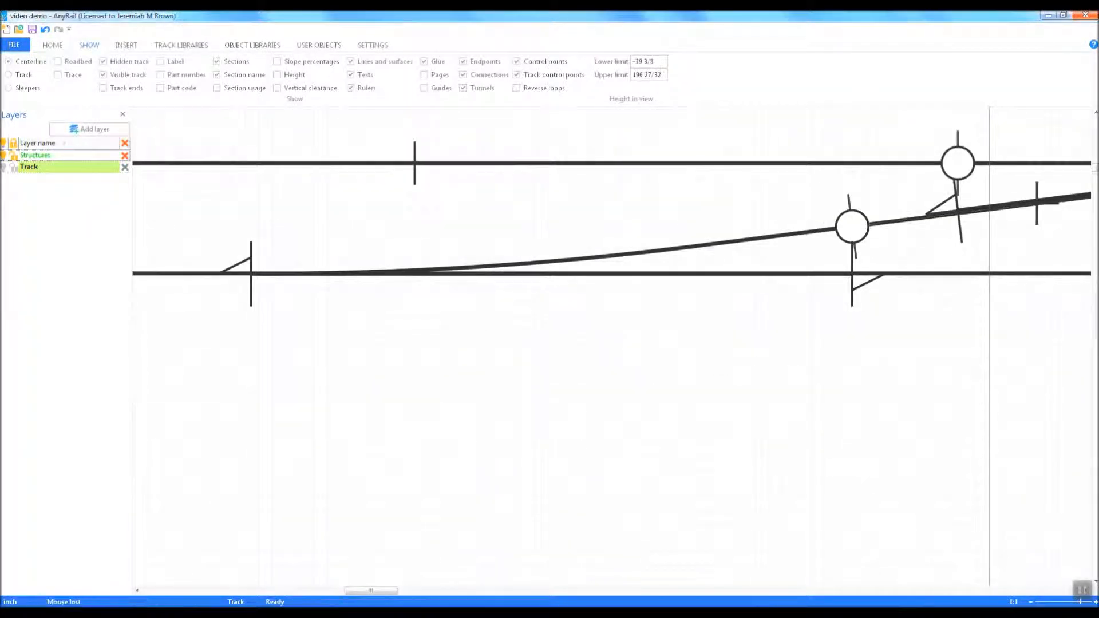
mouse_move(363, 595)
left_mouse_down()
mouse_move(383, 597)
mouse_move(377, 604)
mouse_move(399, 593)
mouse_move(392, 601)
left_mouse_up()
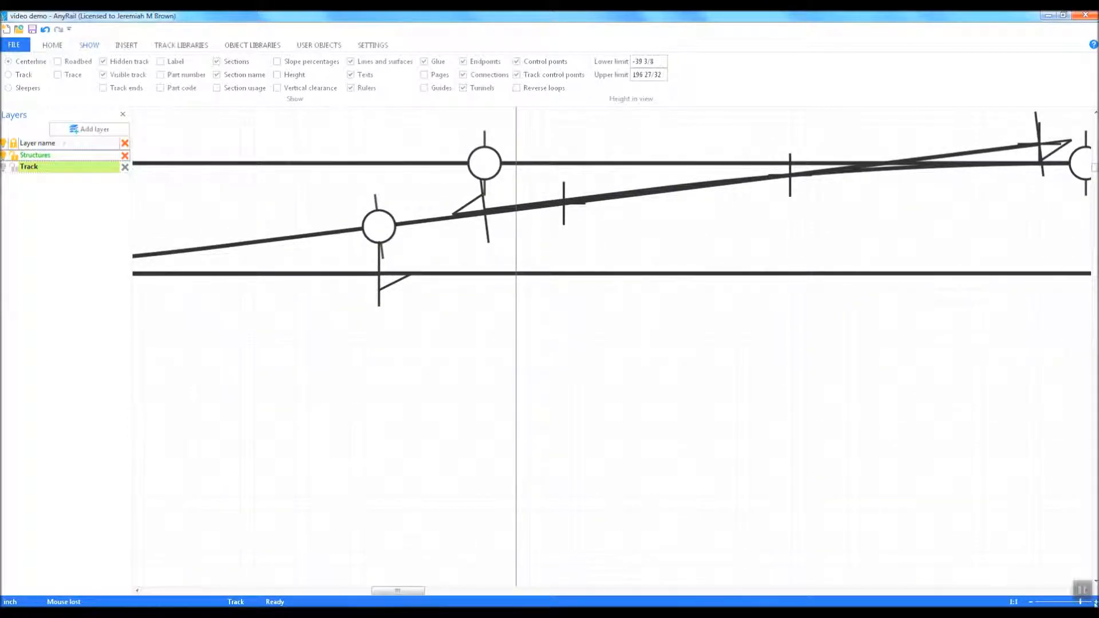
left_click(1095, 602)
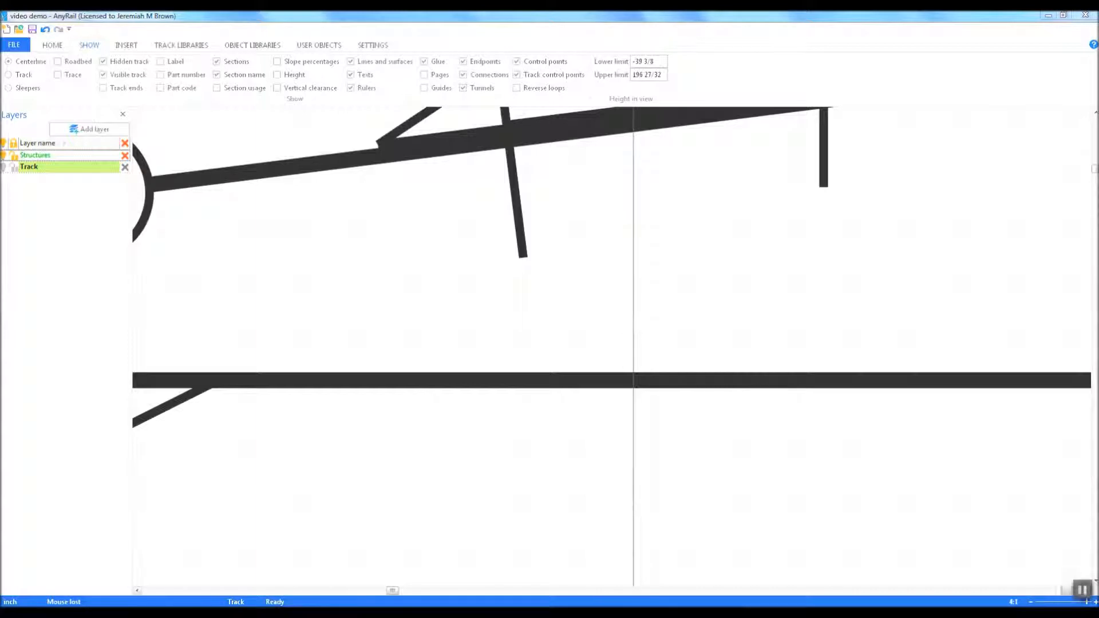
mouse_move(395, 592)
left_mouse_down()
mouse_move(376, 603)
mouse_move(393, 606)
left_mouse_up()
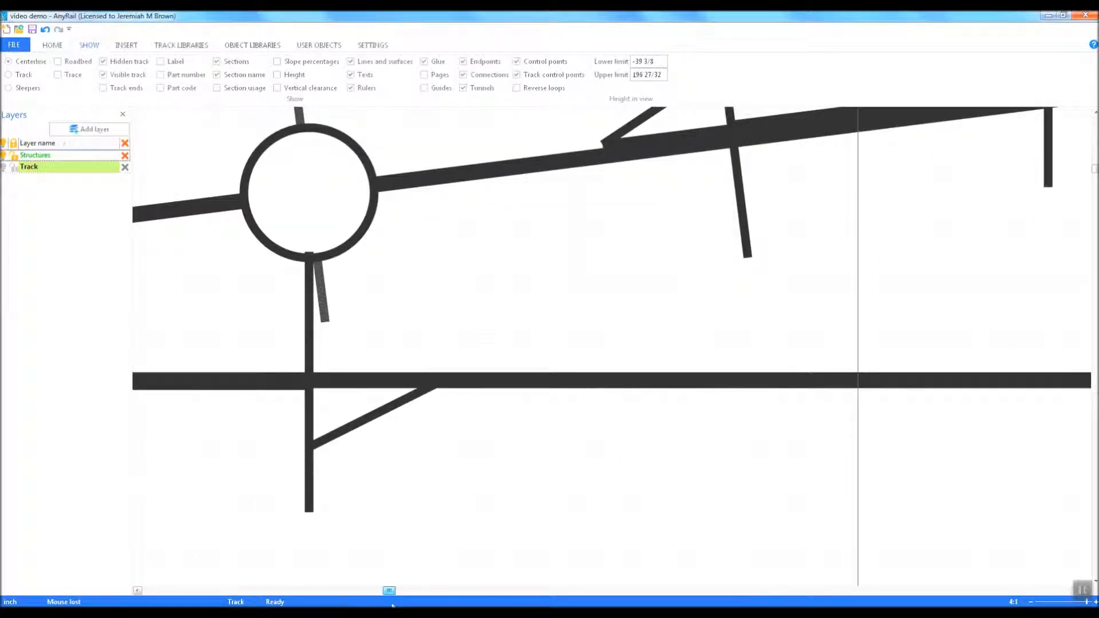
scroll(482, 572, "up", 3)
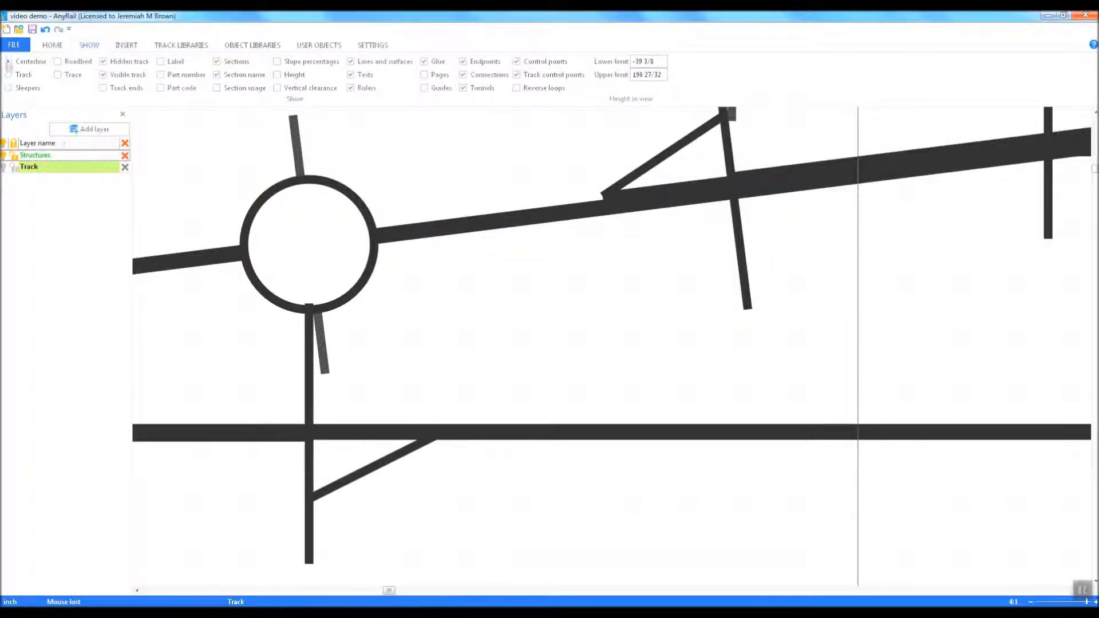
left_click(8, 75)
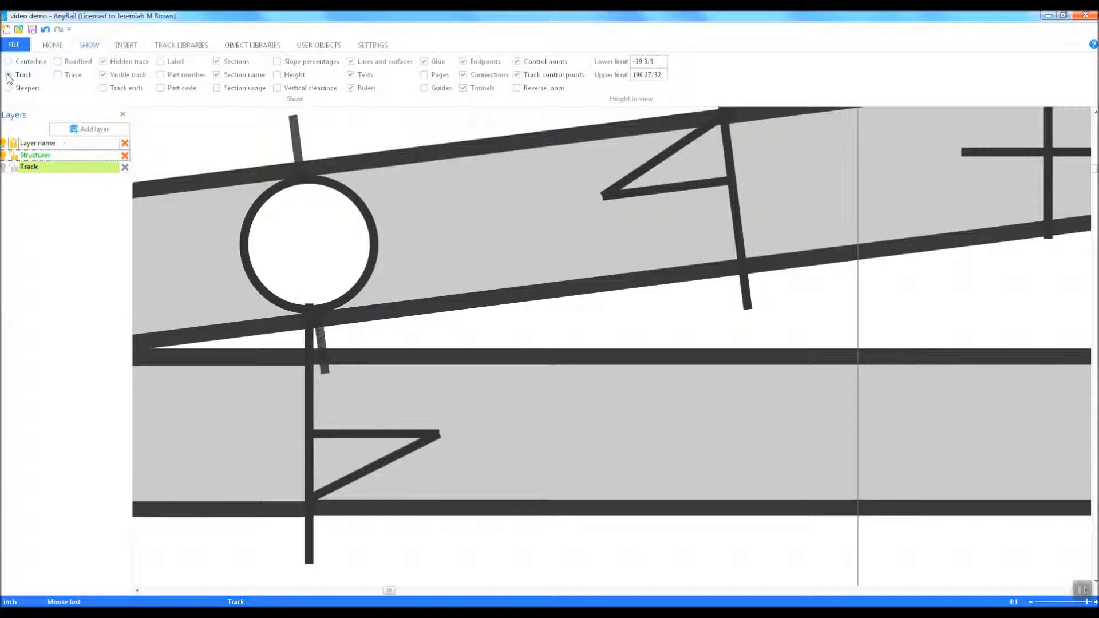
scroll(1093, 300, "up", 1)
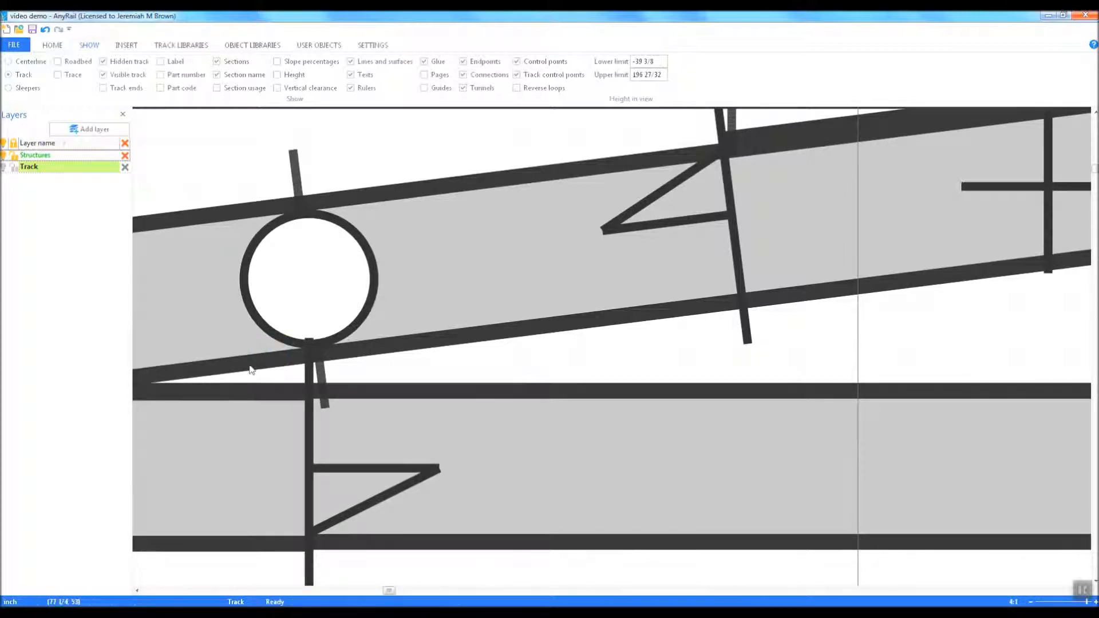
Shift the lower turnout with its connecting flex along the lower track until the flex lines up with the upper turnout's diverging leg
left_click_drag(677, 308, 719, 301)
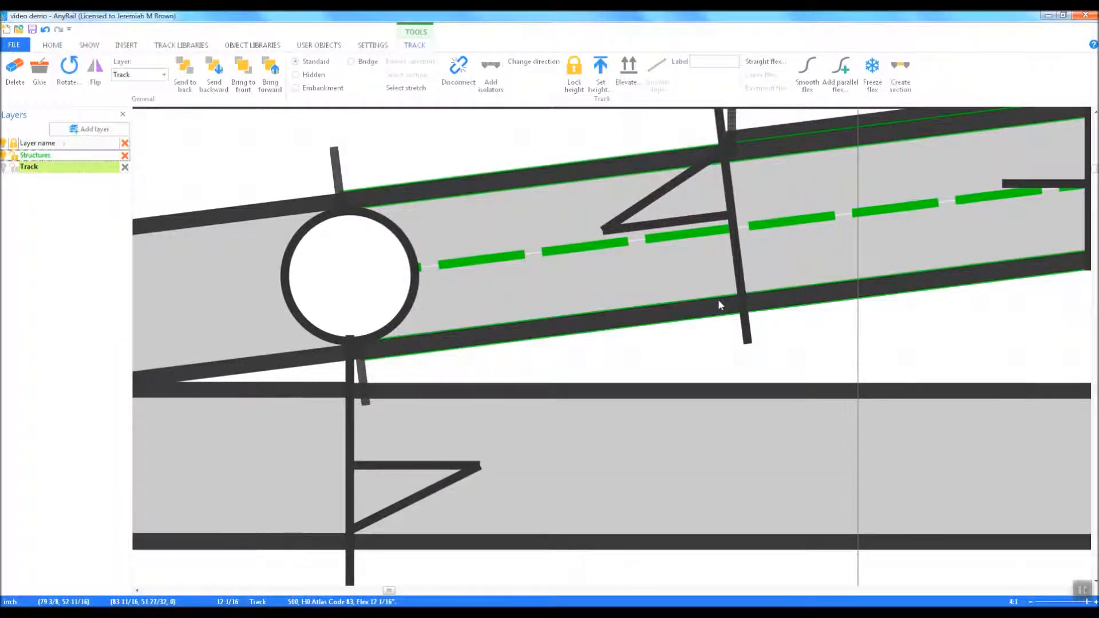
left_click_drag(718, 300, 654, 297)
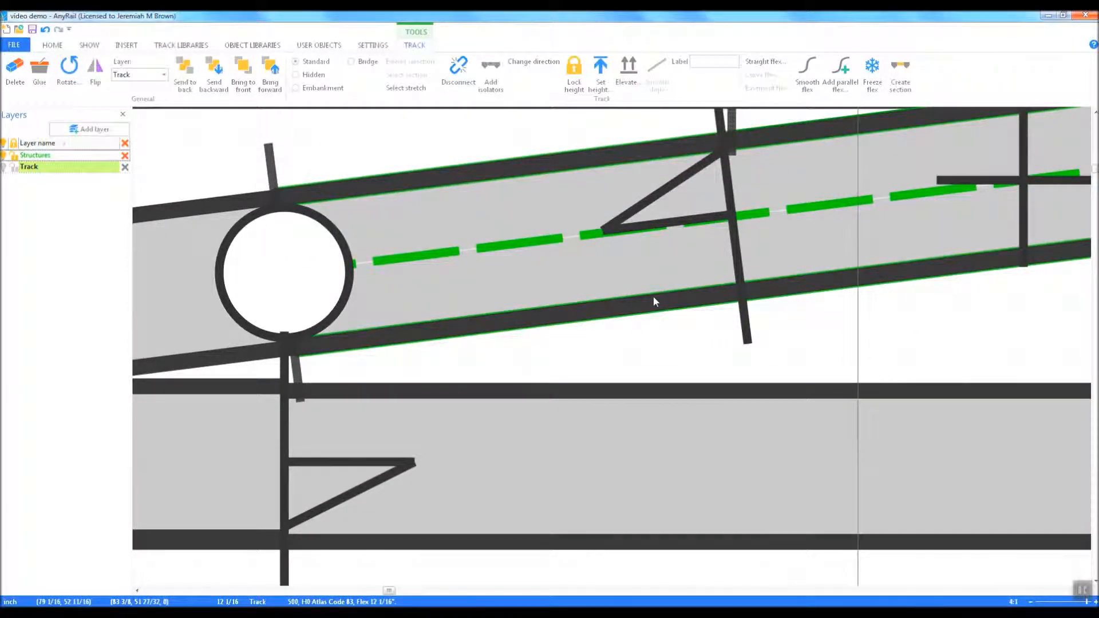
left_click_drag(653, 297, 600, 300)
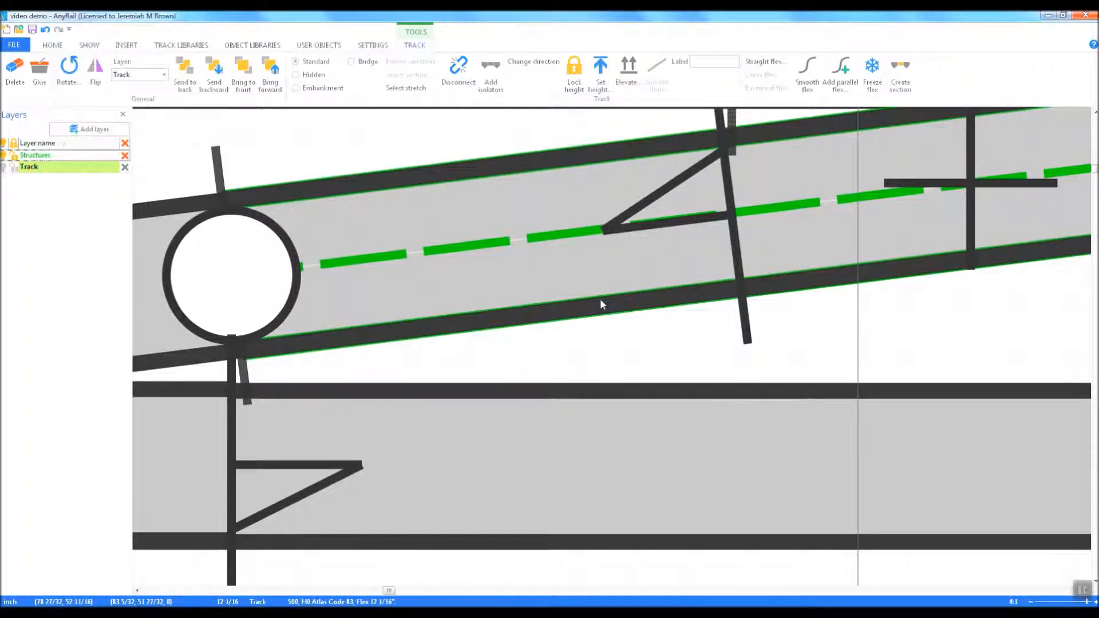
left_click_drag(600, 298, 597, 299)
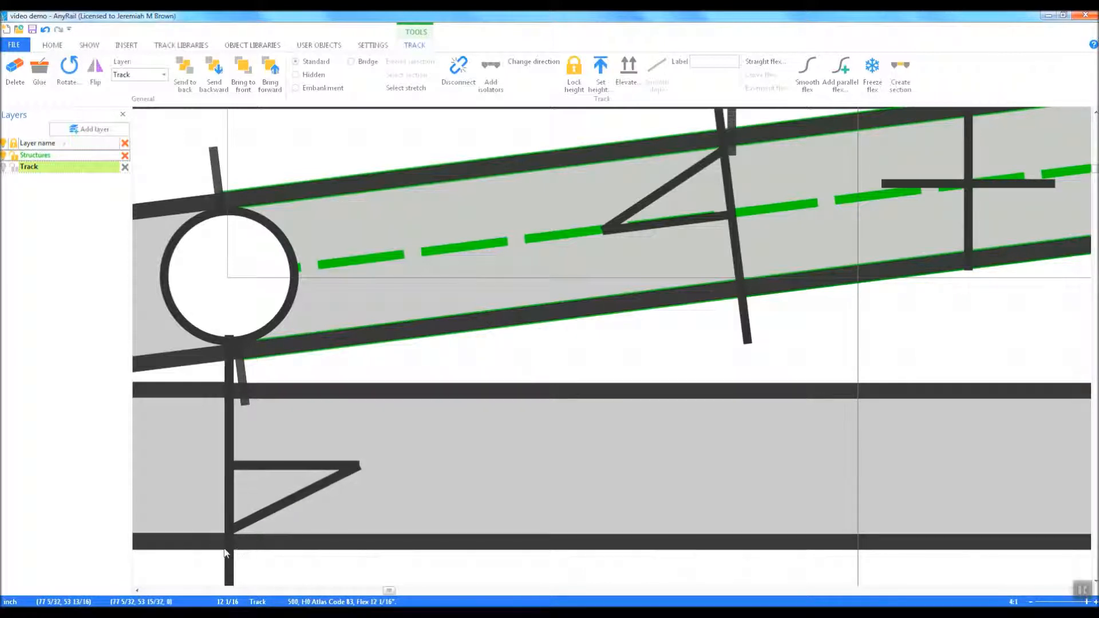
left_click(732, 290)
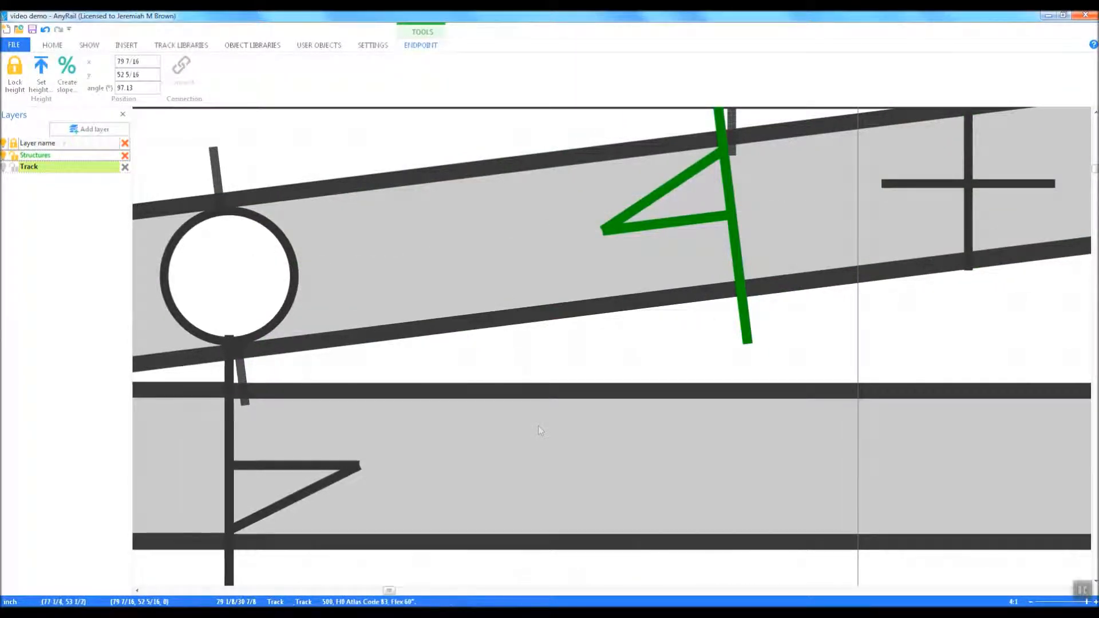
Cut the lower track's flex just beyond the lower turnout, disconnect it at the cut and move the left piece out of the way
right_click(469, 412)
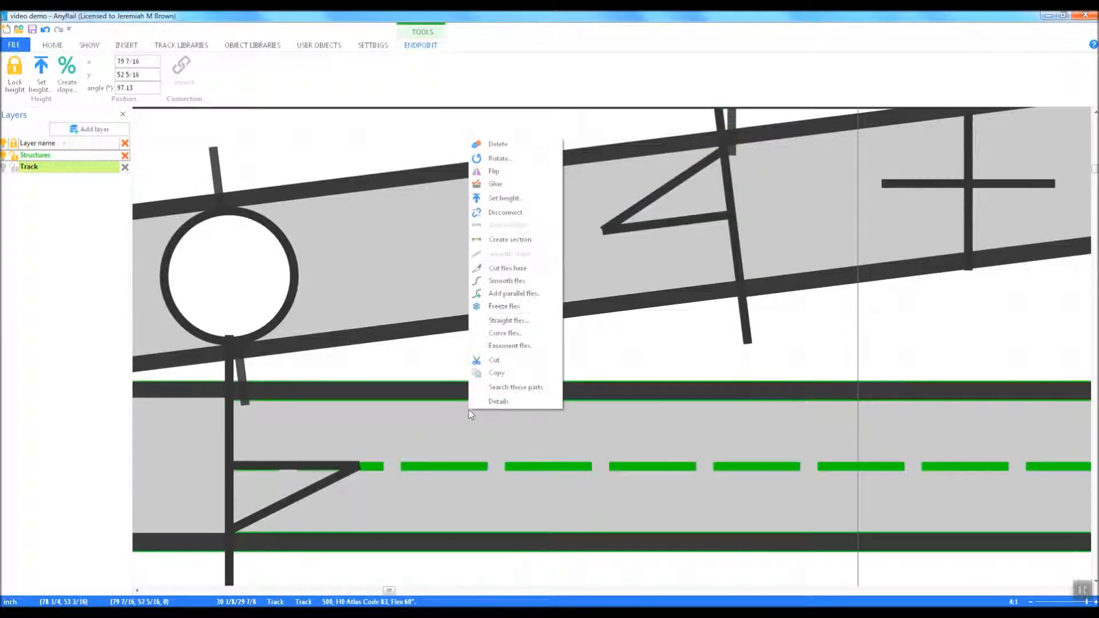
left_click(519, 272)
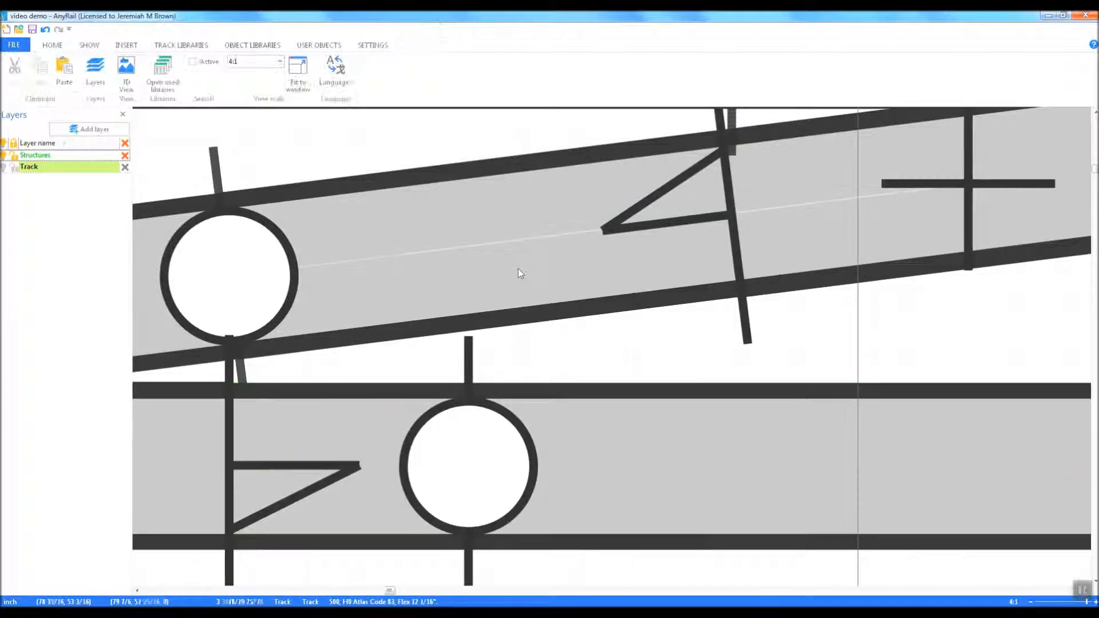
right_click(484, 438)
left_click(520, 489)
left_click_drag(376, 404, 316, 25)
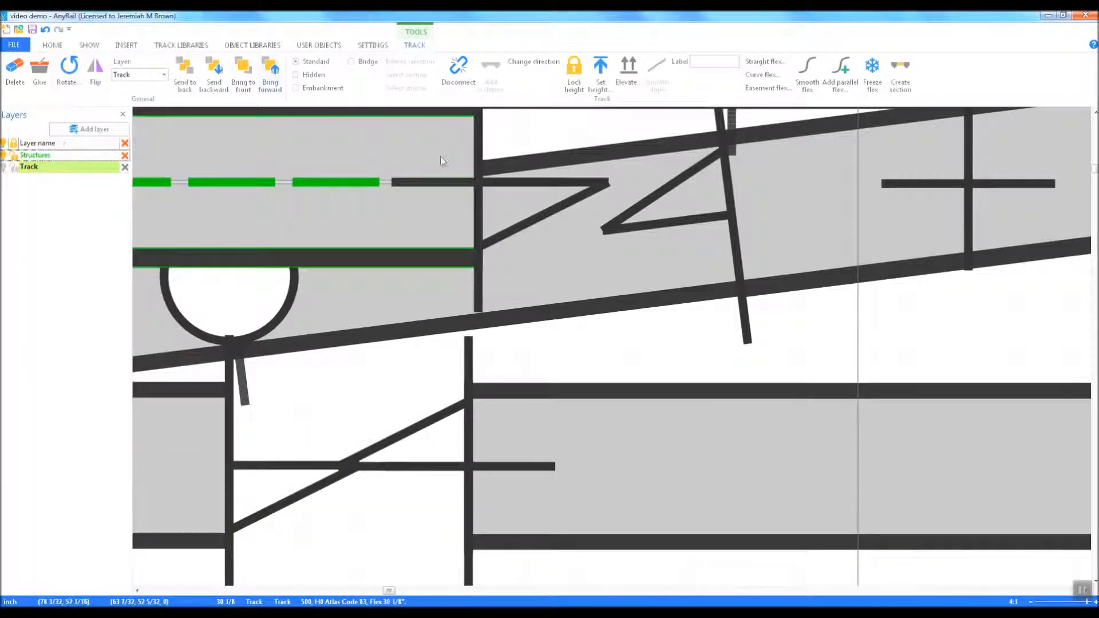
left_click_drag(441, 157, 360, 115)
Undo the stray move of the lower turnout and attach the remaining lower flex to that turnout's straight end
left_click_drag(343, 219, 244, 114)
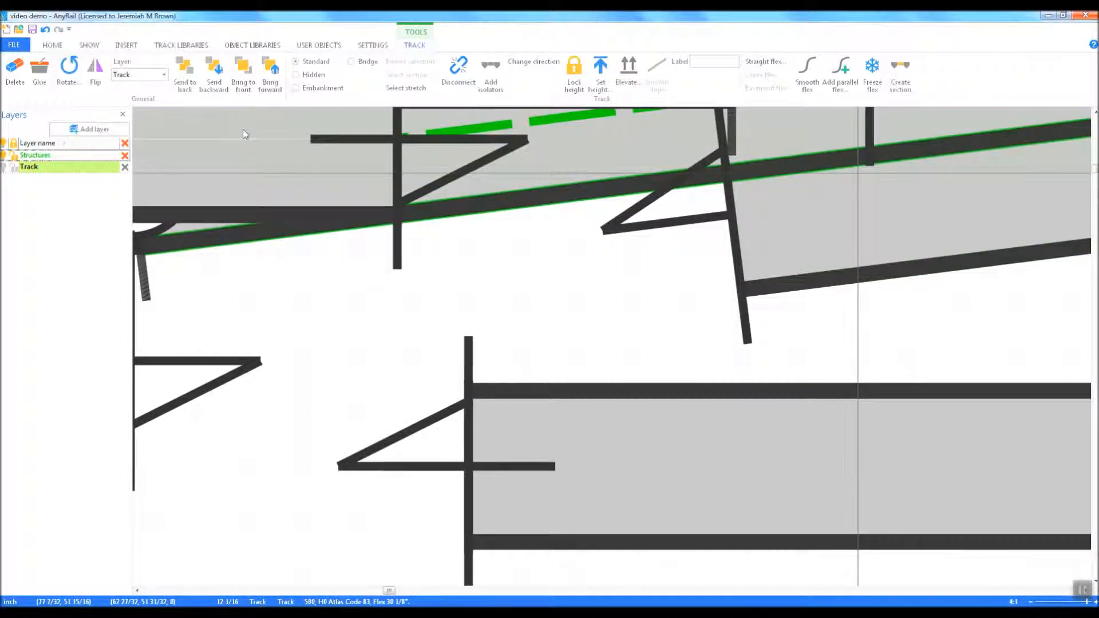
left_click(46, 32)
left_click_drag(656, 541, 247, 552)
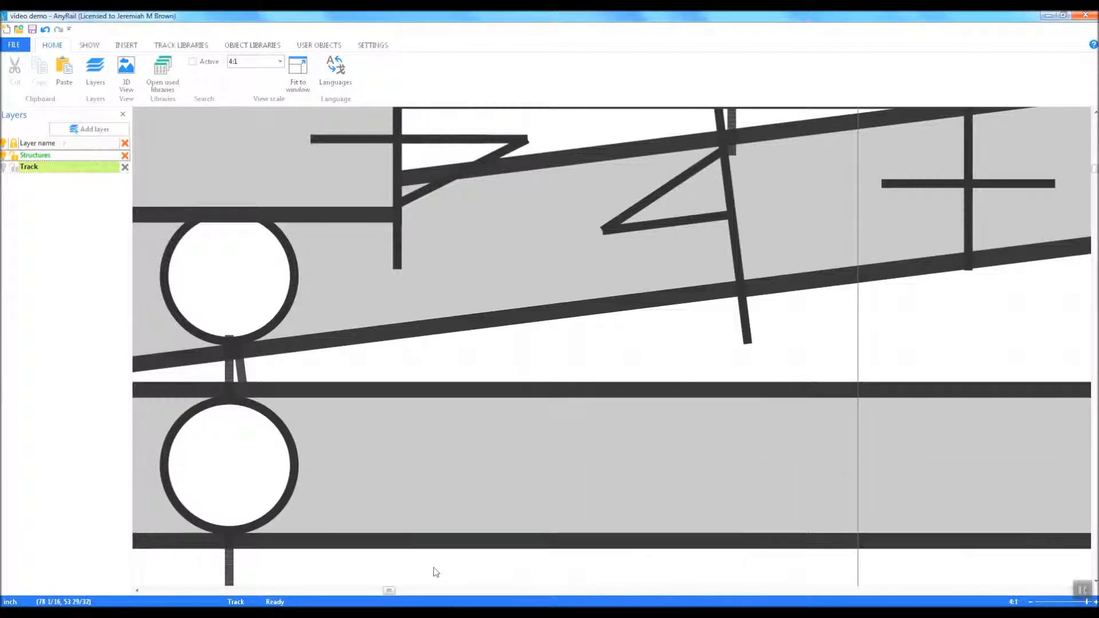
Cut the connecting flex between the two turnouts' diverging ends and disconnect it at the cut
right_click(581, 310)
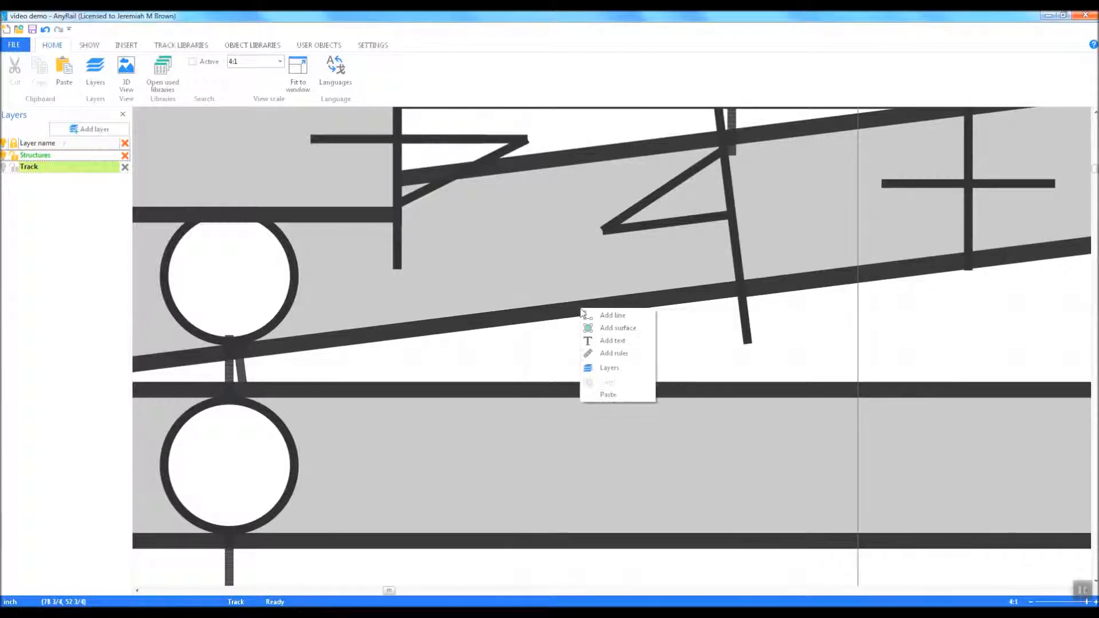
left_click(554, 270)
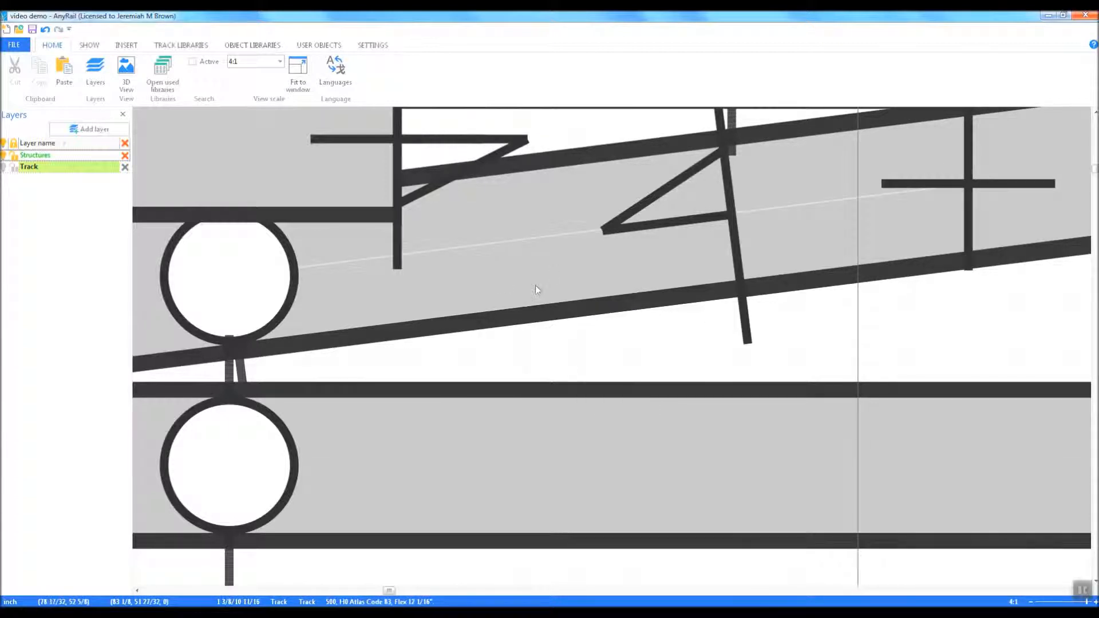
right_click(535, 285)
left_click(569, 416)
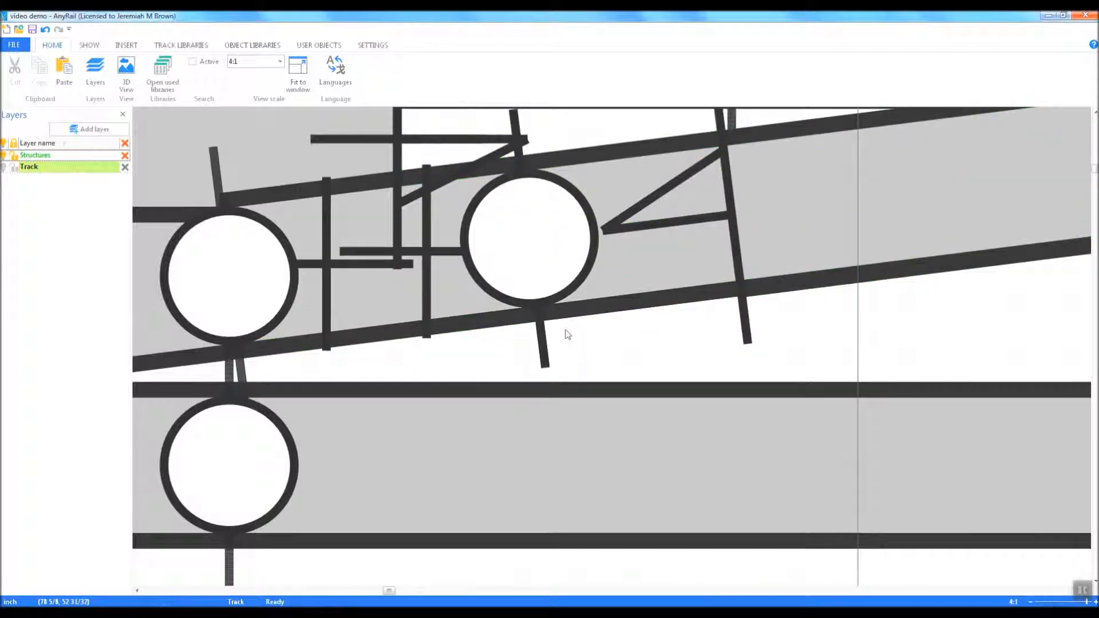
right_click(540, 267)
left_click(575, 313)
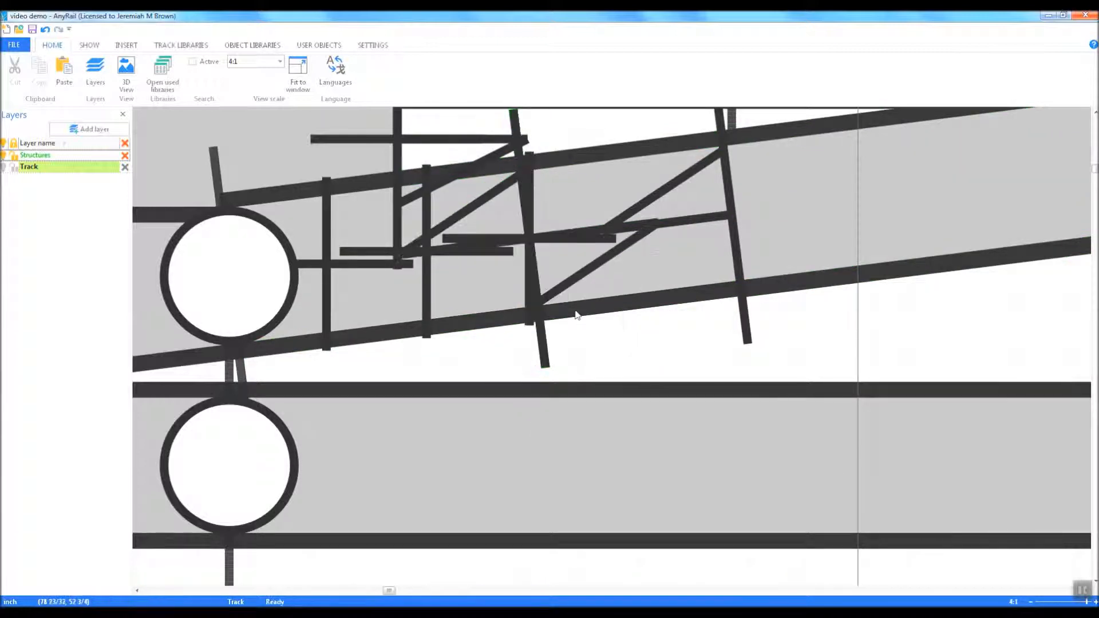
Pull the surplus right-hand piece of the cut connecting flex off the upper turnout's diverging leg and delete it
left_click_drag(598, 162, 409, 149)
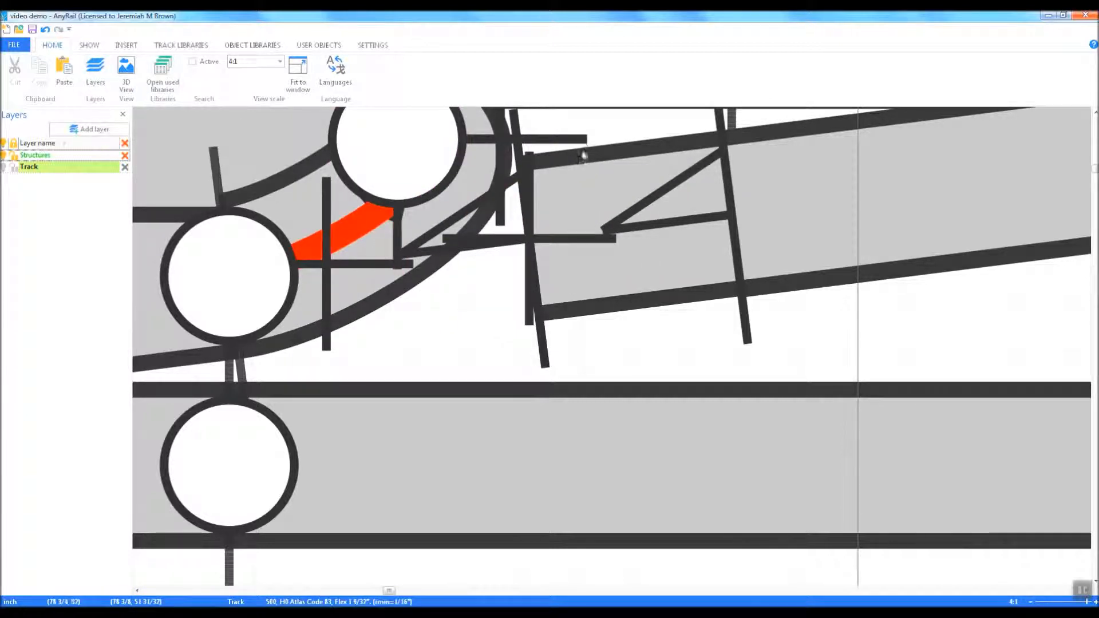
left_click_drag(613, 163, 587, 260)
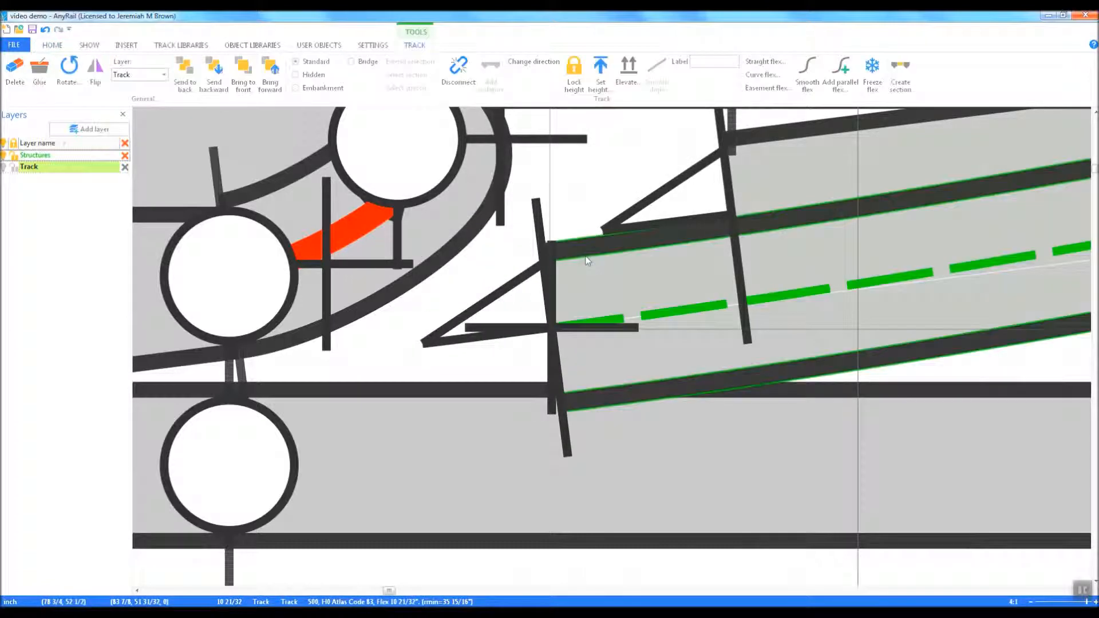
key("Delete")
Delete the leftover long flex and connect the short flex's free end to the upper turnout's diverging end
scroll(541, 175, "up", 3)
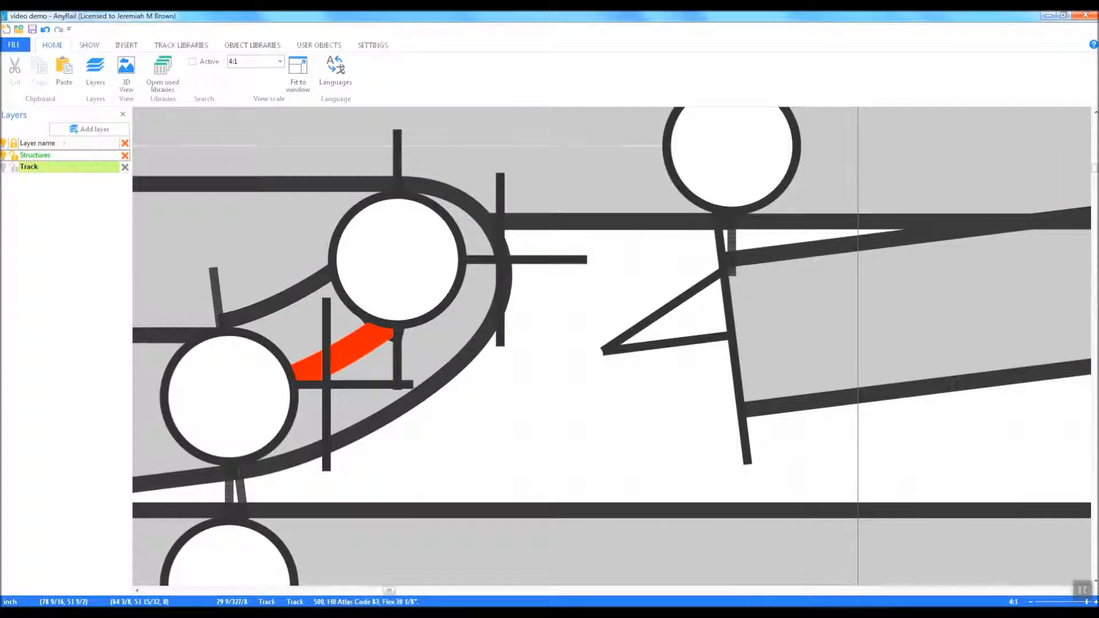
left_click_drag(492, 262, 632, 450)
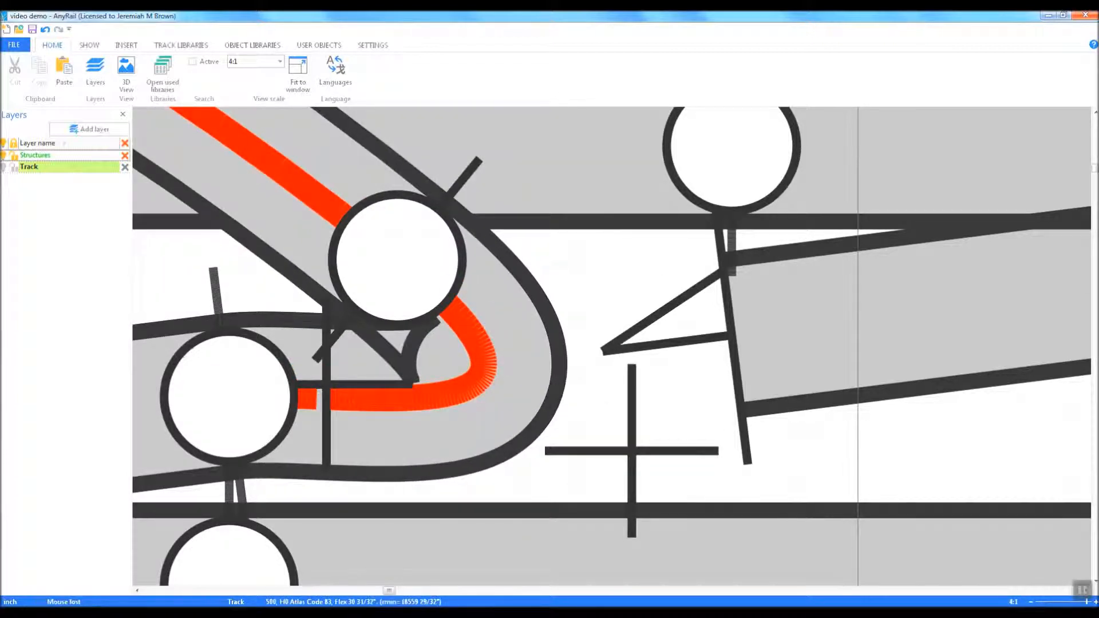
scroll(1034, 333, "down", 3)
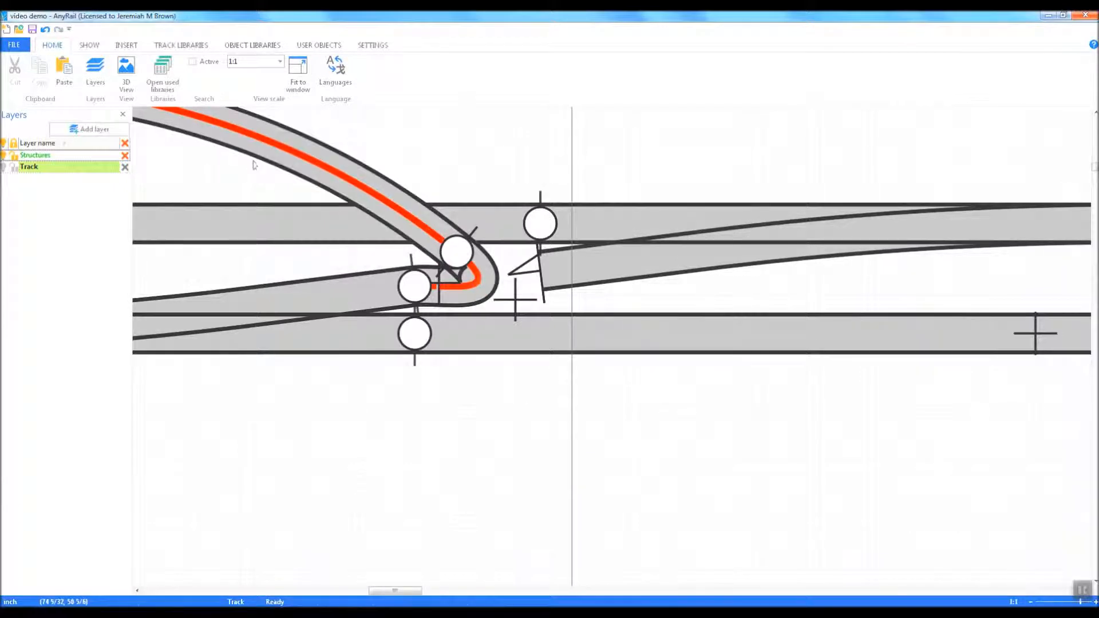
left_click(343, 189)
key("Delete")
mouse_move(458, 252)
left_mouse_down()
mouse_move(479, 228)
mouse_move(542, 254)
mouse_move(542, 277)
left_mouse_up()
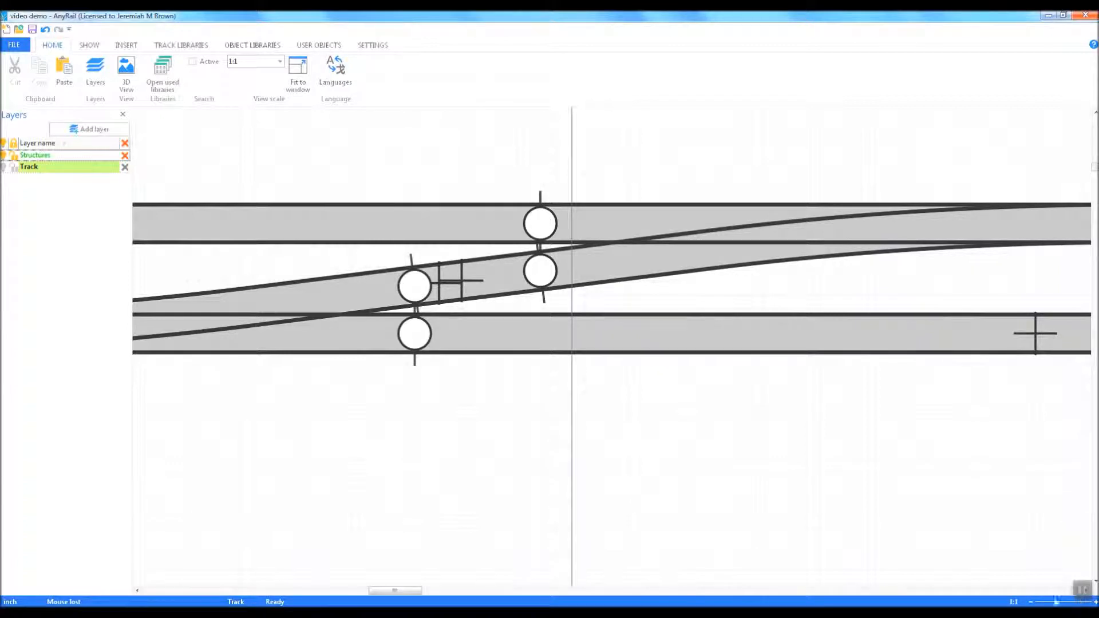
Copy the flex at the upper turnout's right end, paste it and attach the copy to the lower turnout's open left end
left_click(1029, 603)
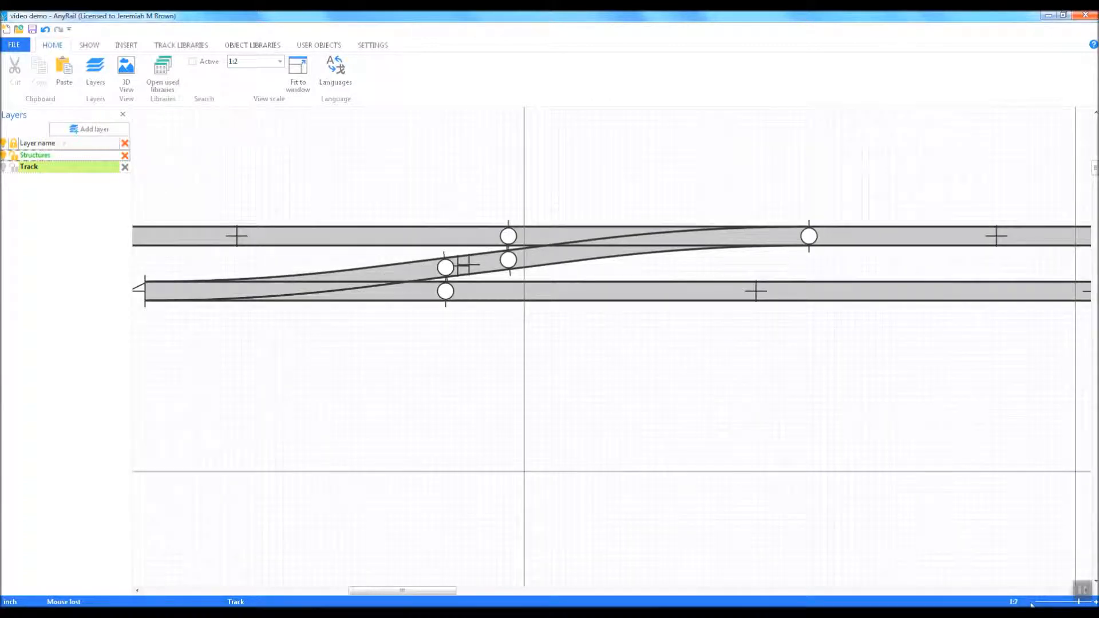
left_click(1030, 603)
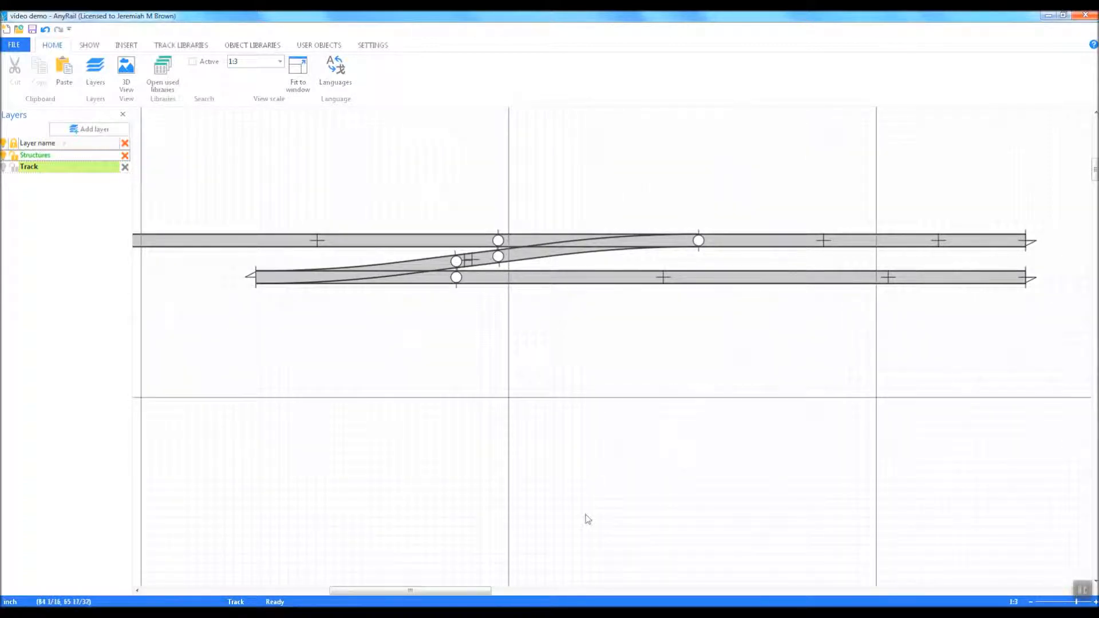
mouse_move(467, 589)
left_mouse_down()
mouse_move(432, 589)
mouse_move(451, 588)
left_mouse_up()
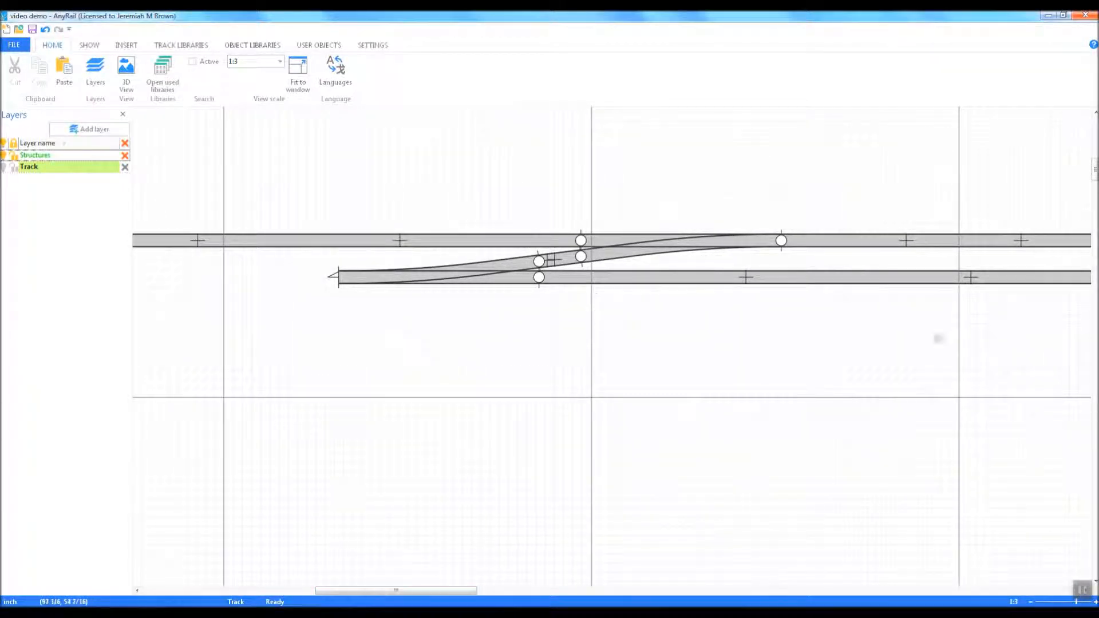
right_click(912, 240)
left_click(850, 247)
right_click(851, 246)
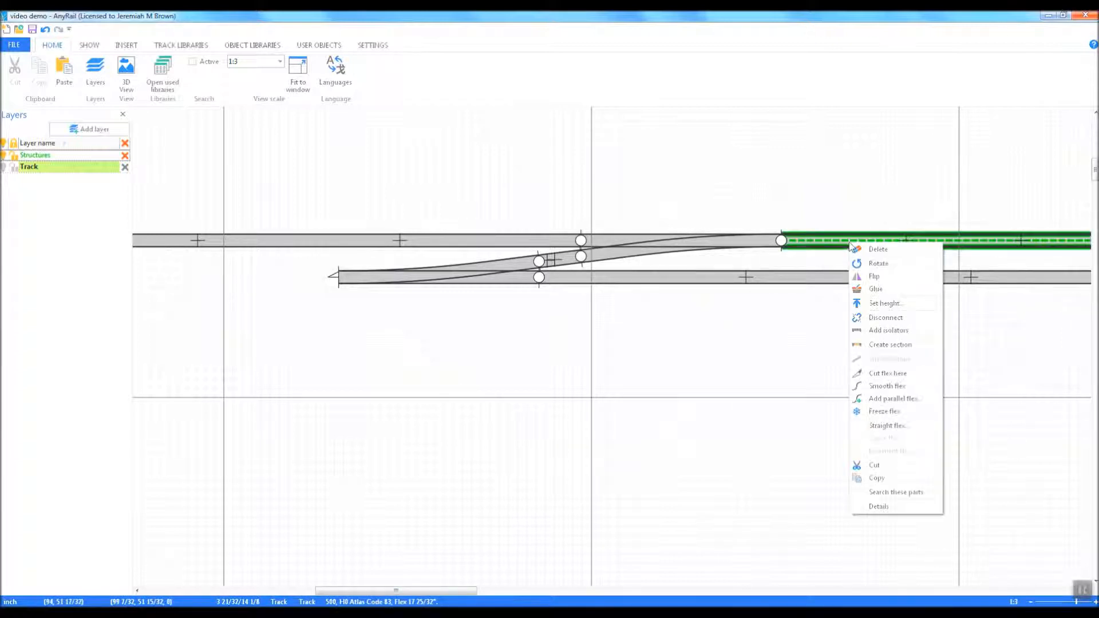
left_click(880, 463)
right_click(701, 392)
left_click(735, 478)
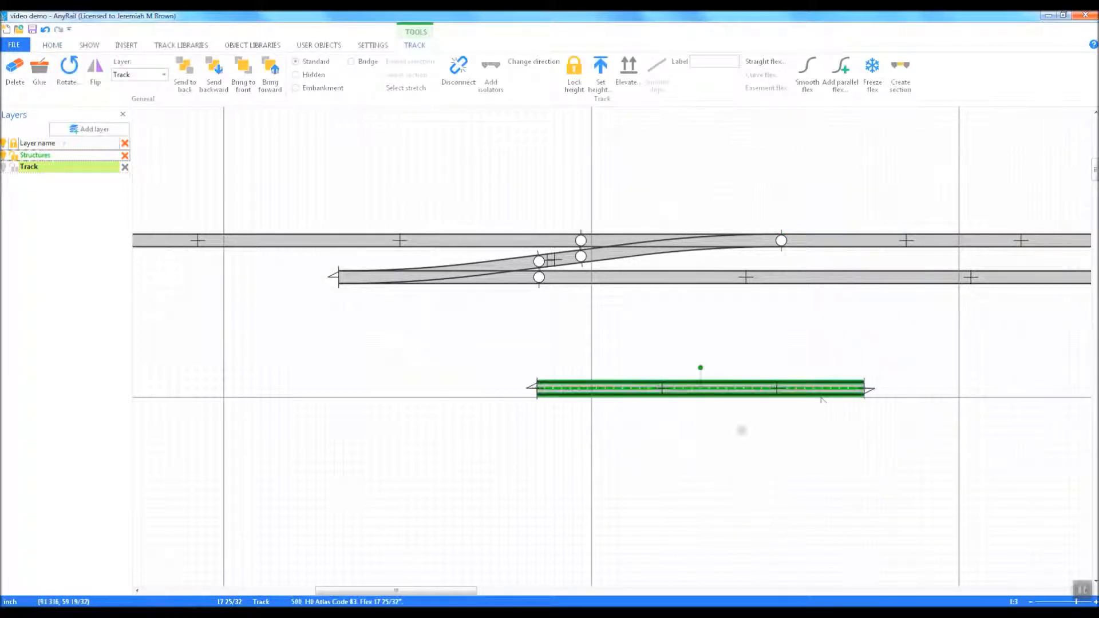
left_click_drag(823, 394, 294, 283)
left_click(622, 417)
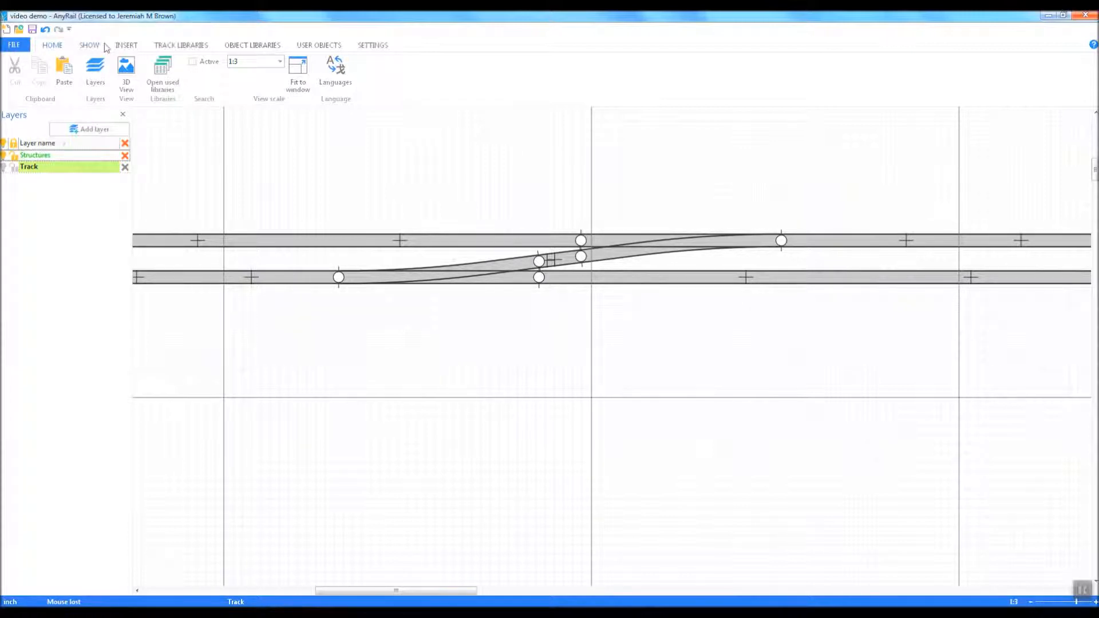
Add a C6 double crossover from the H0 Fast Tracks minimum length library, place it below the parallel tracks, and close the library
left_click(170, 49)
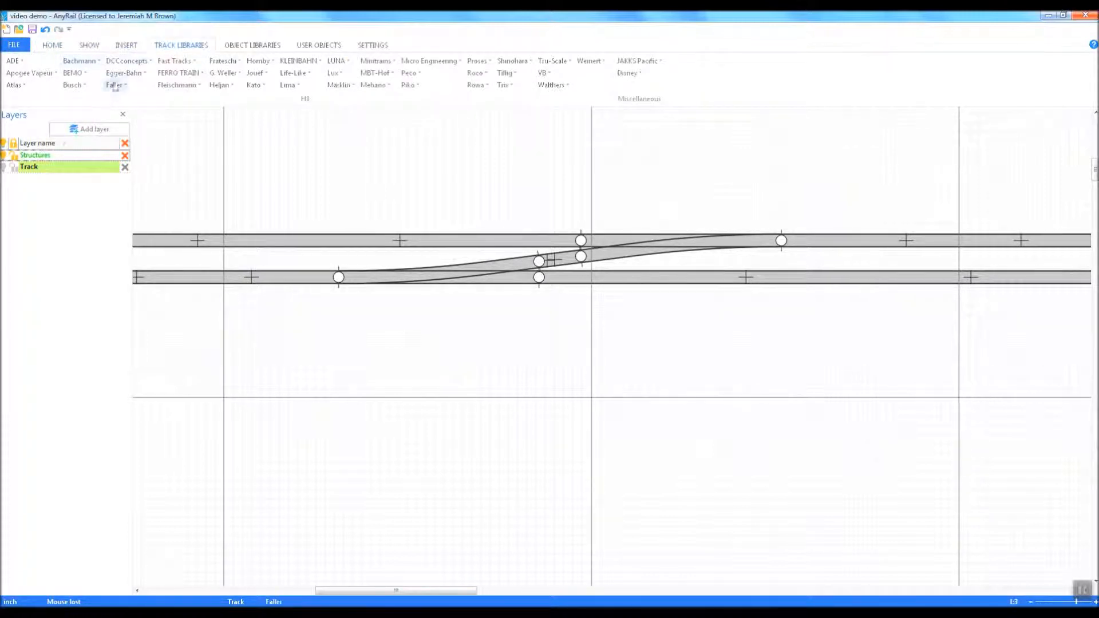
left_click(174, 62)
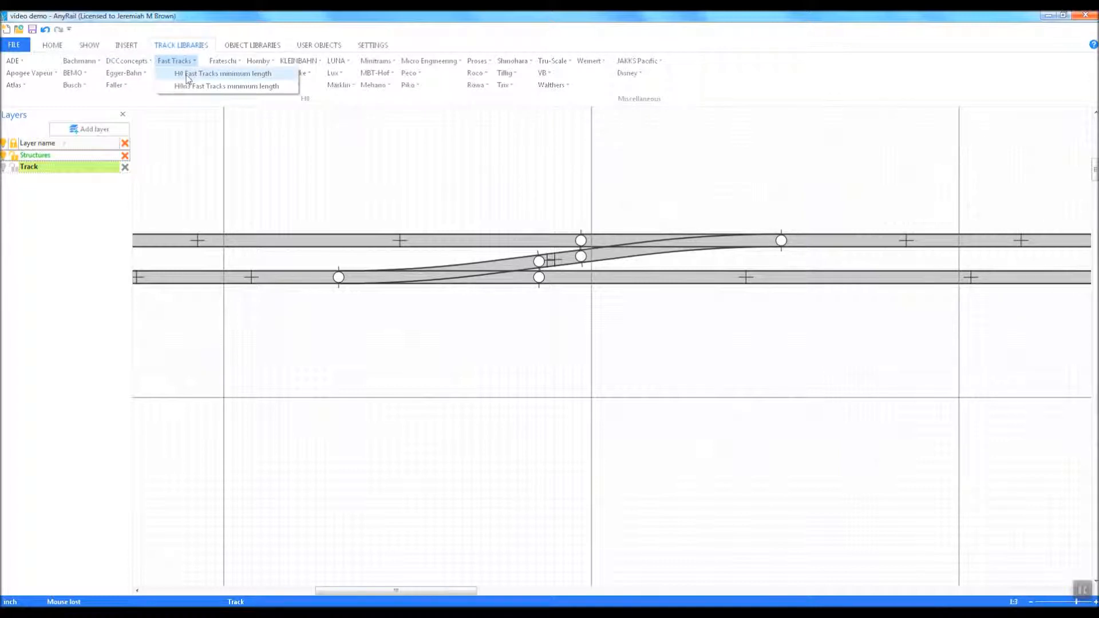
left_click(222, 73)
scroll(103, 414, "down", 10)
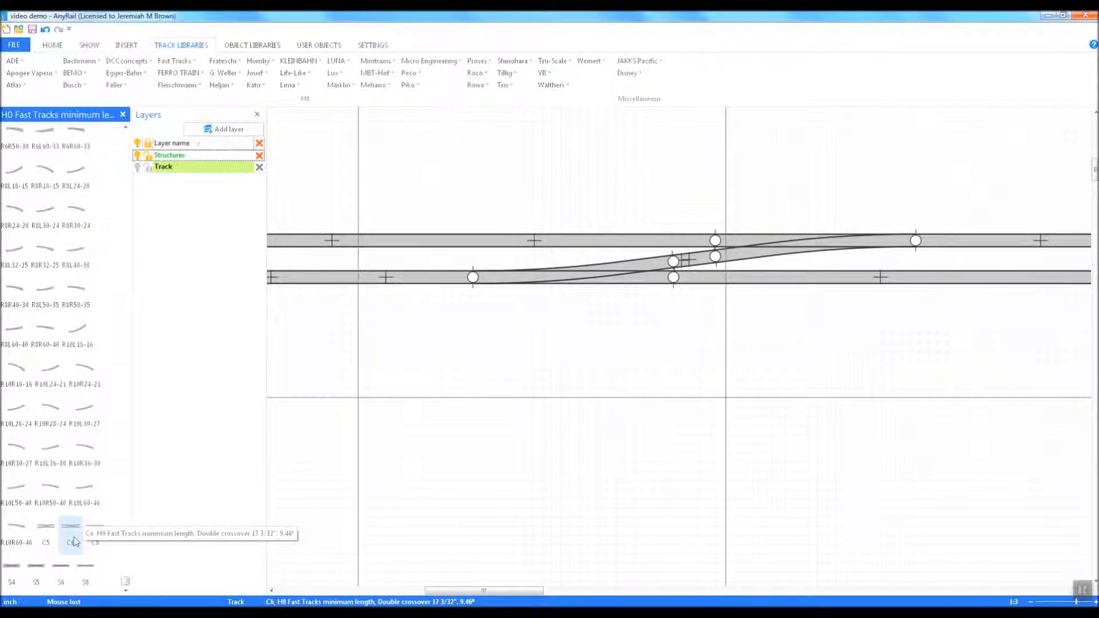
left_click(71, 539)
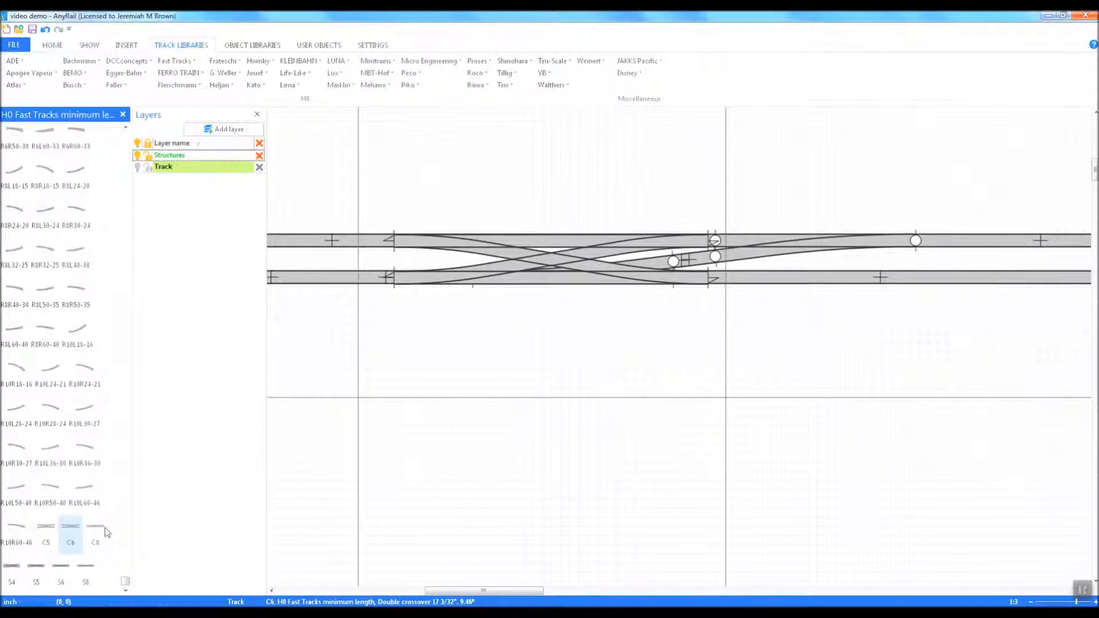
left_click_drag(503, 273, 532, 415)
left_click(635, 478)
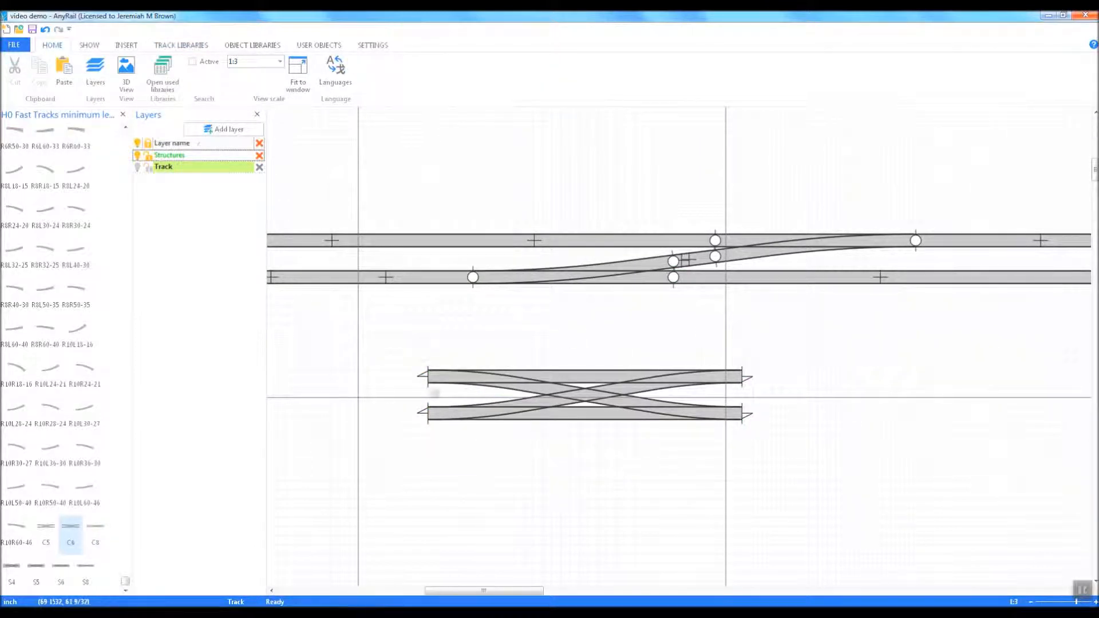
left_click(123, 116)
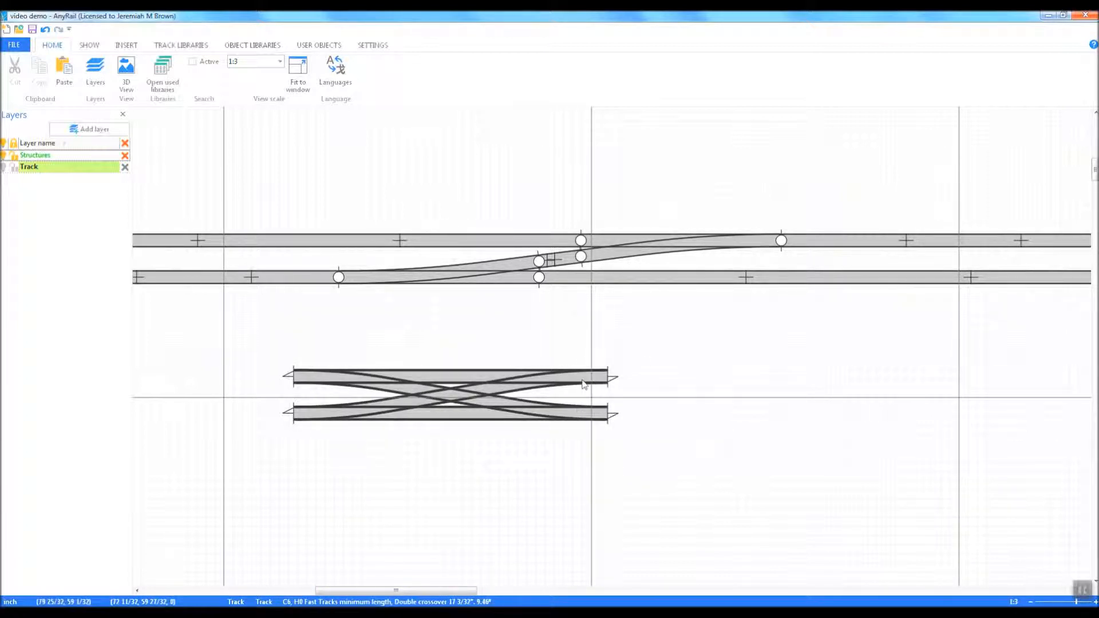
Attach the double crossover to the lower track's open left end and extend the upper flex to join it
left_click_drag(465, 592, 370, 571)
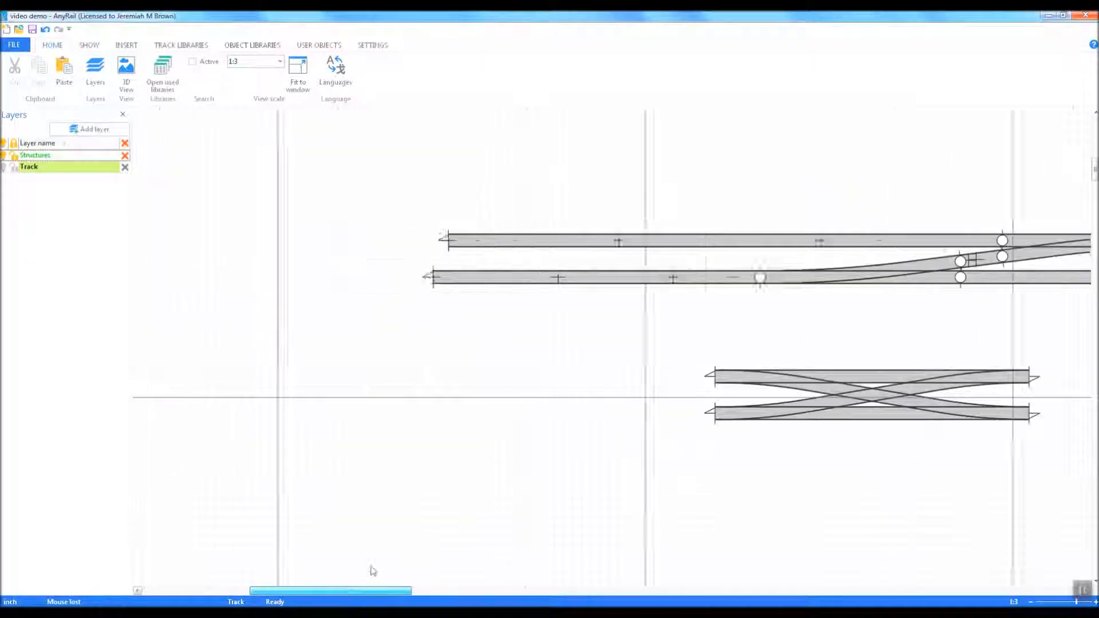
left_click_drag(1014, 382, 415, 240)
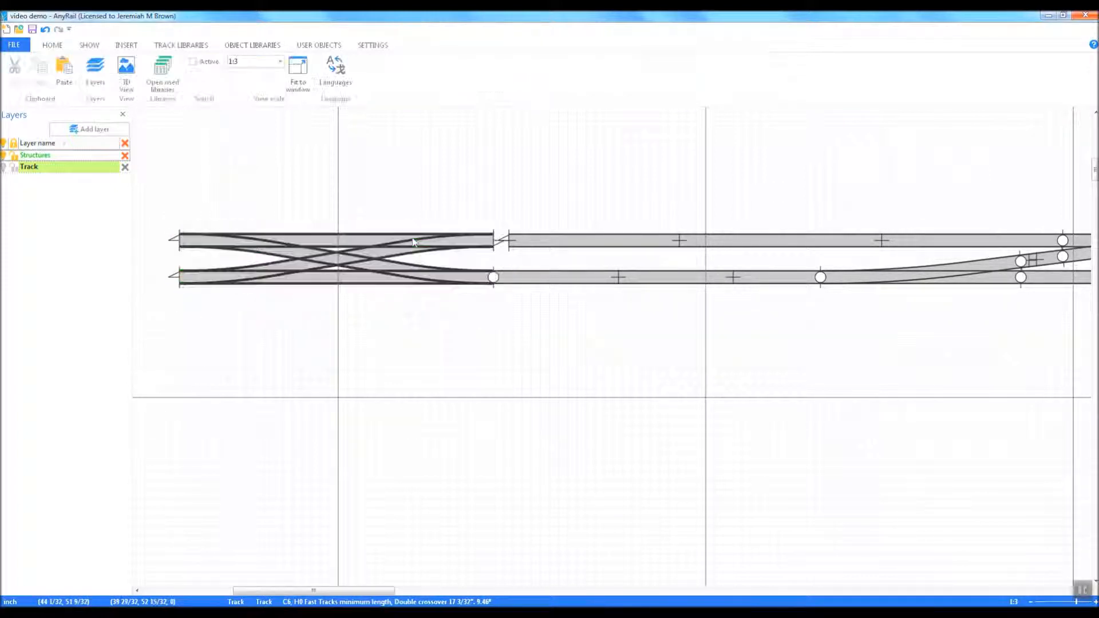
left_click_drag(509, 241, 493, 240)
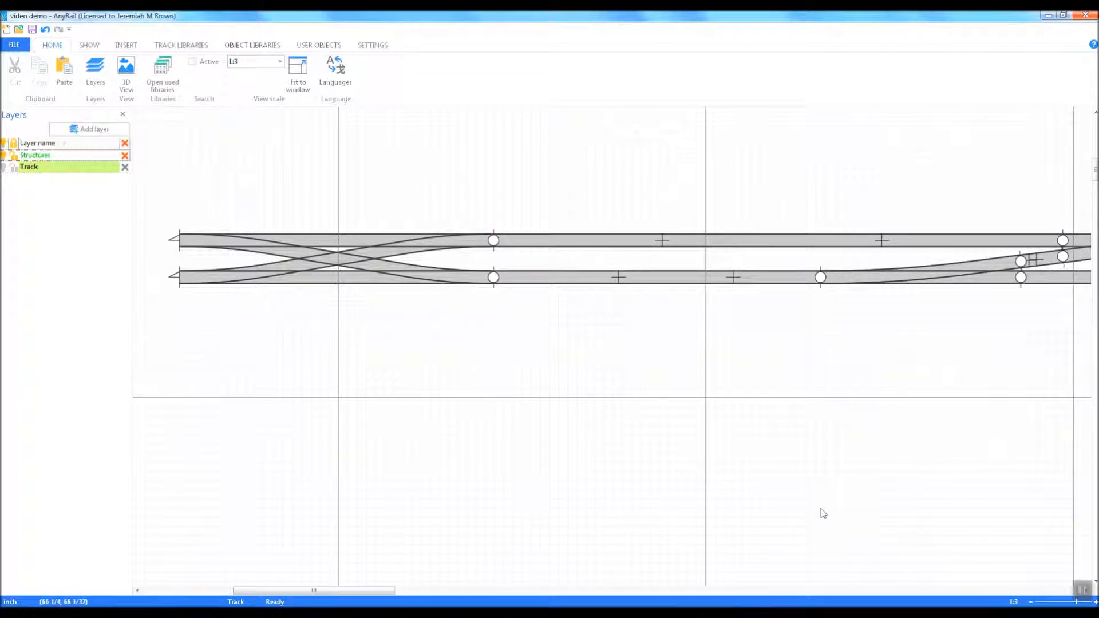
Copy the two-turnout crossover with its connecting flex, paste it, and place the copy above the right end of the parallel tracks
left_click(1031, 602)
left_click_drag(282, 590, 370, 587)
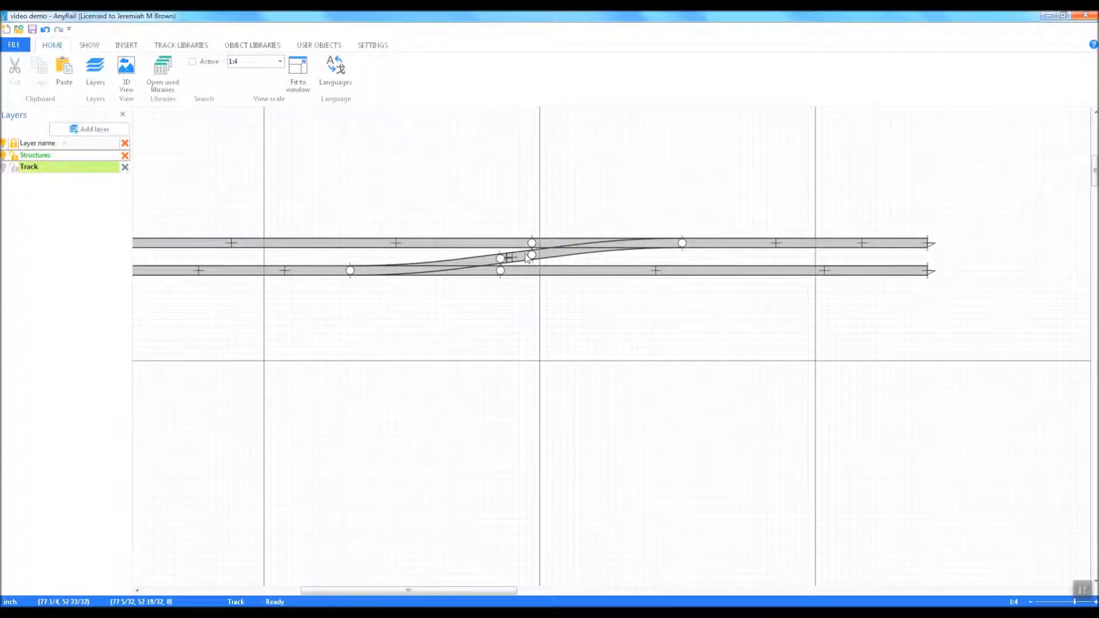
left_click_drag(316, 183, 729, 321)
left_click(727, 317)
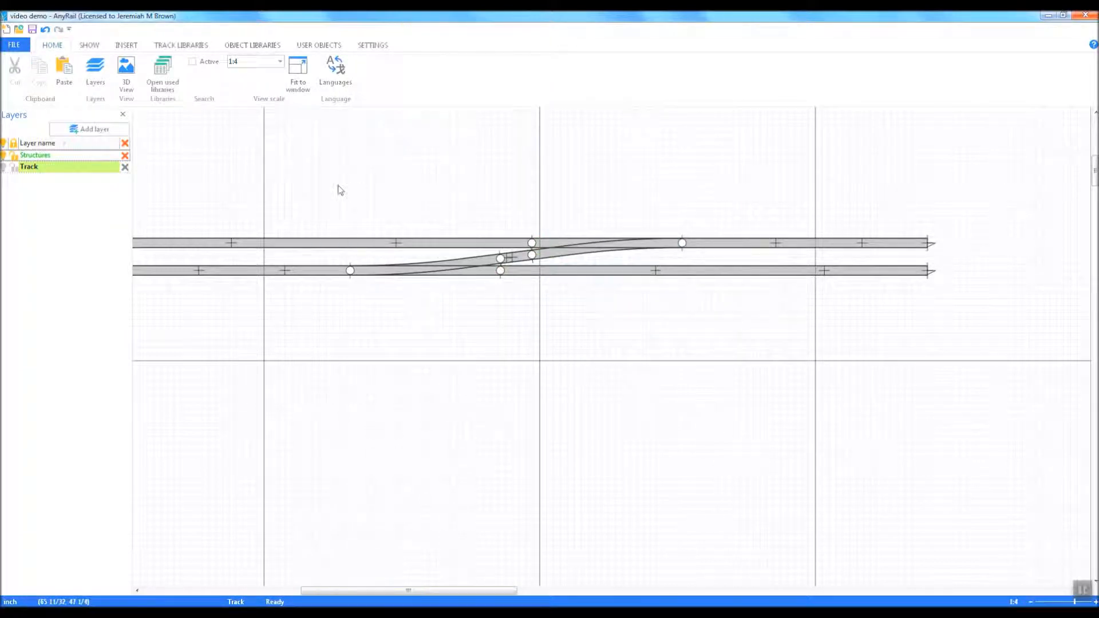
left_click_drag(335, 191, 705, 323)
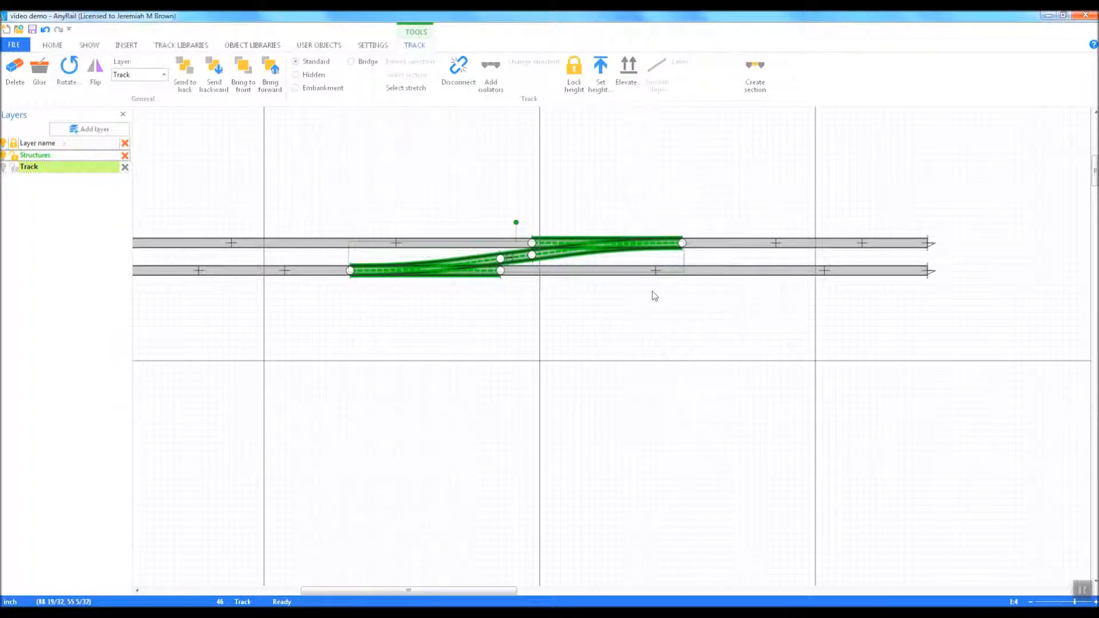
right_click(593, 253)
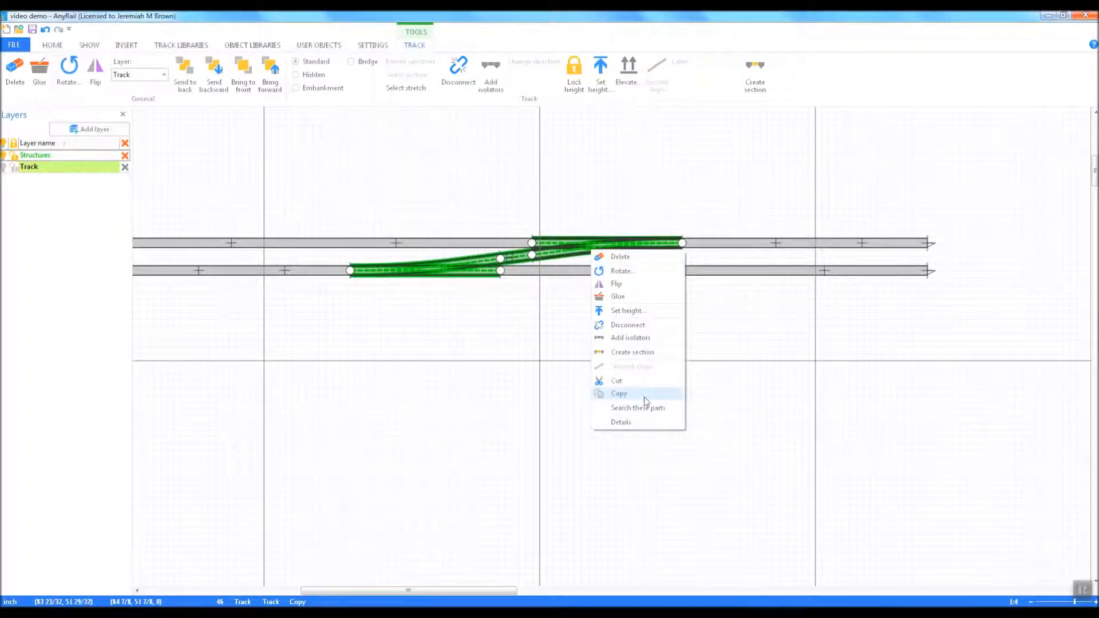
left_click(644, 395)
right_click(450, 440)
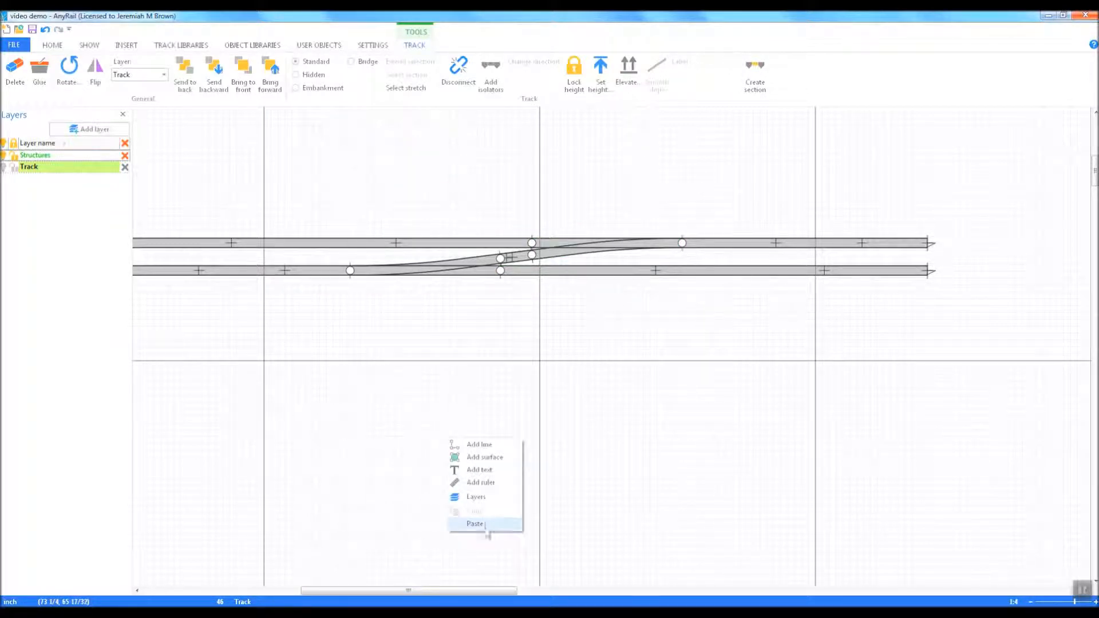
left_click(475, 524)
left_click_drag(684, 387, 827, 152)
left_click(938, 186)
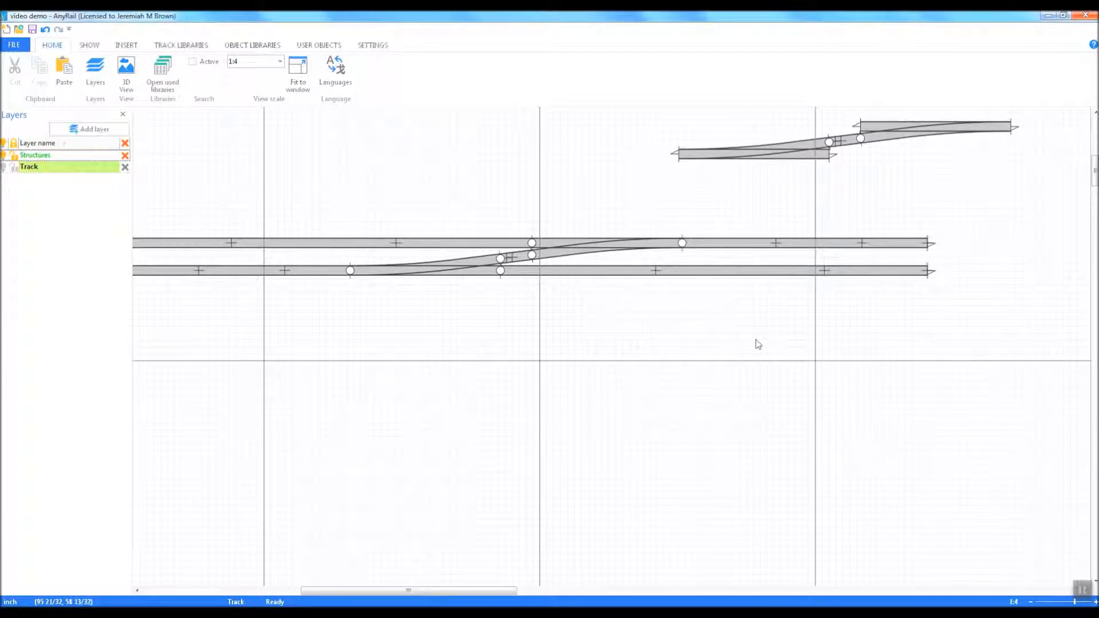
Open the recent design Santa Fe - High Desert Division Layout v2.5, saving the changes to video demo
left_click(1030, 601)
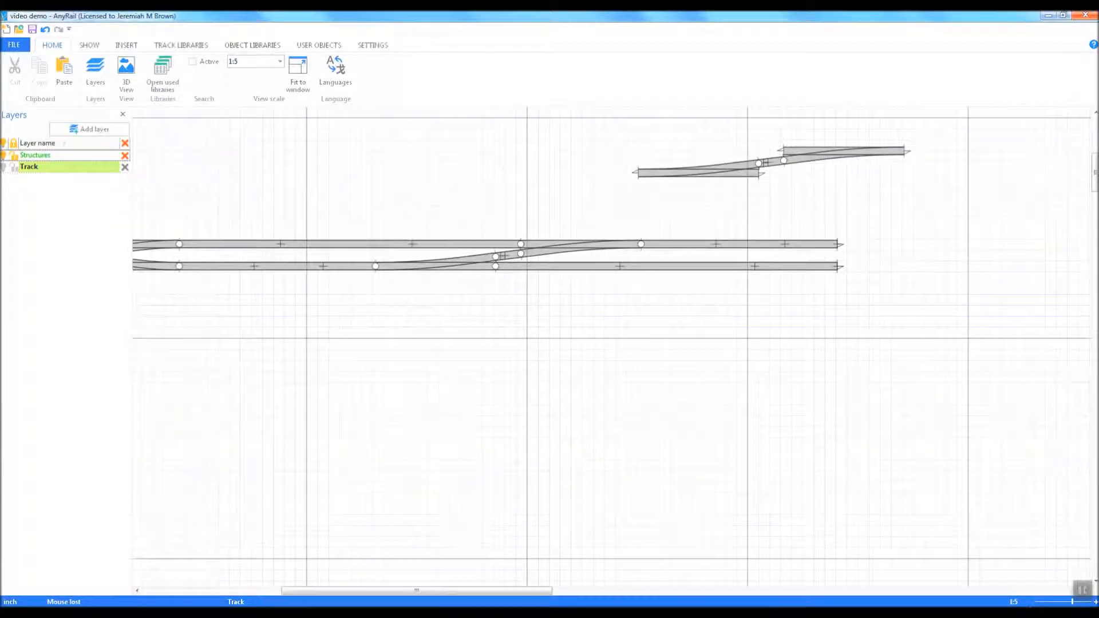
left_click(1031, 601)
left_click_drag(410, 593, 329, 593)
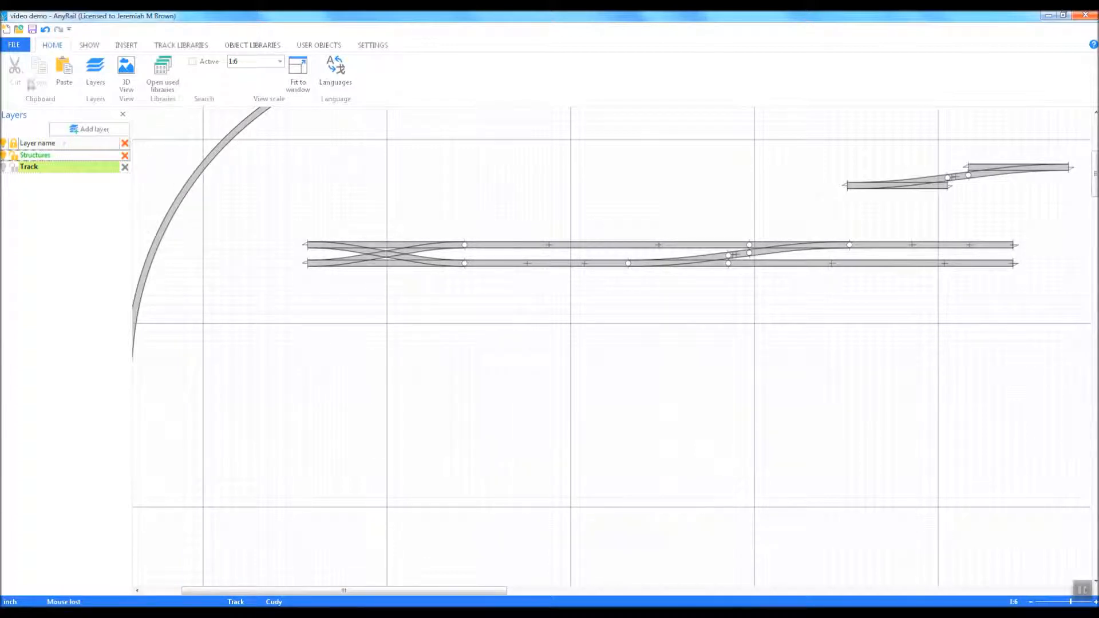
left_click(17, 47)
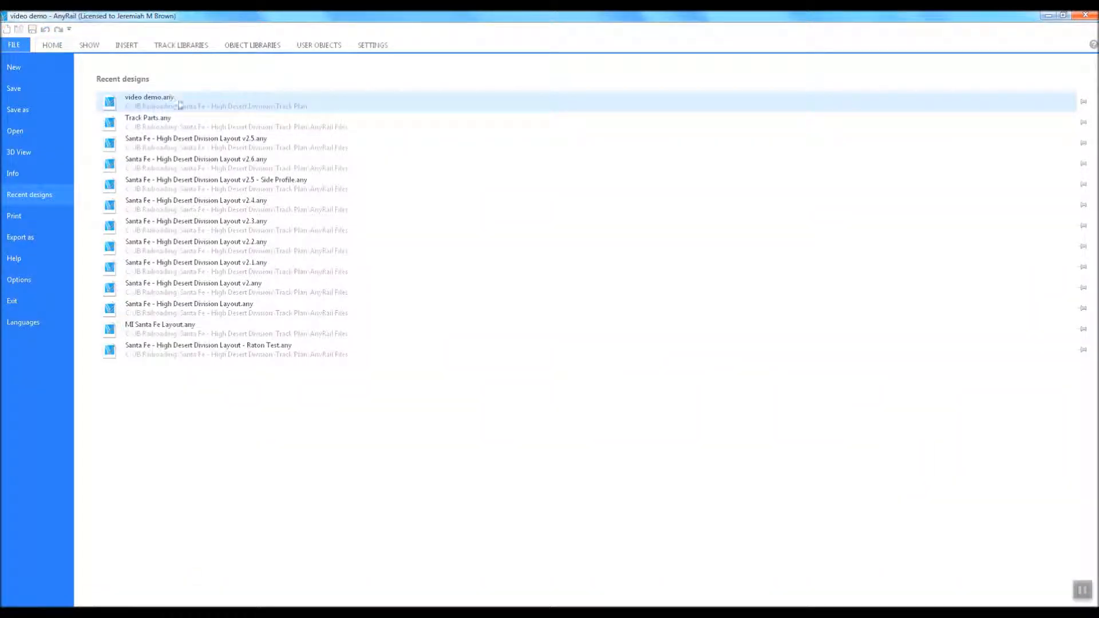
left_click(187, 147)
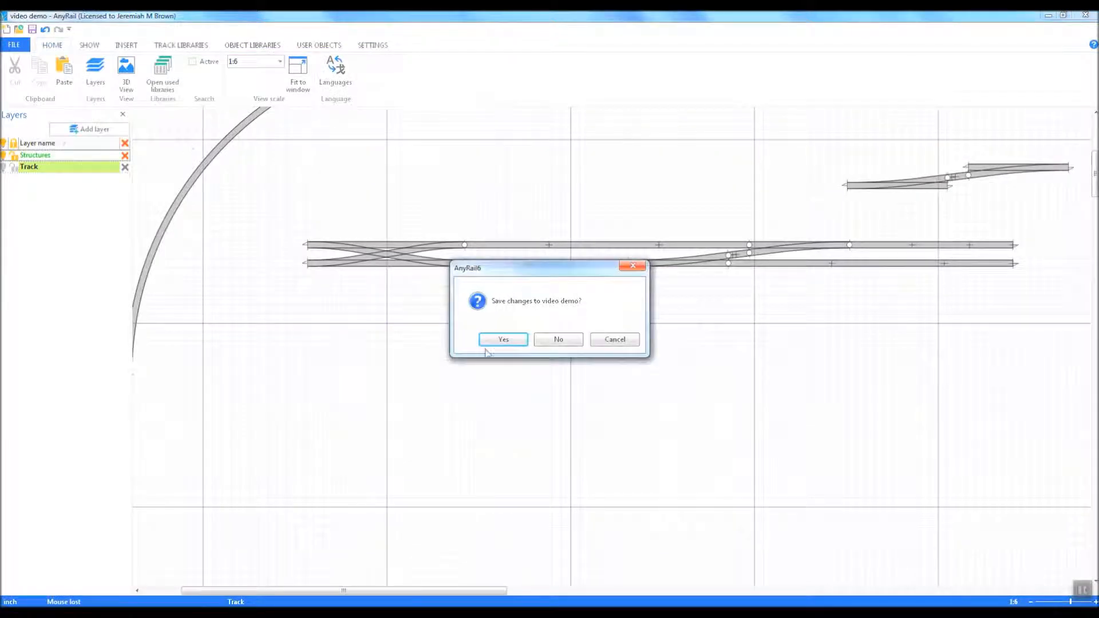
left_click(504, 340)
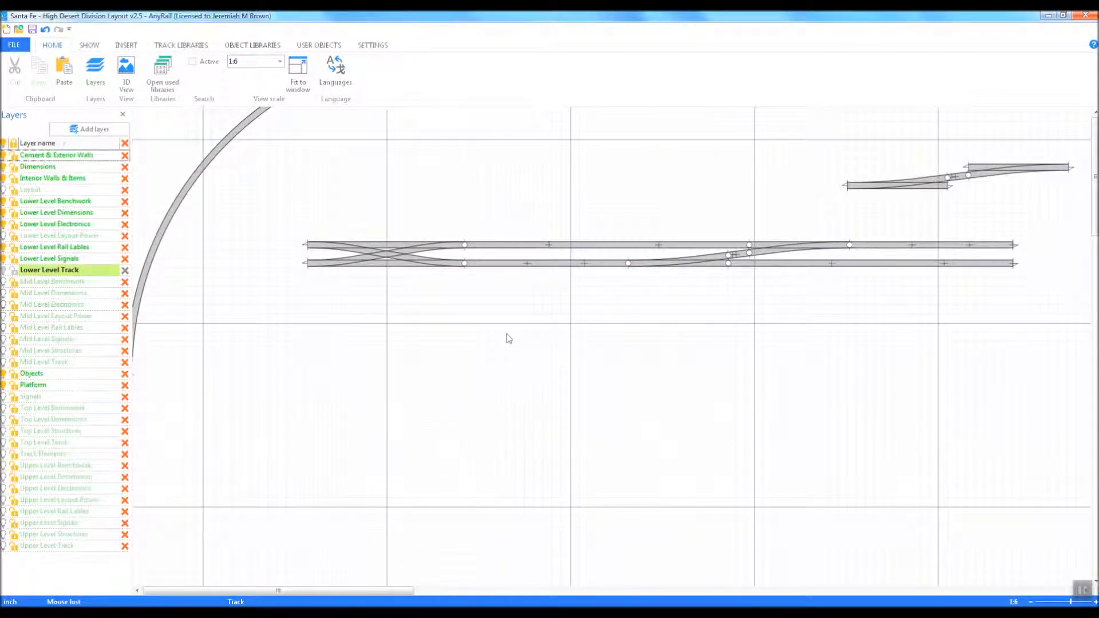
Make Mid Level Track the active layer and hide the Lower Level Track, Signals, Rail Lables, Electronics, Dimensions and Benchwork layers
left_click_drag(1095, 201, 1095, 282)
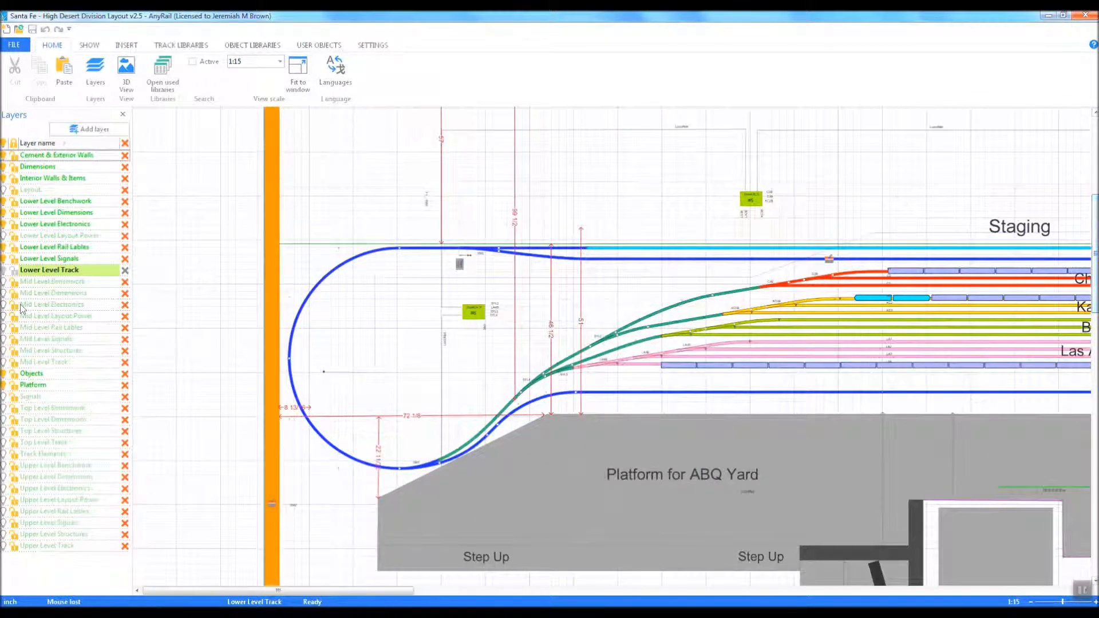
left_click(45, 361)
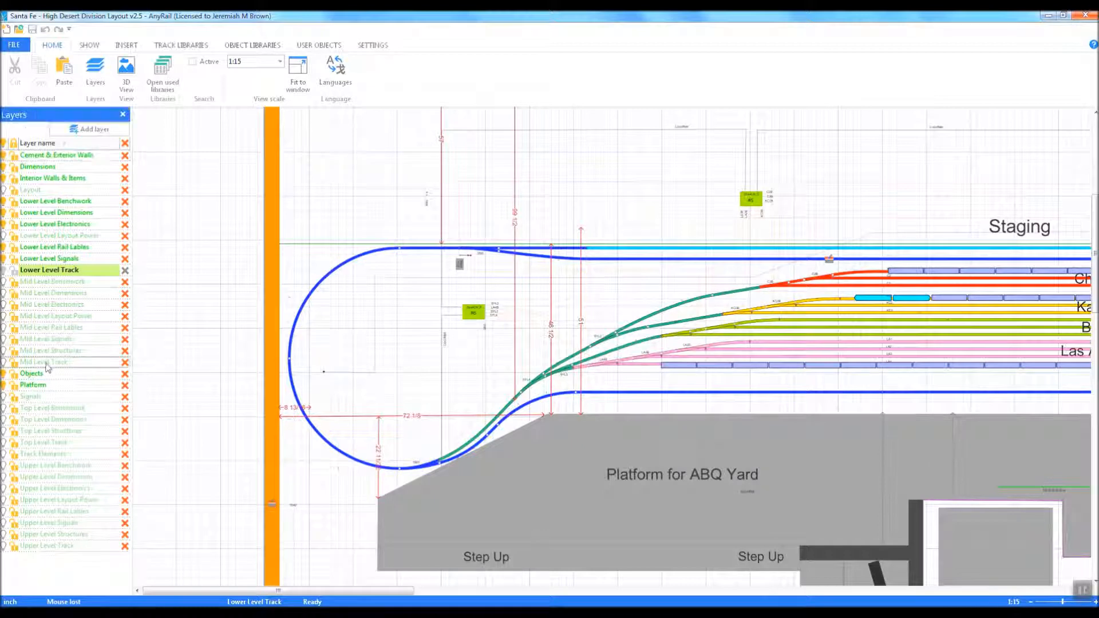
left_click(3, 269)
left_click(3, 258)
left_click(4, 246)
left_click(3, 224)
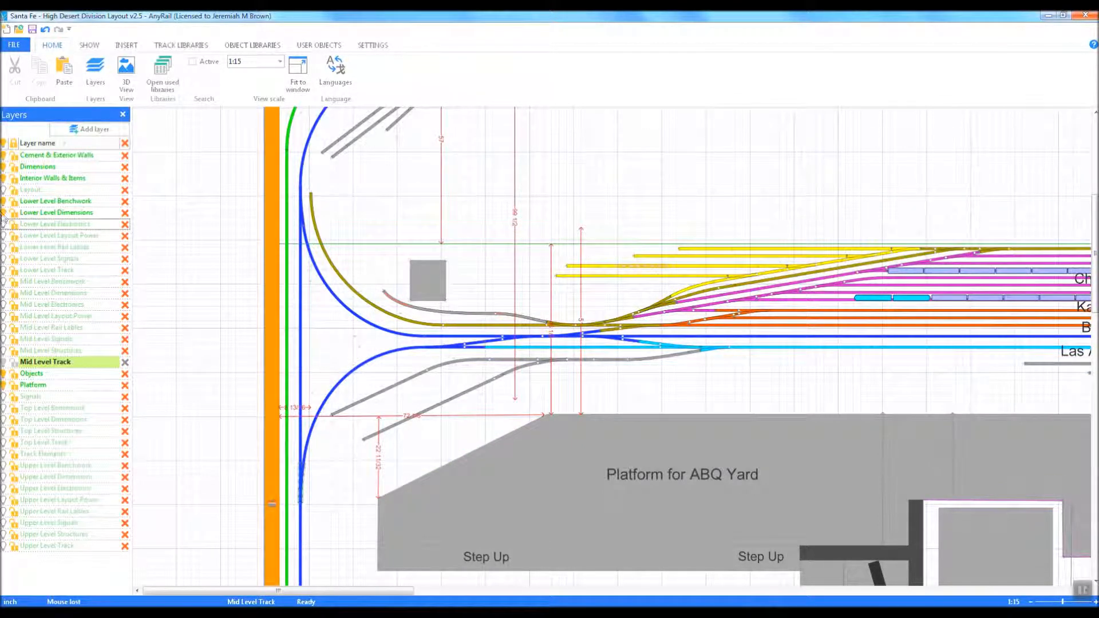
left_click(3, 212)
left_click(3, 201)
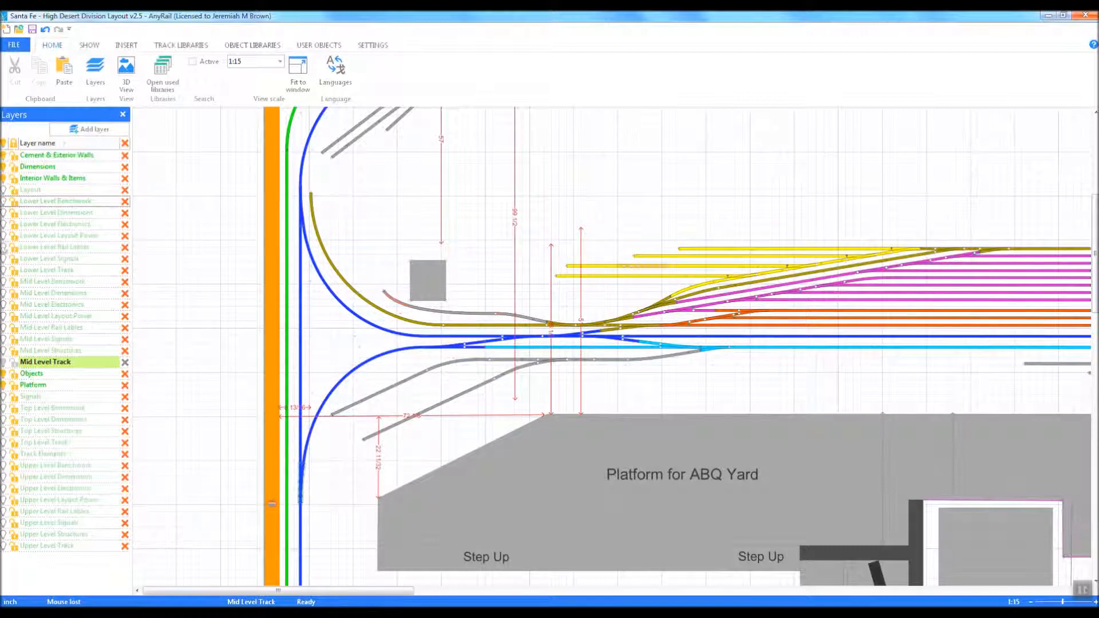
Show the Mid Level Structures, Signals, Dimensions and Benchwork layers
left_click(3, 350)
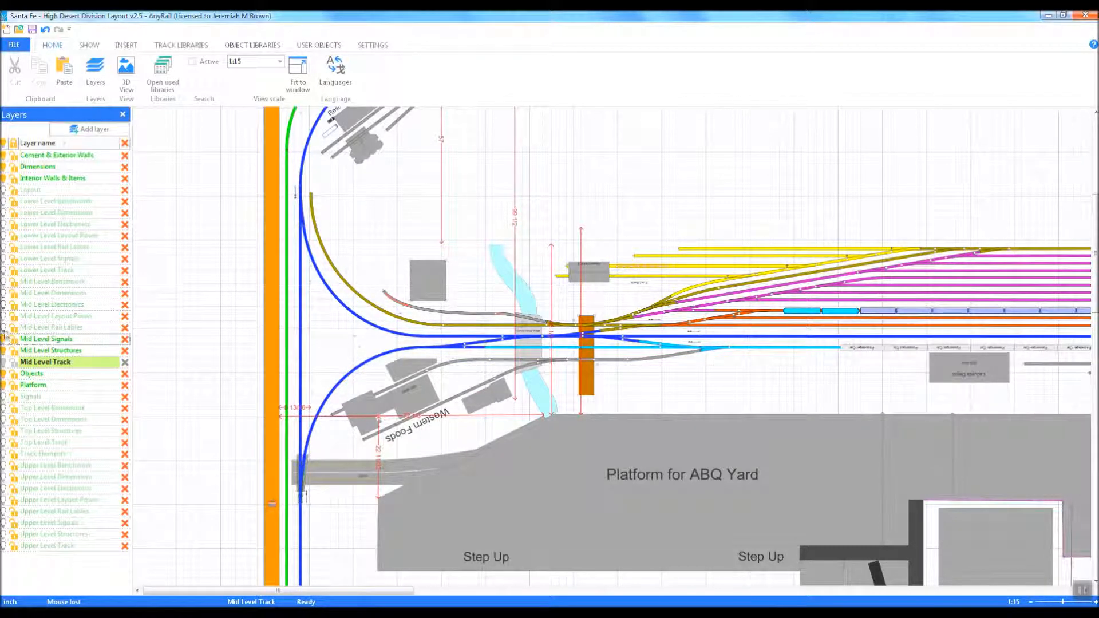
left_click(4, 293)
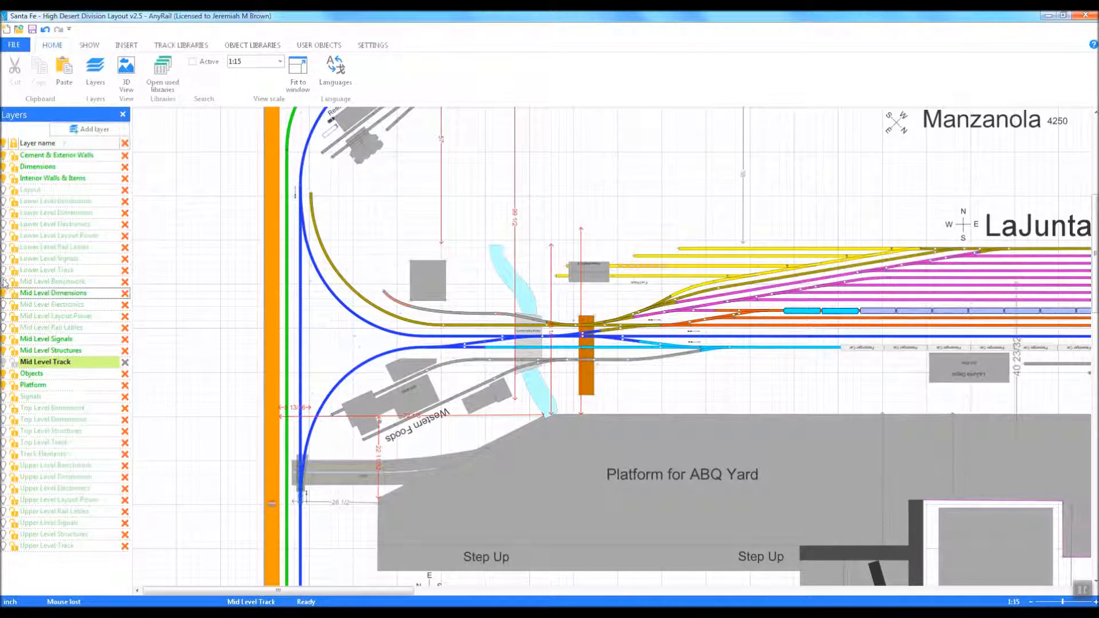
left_click(4, 282)
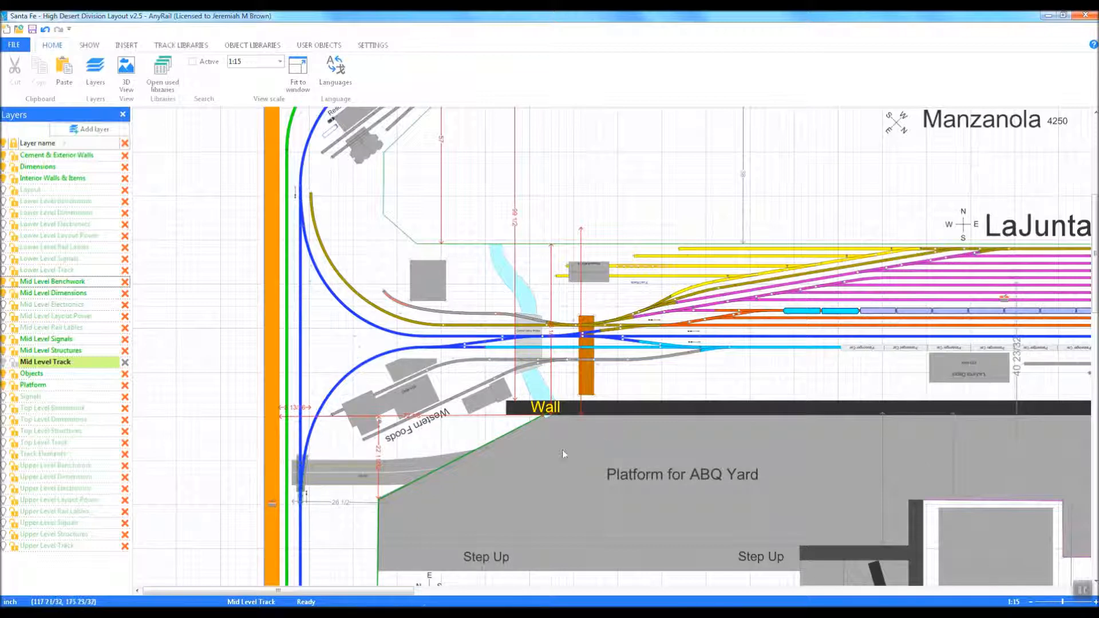
Examine the mid-level LaJunta yard from its western throat to the helix, including the main-line crossovers at both ends
left_click_drag(389, 590, 516, 589)
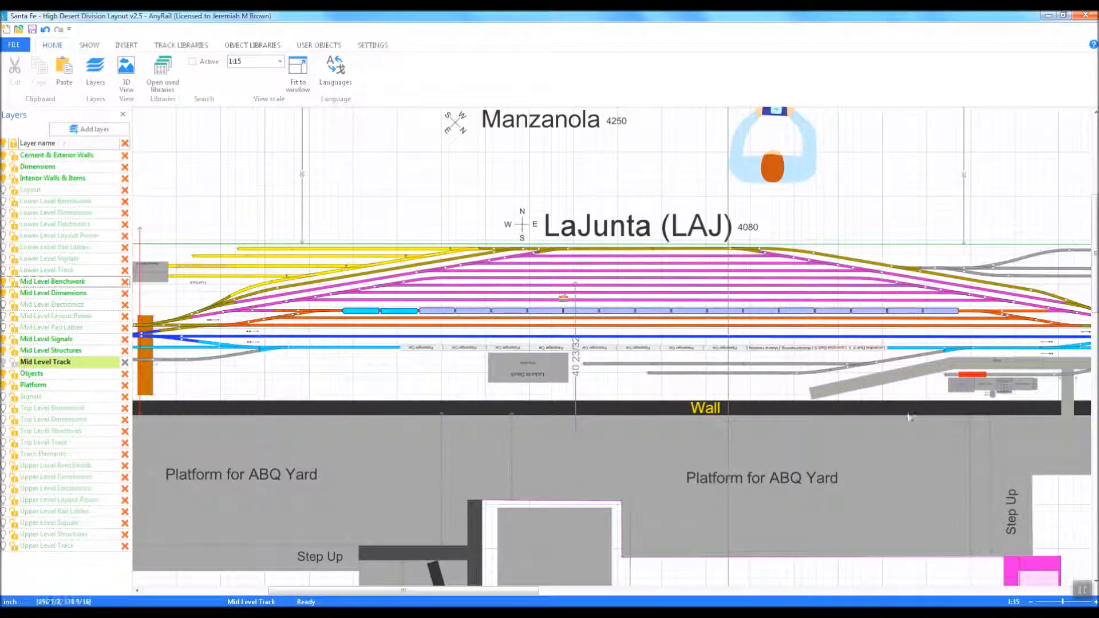
left_click_drag(486, 591, 576, 600)
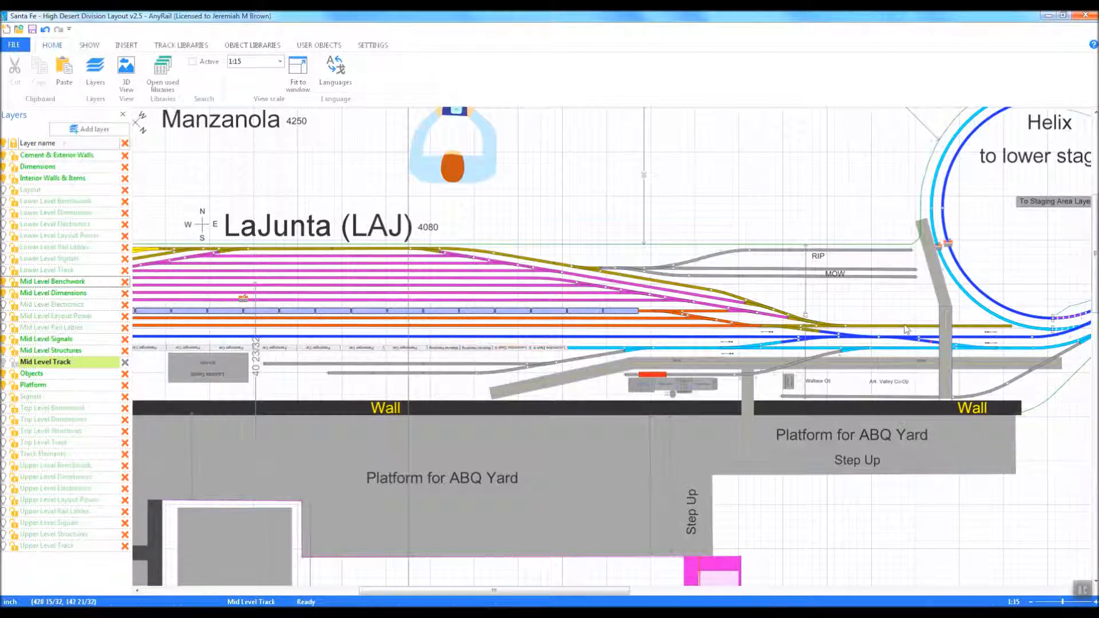
left_click_drag(461, 590, 249, 584)
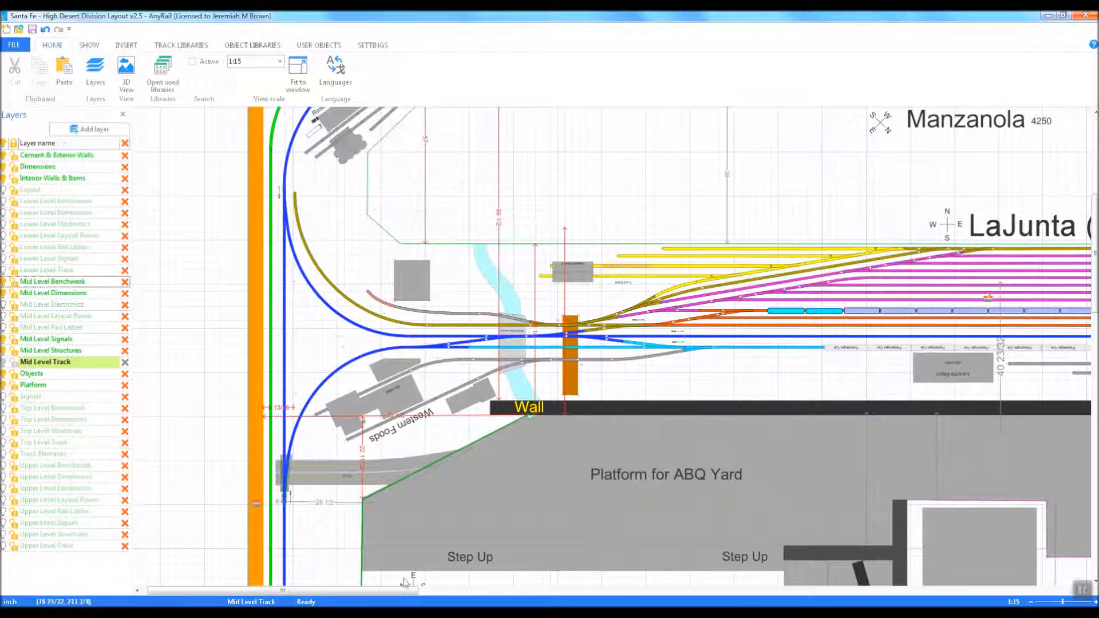
left_click_drag(415, 590, 452, 597)
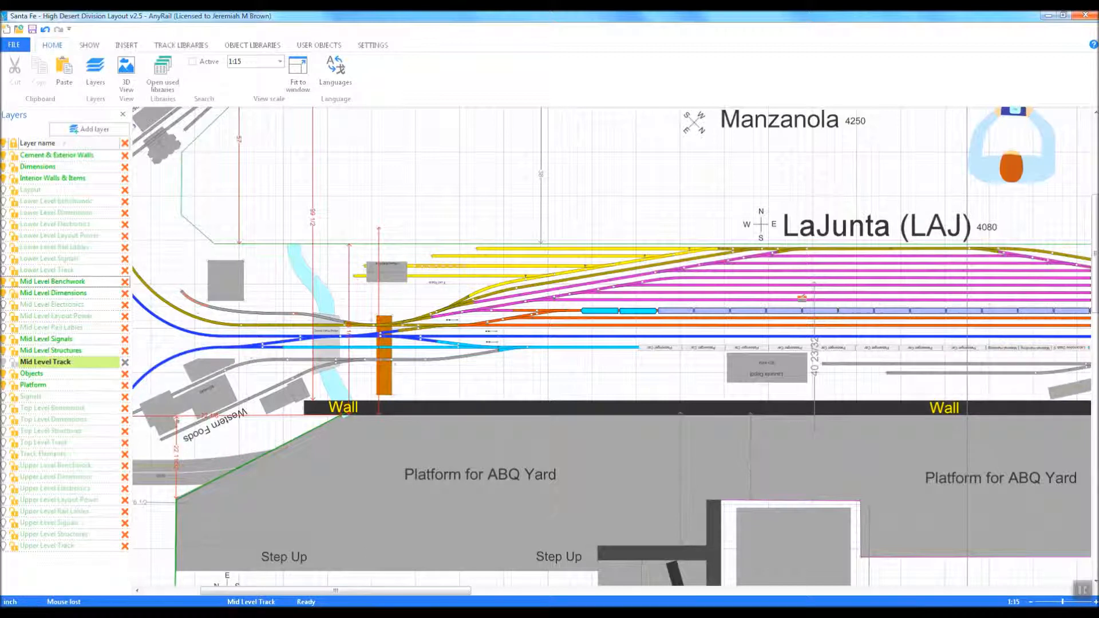
mouse_move(298, 612)
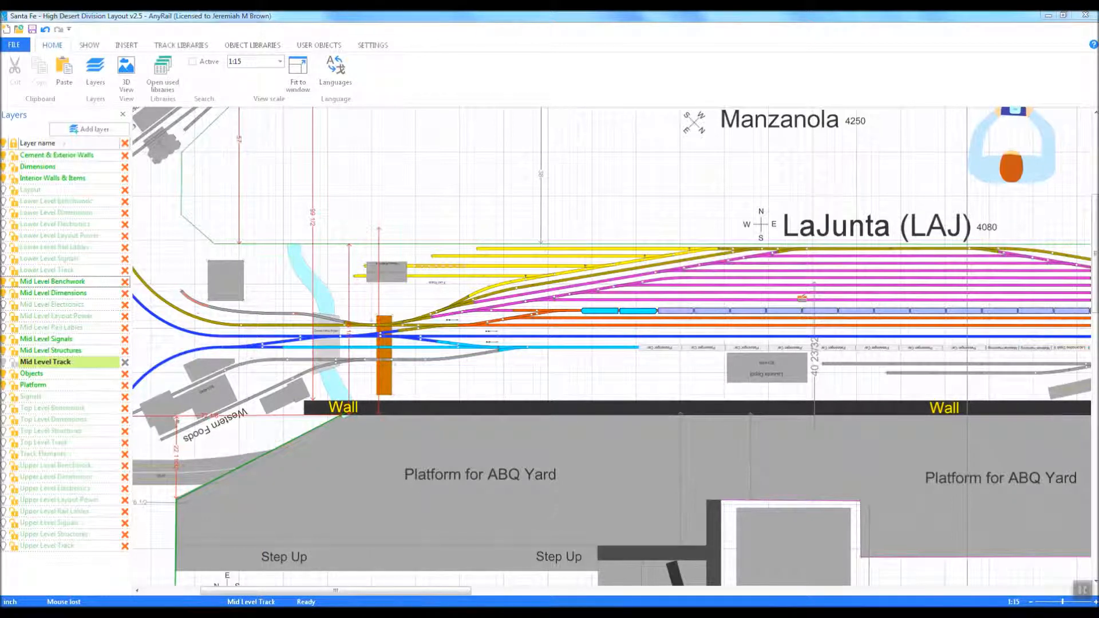
Reopen the recent design video demo, saving the changes to the Santa Fe layout, and show the whole demo trackwork
left_click(14, 46)
left_click(164, 123)
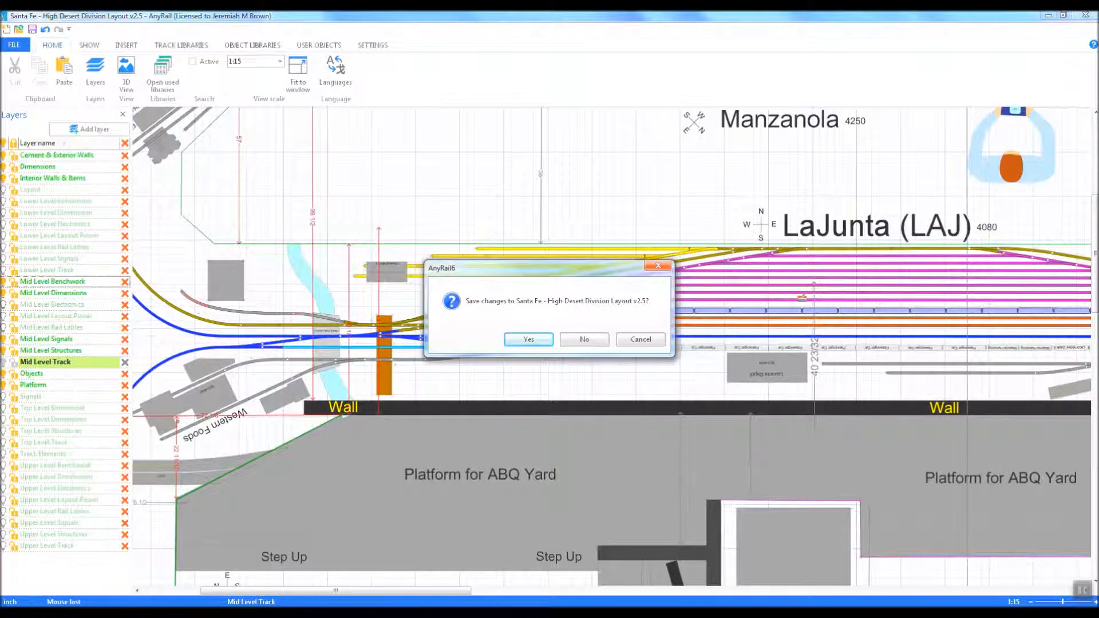
left_click(521, 341)
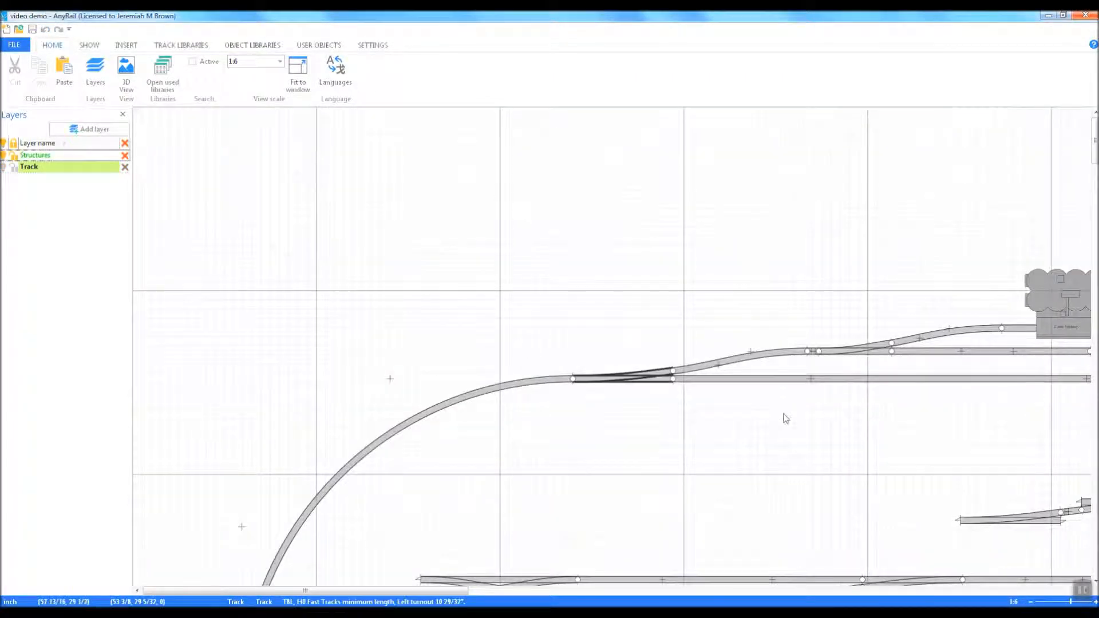
left_click(1031, 604)
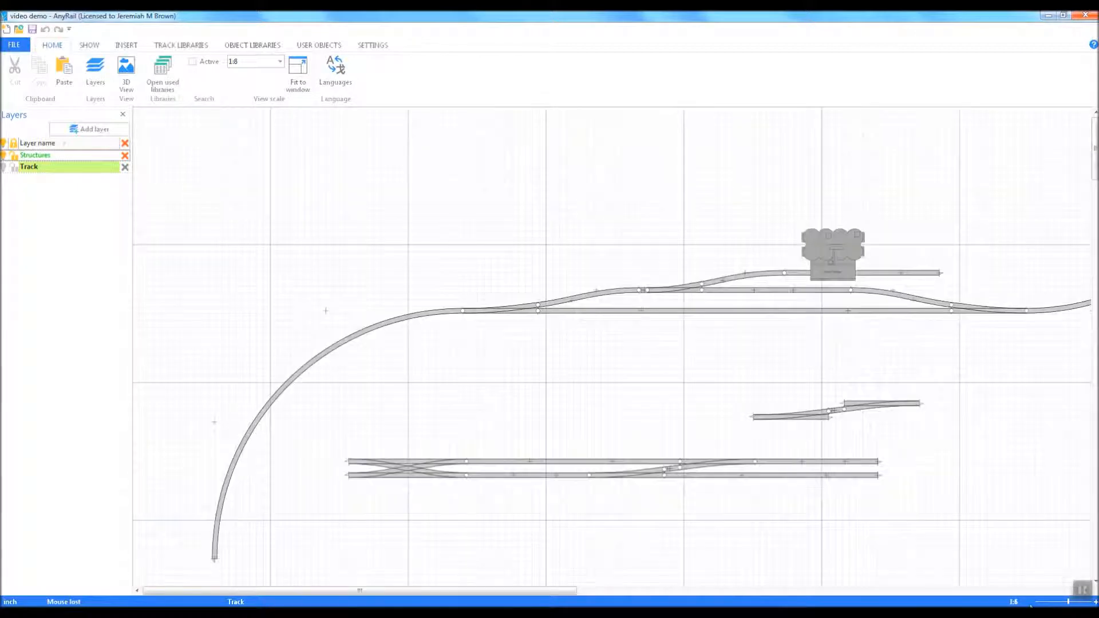
Delete the loose turnout crossover between the siding and the double-crossover tracks
left_click(1030, 603)
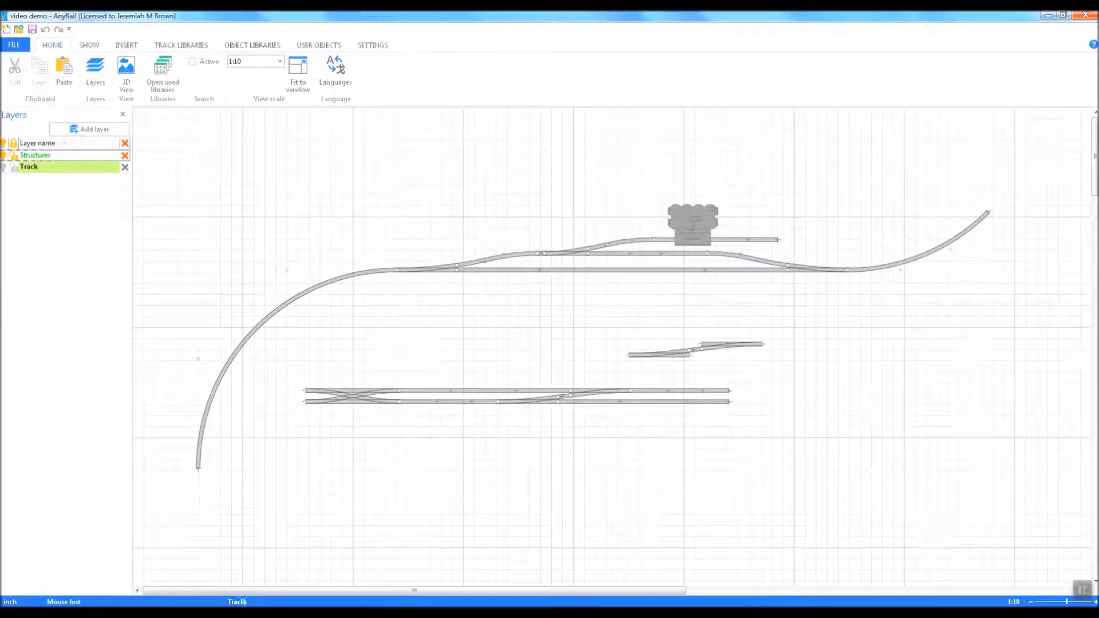
left_click_drag(414, 591, 504, 590)
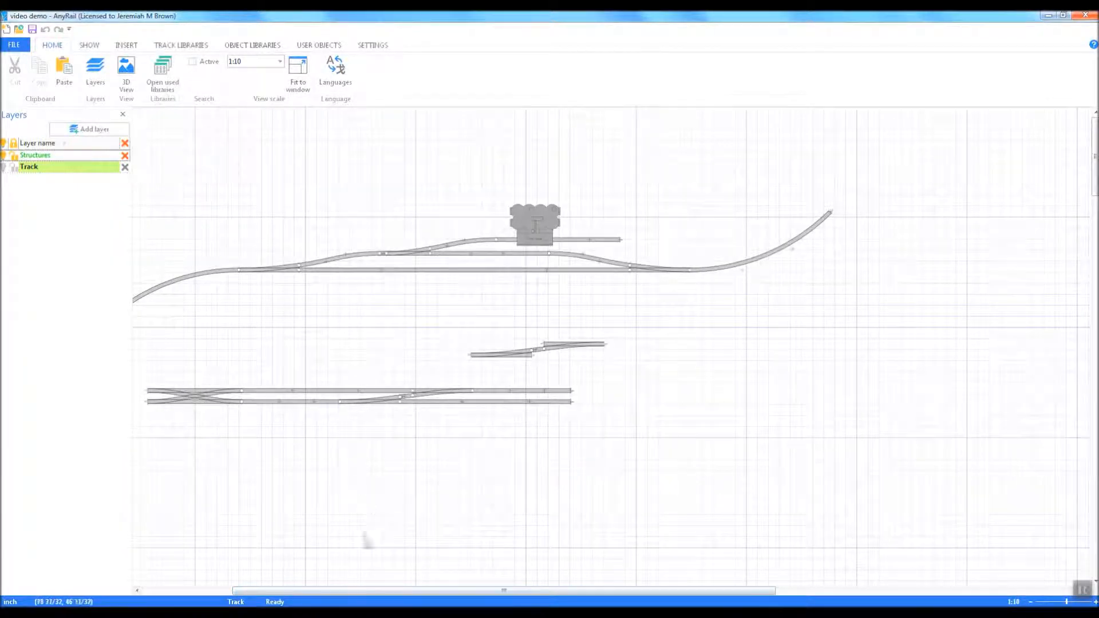
left_click_drag(432, 306, 643, 370)
key("Delete")
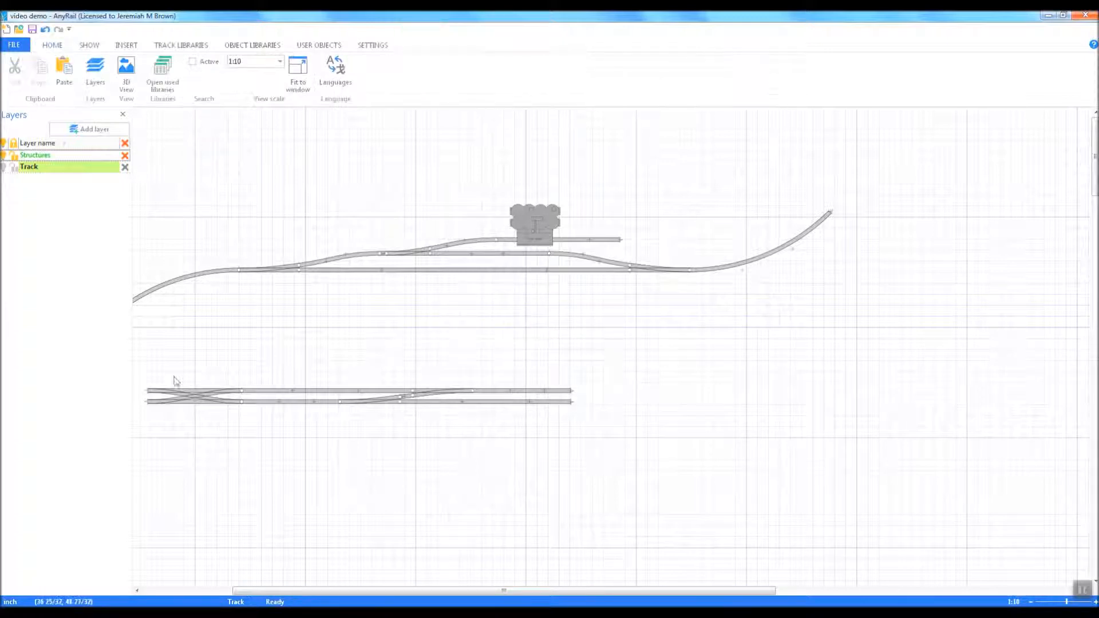
Move the whole double-track section with the double crossover to the empty area above the structure and siding
left_click_drag(138, 370, 621, 432)
left_click_drag(528, 407, 604, 123)
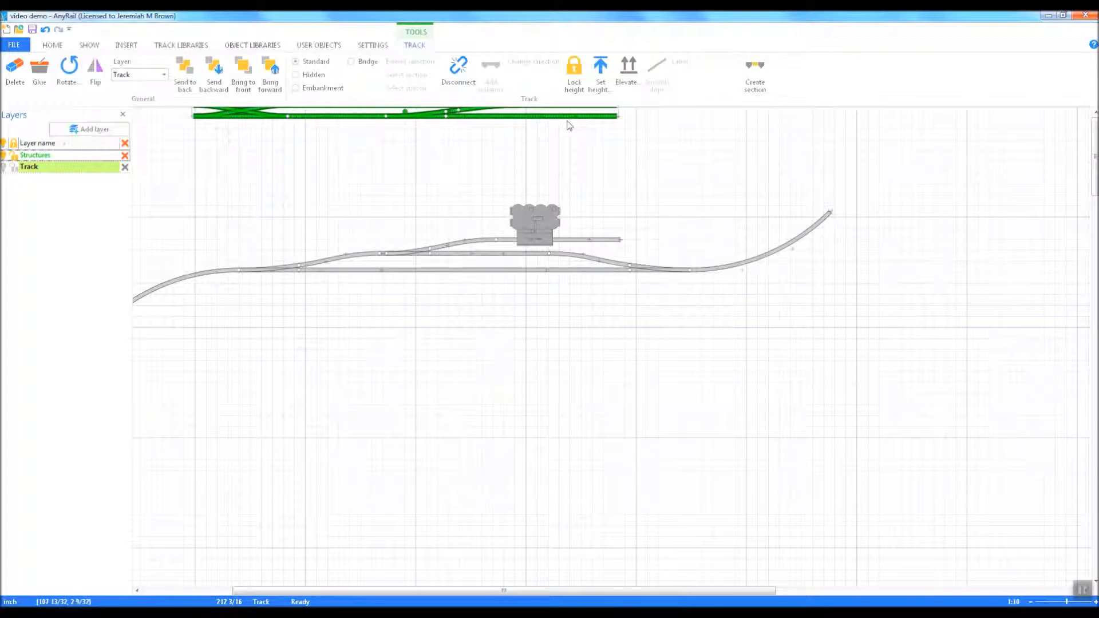
left_click_drag(559, 120, 572, 161)
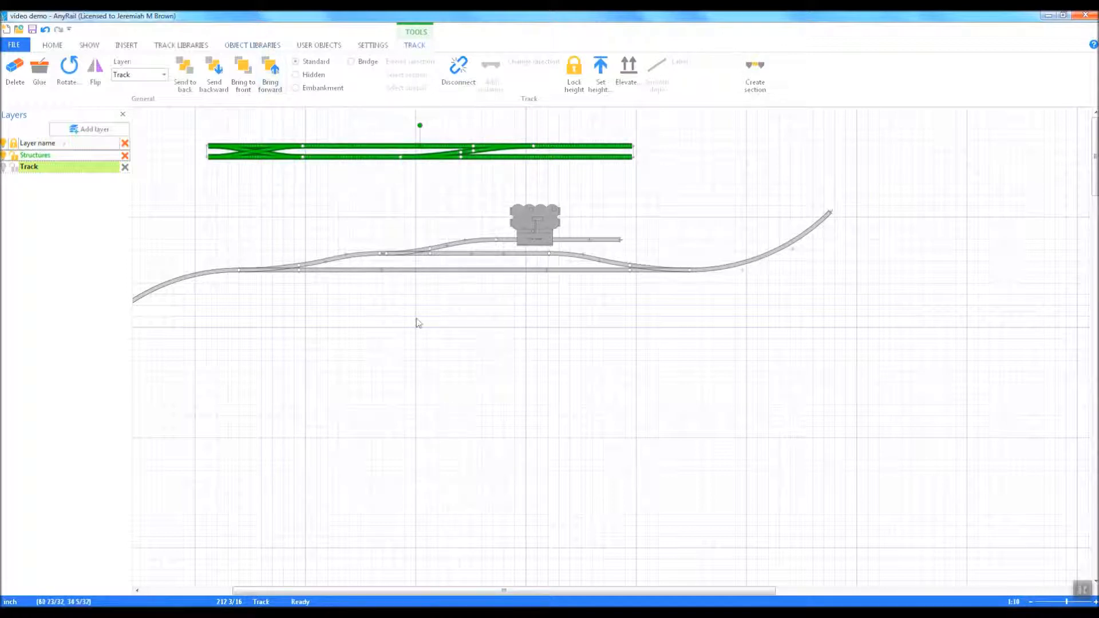
Copy the siding's straight main-line flex and paste the copy in the empty area below, shifted toward the right
right_click(466, 277)
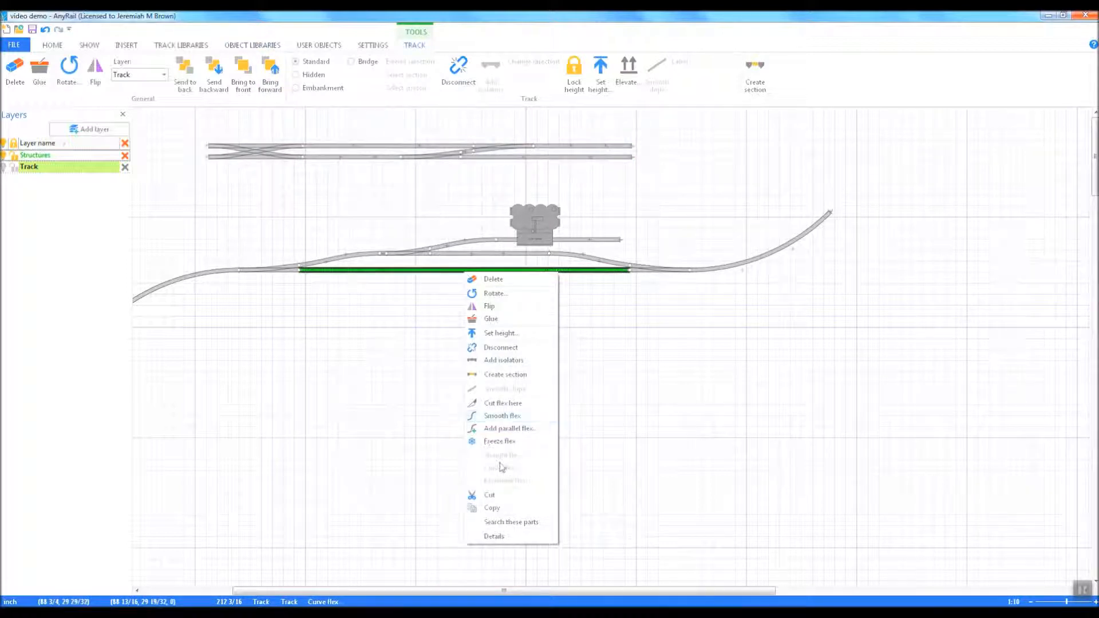
left_click(493, 507)
right_click(364, 418)
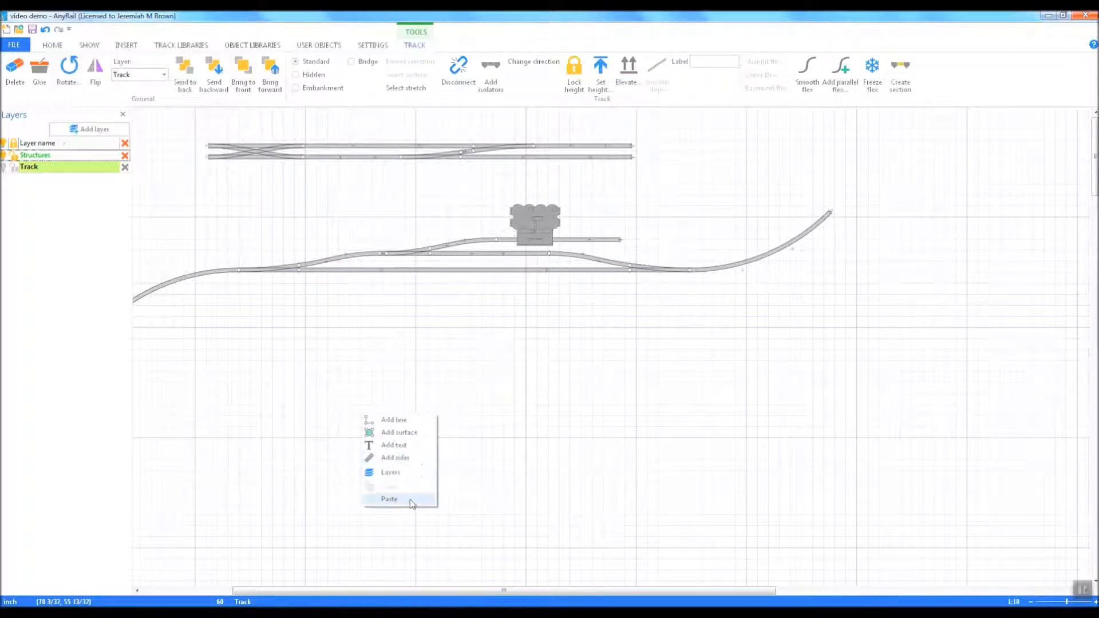
left_click(391, 499)
left_click_drag(424, 419, 631, 430)
left_click(687, 461)
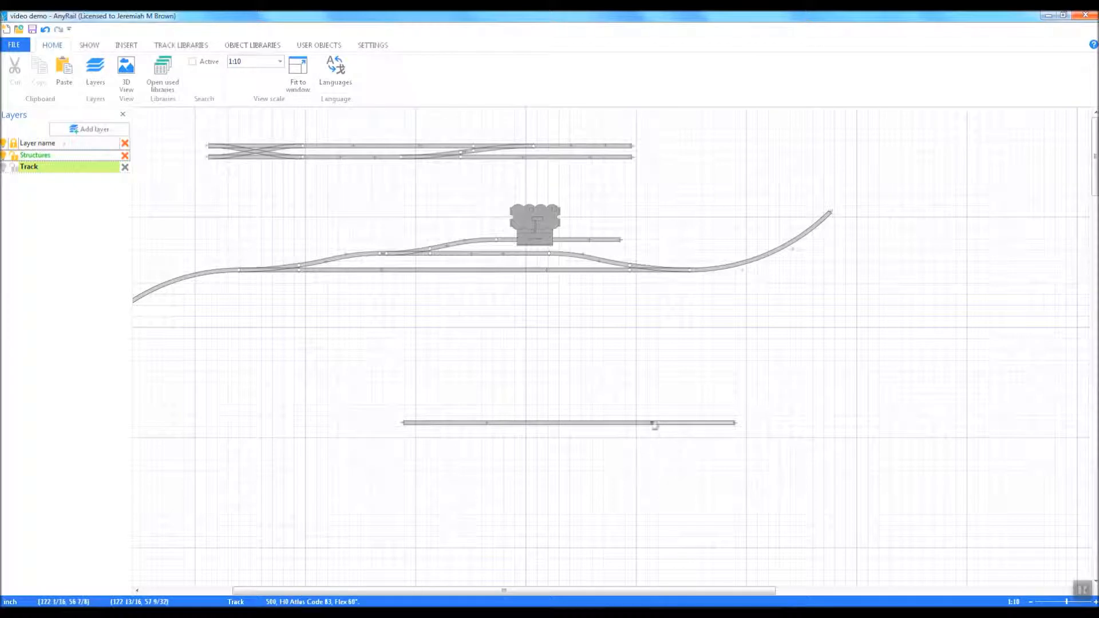
Set the pasted flex as a 200-inch straight and move it so that it spans the area below the siding
left_click(634, 423)
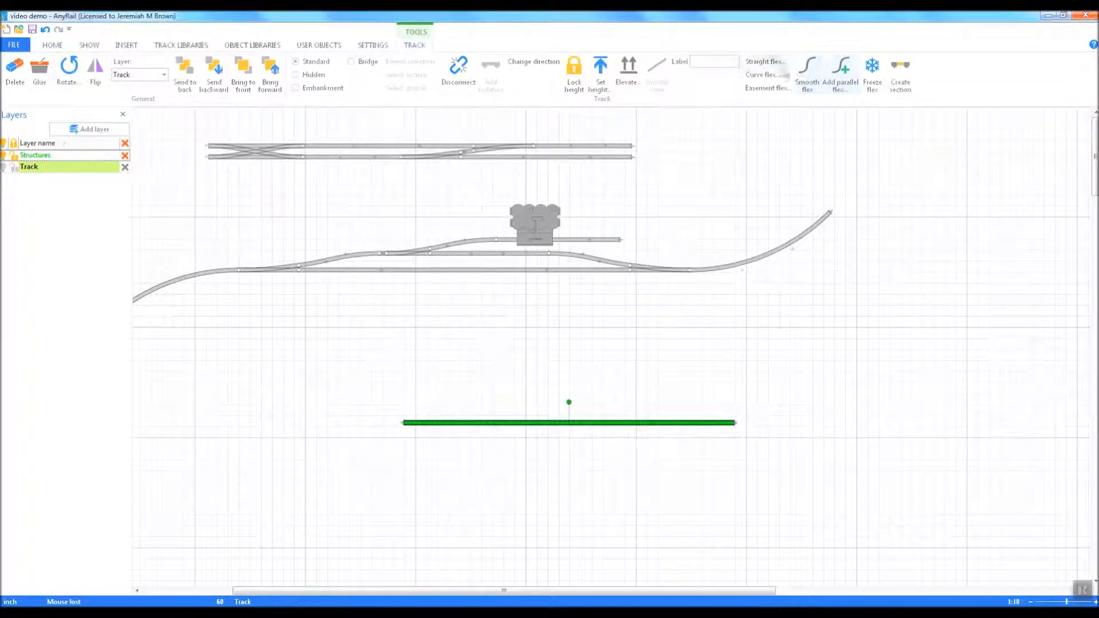
left_click(764, 61)
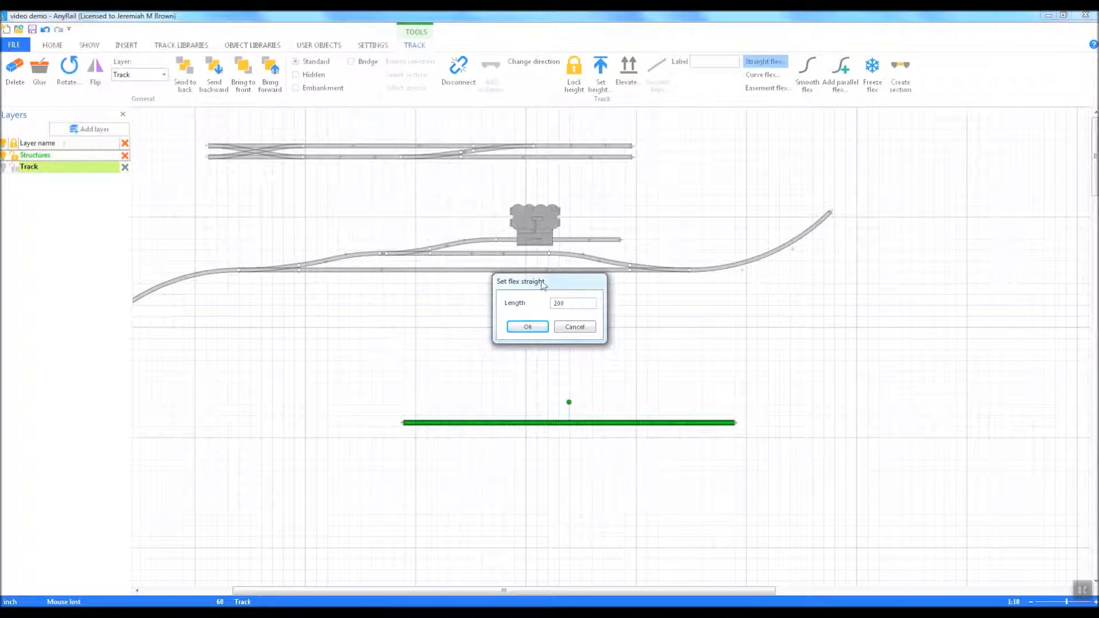
left_click(527, 326)
left_click_drag(661, 433, 385, 464)
left_click(559, 513)
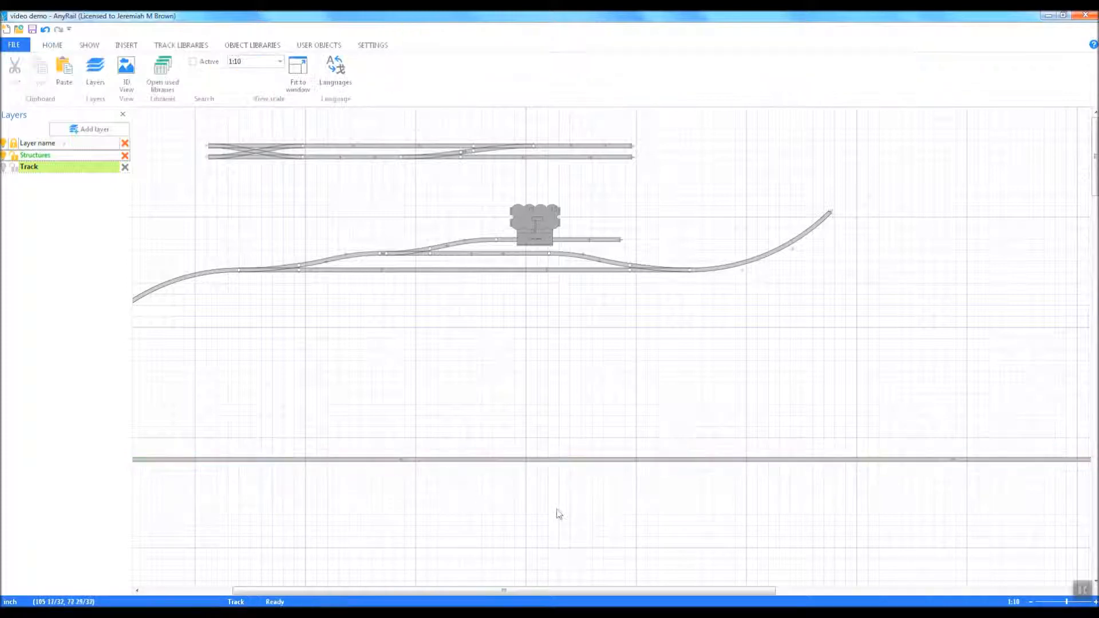
Add a parallel flex above the 200-inch straight at a distance of 3 inches
left_click(655, 460)
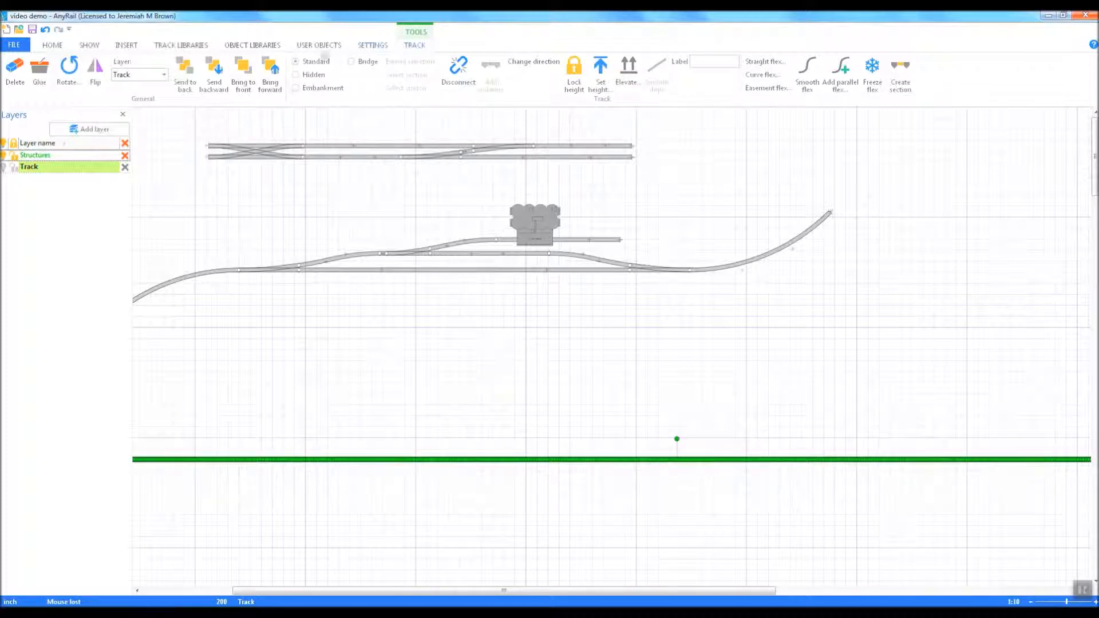
left_click(840, 72)
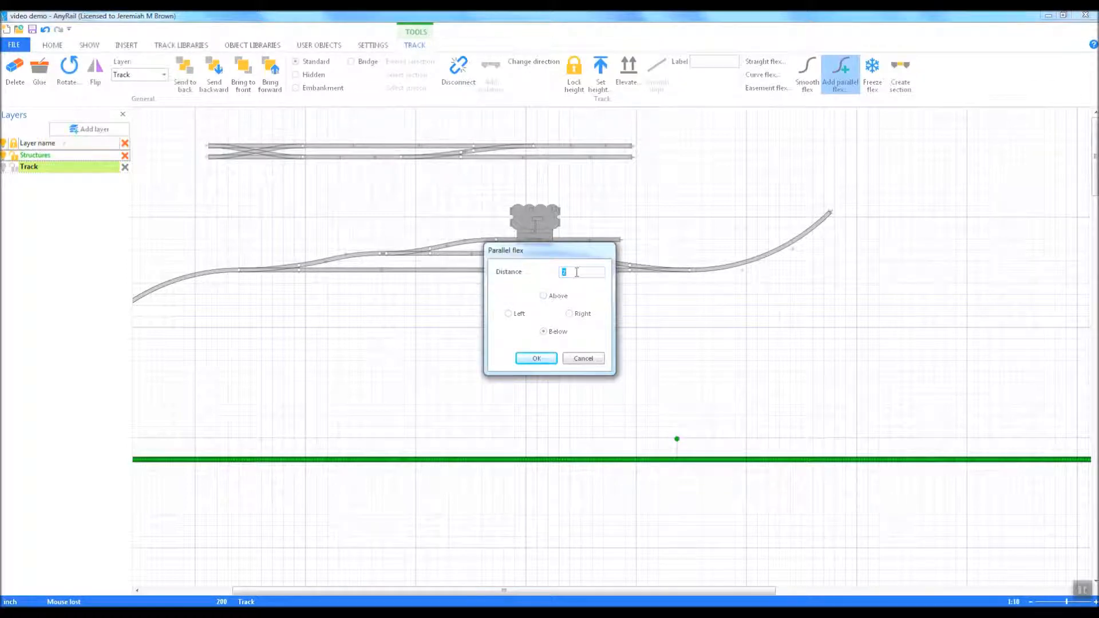
type("3")
left_click(543, 295)
left_click(536, 358)
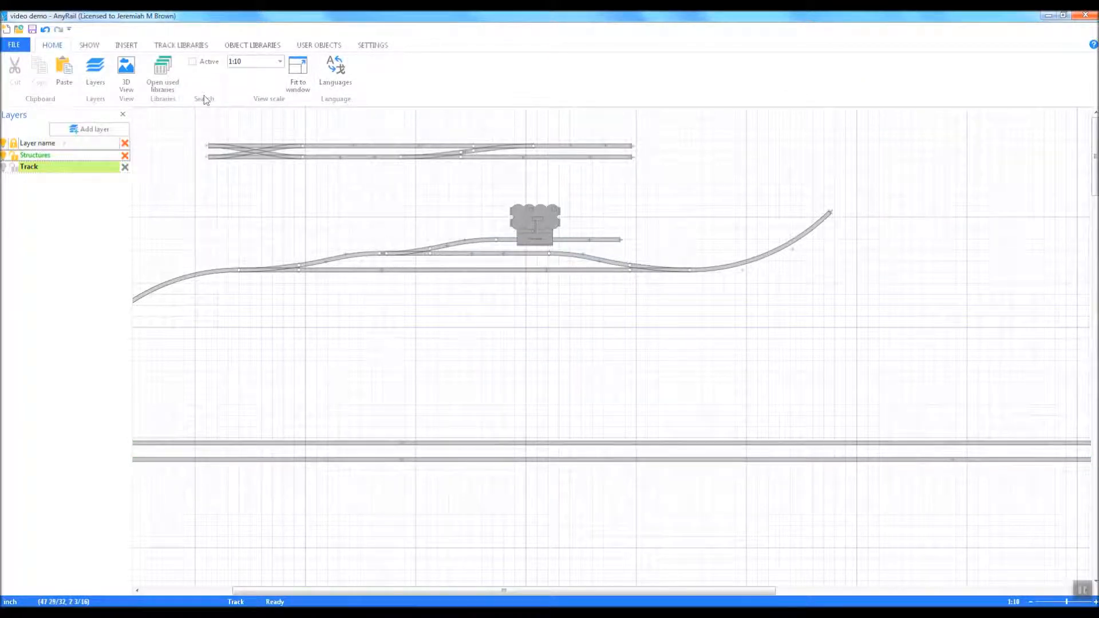
Copy the left turnout at the siding's left end and place the copy just above the new parallel tracks
left_click(181, 47)
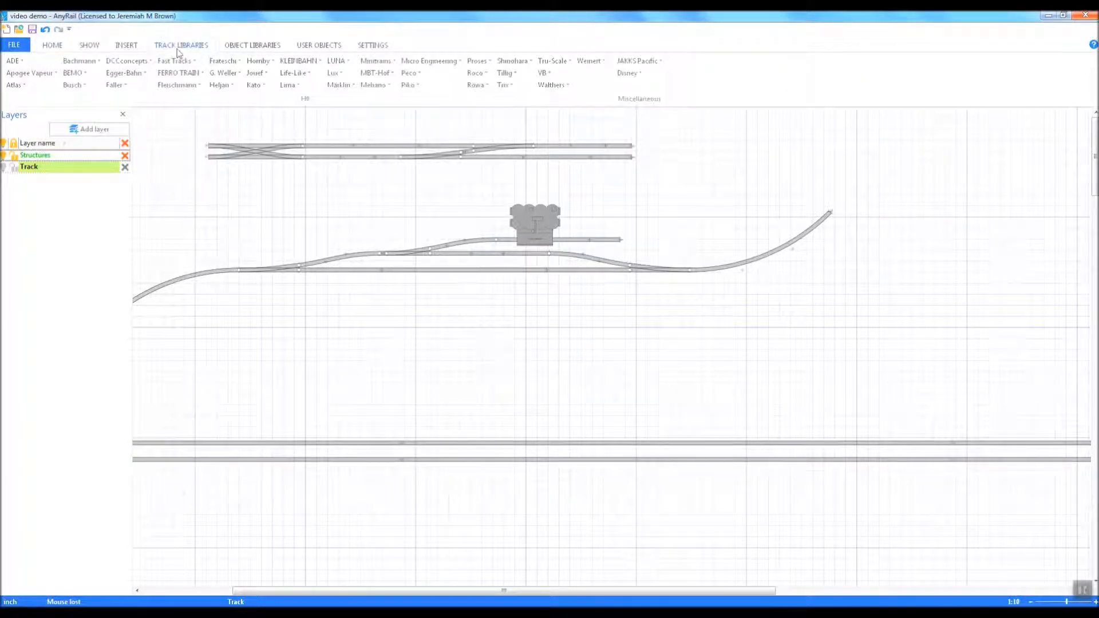
left_click(271, 274)
right_click(272, 270)
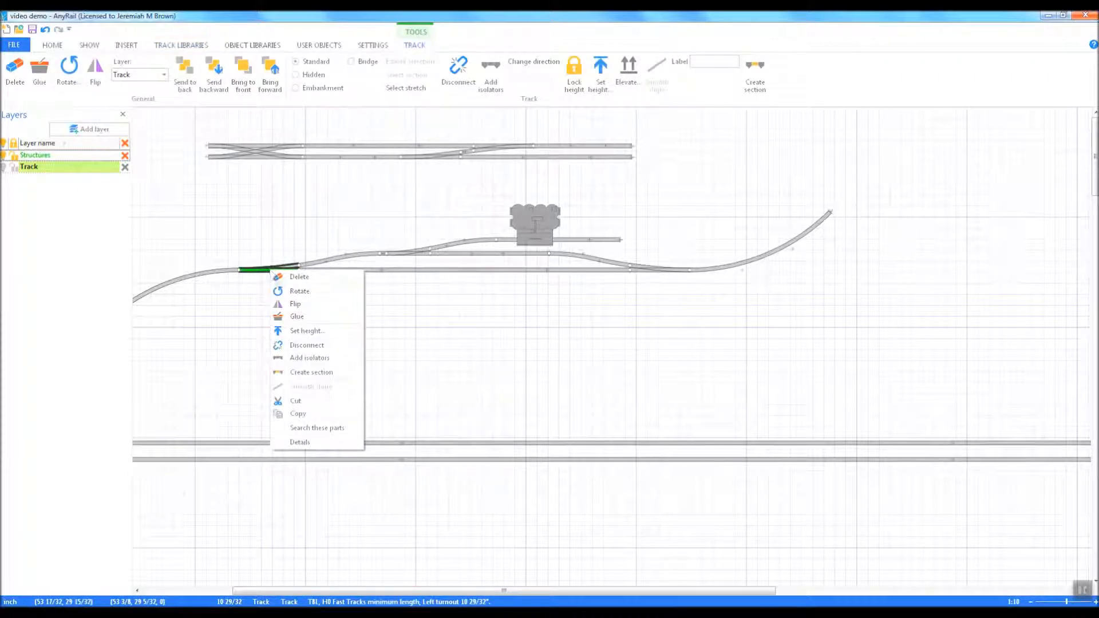
left_click(324, 412)
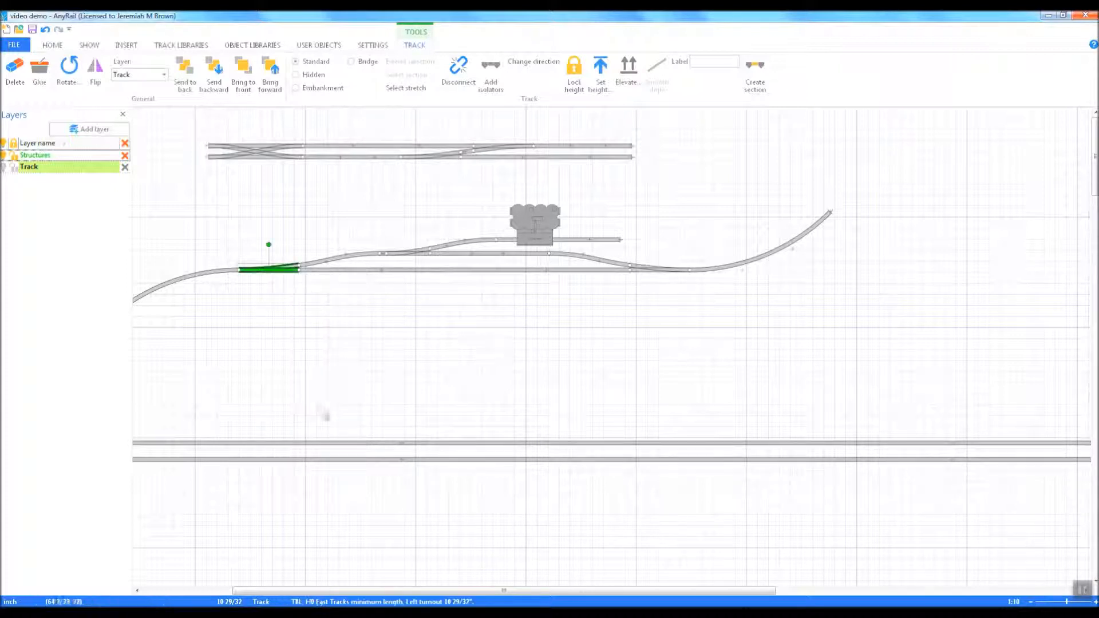
right_click(270, 272)
right_click(407, 383)
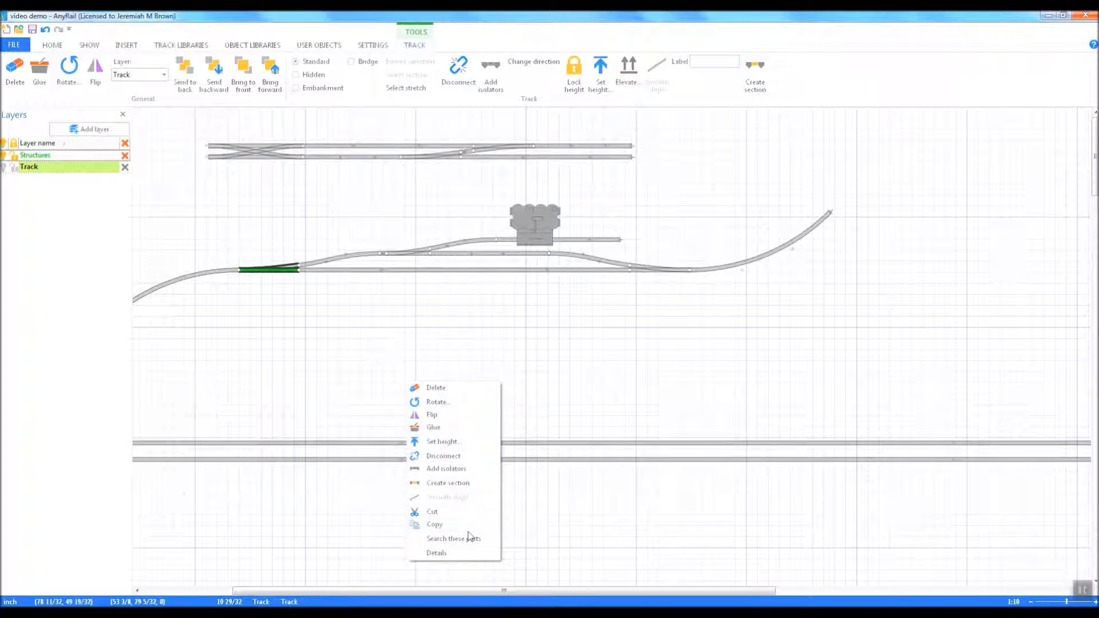
right_click(279, 275)
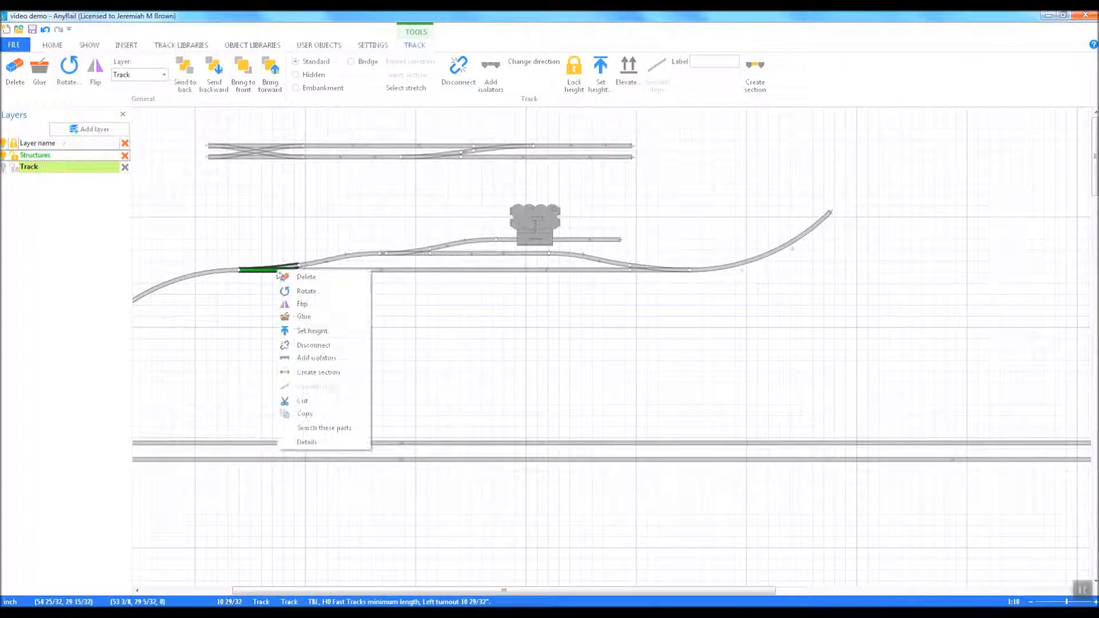
left_click(325, 413)
right_click(325, 366)
left_click(351, 455)
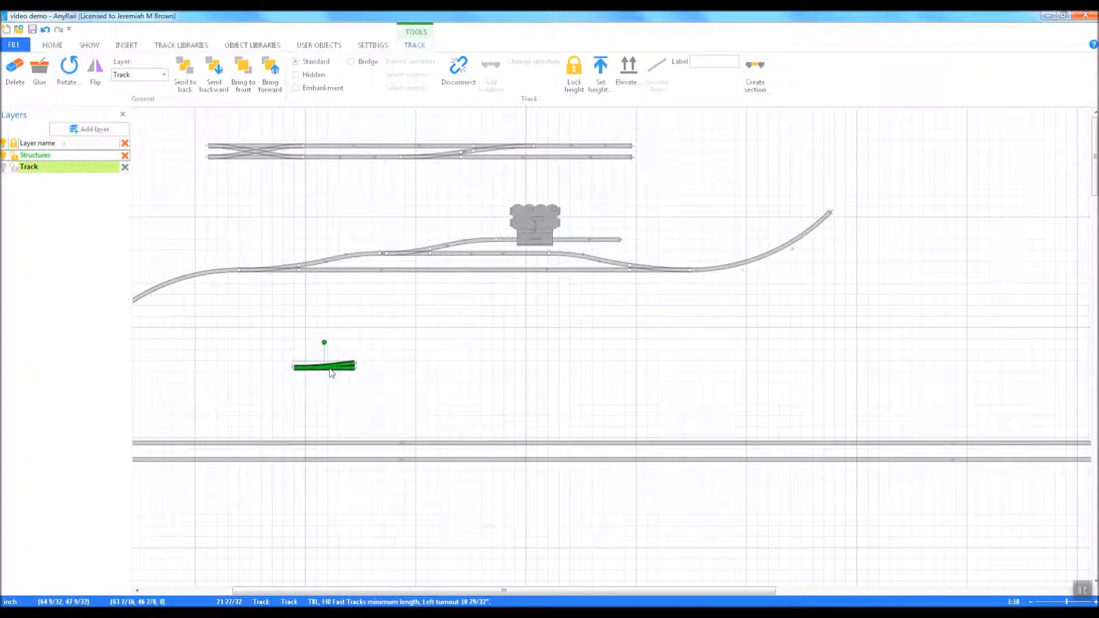
left_click_drag(331, 368, 301, 416)
Cut the upper parallel flex about 29 19/32 inches from its left end and disconnect the two pieces at the cut
left_click(289, 442)
right_click(290, 443)
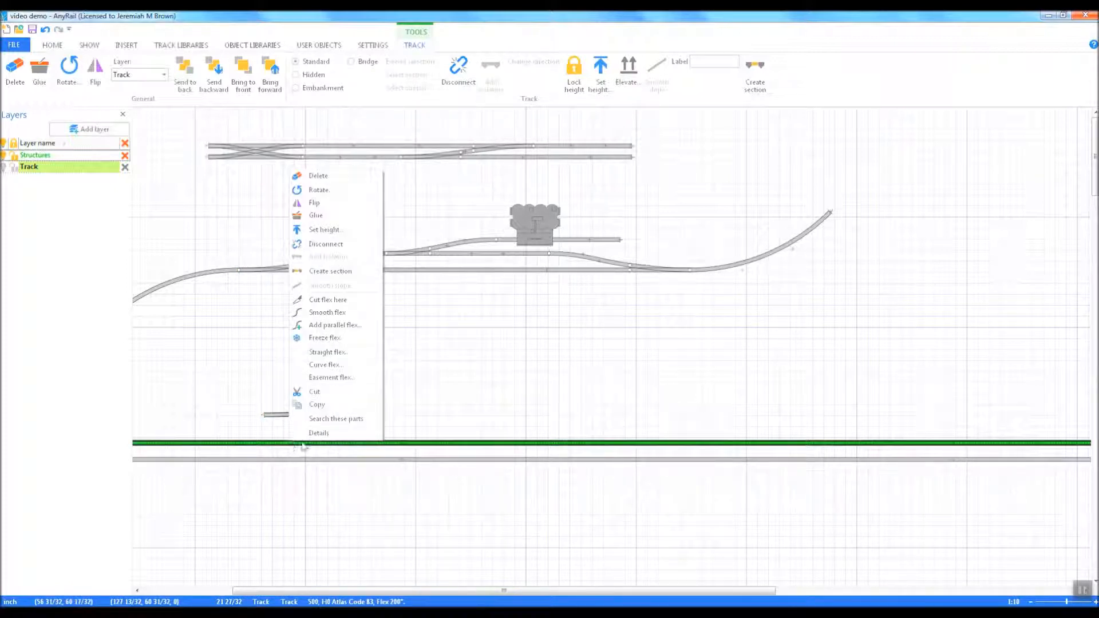
left_click(346, 302)
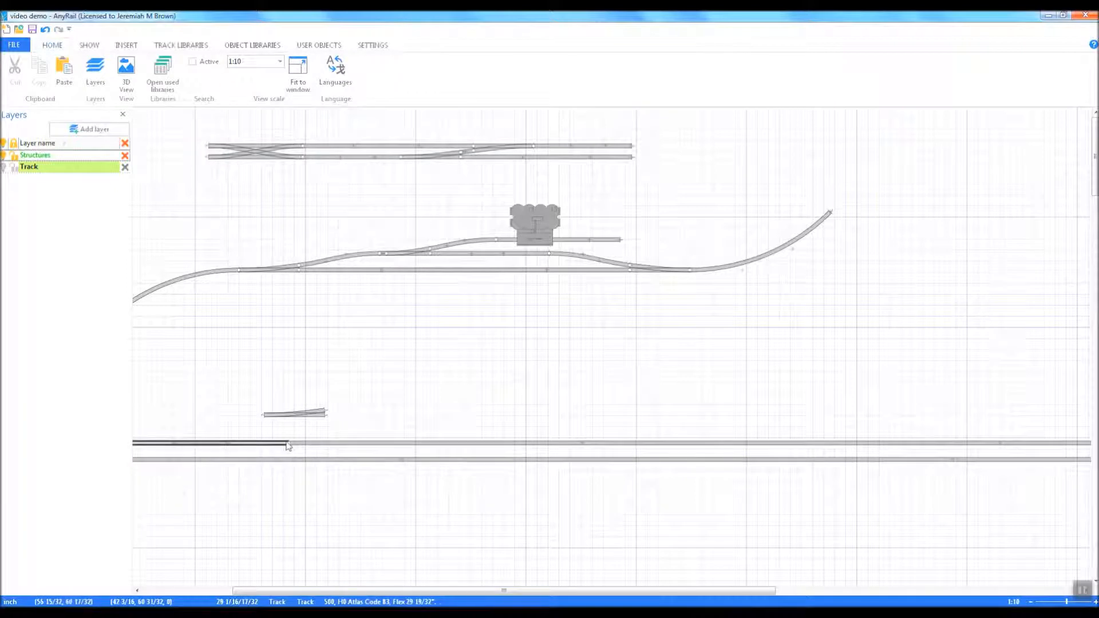
right_click(289, 443)
left_click(329, 488)
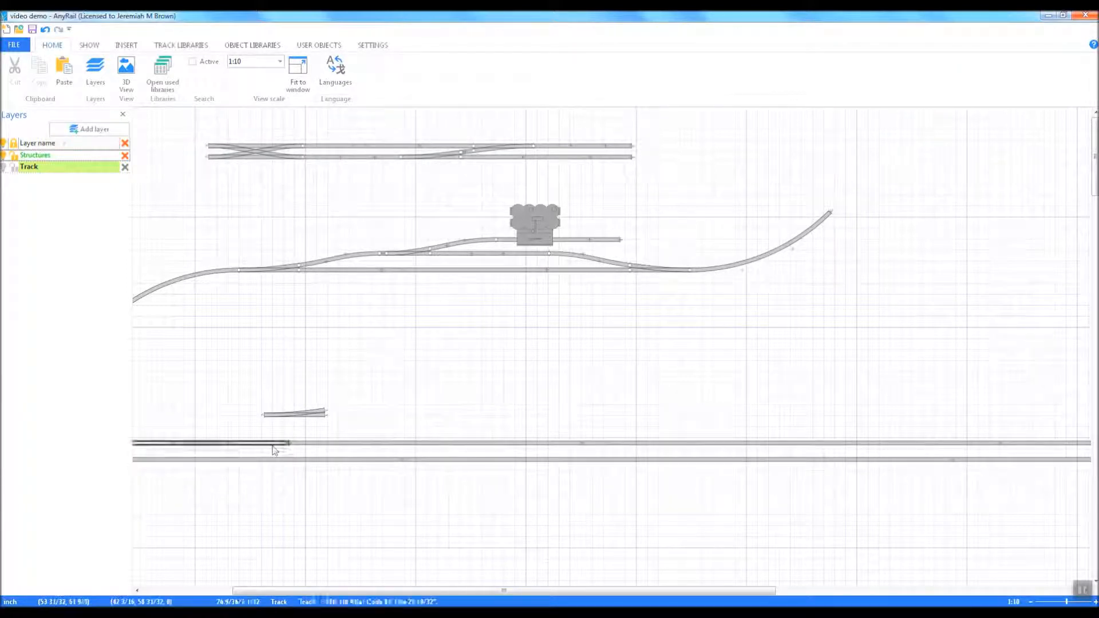
Join the copied turnout to the long flex at the cut and reconnect the short flex piece to its other end
left_click_drag(274, 443, 274, 377)
left_click_drag(314, 416, 279, 443)
left_click(290, 383)
left_click_drag(277, 380, 226, 447)
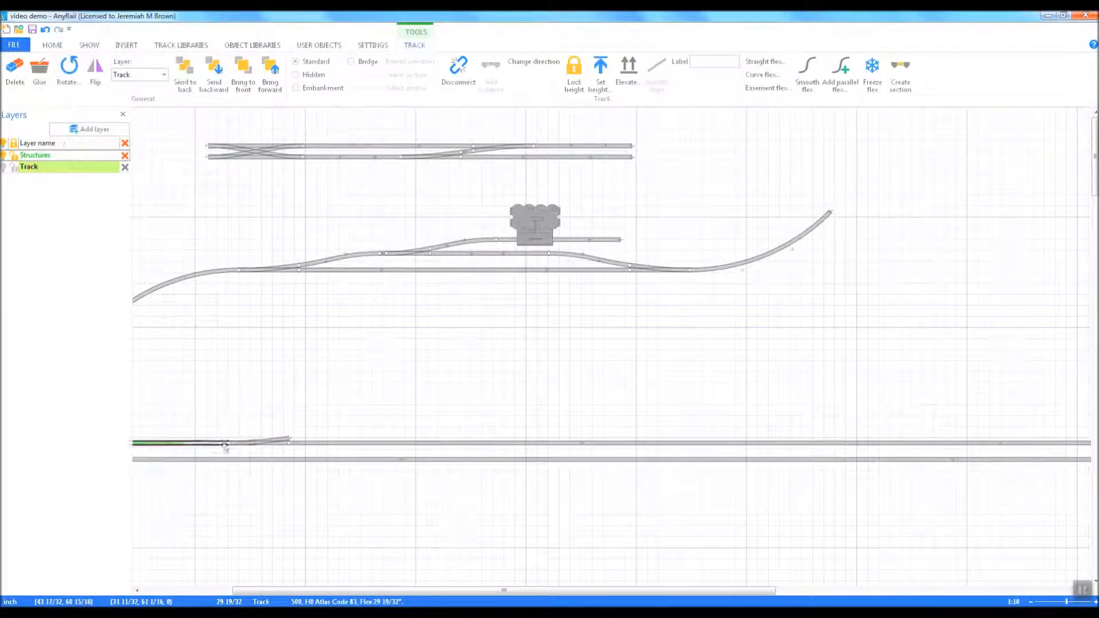
Delete the lower 200-inch parallel flex
left_click(557, 447)
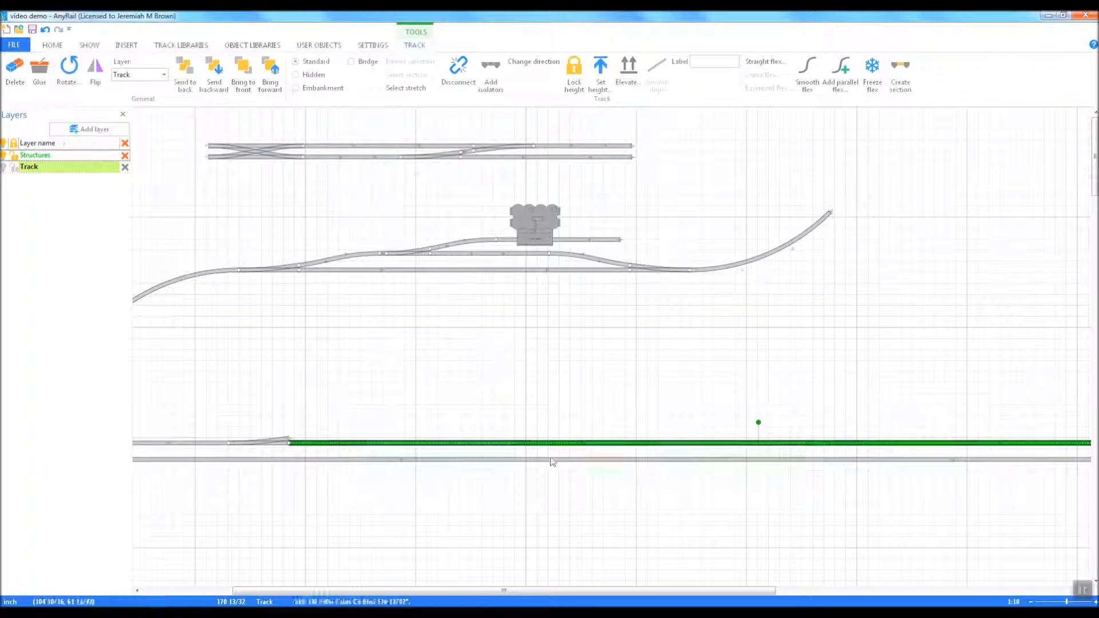
left_click(550, 461)
key("Delete")
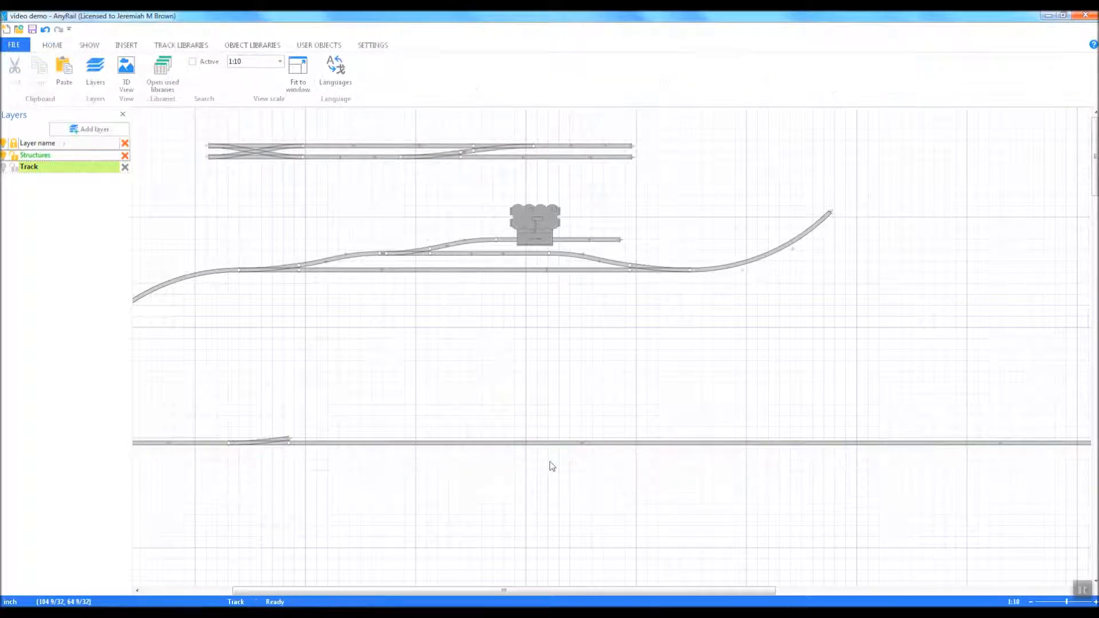
Add a parallel flex 3 inches above the long flex that follows the turnout
left_click(547, 443)
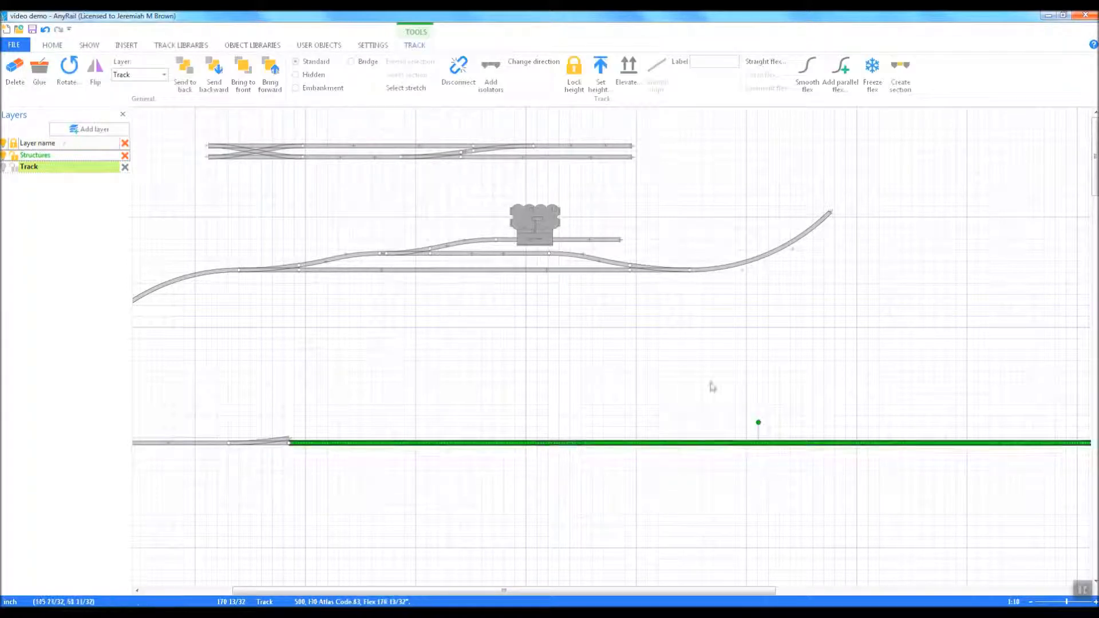
left_click(840, 73)
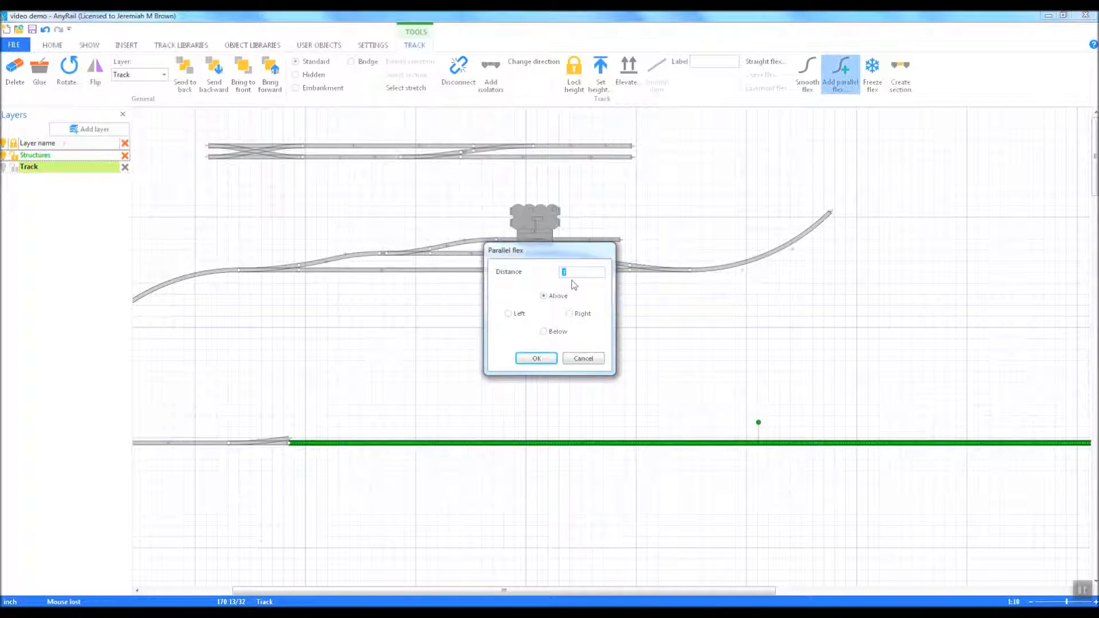
left_click(536, 358)
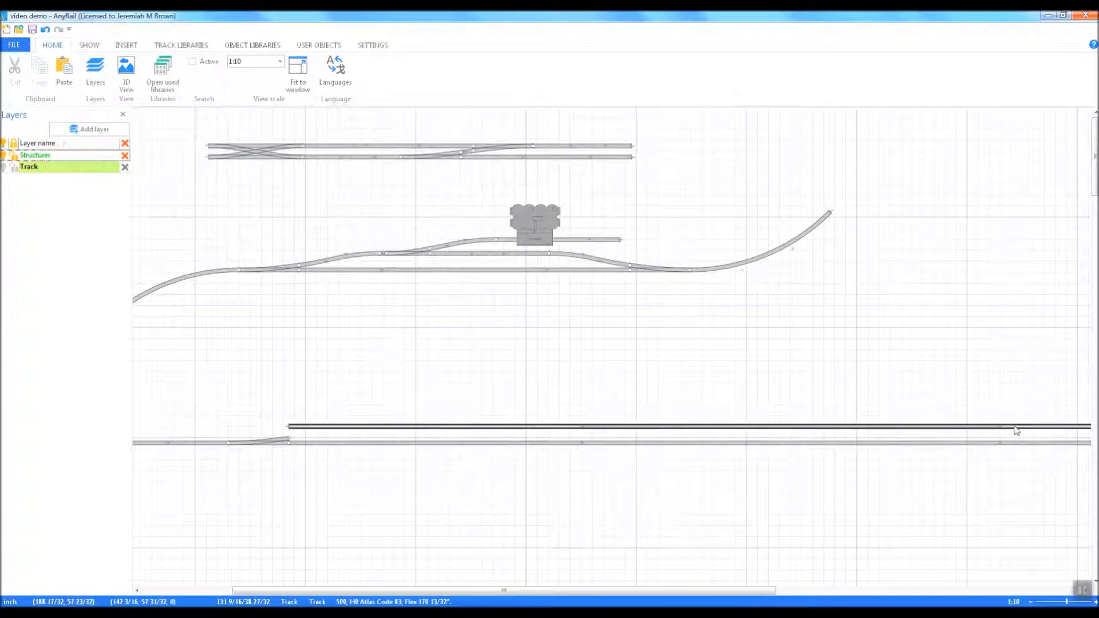
left_click_drag(740, 590, 926, 594)
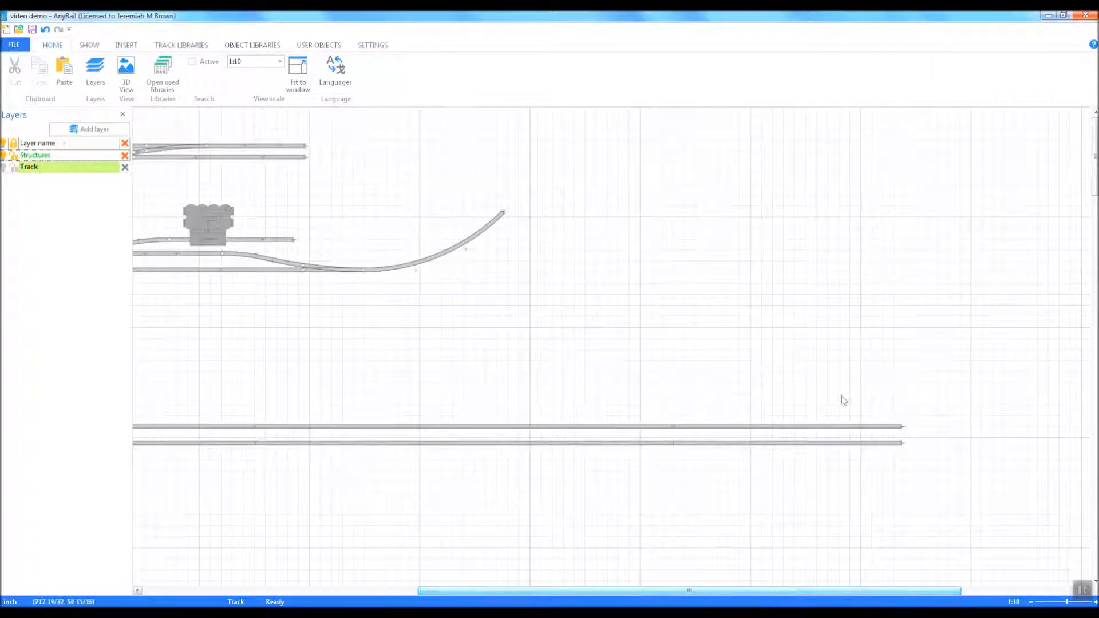
right_click(706, 429)
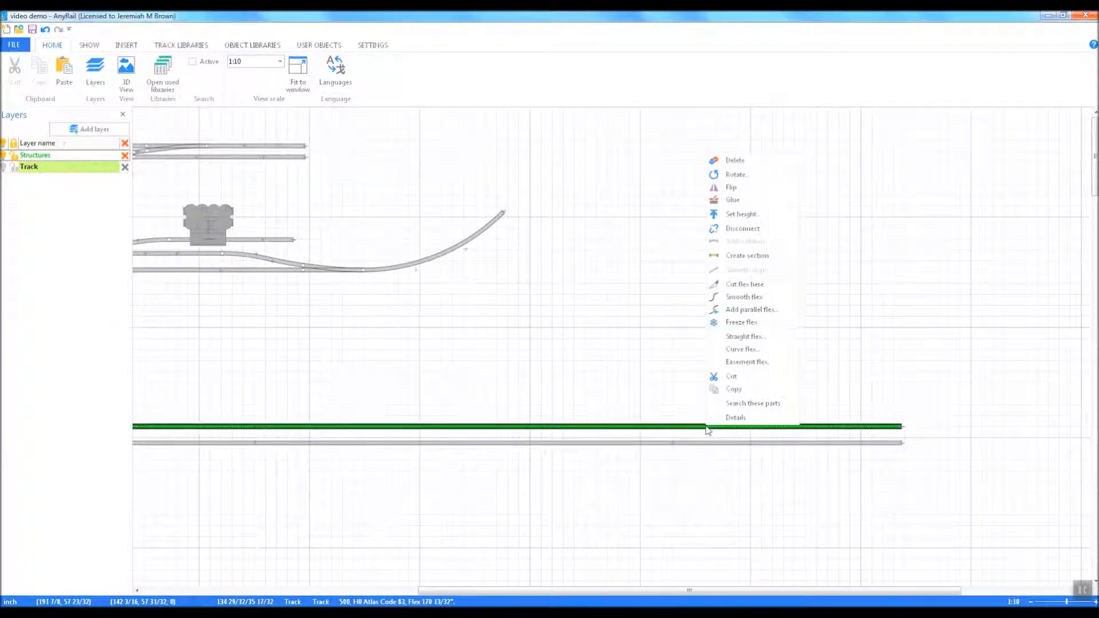
left_click(738, 284)
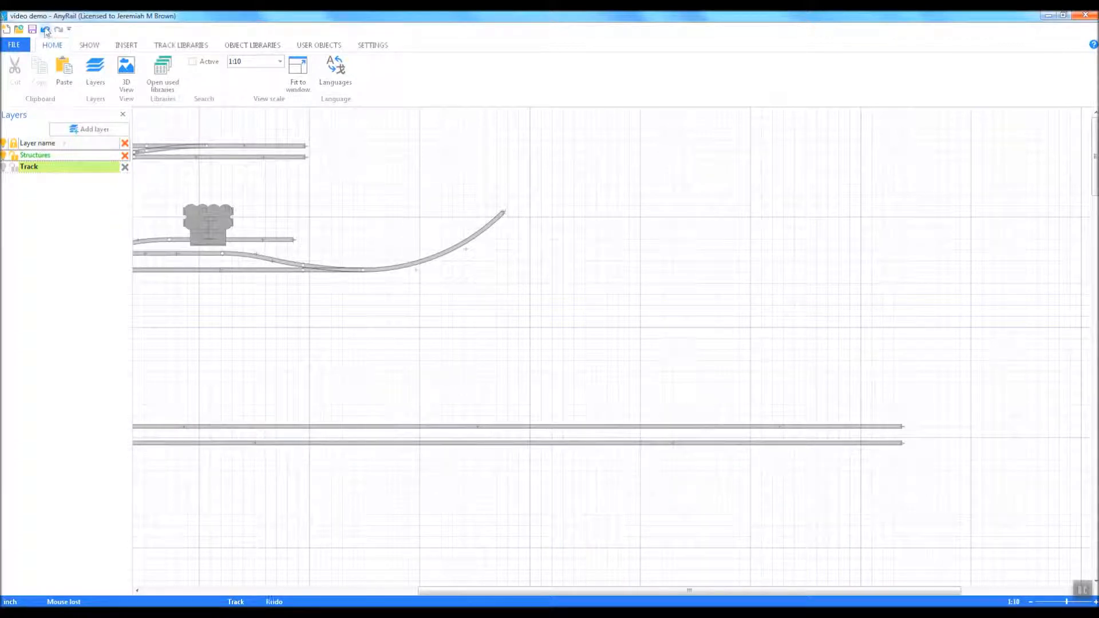
right_click(603, 432)
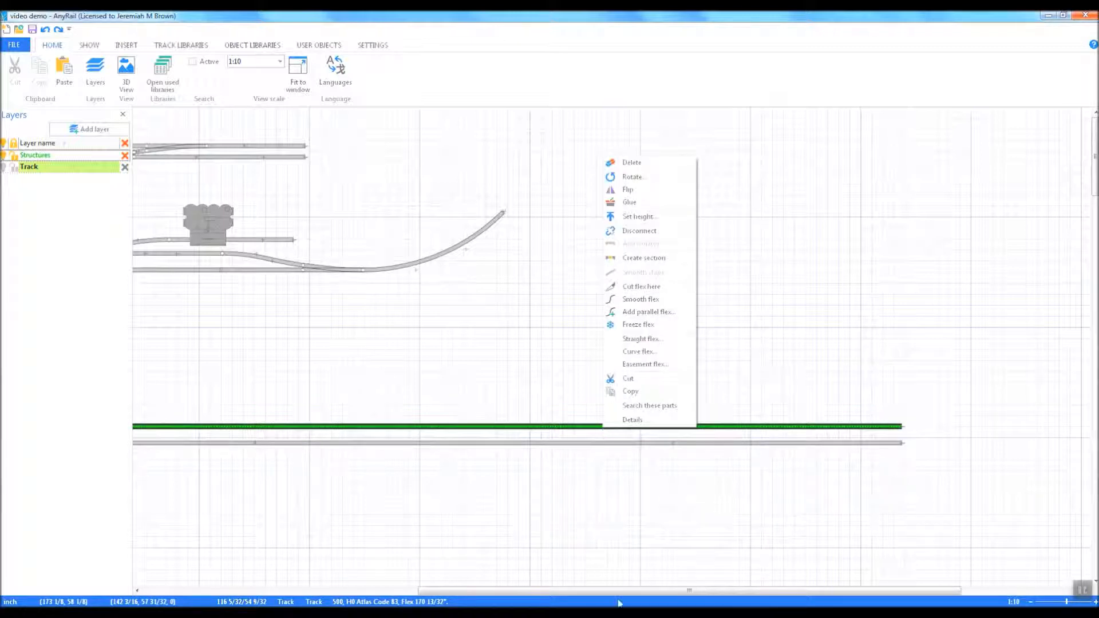
left_click(794, 377)
Cut the new upper parallel flex about 21 15/32 inches from its right end
right_click(785, 430)
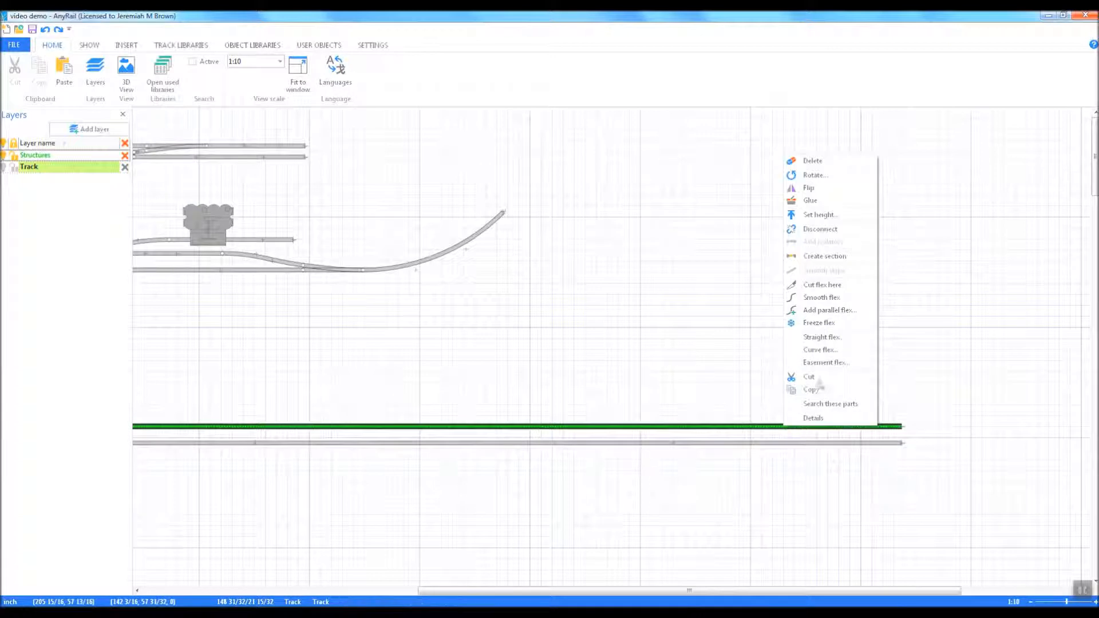
left_click(816, 285)
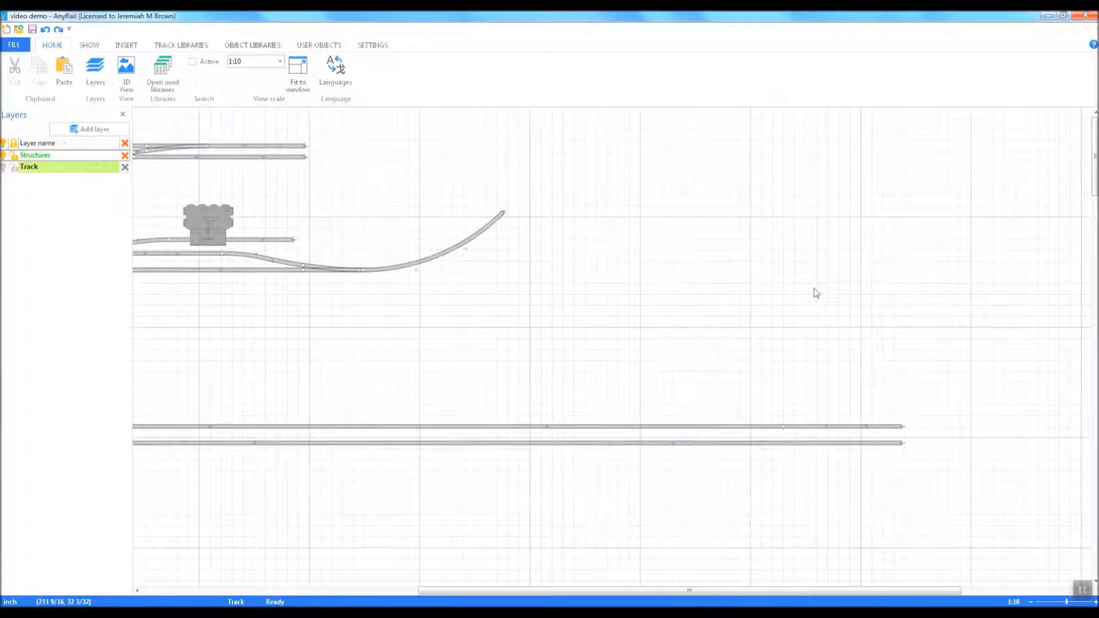
Disconnect the upper parallel flex at the cut and move its long piece up, clear of the short end piece
right_click(783, 429)
left_click(827, 474)
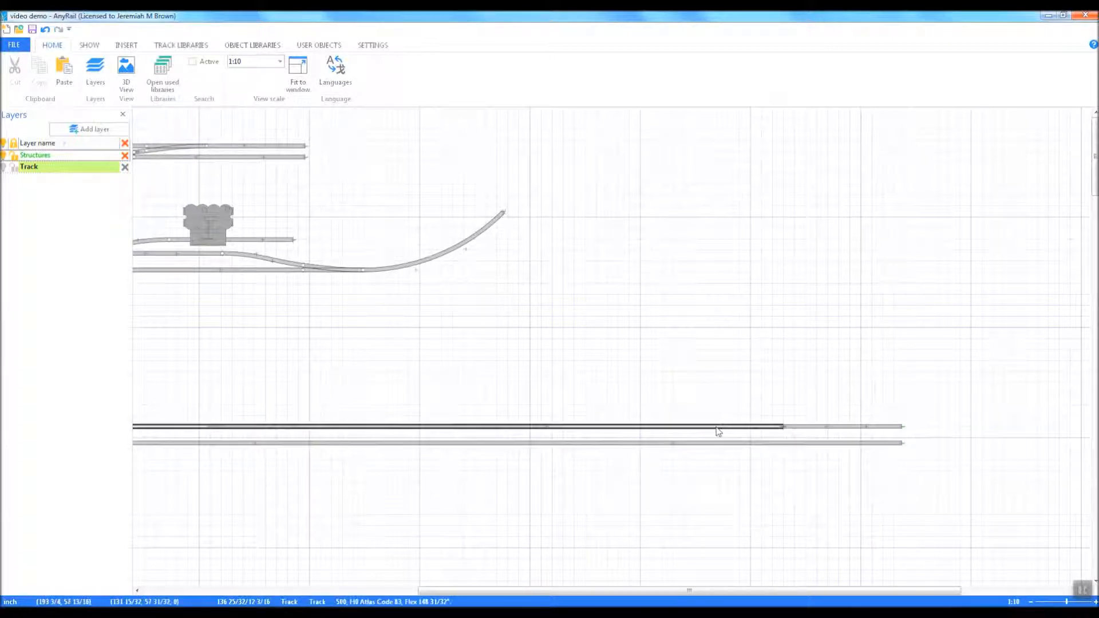
left_click_drag(716, 434, 748, 353)
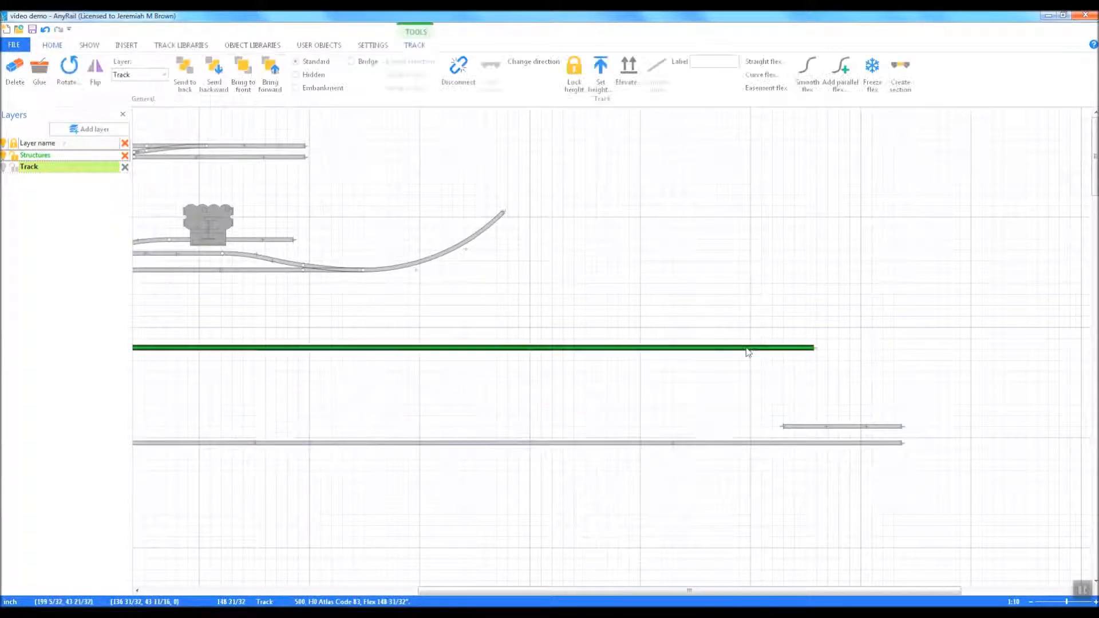
Set the detached long flex to a straight length of 250 inches and rejoin it to the short end piece
left_click(765, 62)
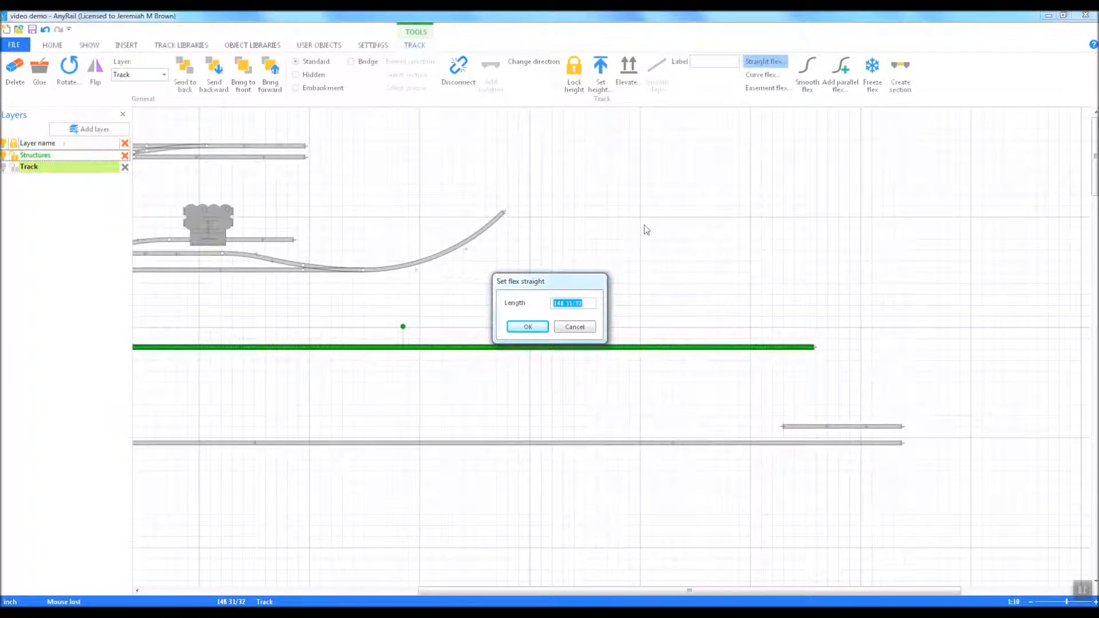
type("250")
key("Return")
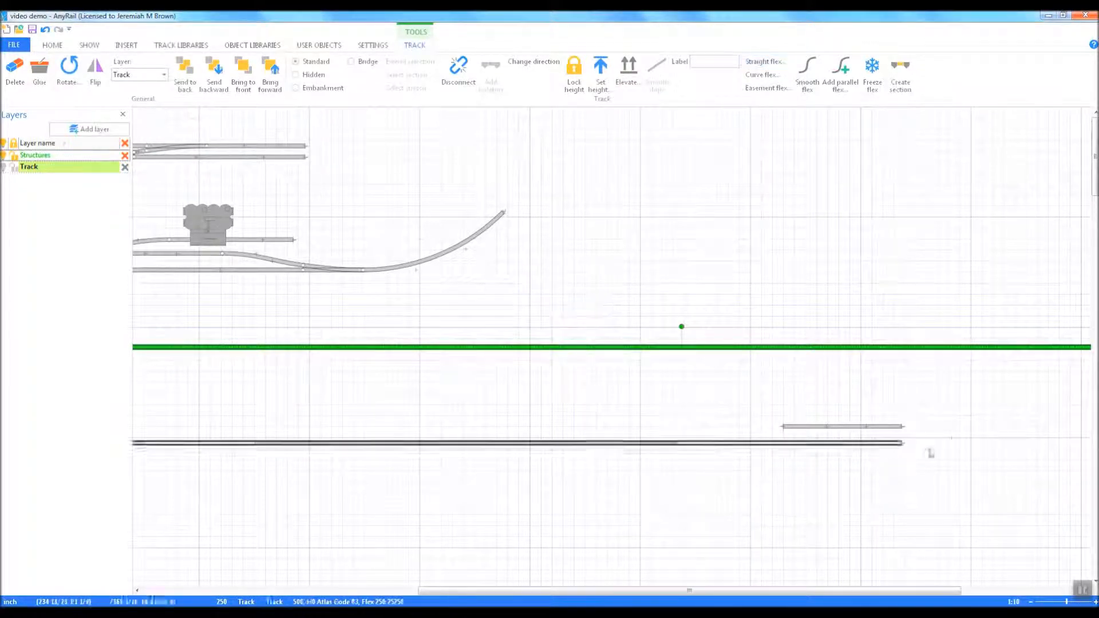
left_click_drag(420, 364, 418, 427)
left_click_drag(473, 592, 121, 547)
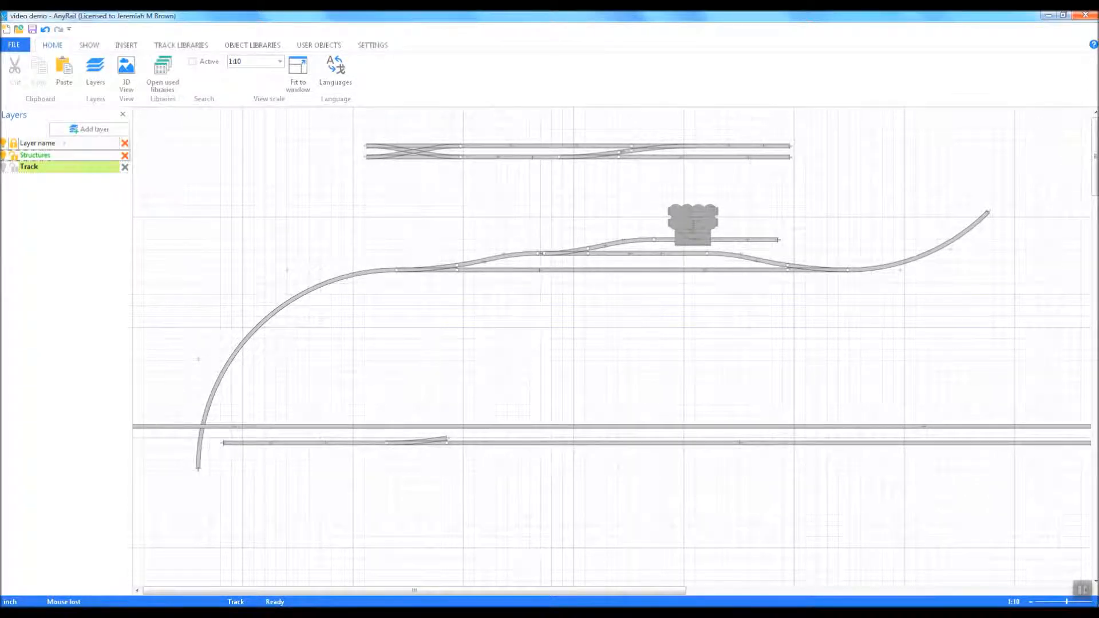
left_click(1095, 602)
left_click(1095, 602)
left_click(1095, 602)
left_click(1095, 602)
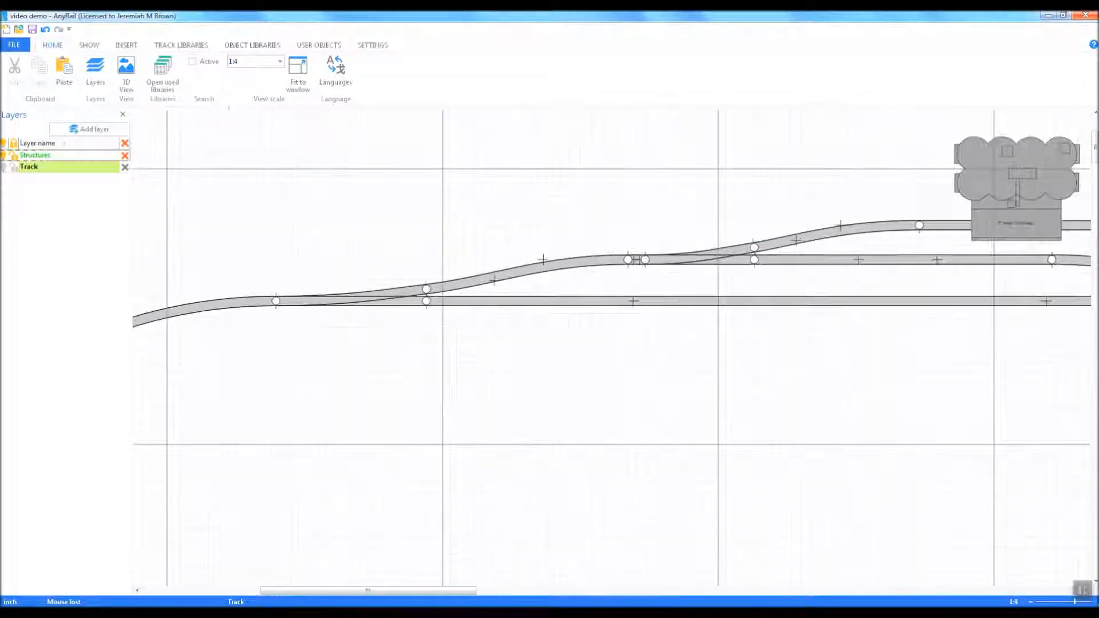
left_click(1030, 601)
left_click(1030, 602)
left_click(1030, 602)
left_click(1030, 601)
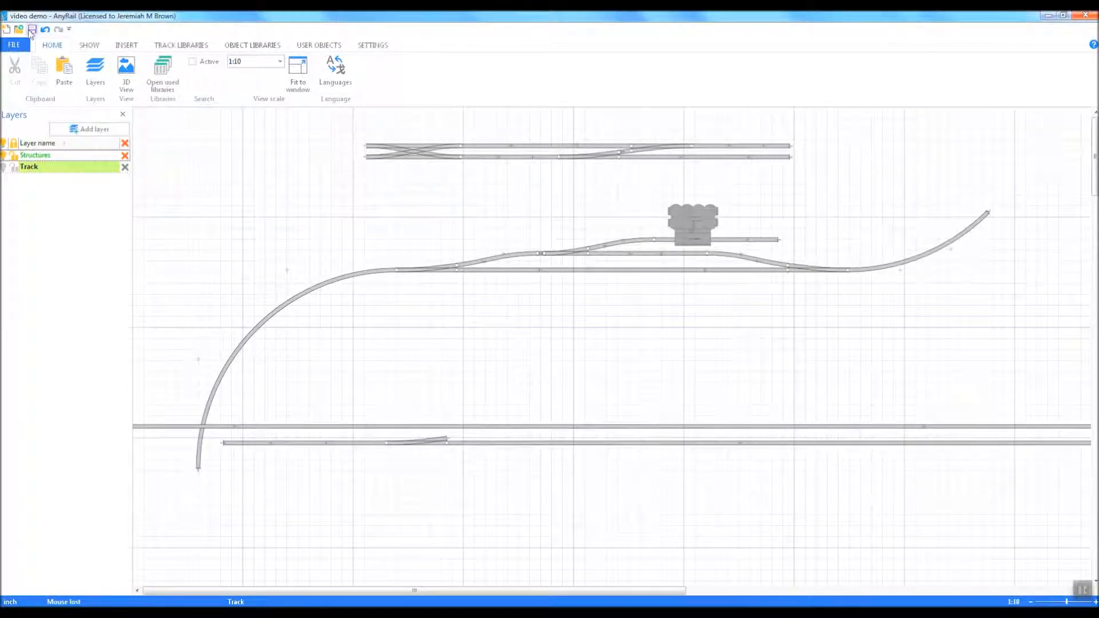
Open the Track Parts design and copy the FT #8 Single Crossover - 3" TC
left_click(14, 45)
left_click(141, 141)
left_click_drag(151, 275, 391, 327)
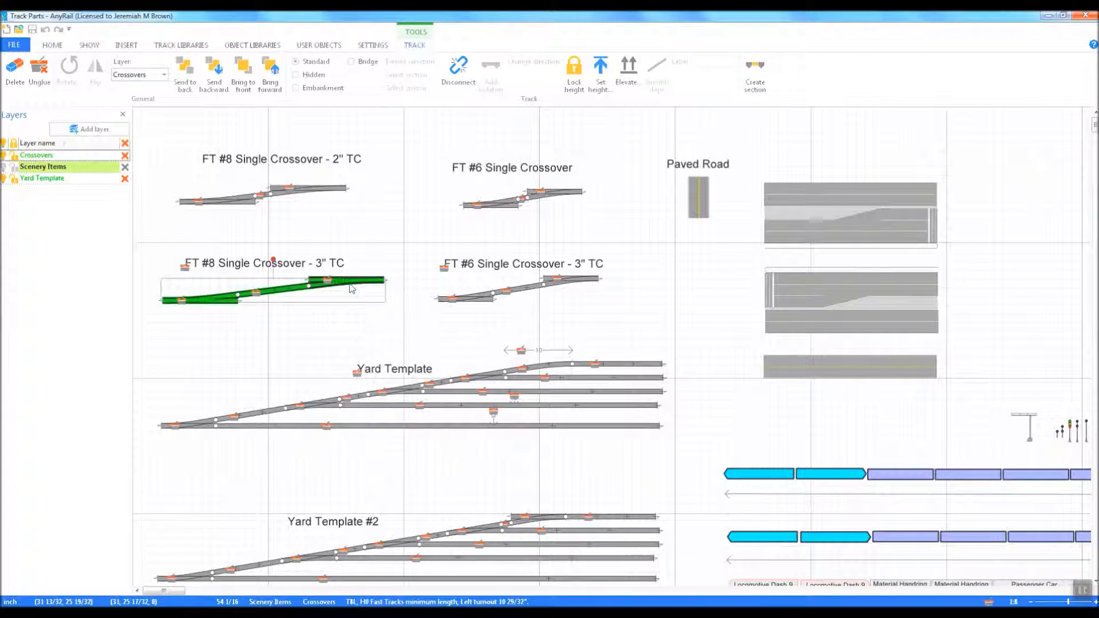
right_click(352, 288)
left_click(388, 428)
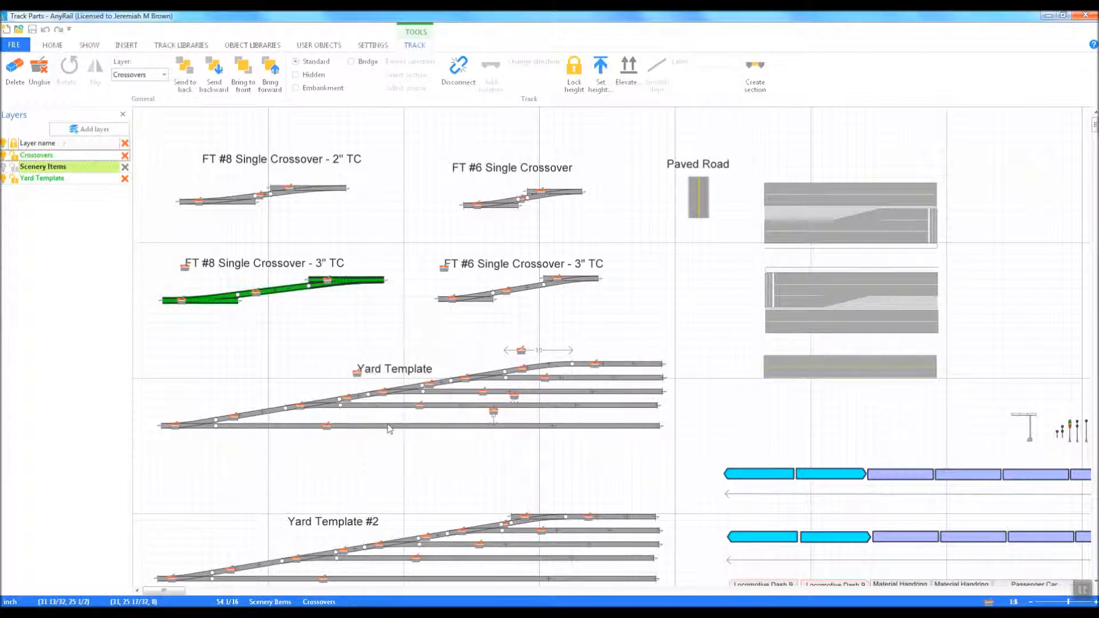
Return to the video demo design and paste the copied crossover below the long parallel flexes
left_click(16, 45)
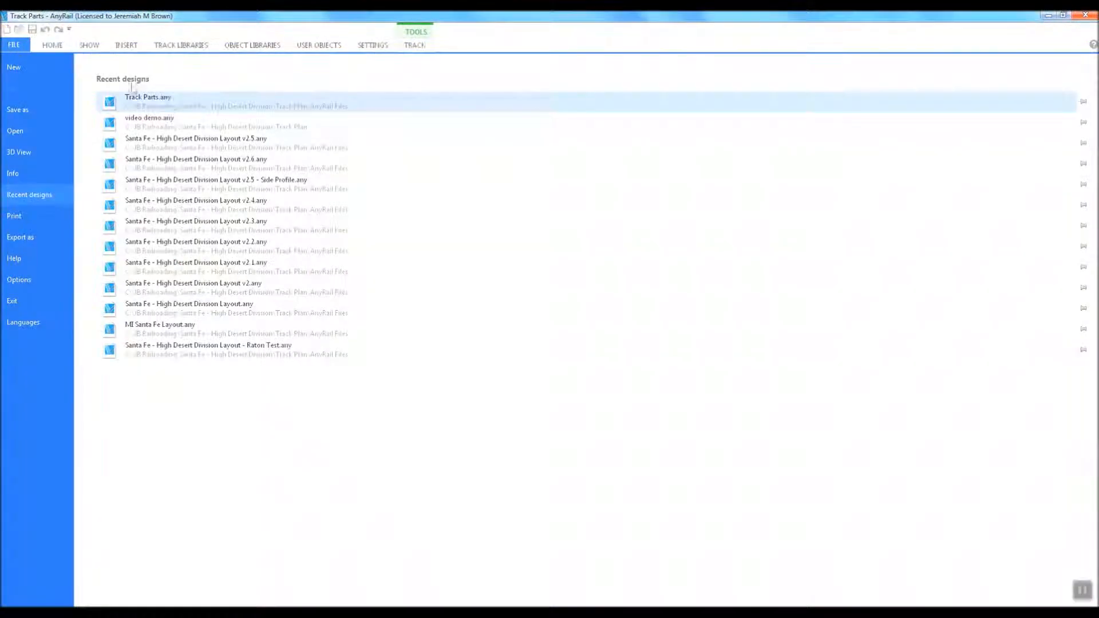
left_click(150, 116)
right_click(468, 483)
left_click(493, 564)
Delete the existing turnout in the lower long flex and fit the pasted crossover into its gap
left_click(431, 446)
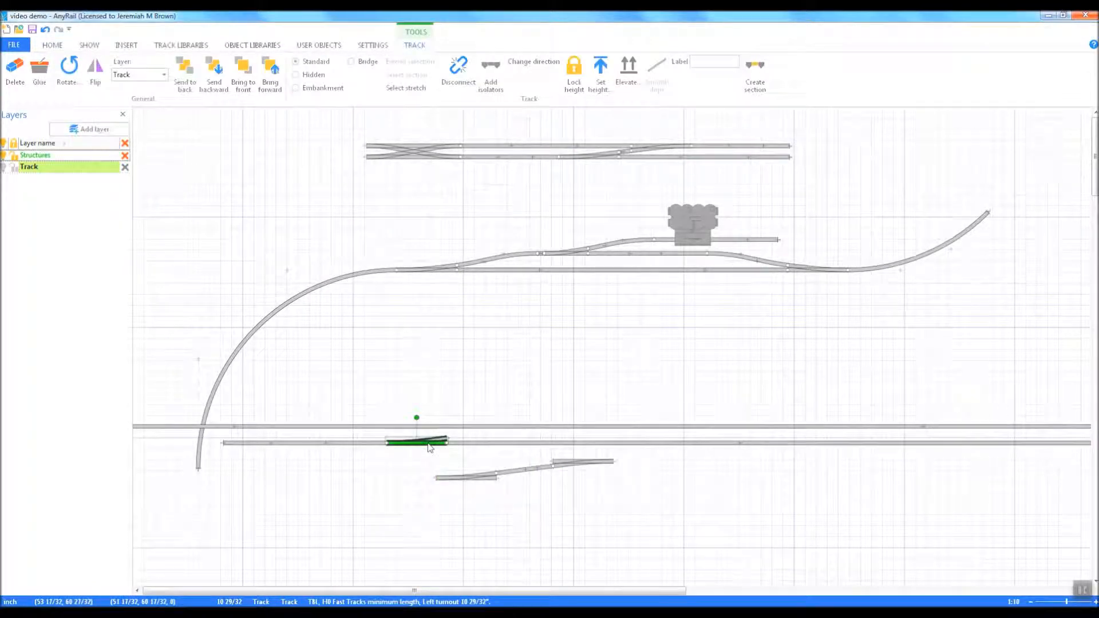
key("Delete")
left_click_drag(454, 482, 382, 445)
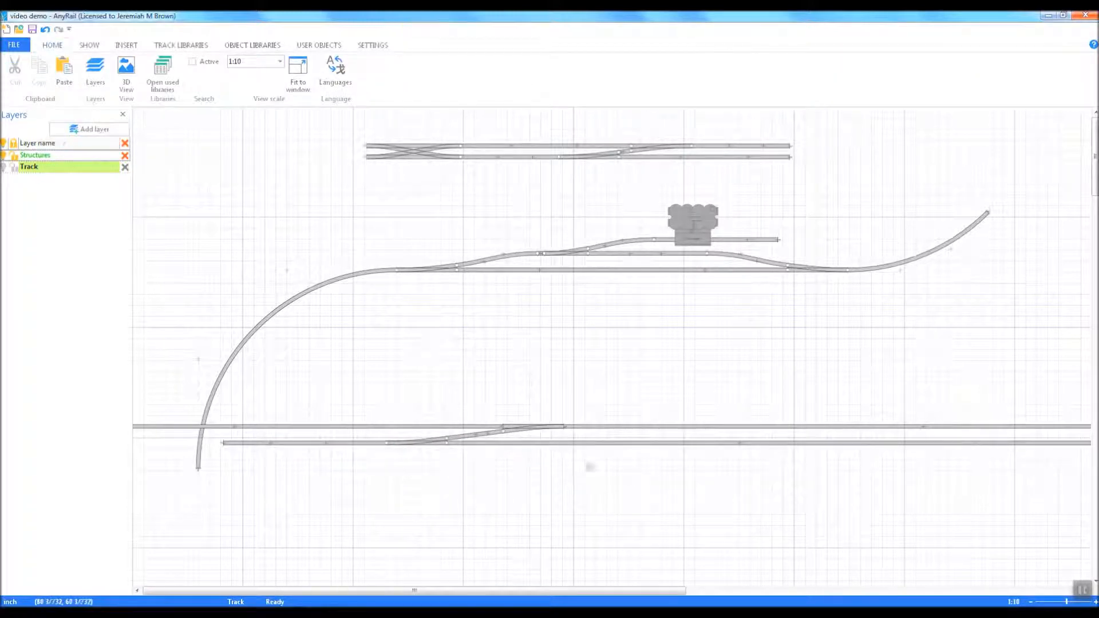
Cut the upper long flex just beyond the end of the crossover's upper turnout
left_click(572, 428)
right_click(572, 428)
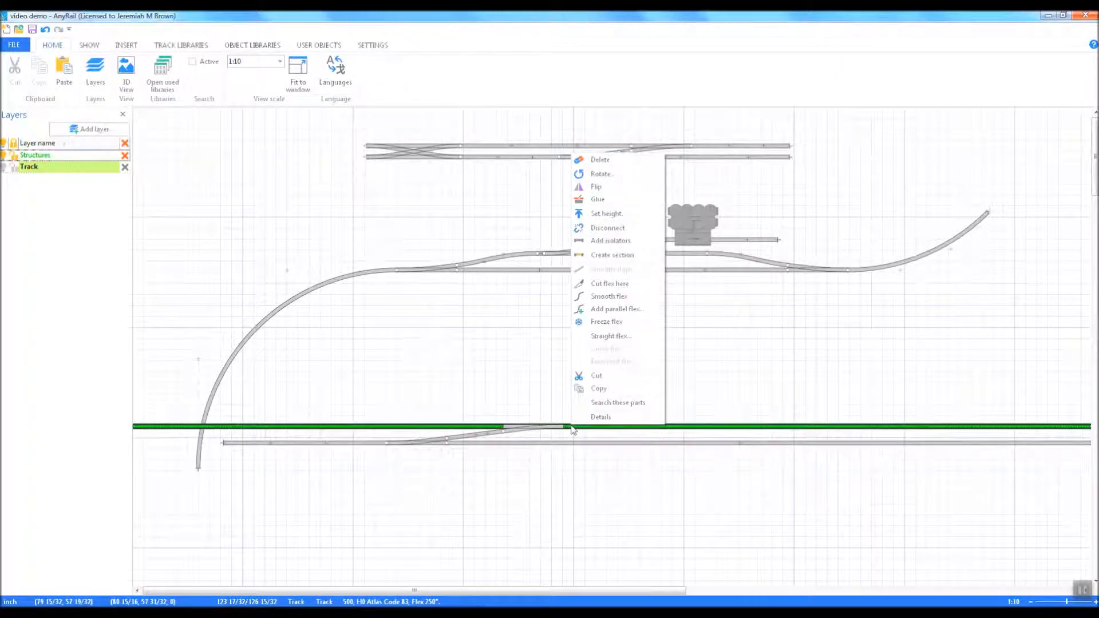
left_click(608, 285)
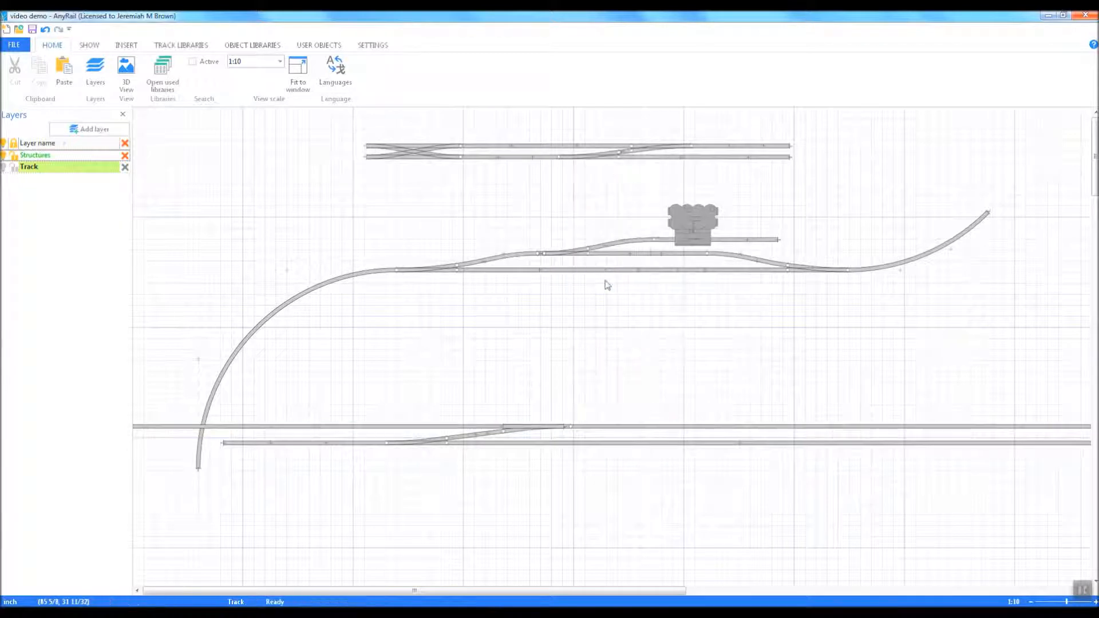
Disconnect the upper flex at the cut and join its two pieces to the ends of the crossover's upper turnout
right_click(571, 428)
left_click(607, 476)
left_click_drag(468, 427, 403, 430)
left_click_drag(632, 428, 627, 429)
Add a T6L left turnout from the Fast Tracks H0 minimum length library and place it just above the upper flex beyond the crossover
left_click(127, 46)
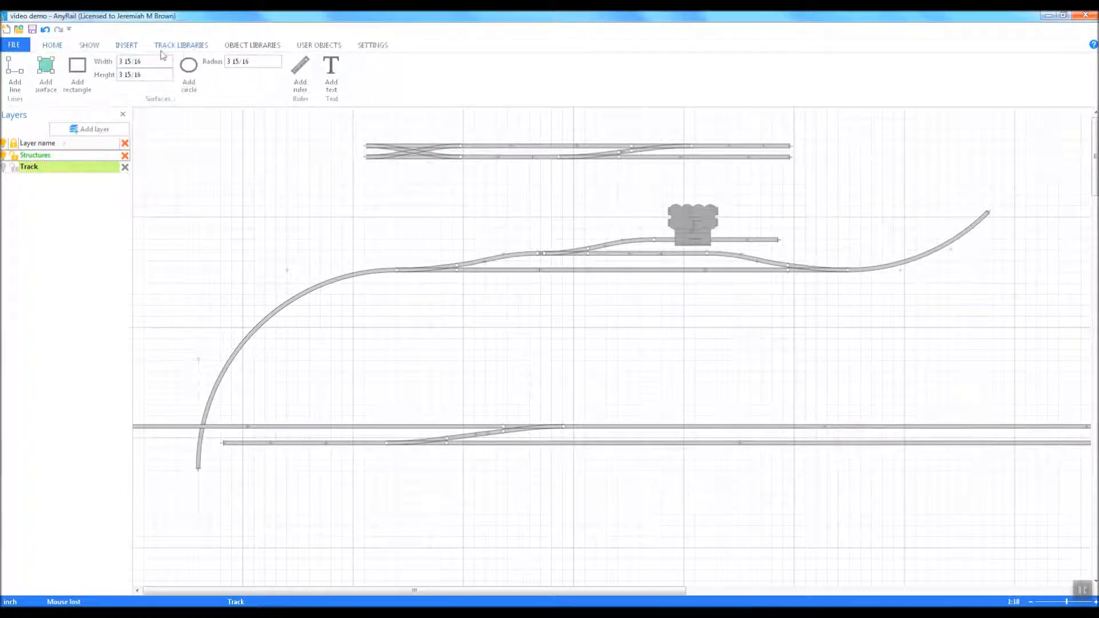
left_click(180, 50)
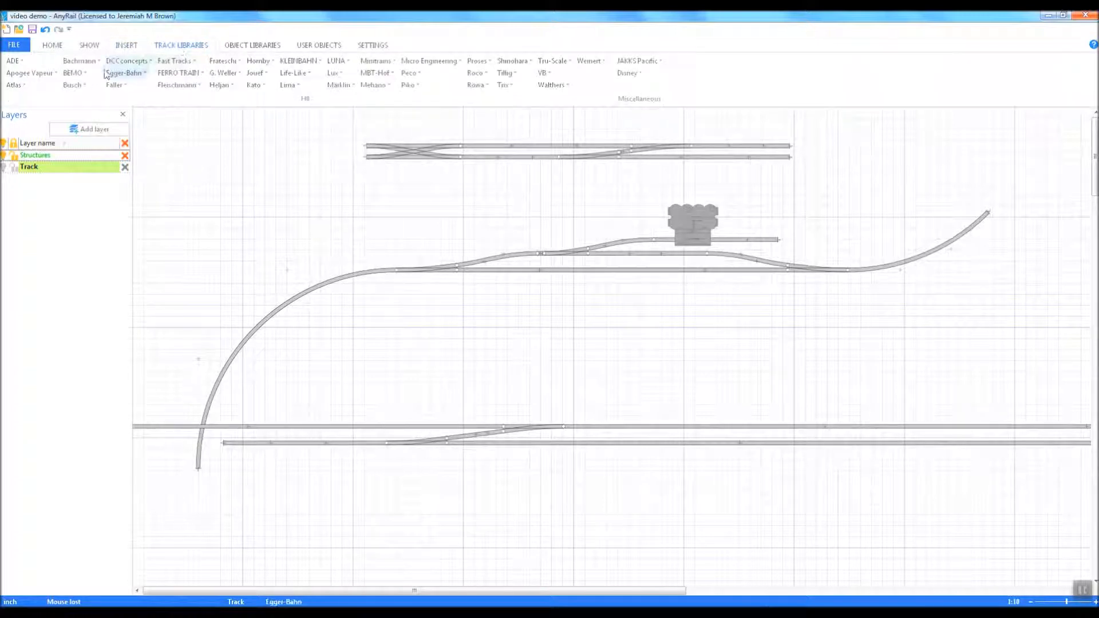
left_click(182, 63)
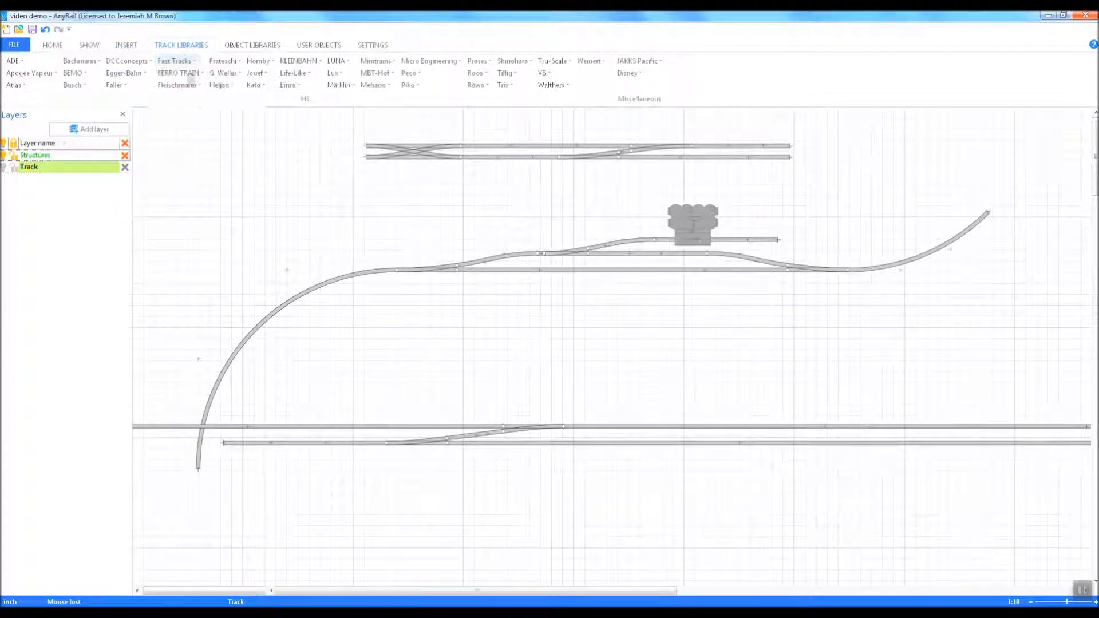
left_click(184, 73)
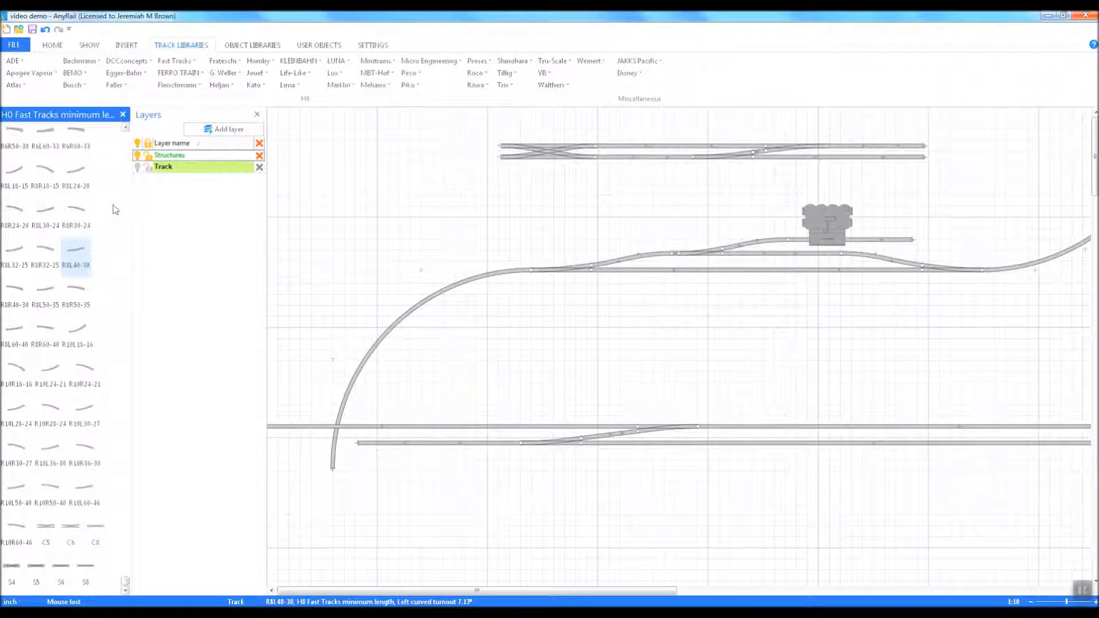
left_click_drag(126, 585, 125, 129)
left_click(90, 223)
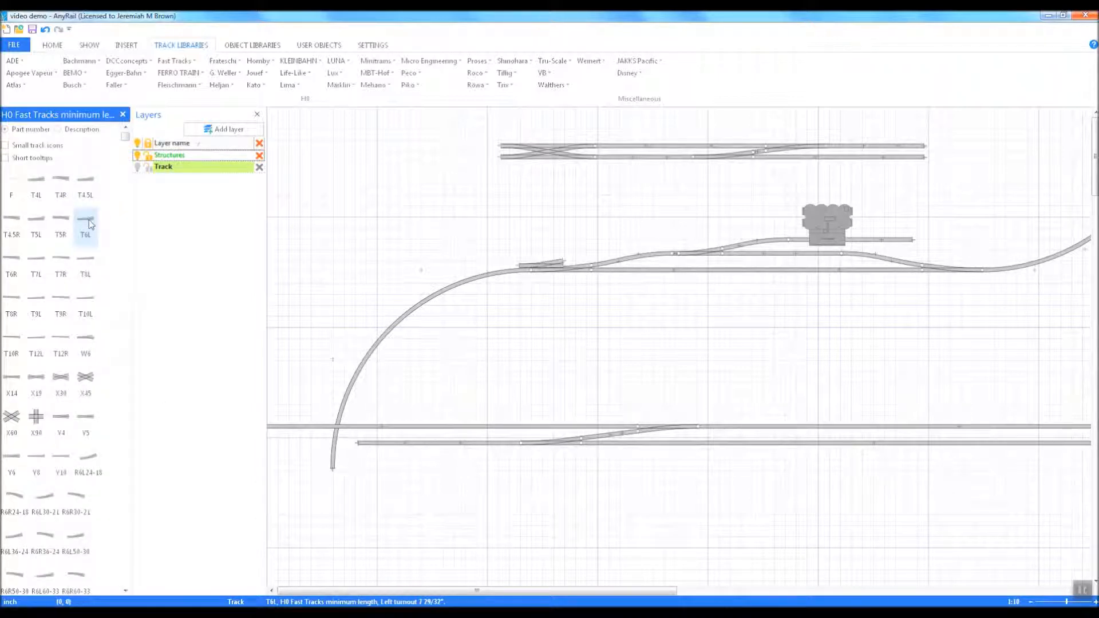
left_click_drag(555, 265, 754, 407)
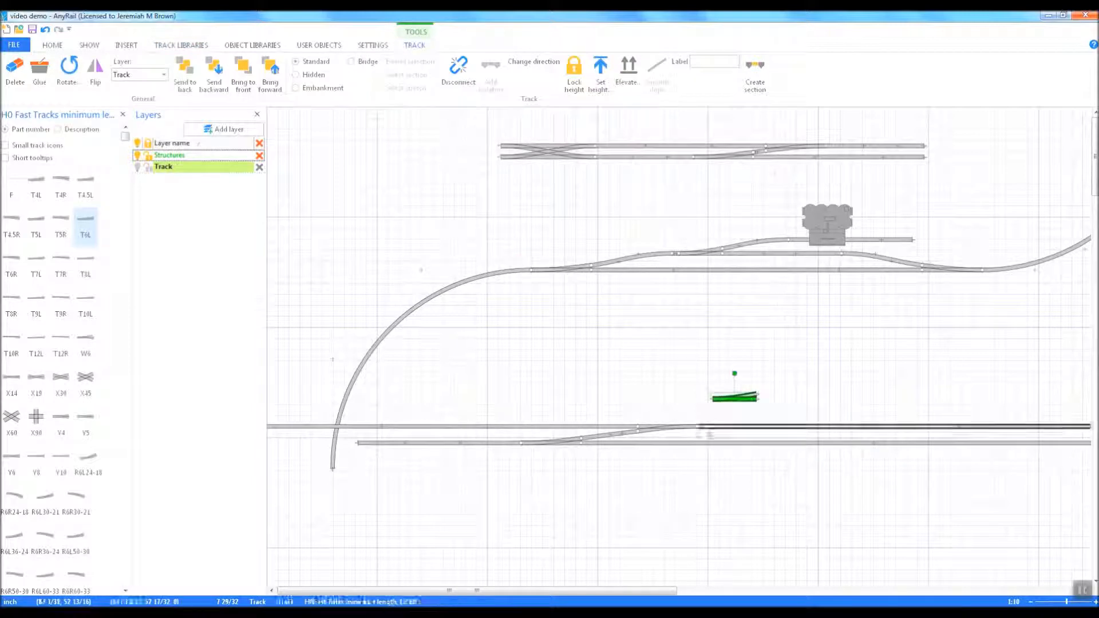
Disconnect the upper flex from the crossover, insert the T6L turnout there and join the flex to its straight end
right_click(698, 429)
left_click(714, 475)
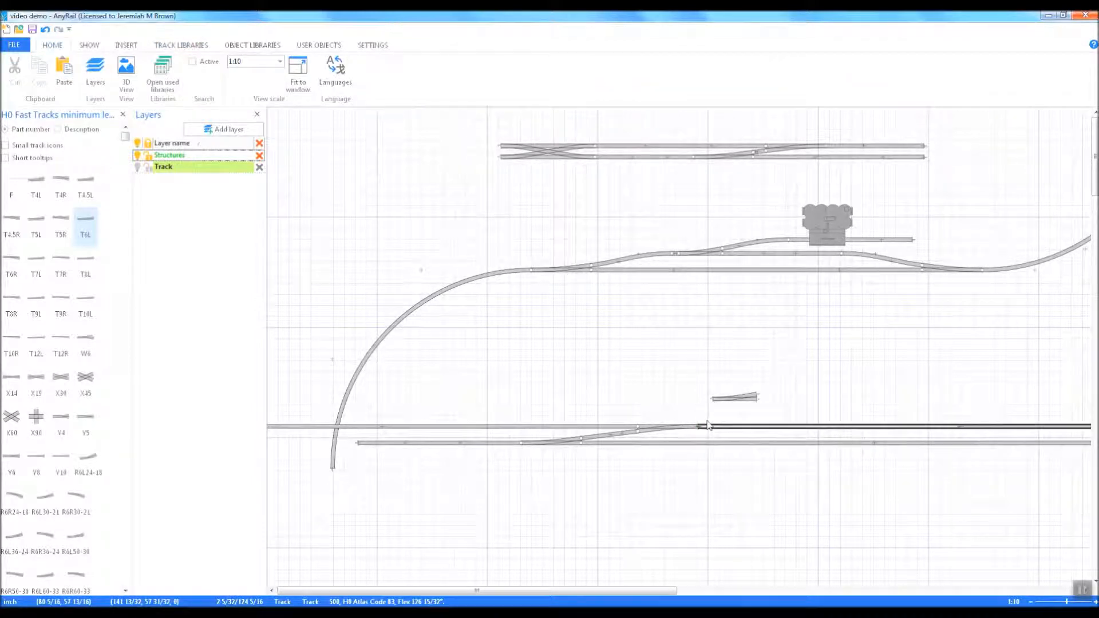
left_click_drag(715, 428, 791, 428)
left_click_drag(718, 399, 707, 429)
left_click_drag(790, 422, 757, 434)
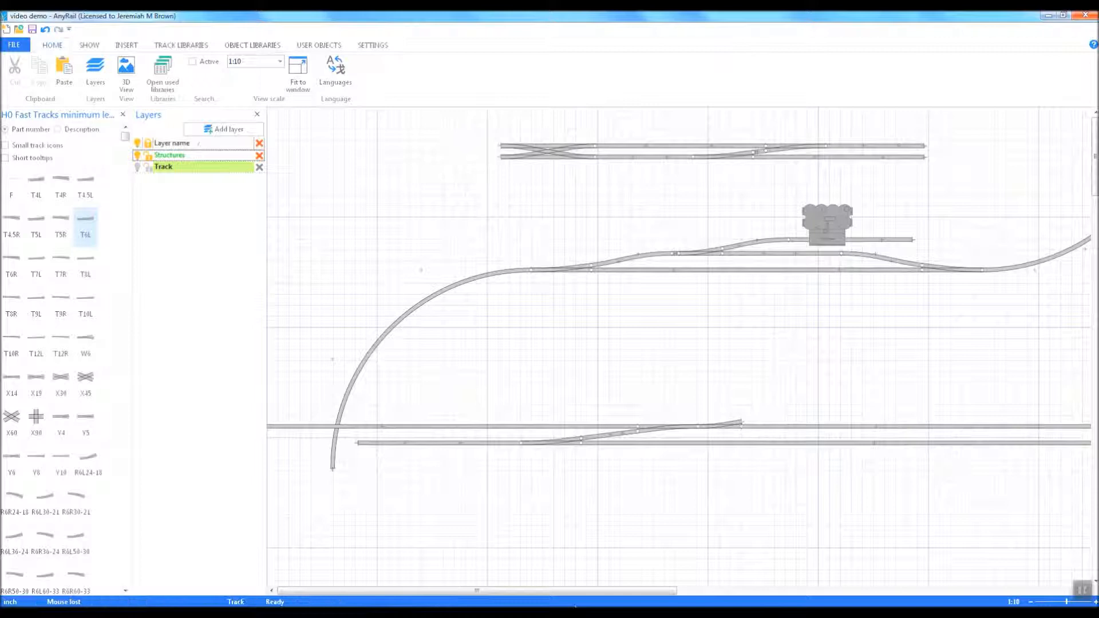
Add a parallel flex 2 inches above the long upper flex that follows the T6L turnout
left_click_drag(589, 590, 635, 581)
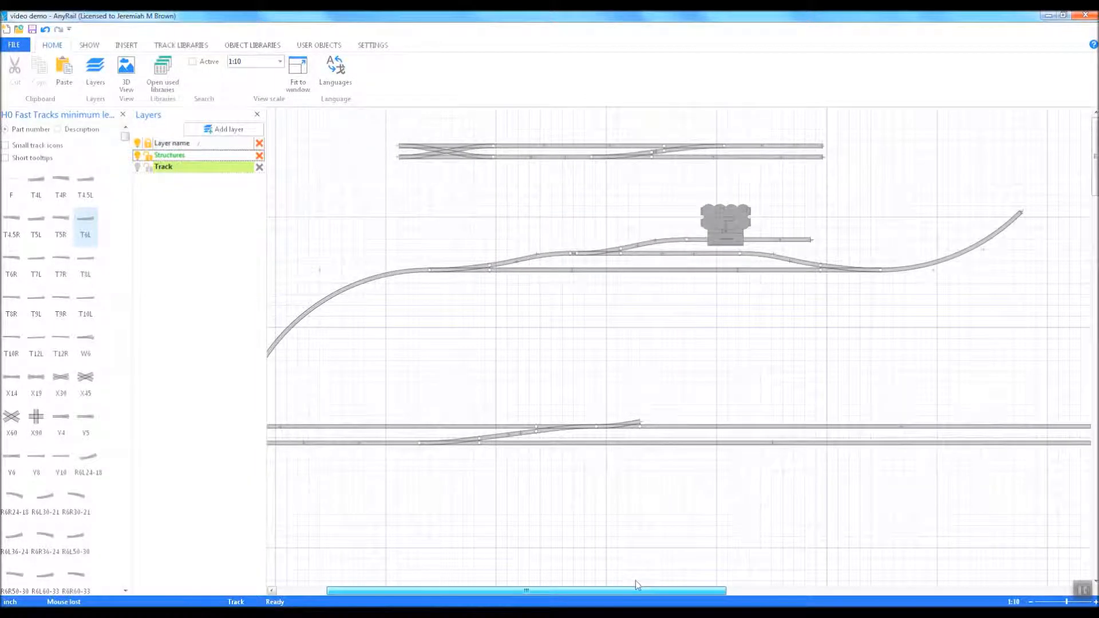
left_click_drag(638, 593, 701, 597)
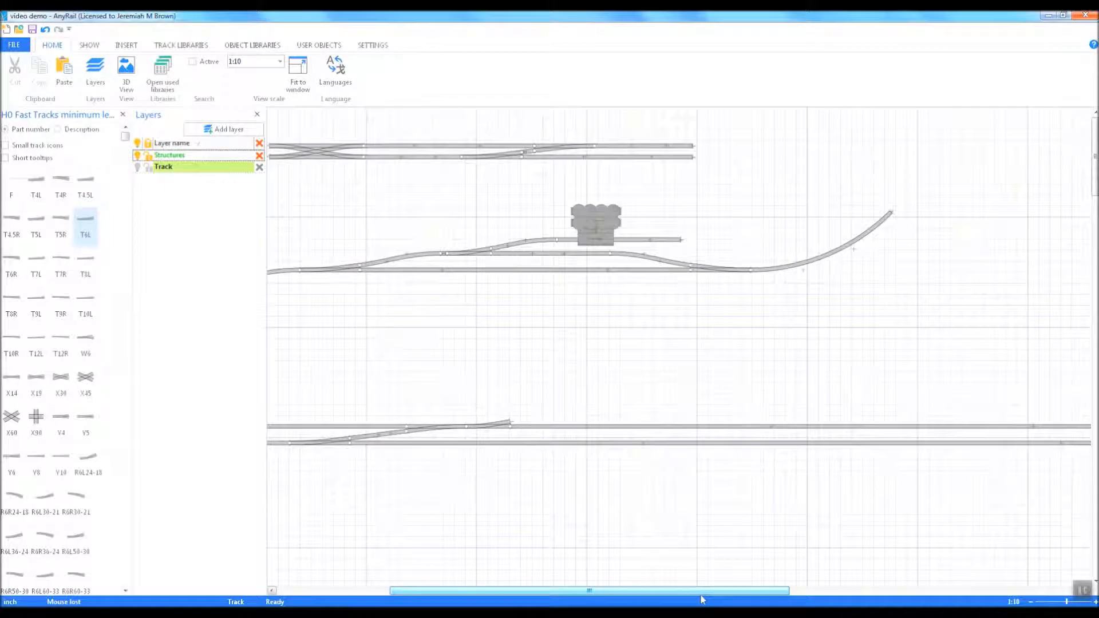
left_click(942, 428)
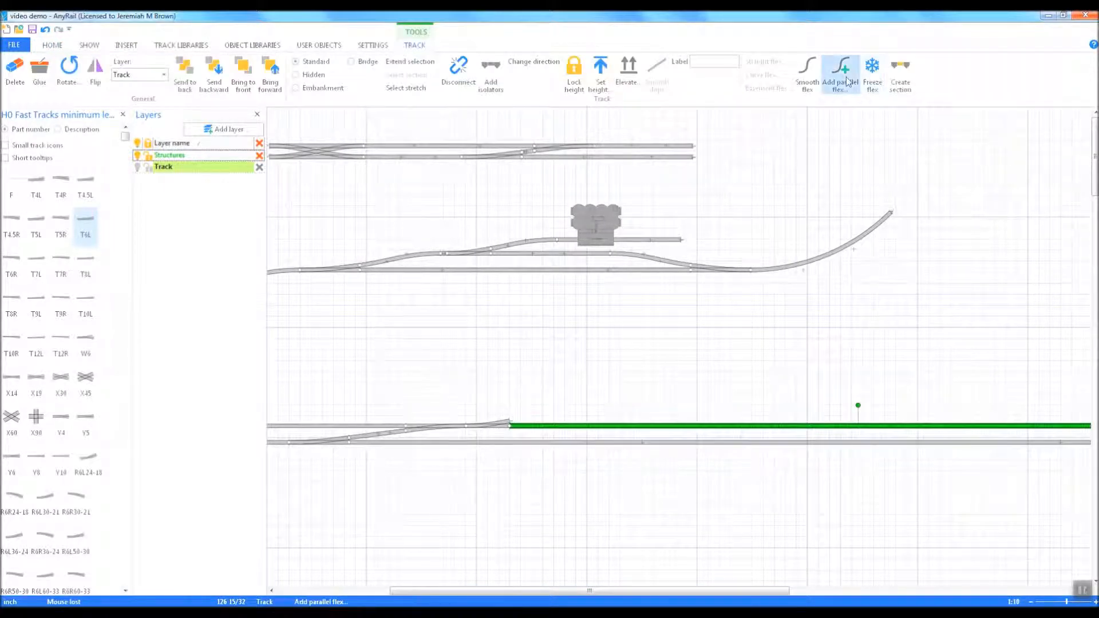
left_click(840, 73)
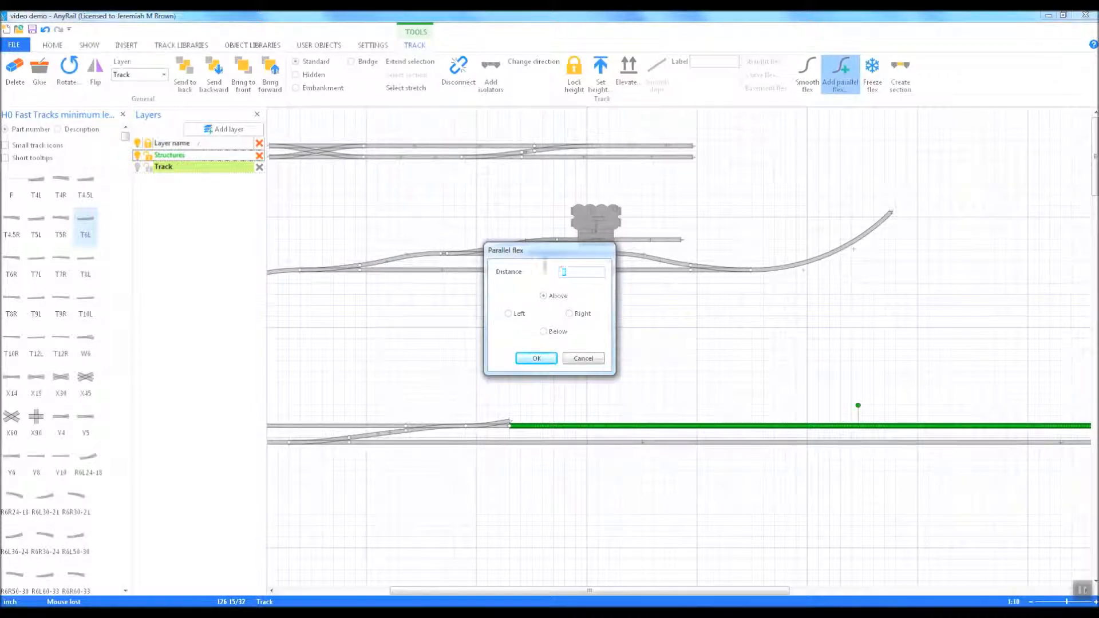
left_click(536, 359)
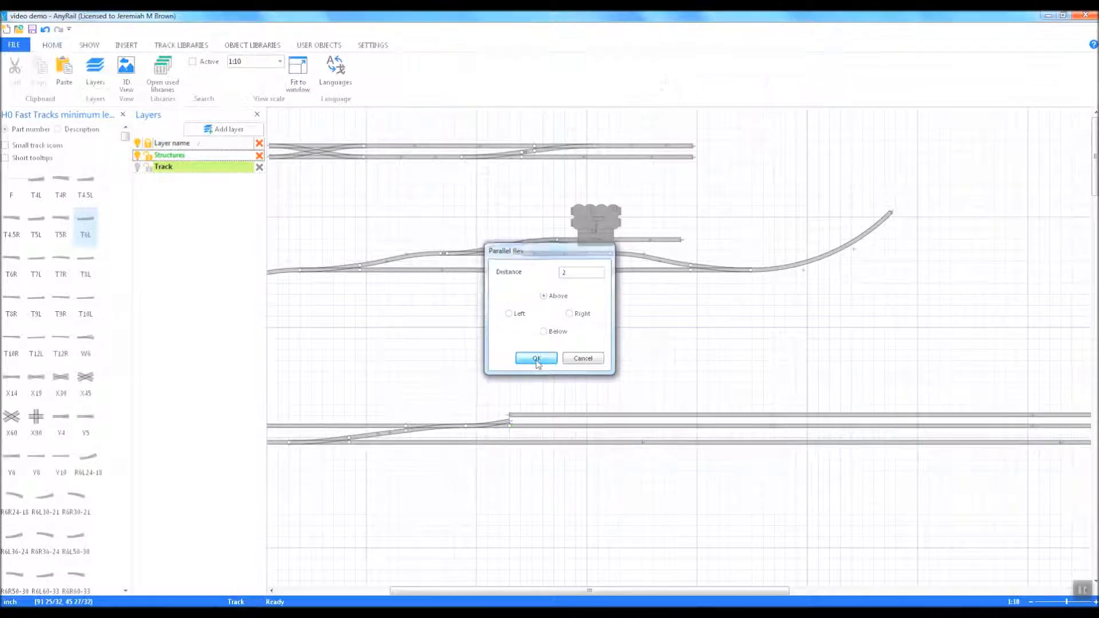
Add a second parallel flex 2 inches above the first new yard track
left_click(818, 418)
right_click(818, 417)
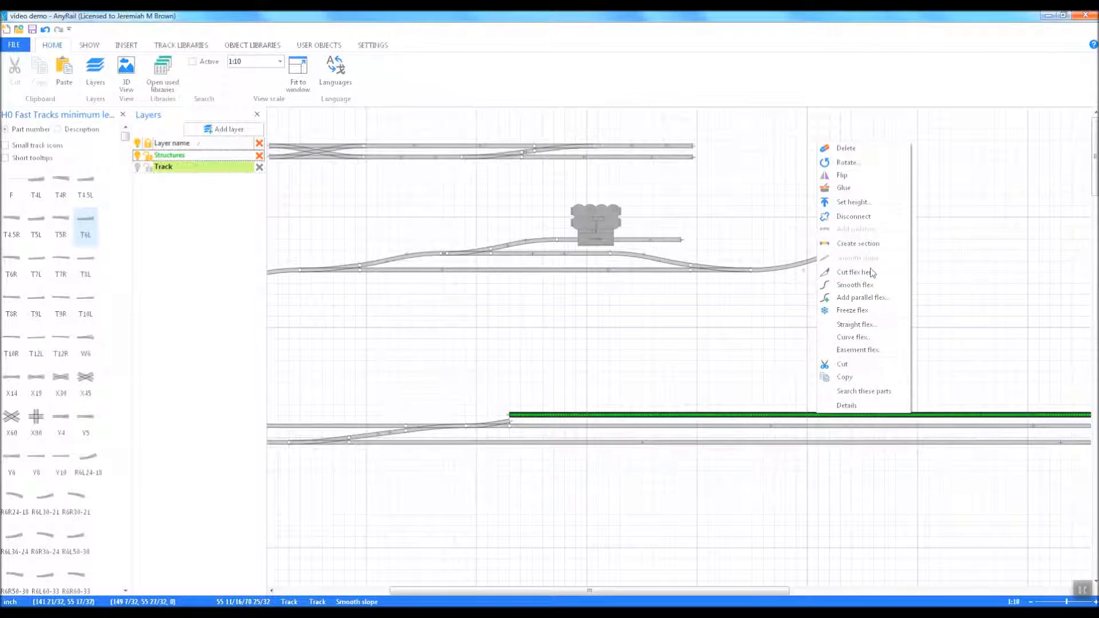
left_click(863, 297)
left_click(554, 359)
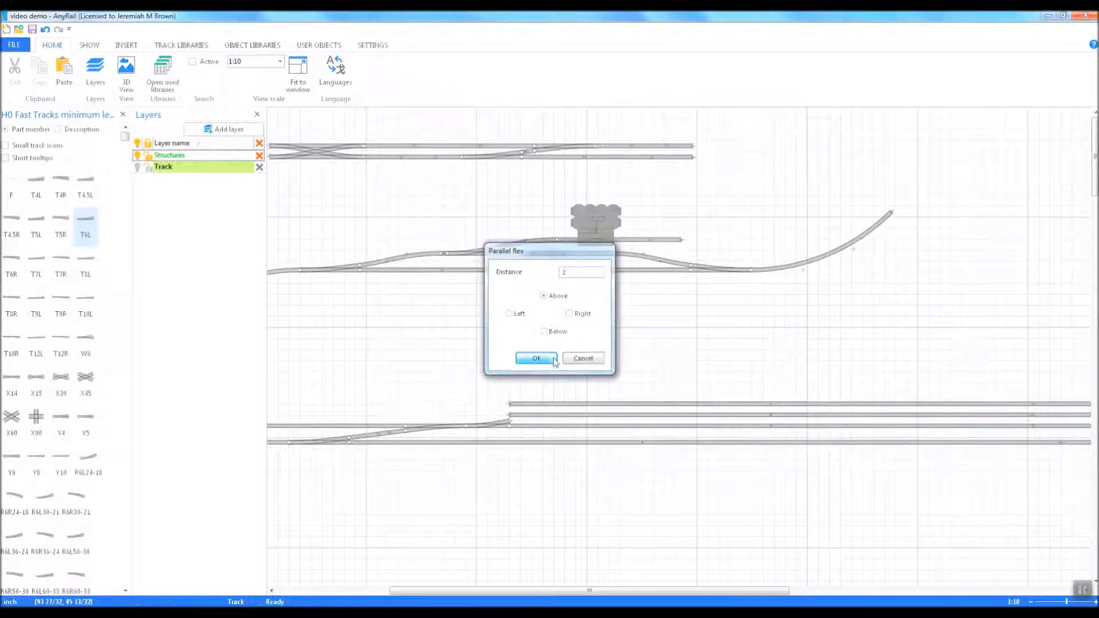
Add another parallel flex above the topmost yard track
right_click(837, 410)
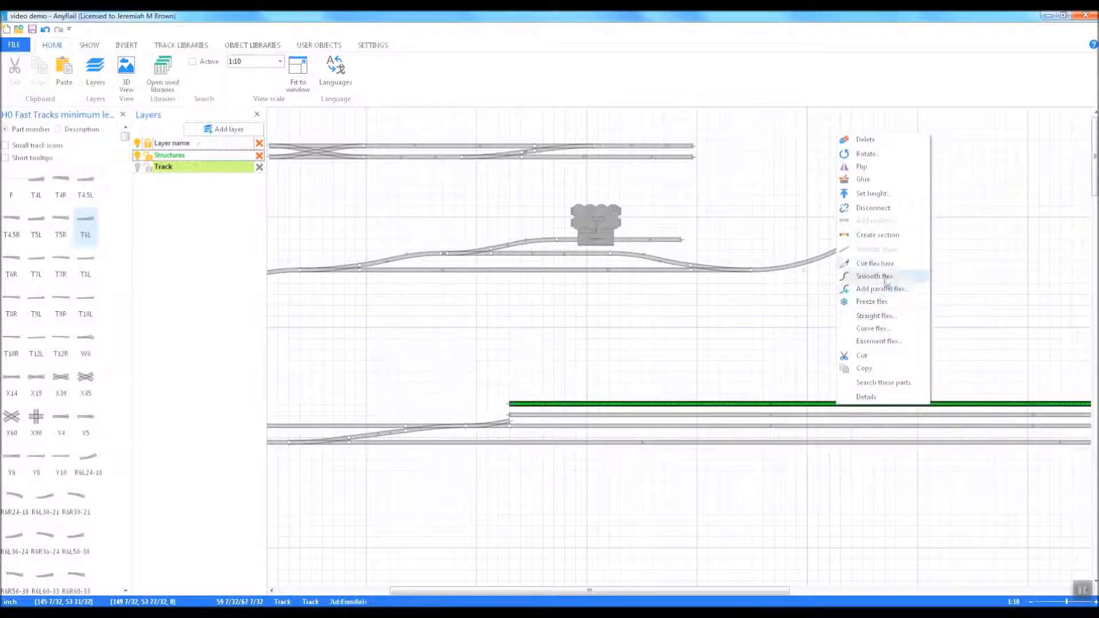
Add three parallel flex tracks above the topmost yard track, each spaced 2 inches above the previous one
left_click(882, 289)
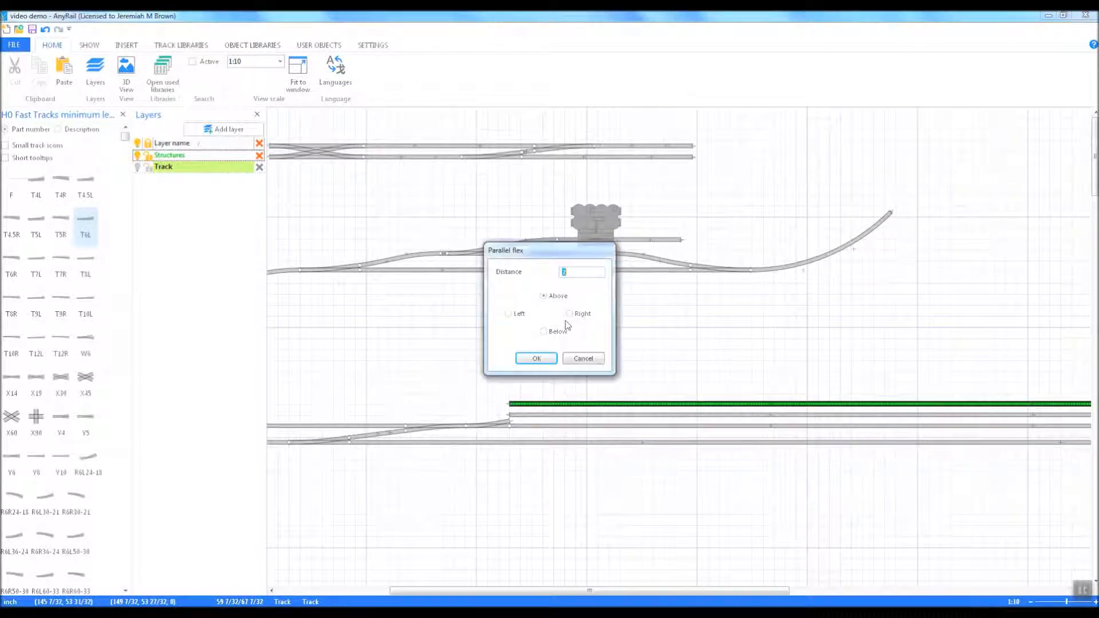
left_click(536, 359)
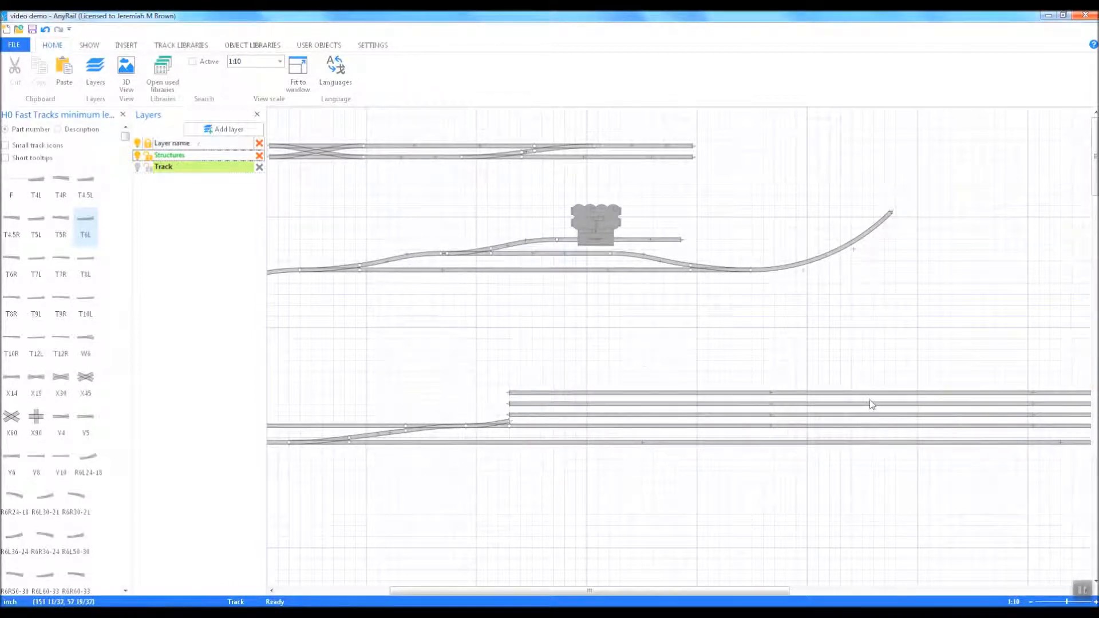
right_click(852, 393)
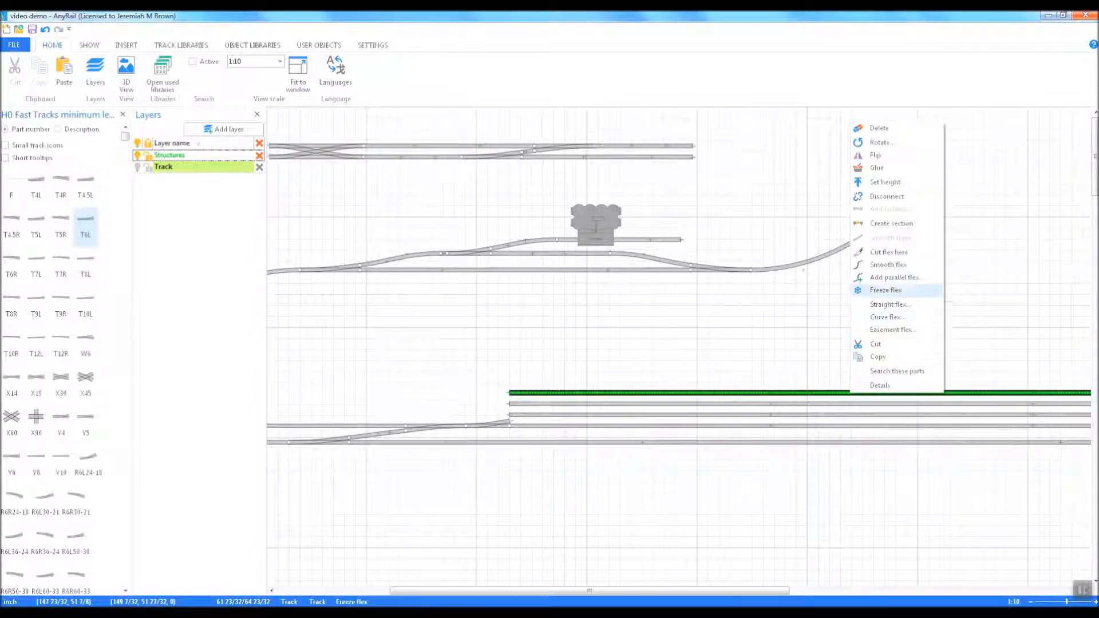
left_click(893, 277)
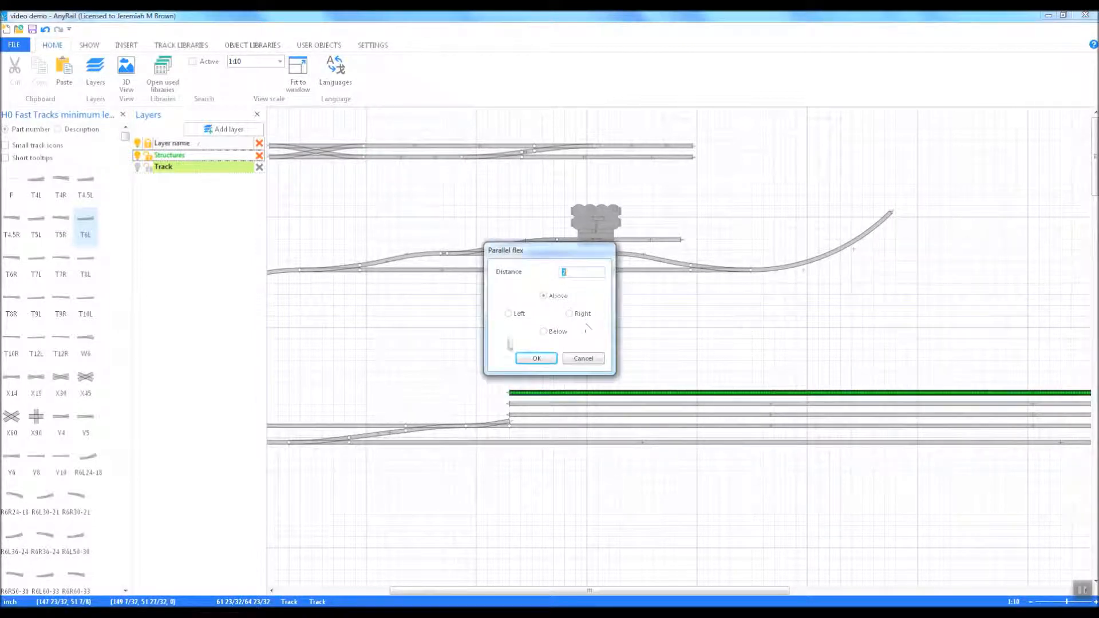
left_click(536, 359)
right_click(849, 382)
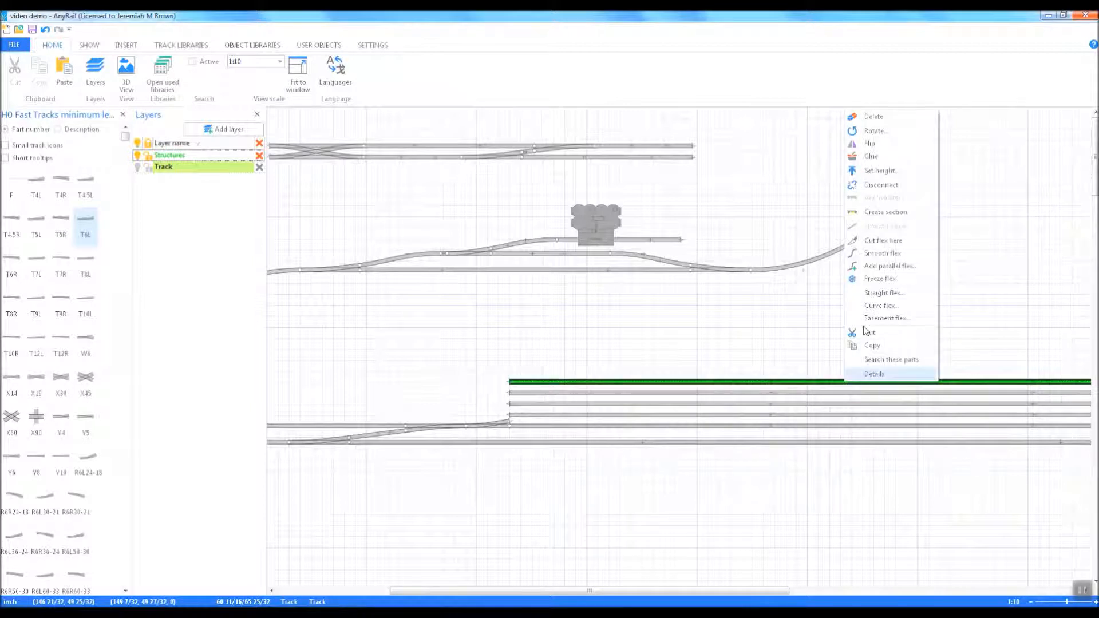
left_click(886, 266)
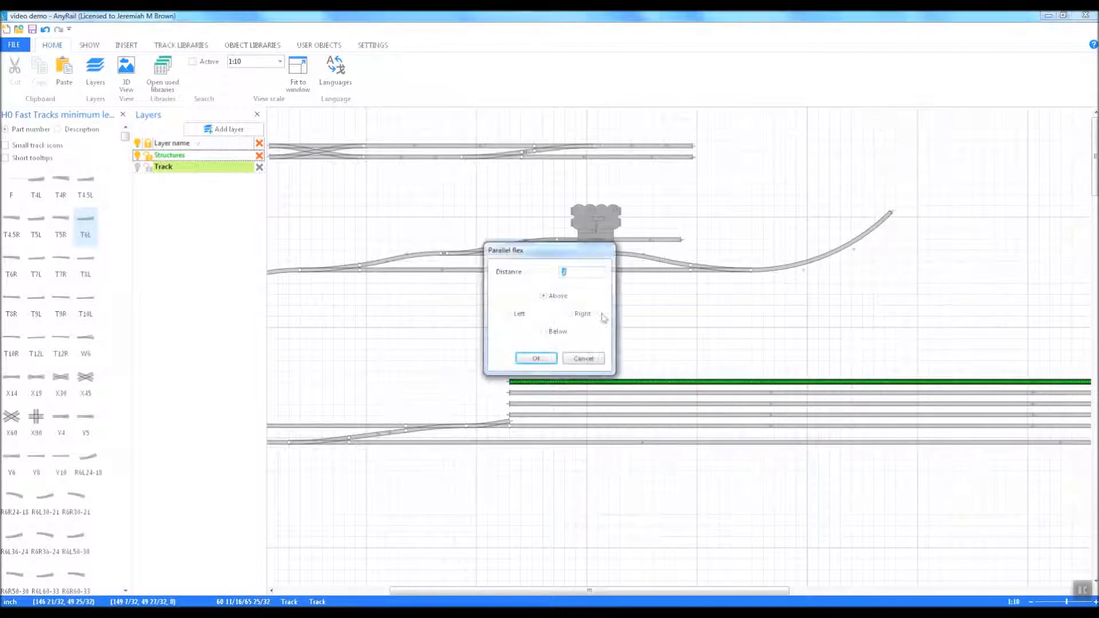
left_click(536, 358)
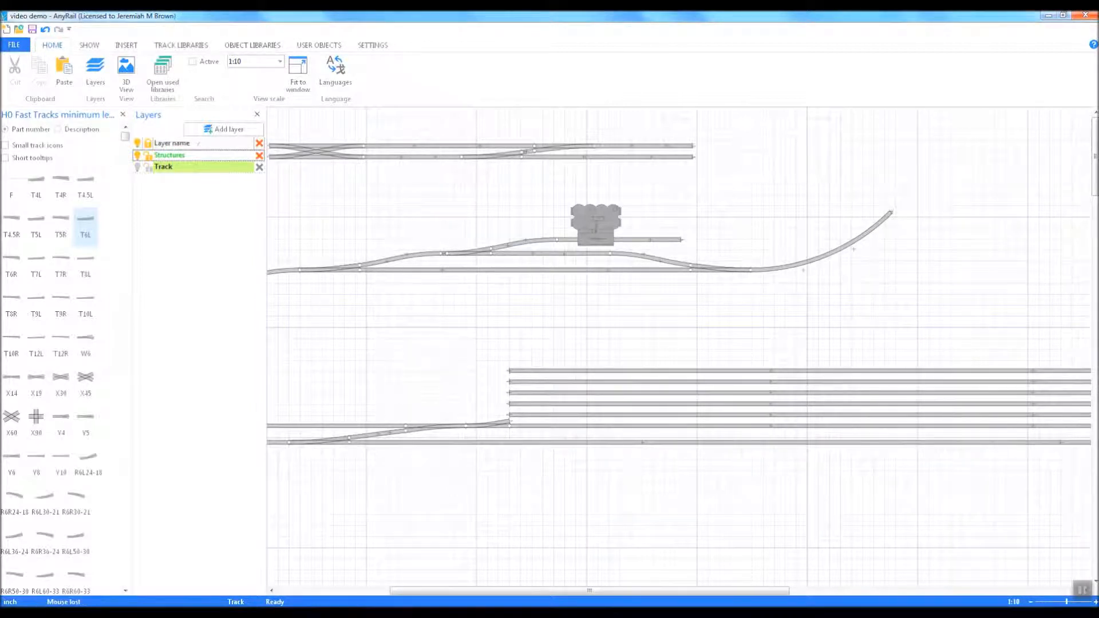
Place a T6R right turnout at the open end of the second yard track from the top
left_click_drag(582, 591, 641, 592)
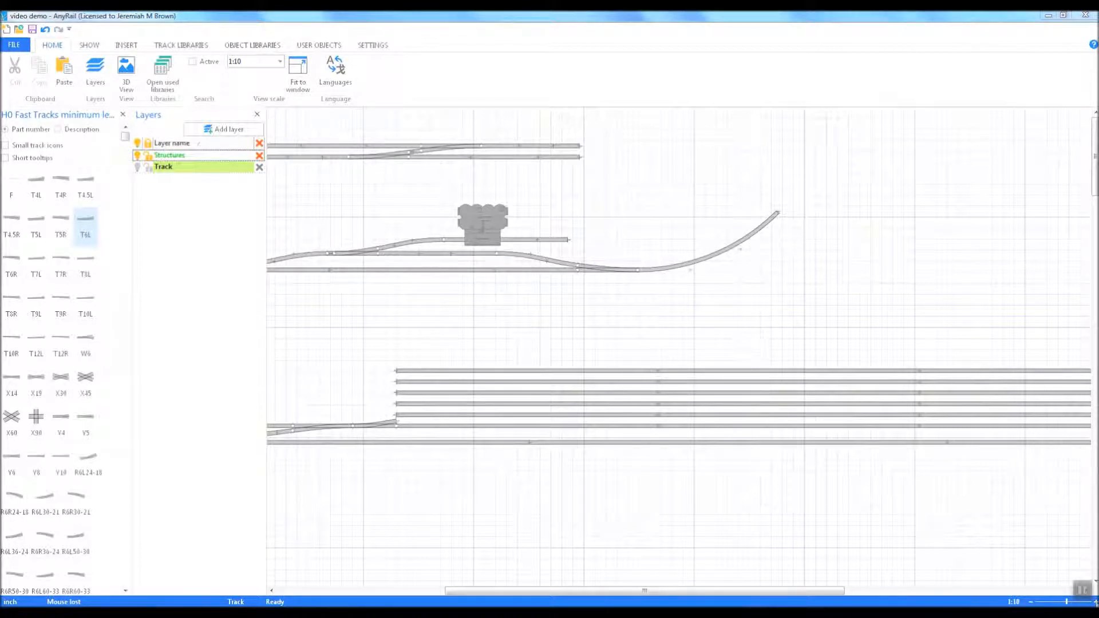
left_click_drag(822, 591, 709, 592)
left_click_drag(1066, 601, 1072, 601)
scroll(1070, 578, "down", 3)
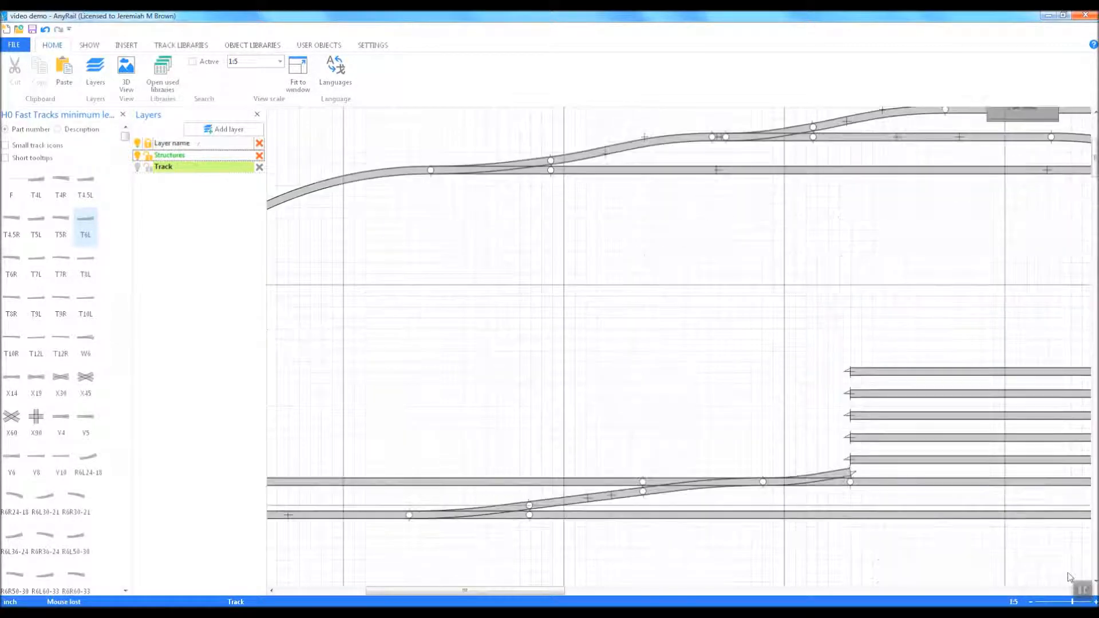
scroll(1068, 576, "down", 2)
left_click_drag(533, 593, 627, 595)
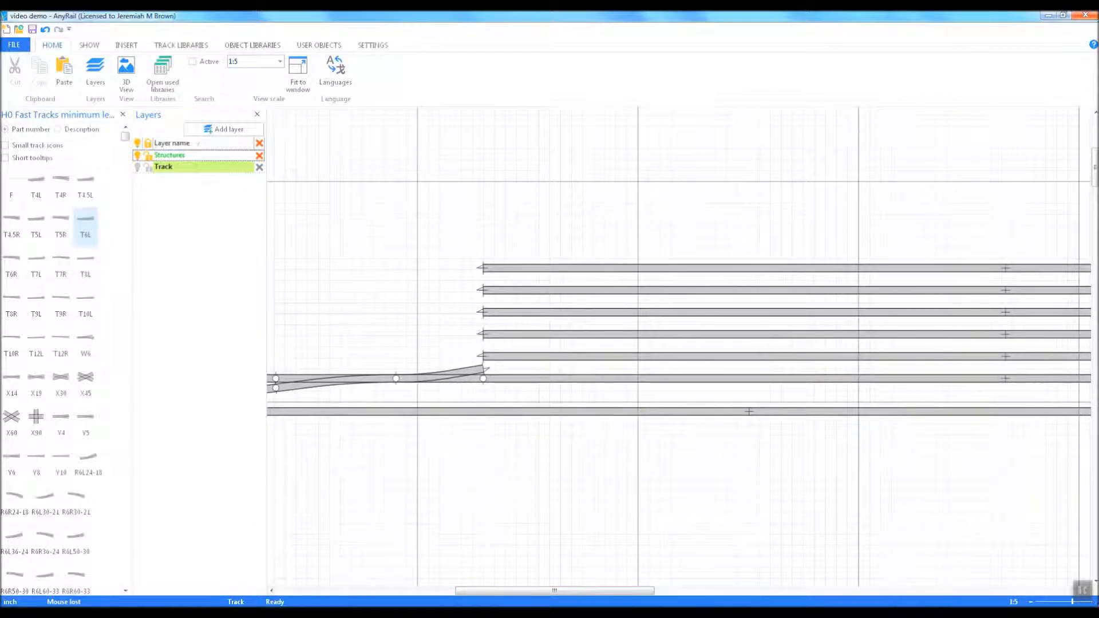
left_click(1096, 601)
left_click(1095, 602)
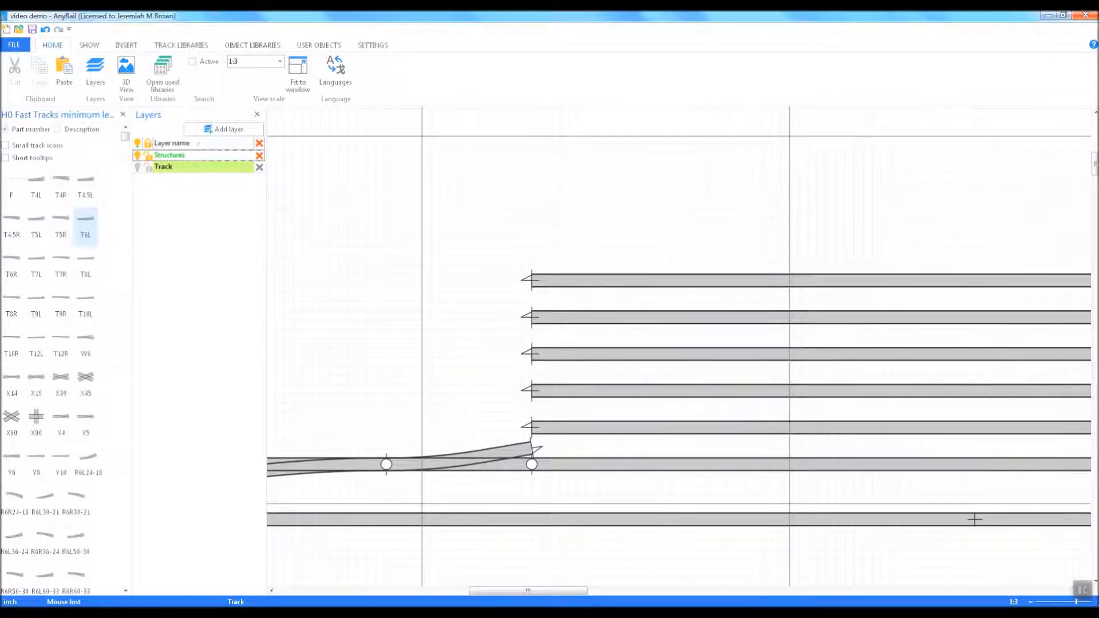
left_click(1096, 601)
scroll(1007, 558, "down", 8)
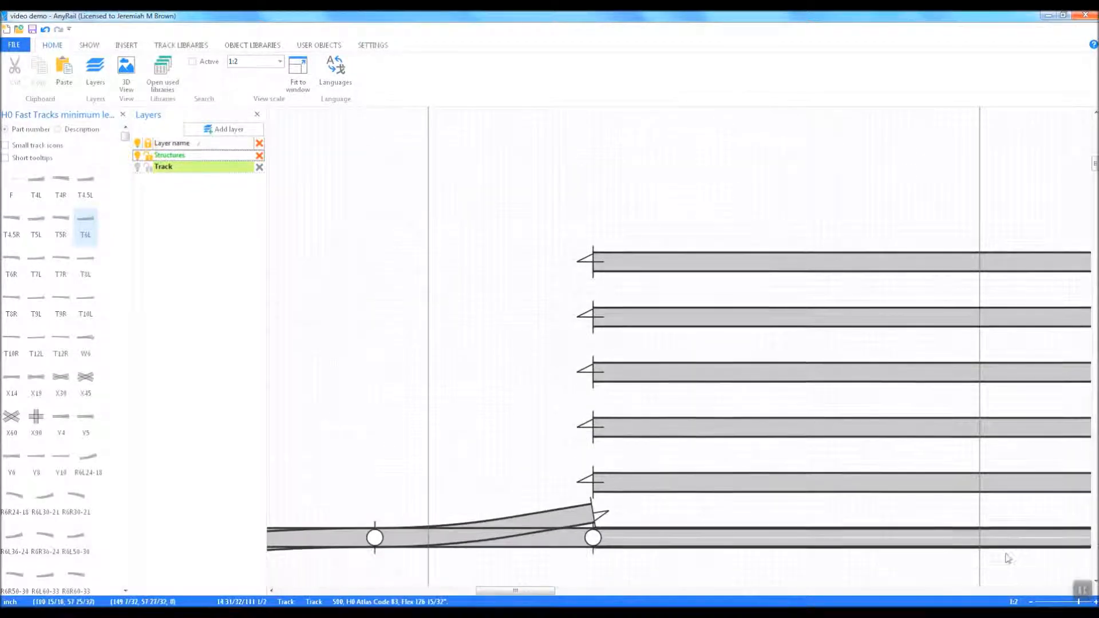
scroll(1007, 558, "down", 1)
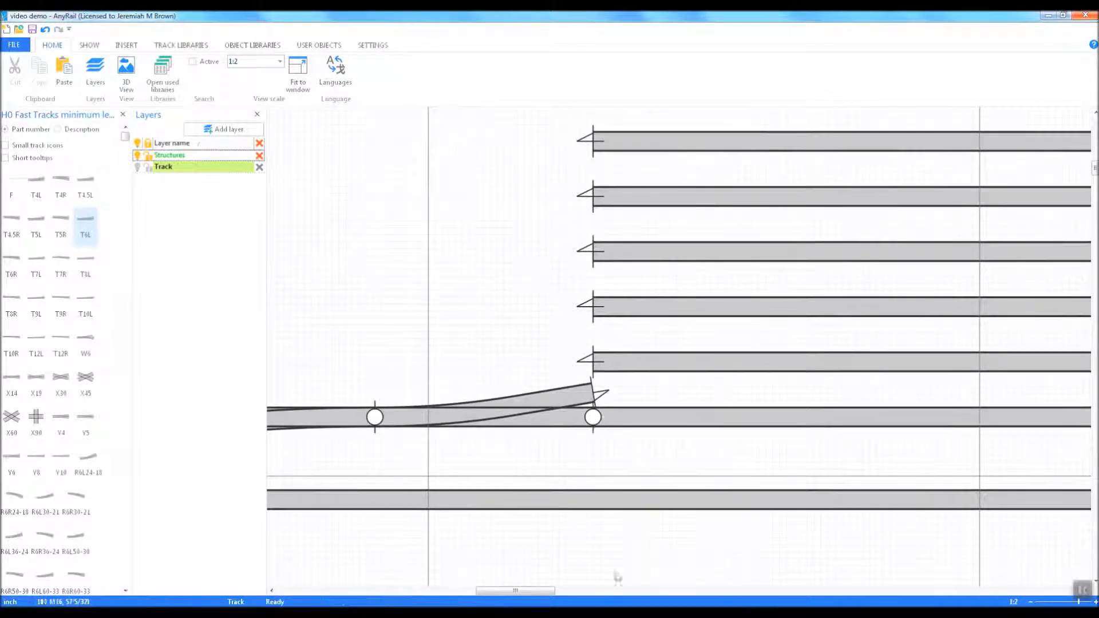
left_click_drag(547, 596, 556, 596)
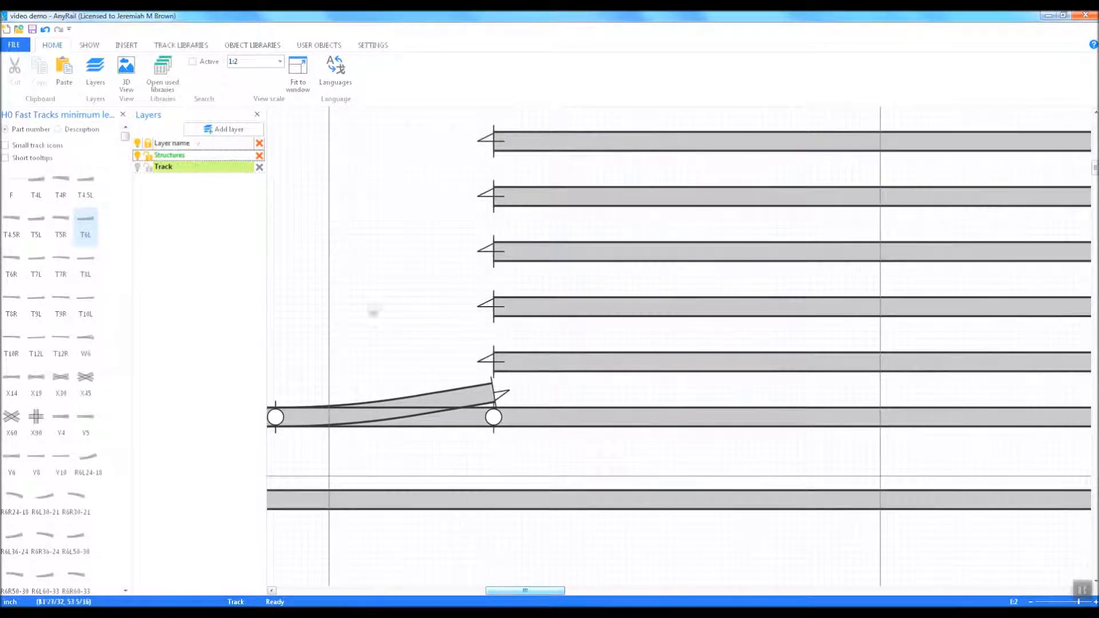
left_click_drag(11, 263, 316, 253)
left_click_drag(379, 267, 436, 185)
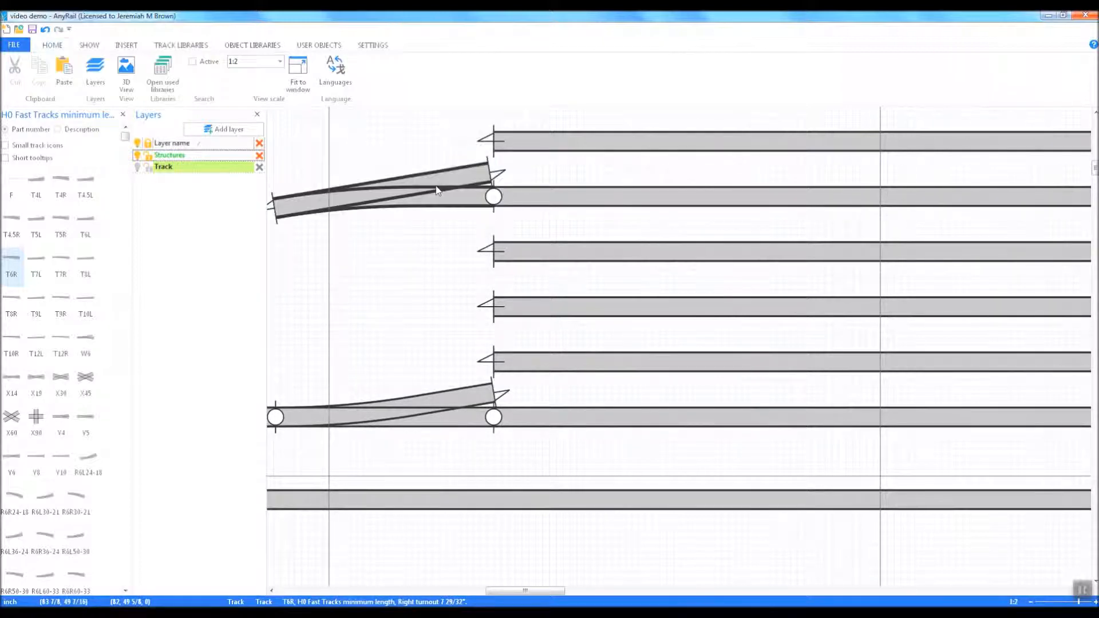
Disconnect the T6R turnout from the yard track and join it to the diverging end of the lower yard turnout
right_click(493, 197)
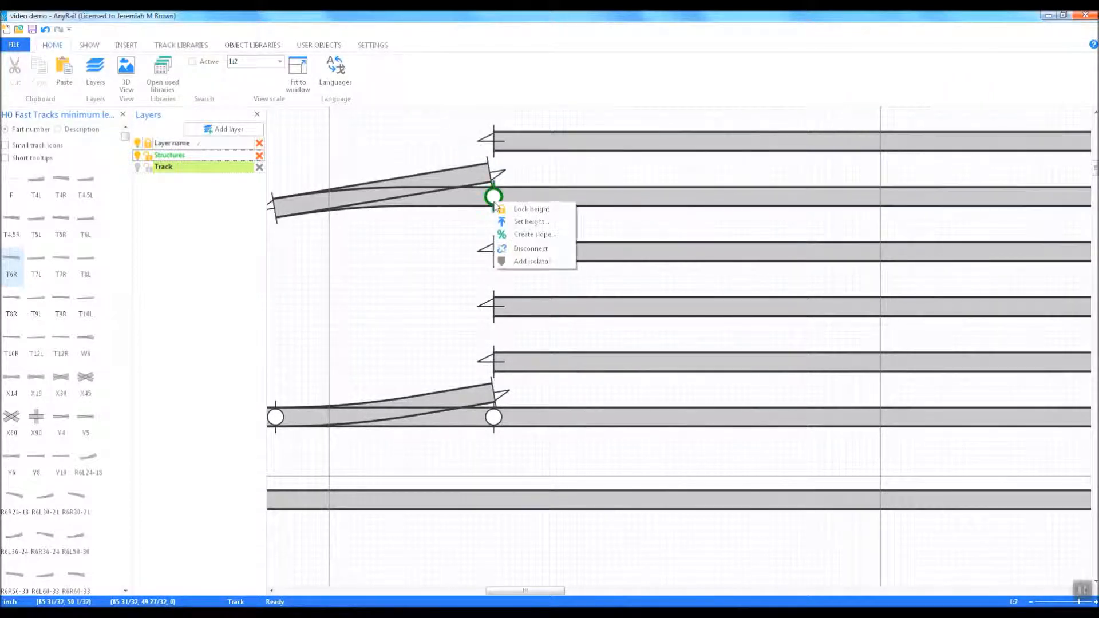
left_click(541, 249)
left_click_drag(406, 200, 633, 384)
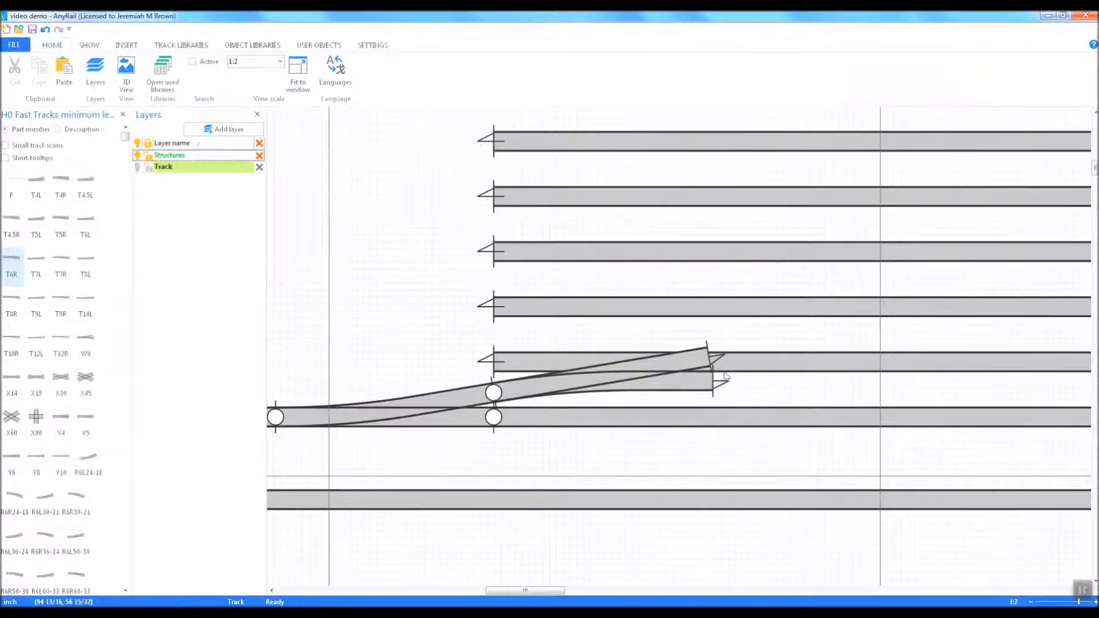
Disconnect the T6R turnout from the lower turnout and set it aside over the yard tracks
right_click(494, 393)
left_click(531, 446)
left_click_drag(552, 393, 651, 324)
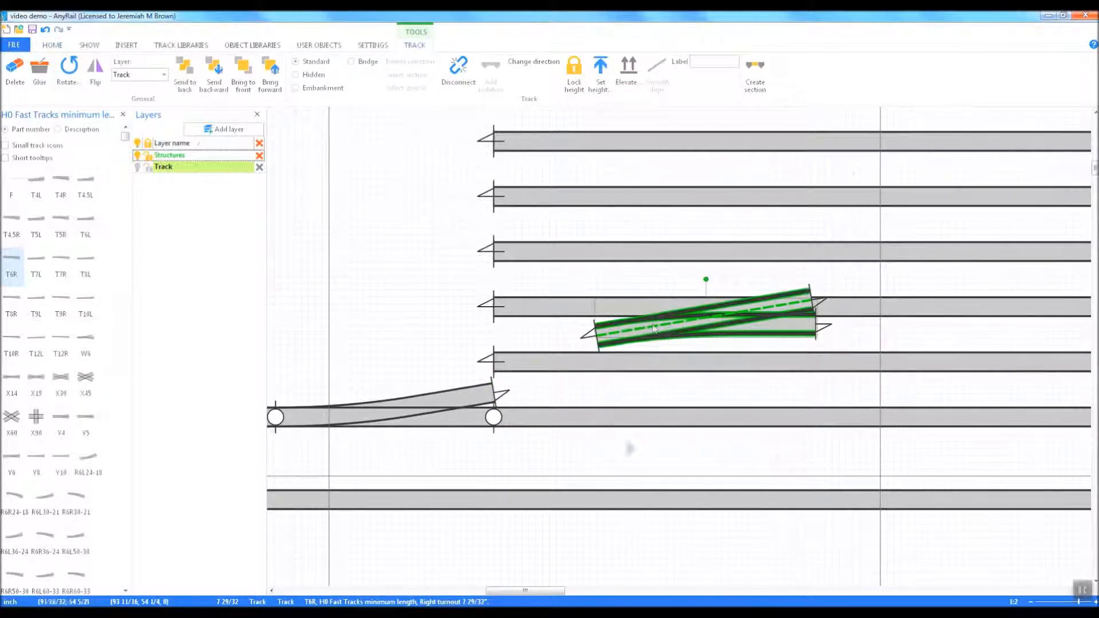
Cut the long main flex track near its far end, disconnect the roughly 62 1/2 inch piece, and move it above the main line
left_click_drag(532, 591, 328, 591)
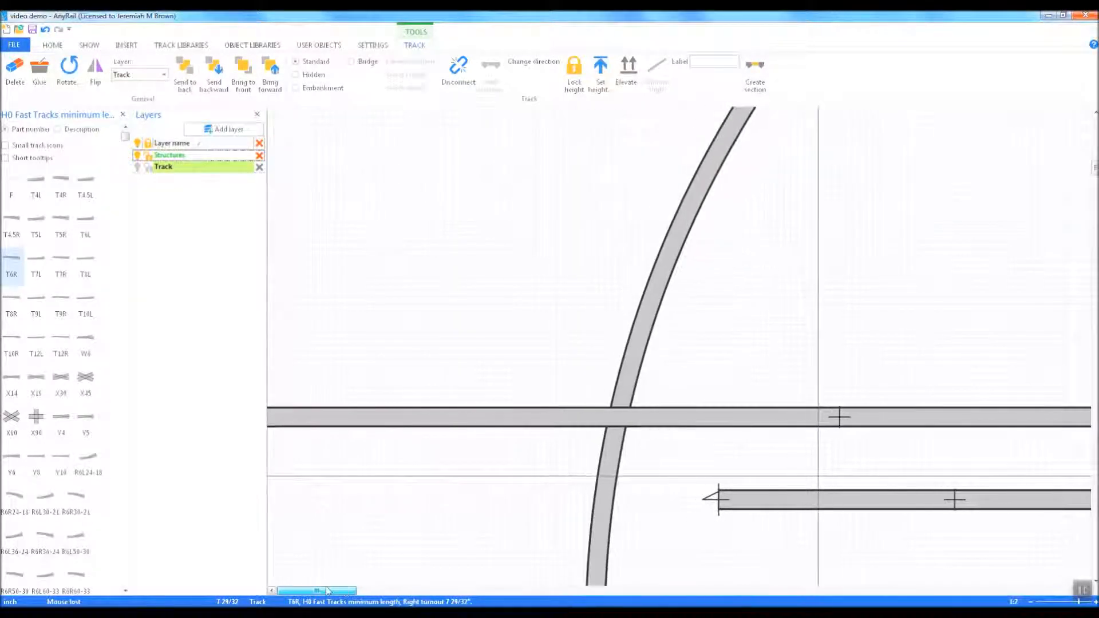
right_click(436, 424)
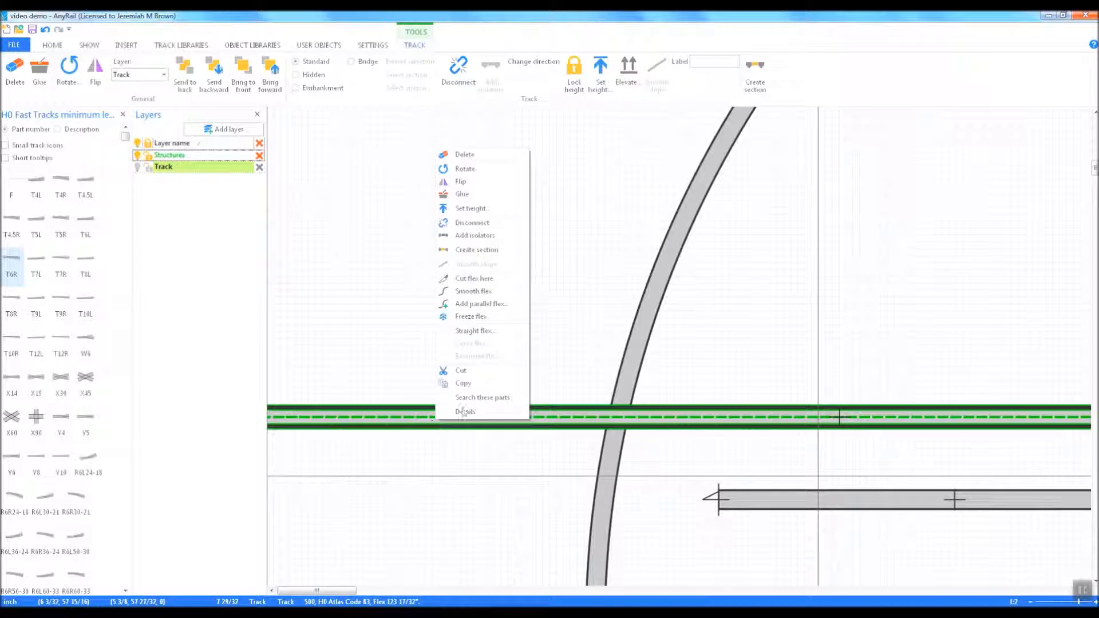
left_click(481, 279)
right_click(434, 417)
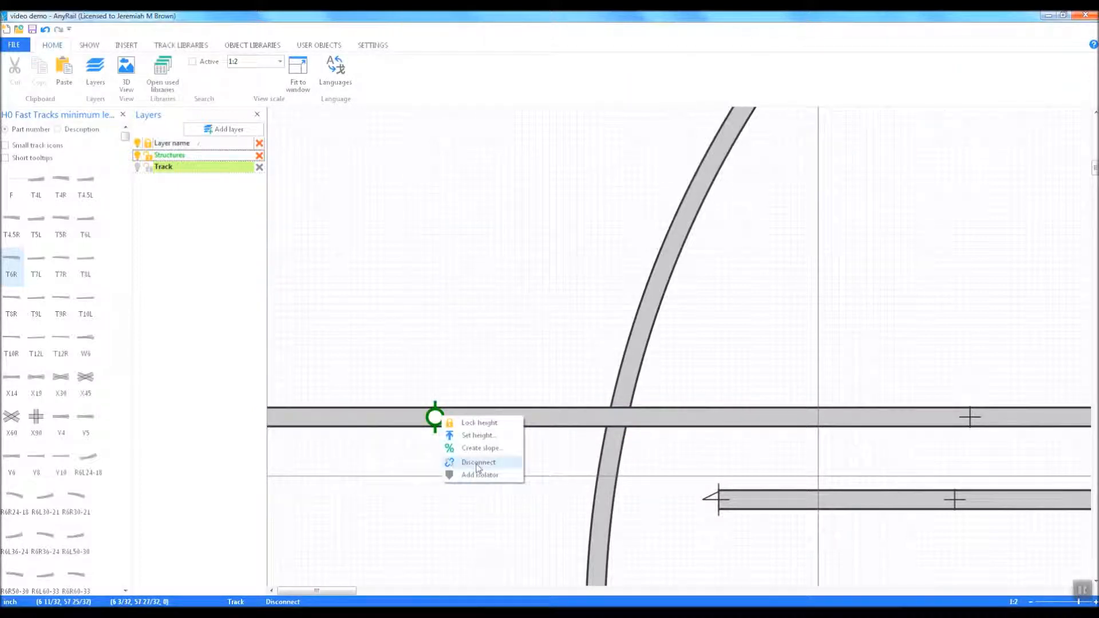
left_click(478, 466)
left_click_drag(385, 423, 1084, 269)
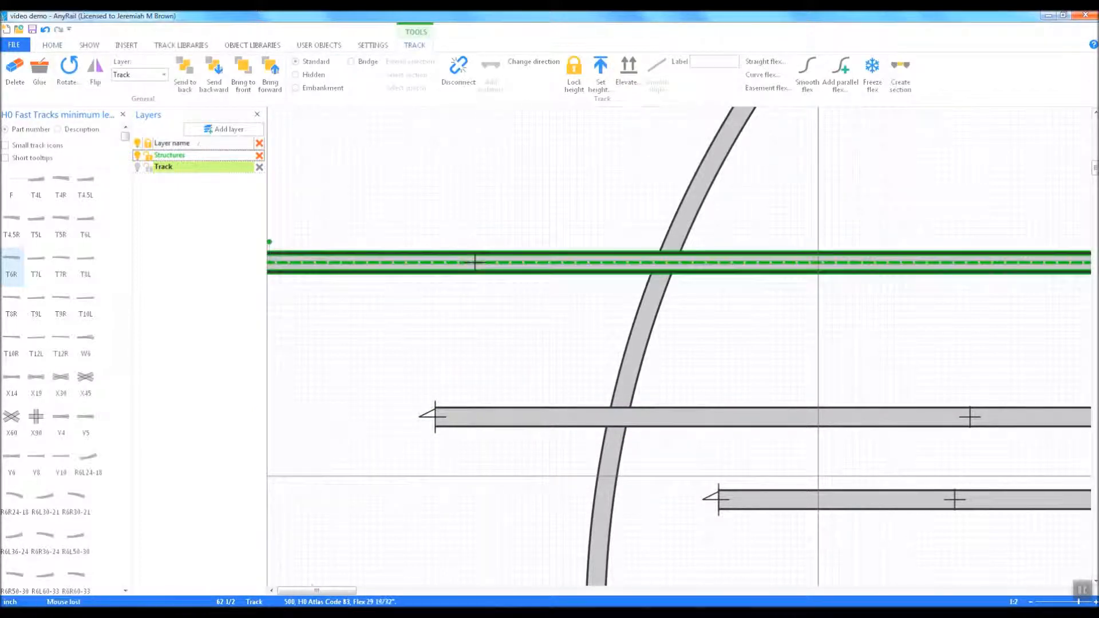
Cut a 6 23/32 inch piece from the open end of the detached flex track and disconnect it
left_click_drag(321, 592, 364, 592)
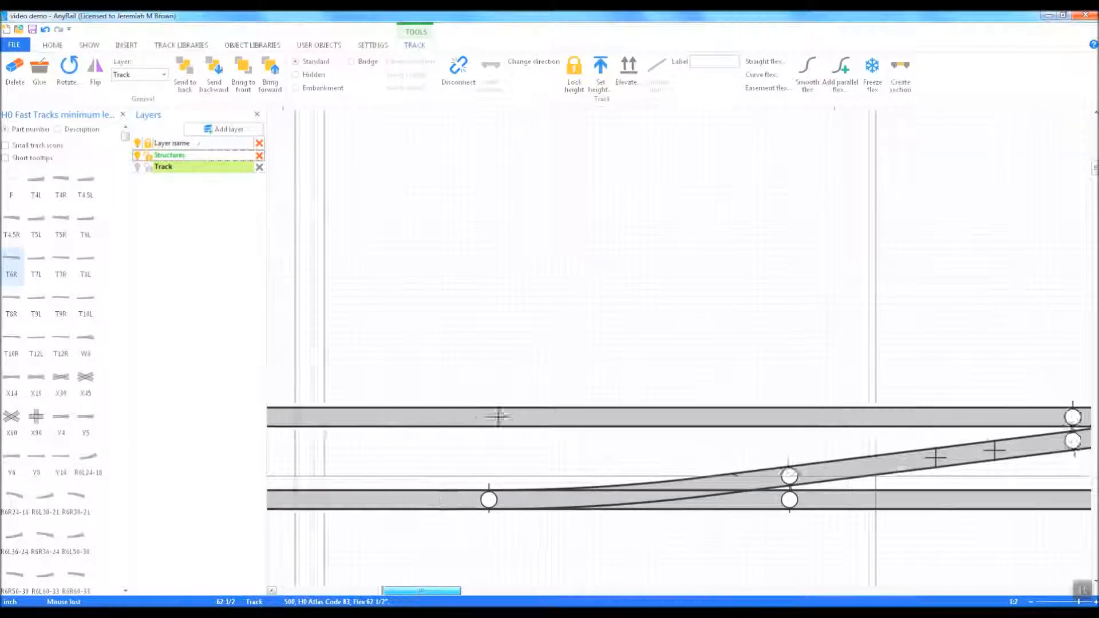
left_click(518, 280)
right_click(502, 267)
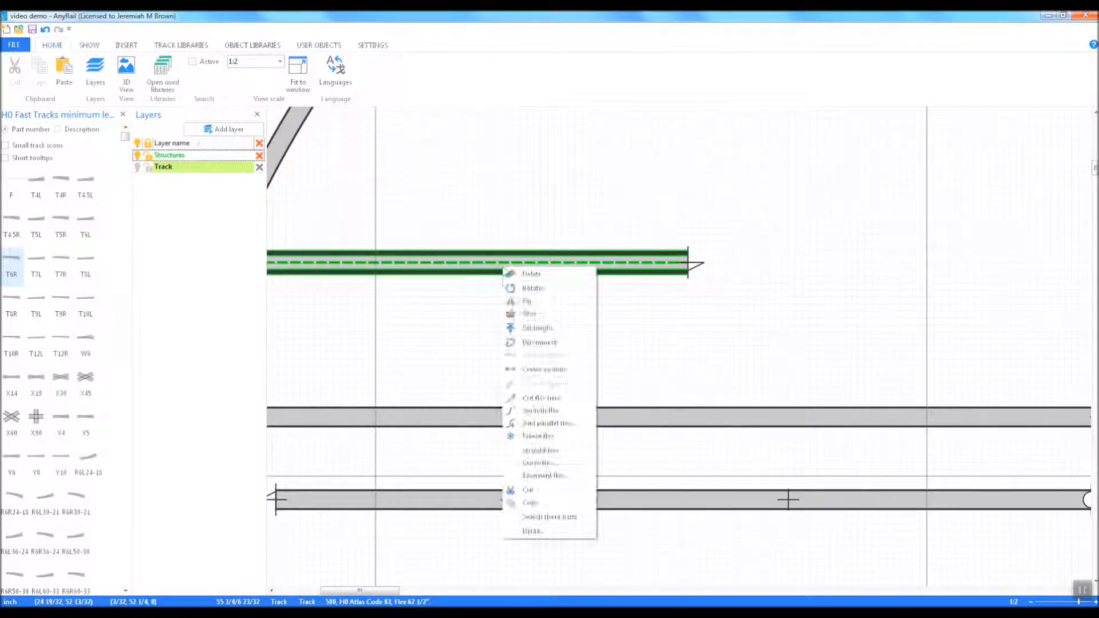
left_click(538, 396)
right_click(503, 260)
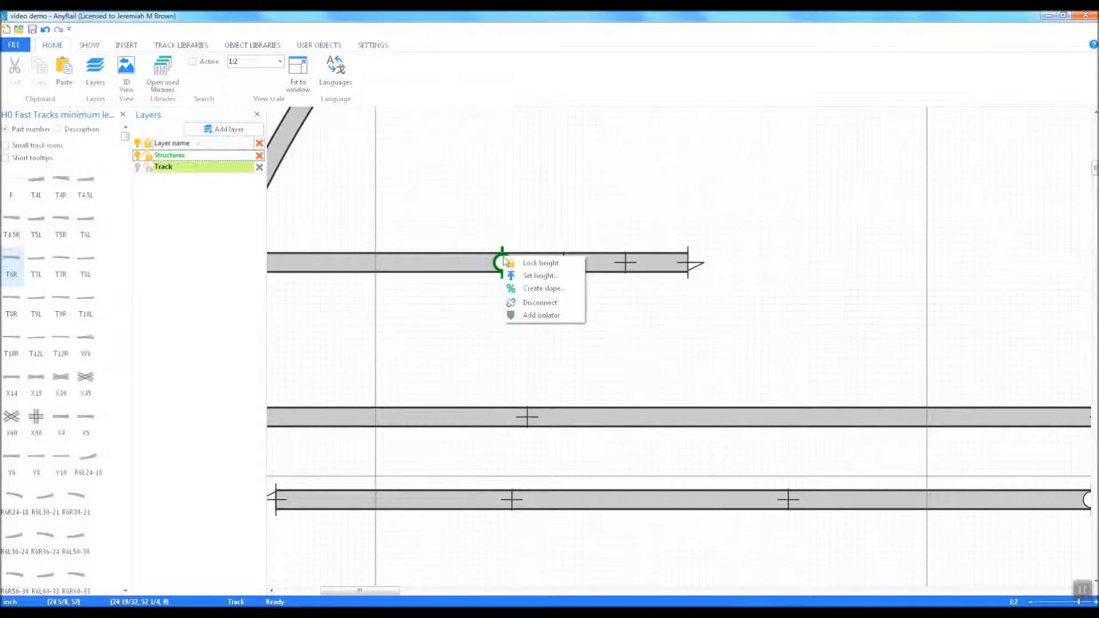
left_click(522, 315)
Move the short flex piece to the yard and connect it to the diverging end of the lower turnout
left_click_drag(536, 270, 1037, 327)
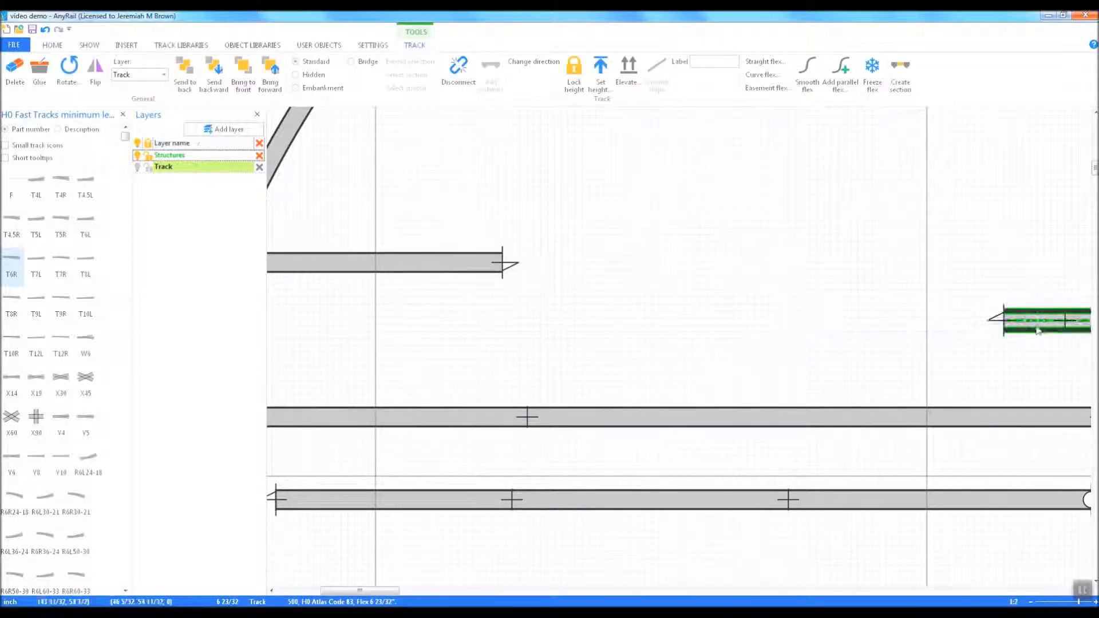
left_click_drag(374, 593, 434, 594)
left_click_drag(549, 324, 1057, 319)
left_click_drag(415, 591, 488, 590)
left_click_drag(375, 322, 1026, 388)
left_click(495, 586)
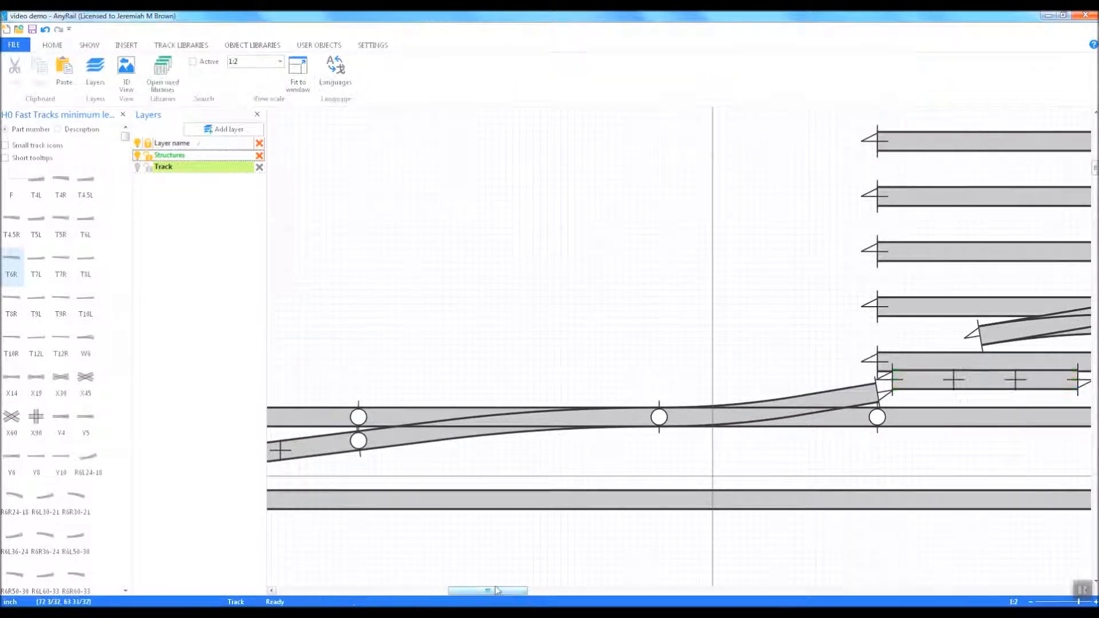
left_click_drag(495, 593, 517, 590)
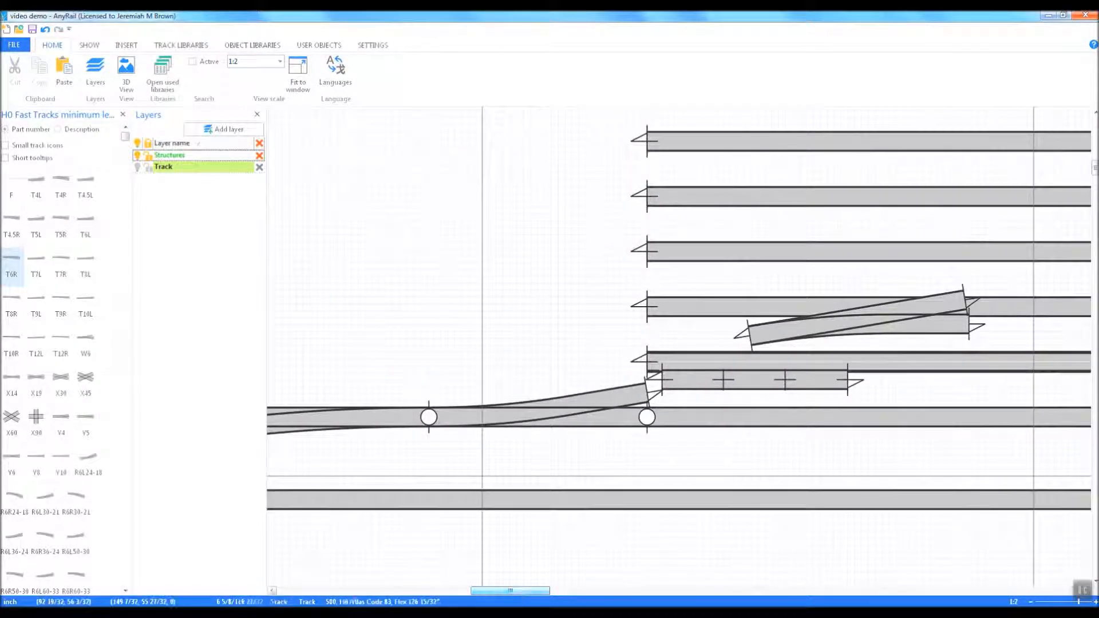
left_click_drag(773, 394, 753, 404)
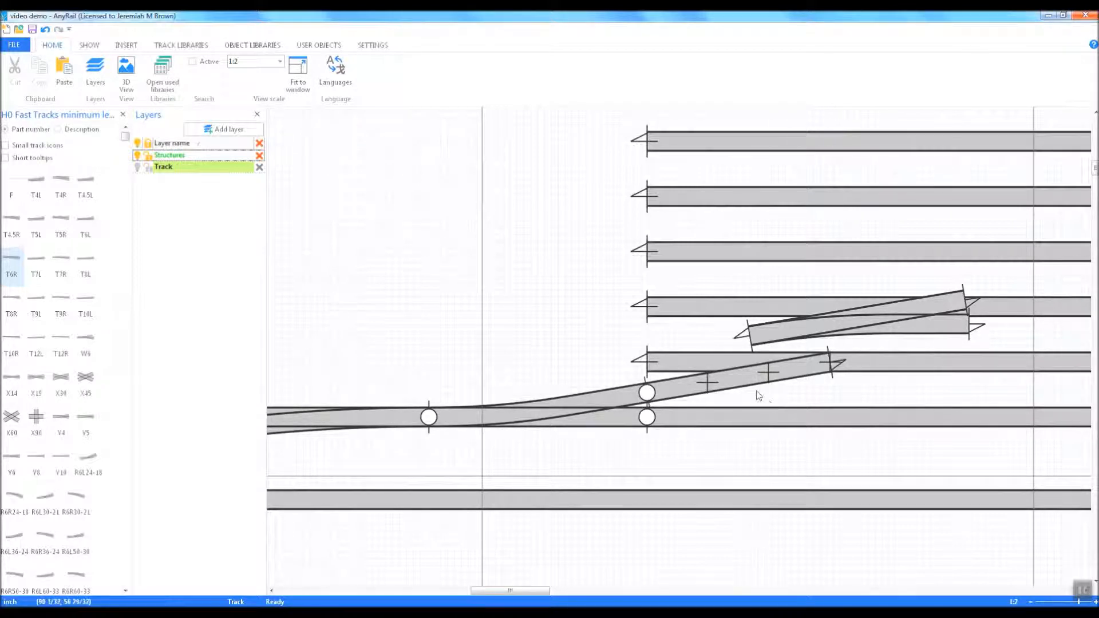
Copy the short flex piece and attach the pasted copy to the diverging end of the loose T6R turnout
right_click(746, 382)
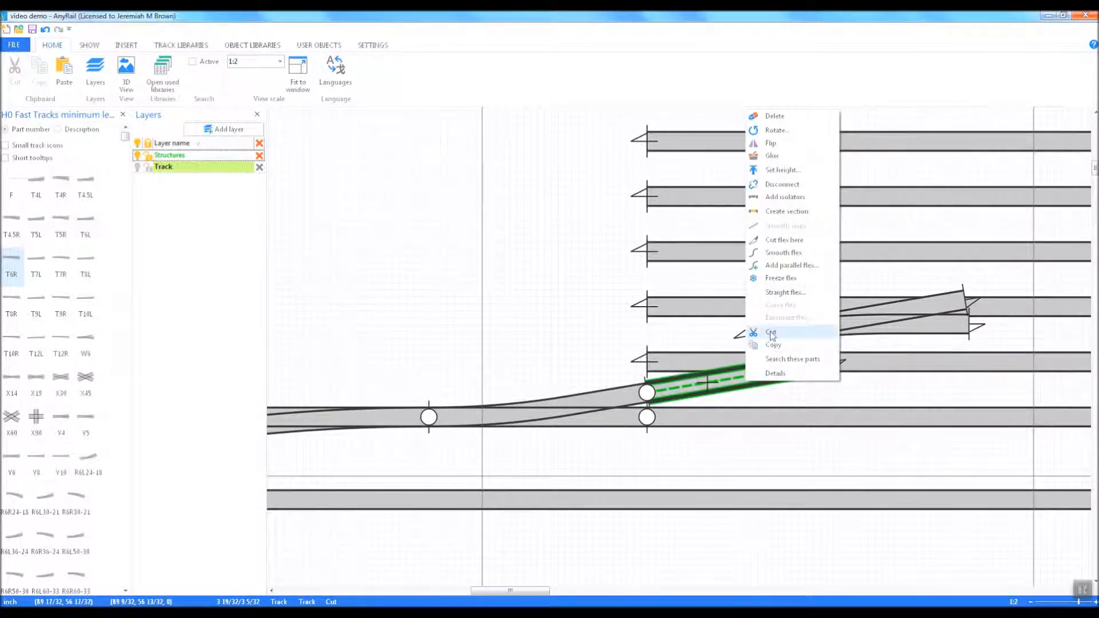
left_click(771, 333)
right_click(434, 197)
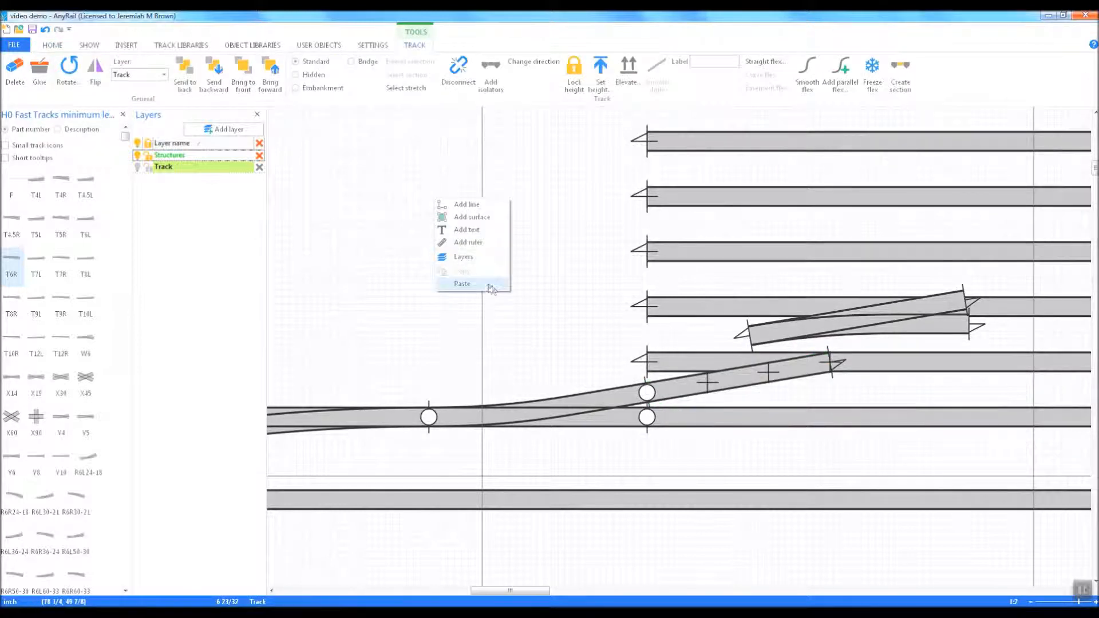
left_click(491, 285)
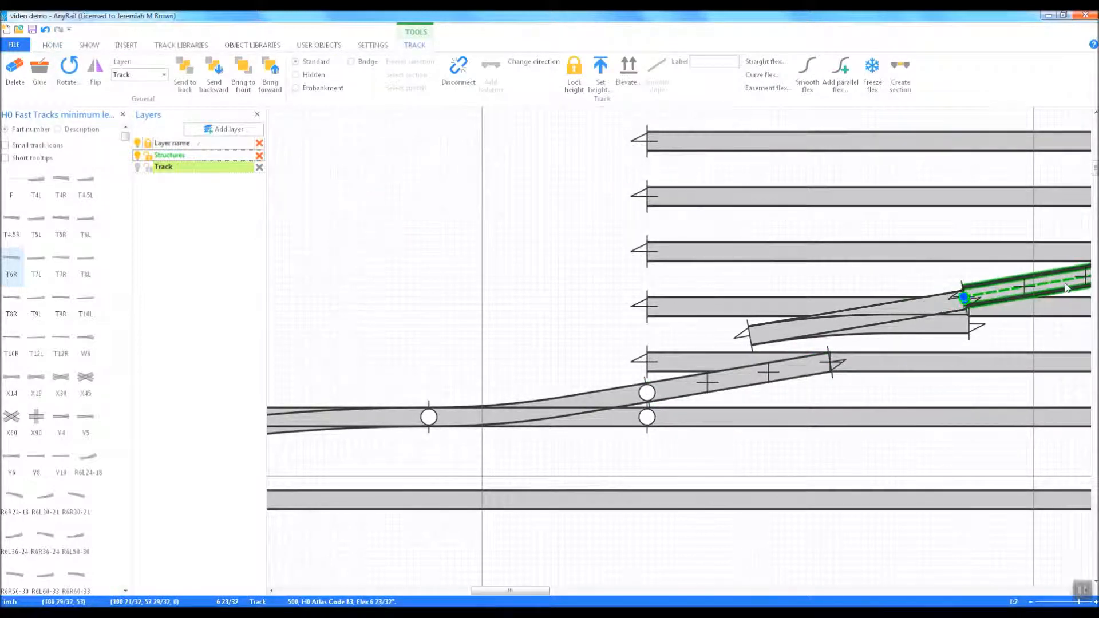
left_click(1065, 287)
Move the loose T6R turnout with its attached flex piece onto the ladder line, aligning its horizontal leg with the second yard track
left_click_drag(488, 593, 513, 593)
left_click_drag(628, 323, 636, 365)
left_click(631, 395)
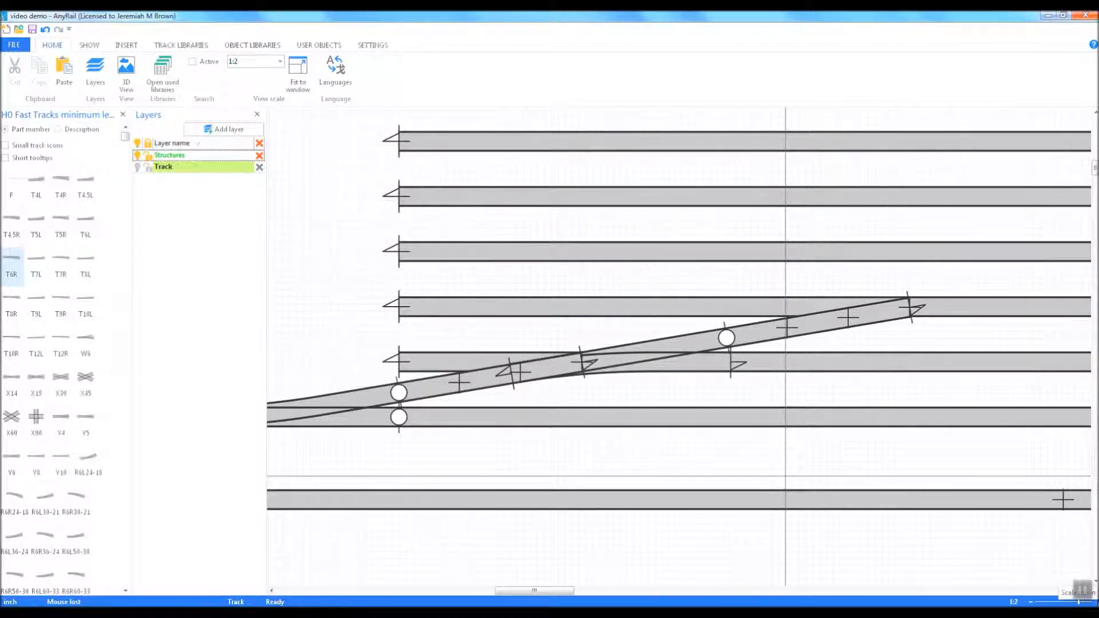
Examine at close range how the loose turnout overlaps the ladder flex piece and lines up with the second yard track
left_click(1096, 601)
scroll(1072, 595, "down", 5)
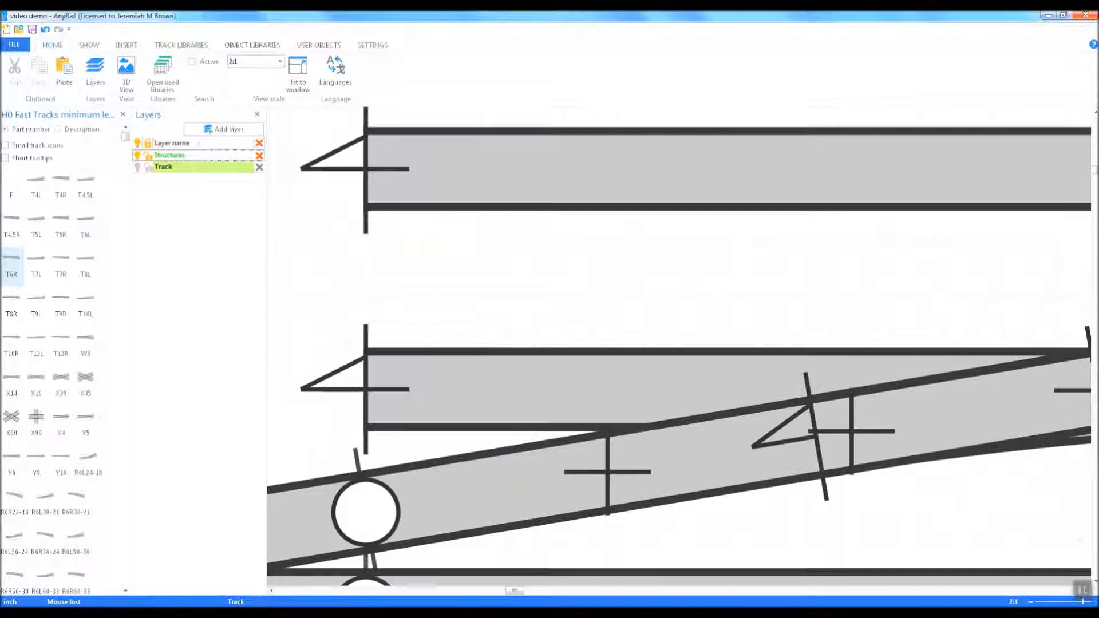
left_click(1094, 602)
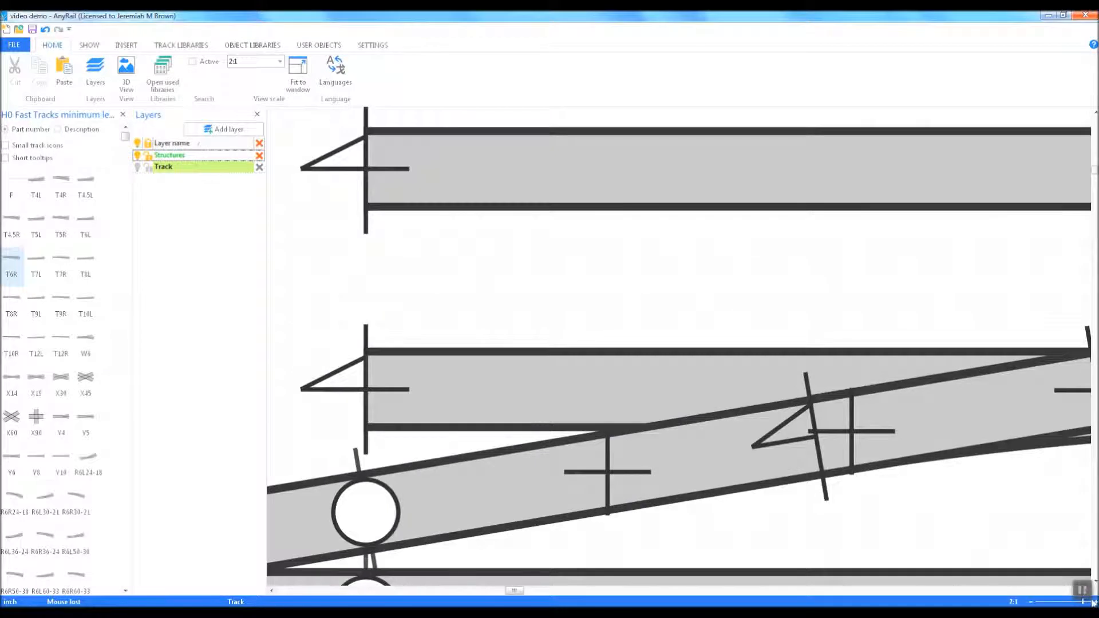
scroll(1092, 597, "down", 6)
scroll(1092, 598, "up", 1)
left_click_drag(516, 593, 531, 602)
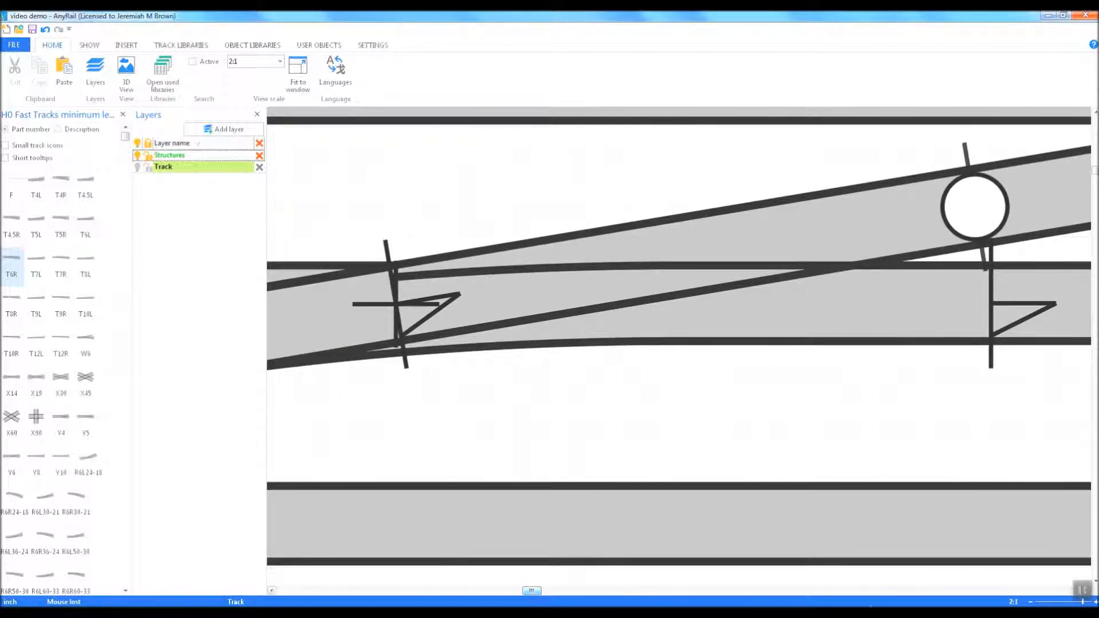
scroll(810, 505, "down", 1)
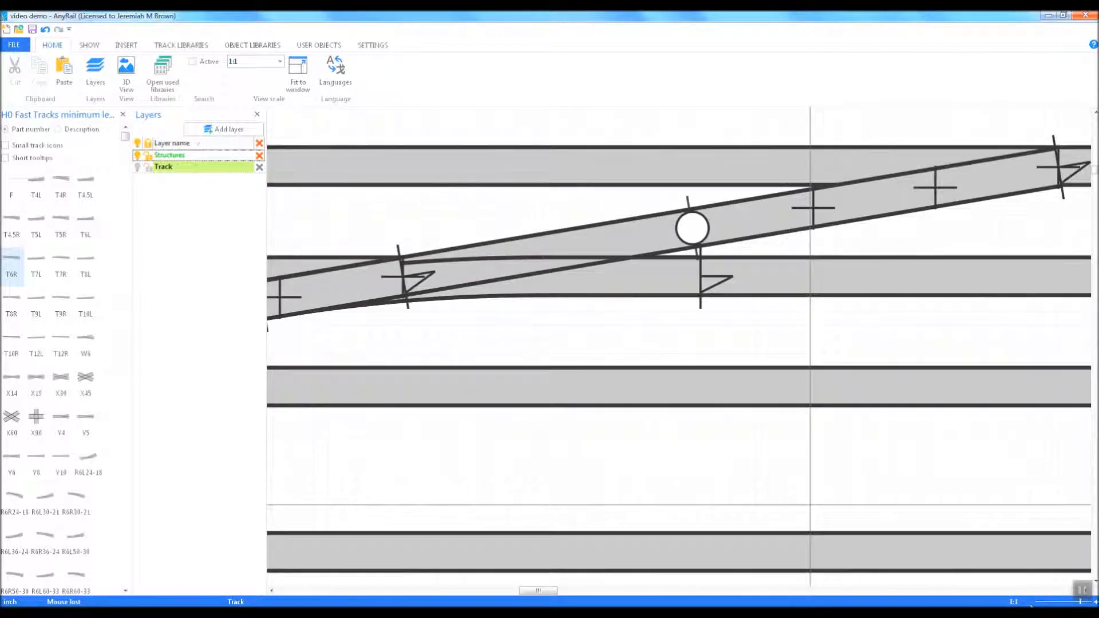
left_click_drag(539, 590, 526, 590)
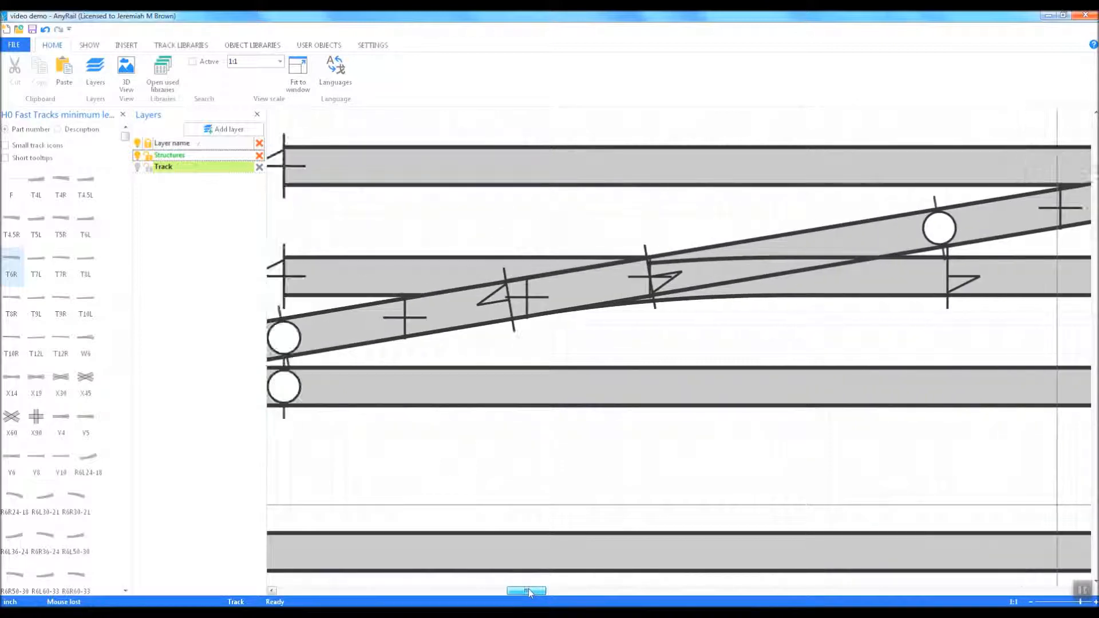
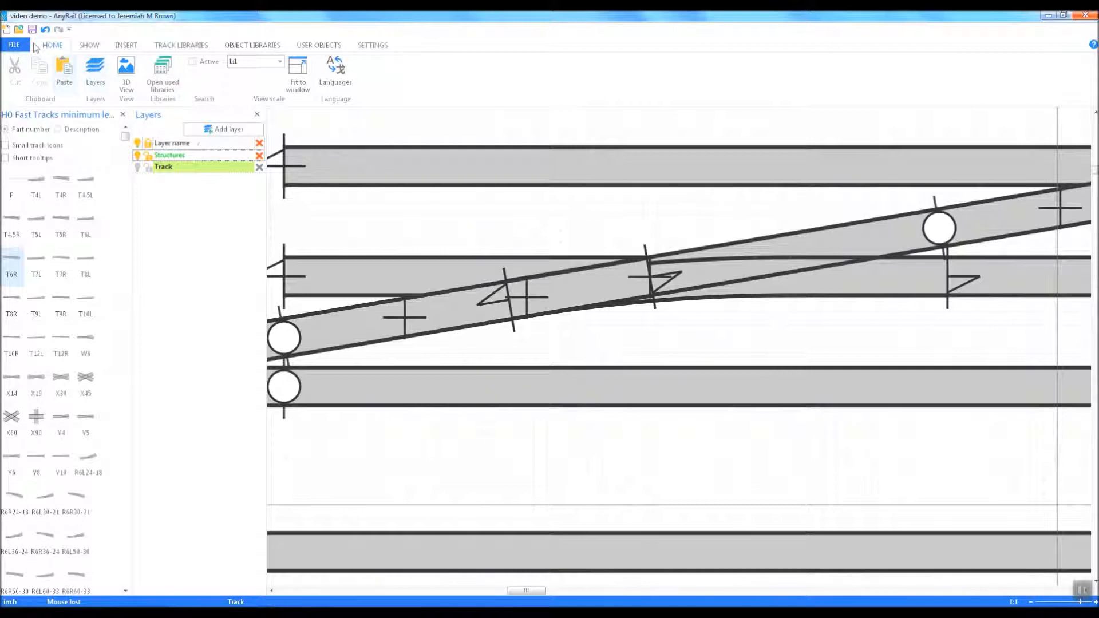
Display the tracks as centerlines and inspect the turnout's alignment with the ladder flex and the second yard track
left_click(90, 47)
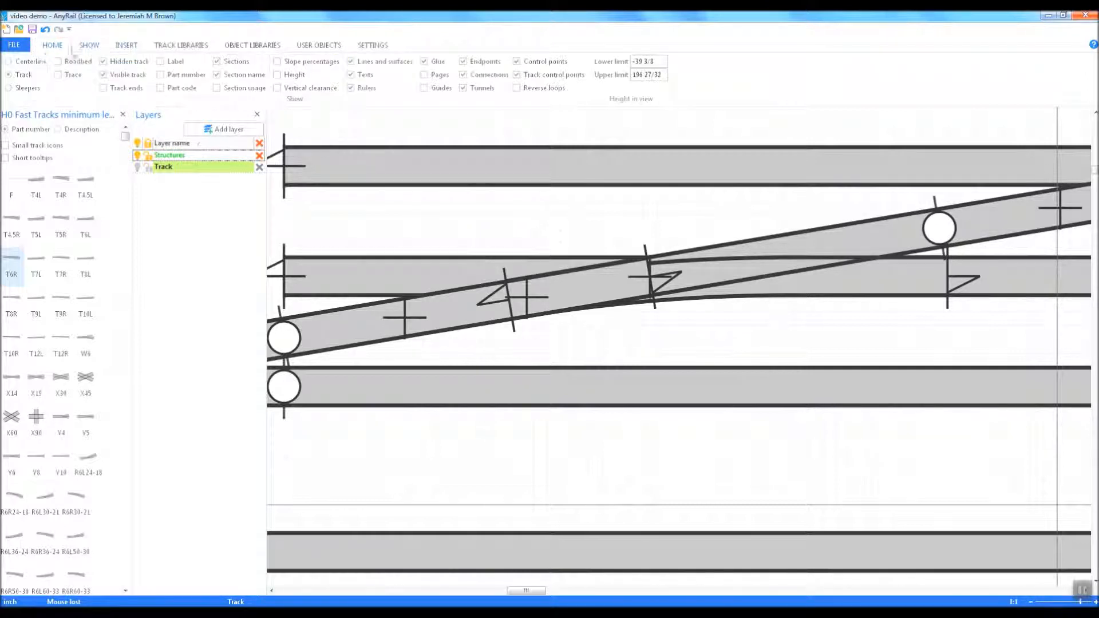
left_click(30, 64)
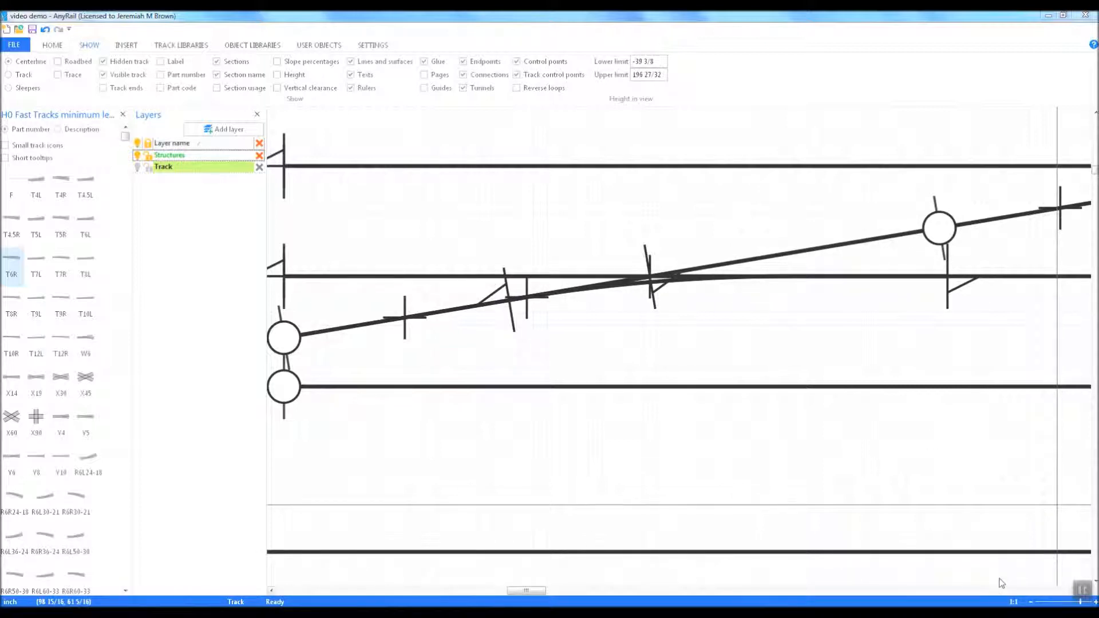
left_click(1085, 591)
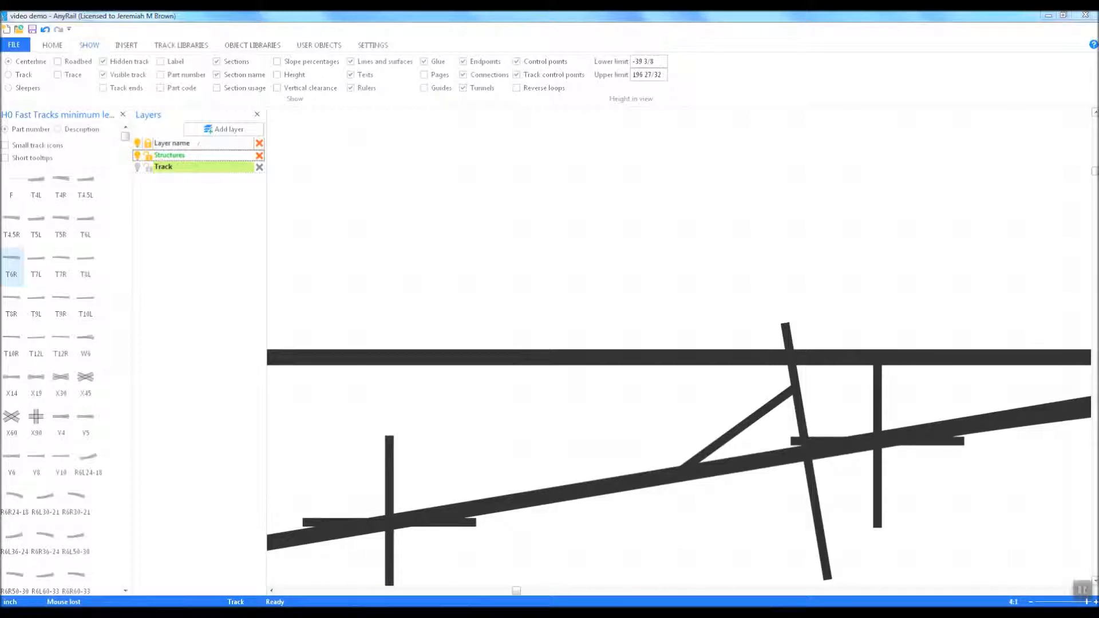
left_click_drag(1096, 171, 1094, 171)
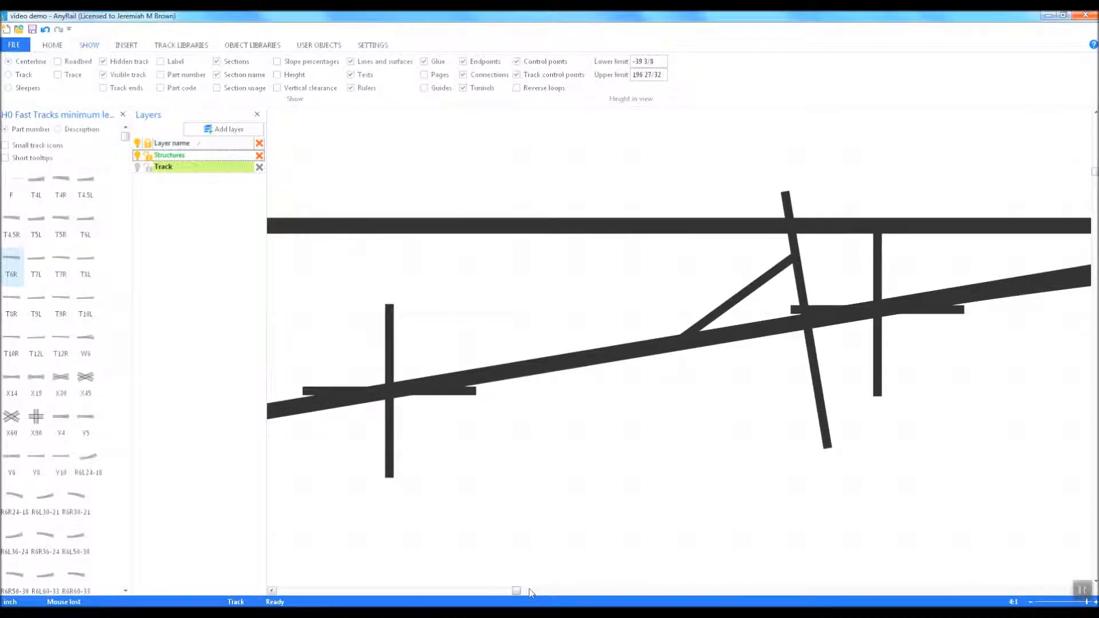
mouse_move(516, 591)
left_mouse_down()
mouse_move(543, 595)
mouse_move(518, 595)
left_mouse_up()
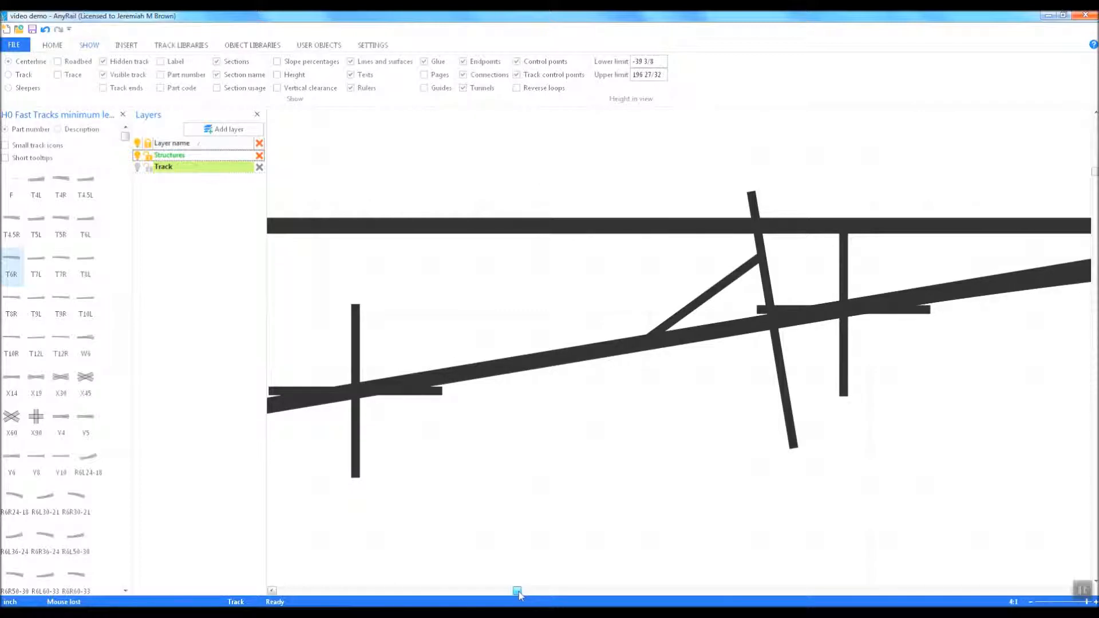
left_click_drag(519, 595, 539, 595)
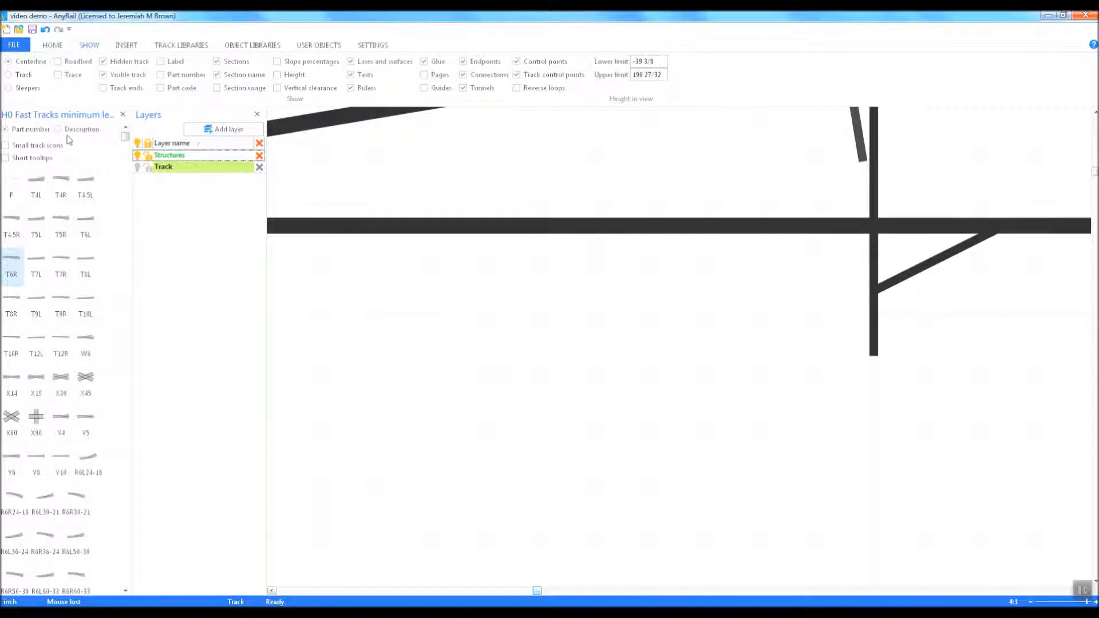
Compare the turnout's overlap with the yard track in full track display and return to the centerline display
left_click(8, 75)
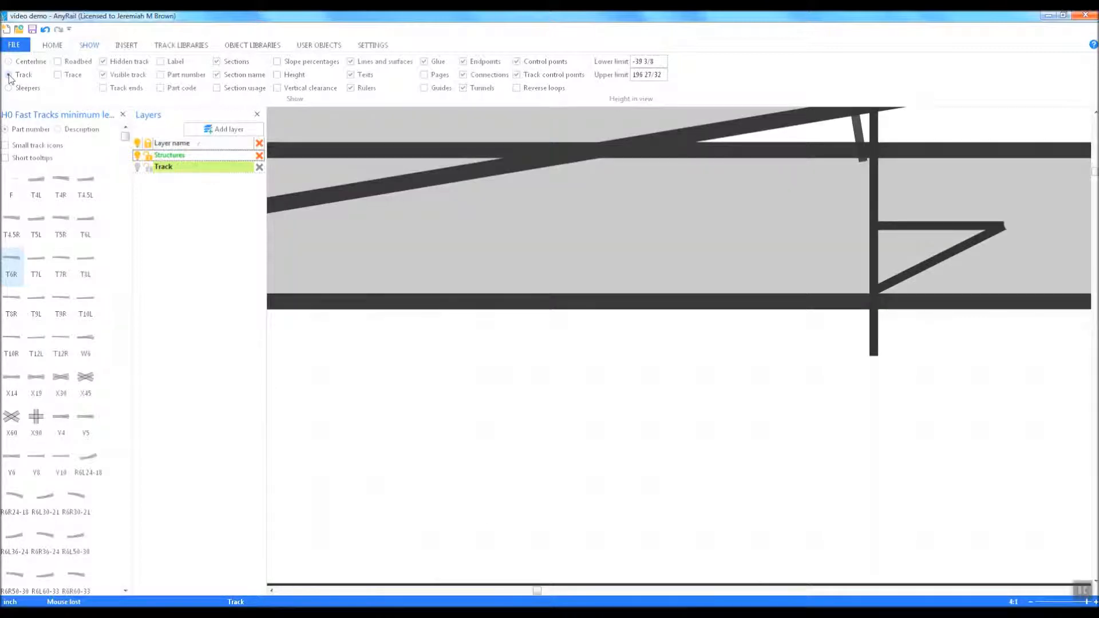
left_click(1030, 604)
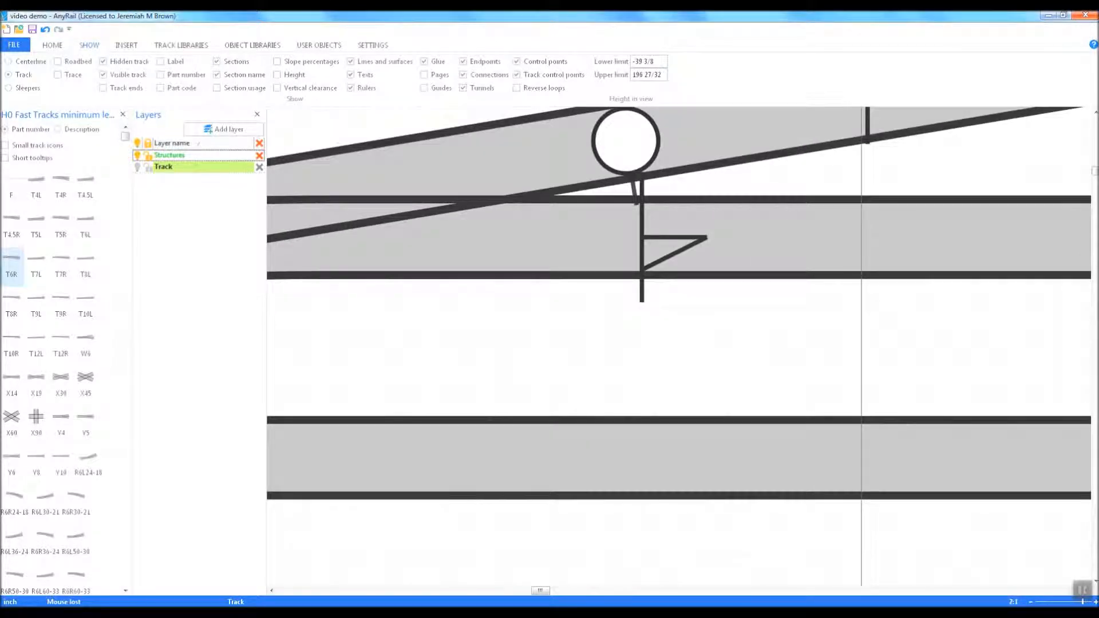
mouse_move(542, 591)
left_mouse_down()
mouse_move(523, 602)
mouse_move(536, 601)
left_mouse_up()
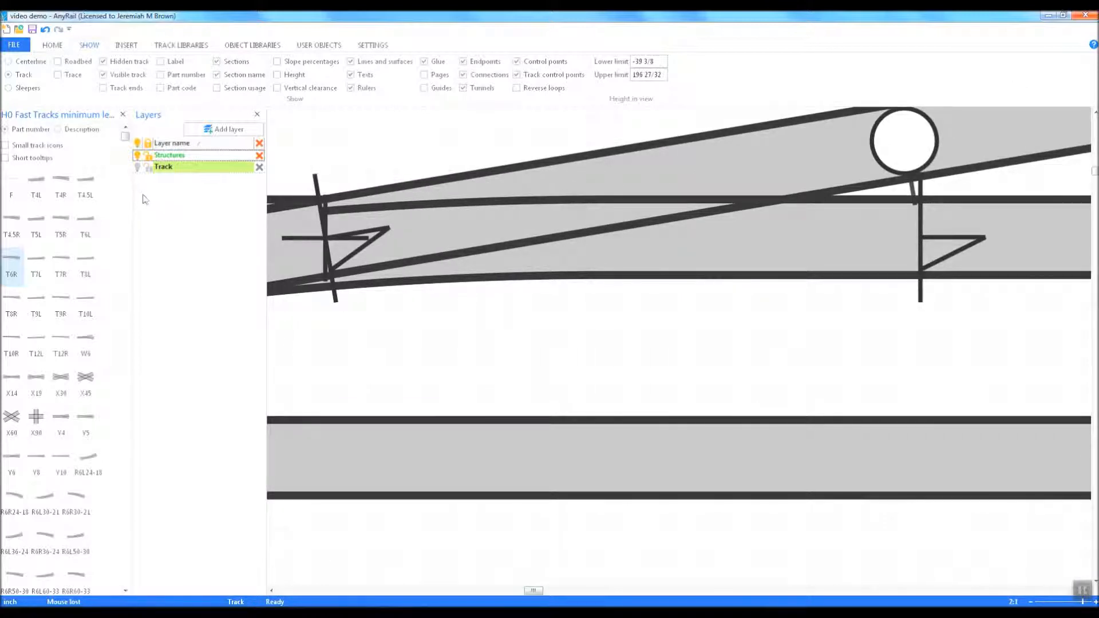
left_click(23, 63)
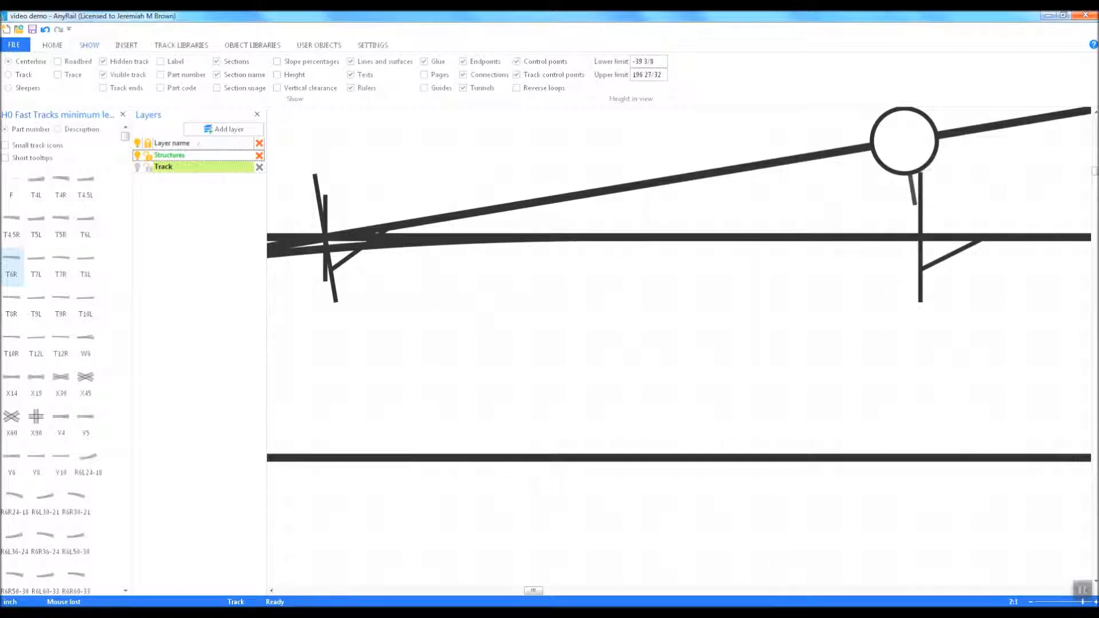
Trim the overlapping near section off the second yard track and join the remaining flex to the turnout's horizontal leg
left_click_drag(534, 590, 542, 590)
right_click(672, 243)
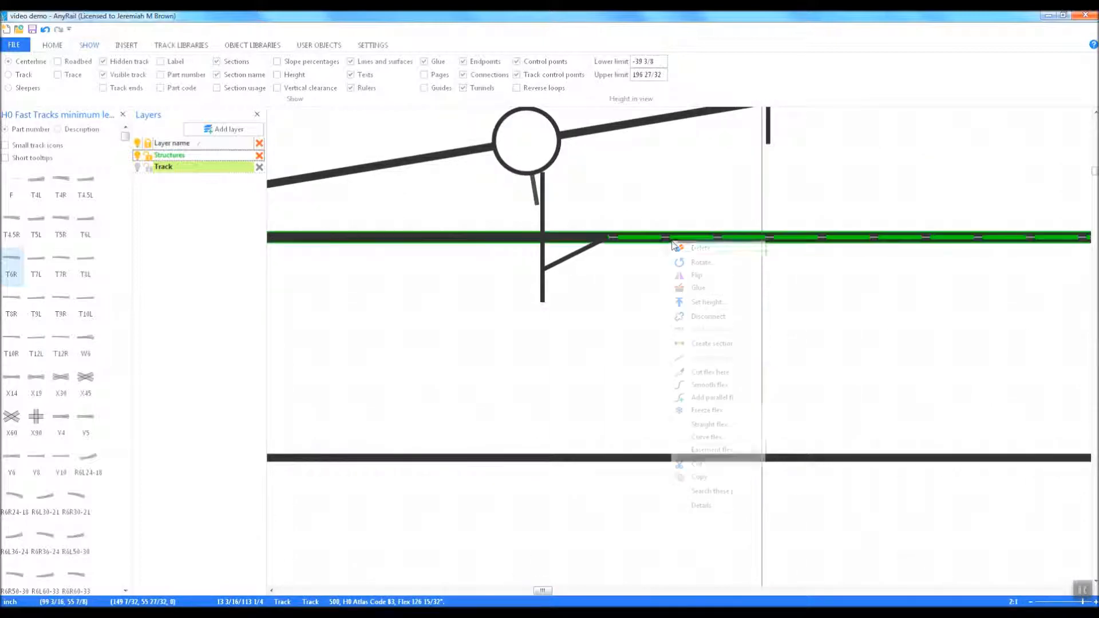
left_click(718, 372)
left_click(626, 246)
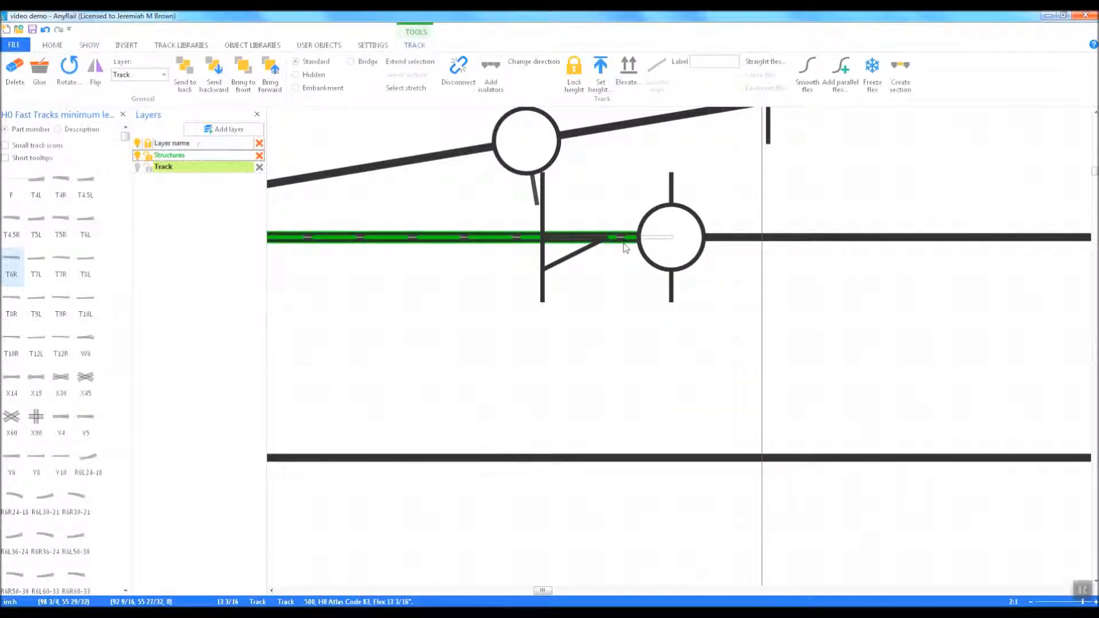
key("Delete")
left_click_drag(673, 238, 552, 239)
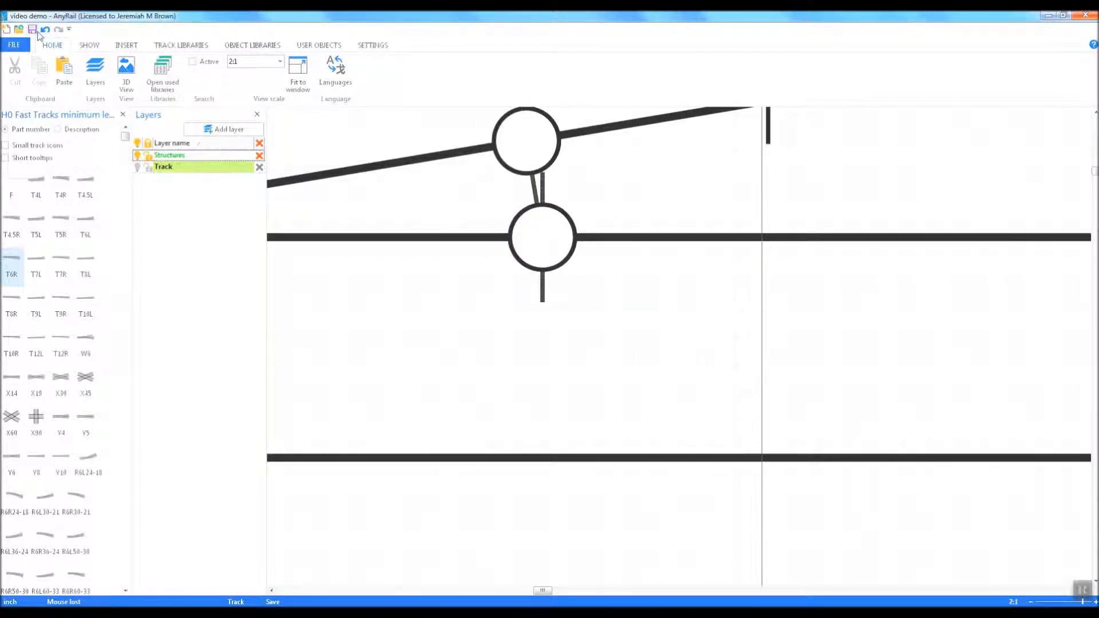
Switch the track display from centerlines back to full tracks
left_click(1033, 604)
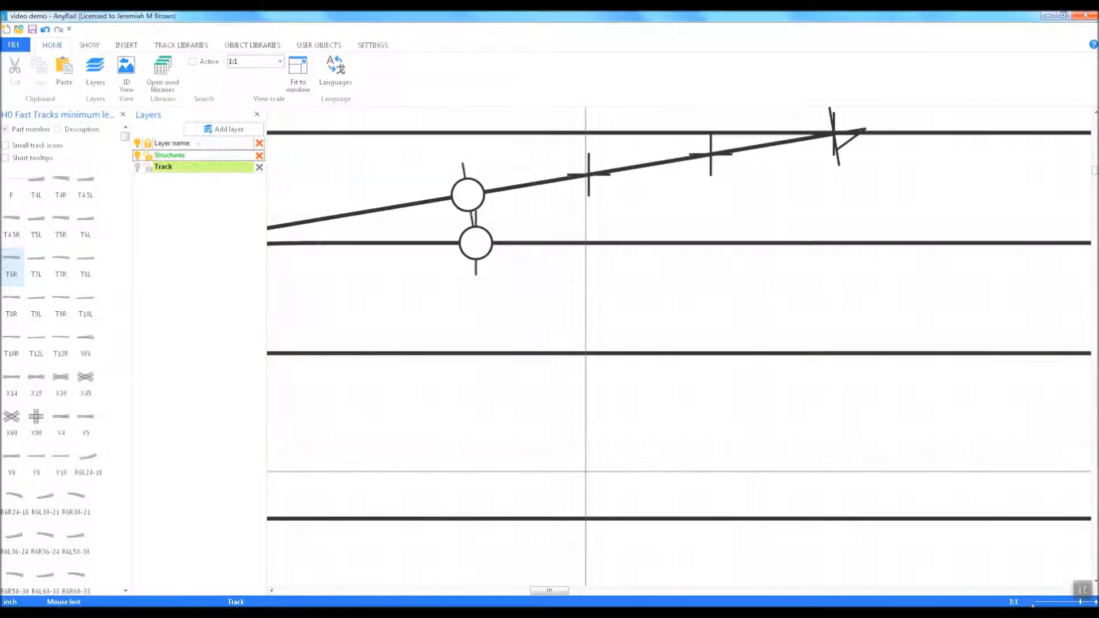
left_click_drag(559, 593, 539, 591)
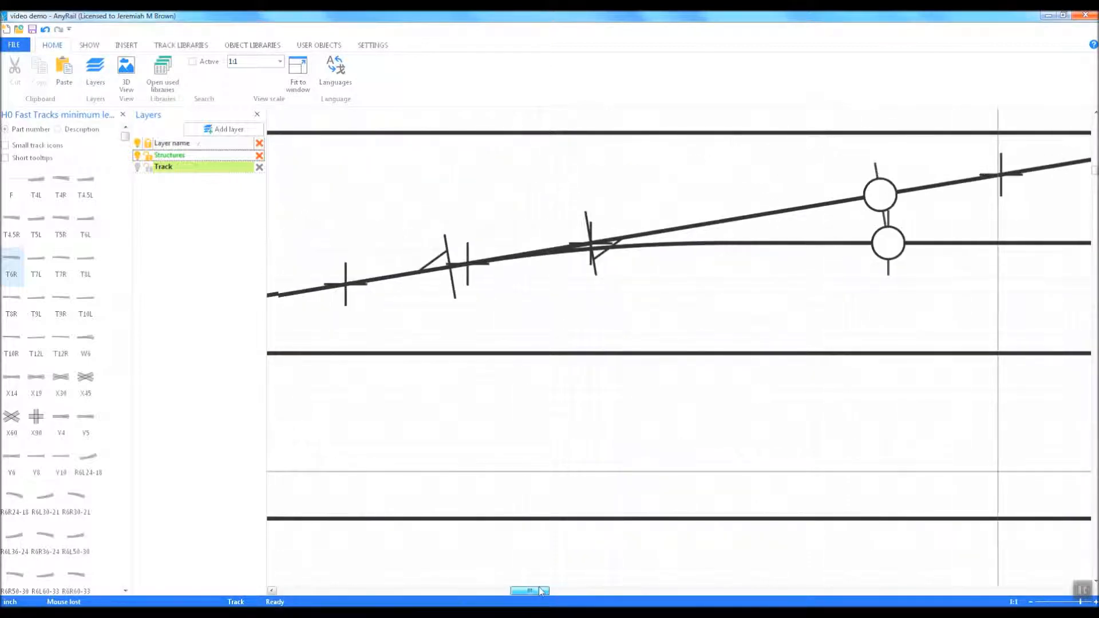
left_click(88, 46)
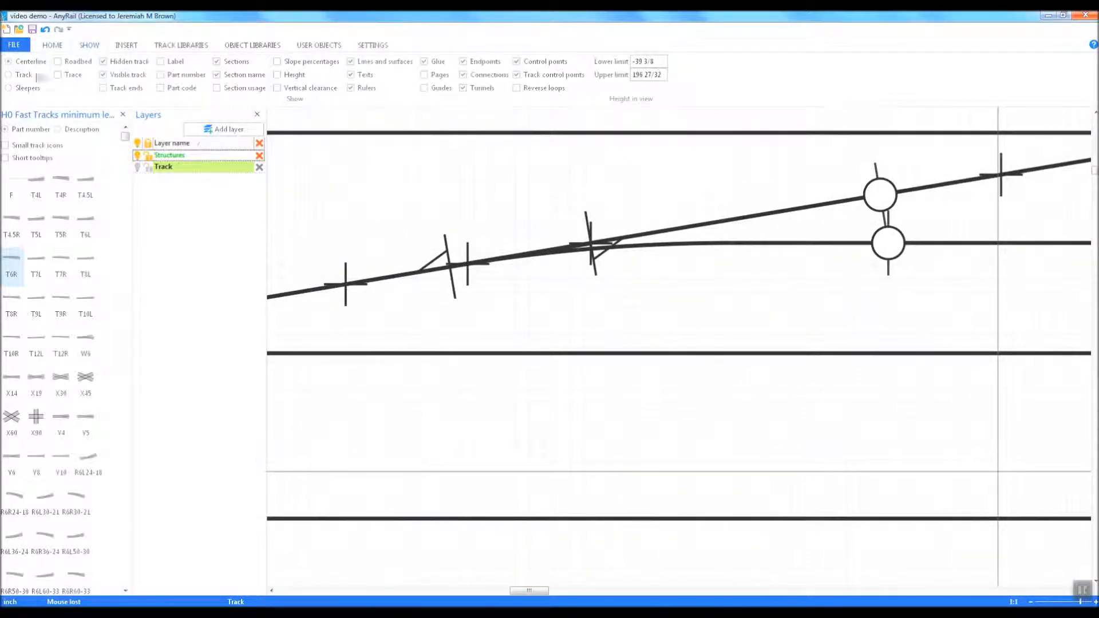
left_click(24, 75)
Cut the ladder flex just before the second turnout, delete the excess piece, and connect the shortened flex to the turnout's entry end
left_click(415, 292)
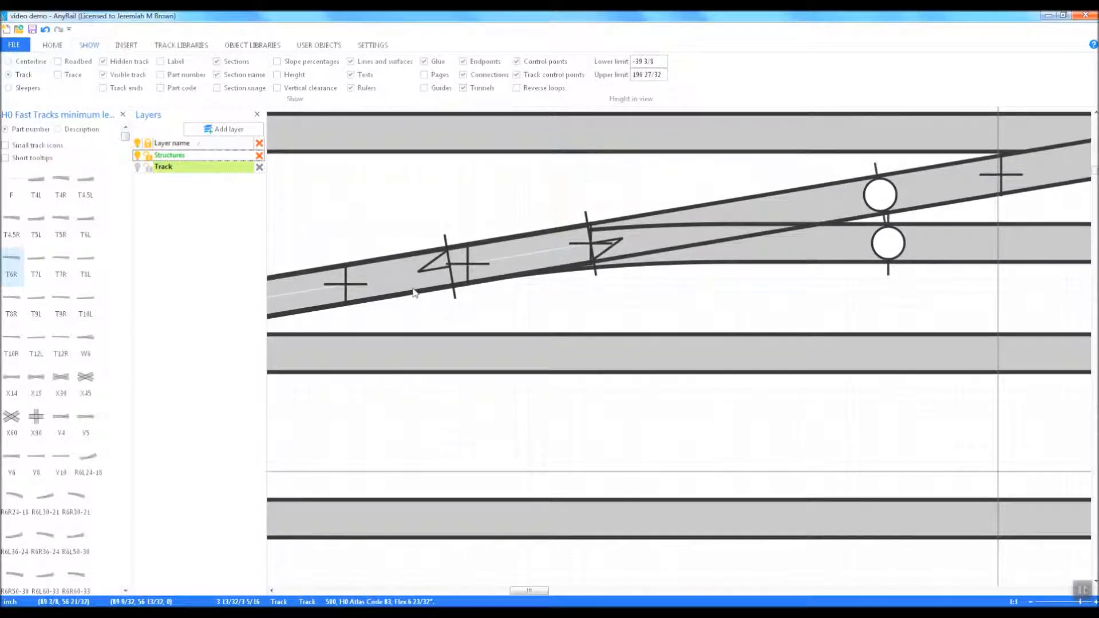
right_click(414, 292)
left_click(483, 430)
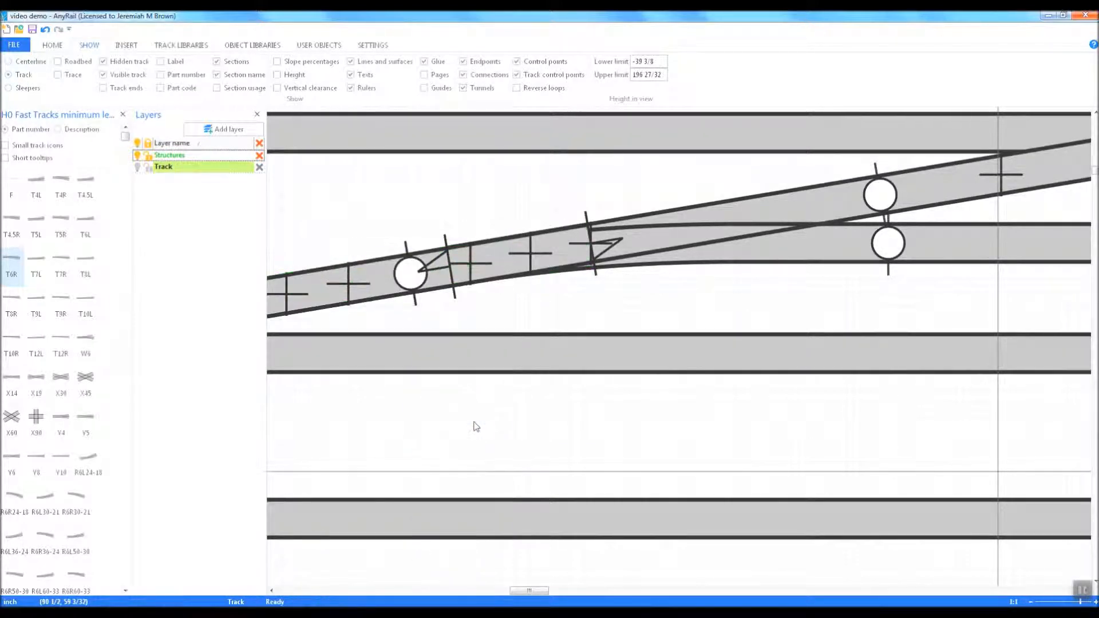
left_click(426, 260)
key("Delete")
left_click_drag(412, 273, 449, 268)
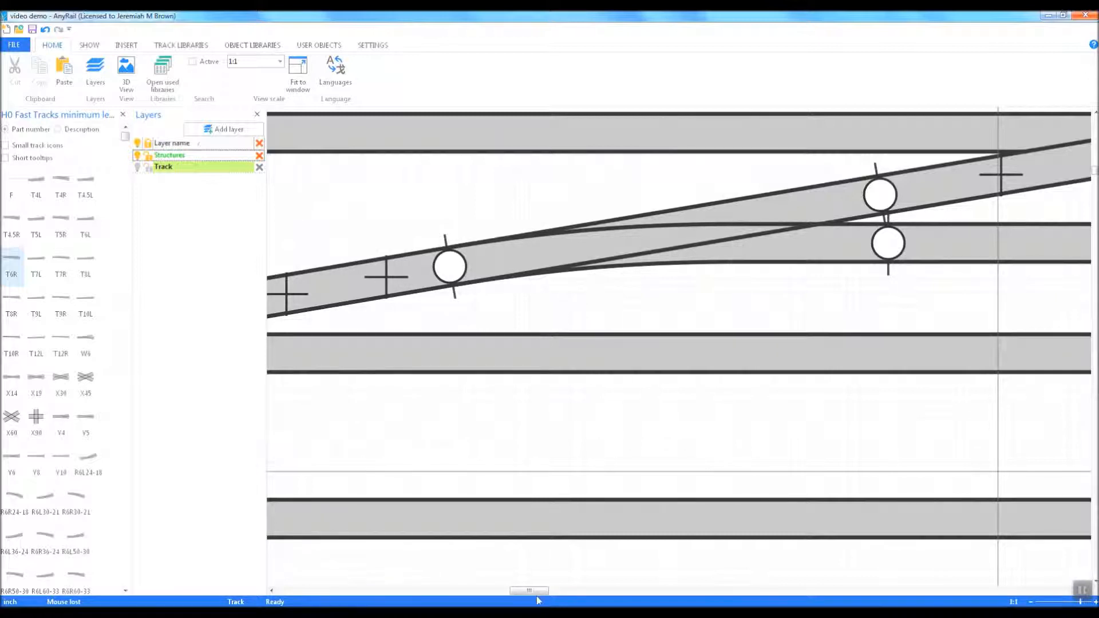
Copy the shortened ladder flex between the two turnouts and delete the longer flex piece beyond the second turnout
mouse_move(542, 597)
left_mouse_down()
mouse_move(521, 599)
mouse_move(561, 604)
mouse_move(531, 602)
left_mouse_up()
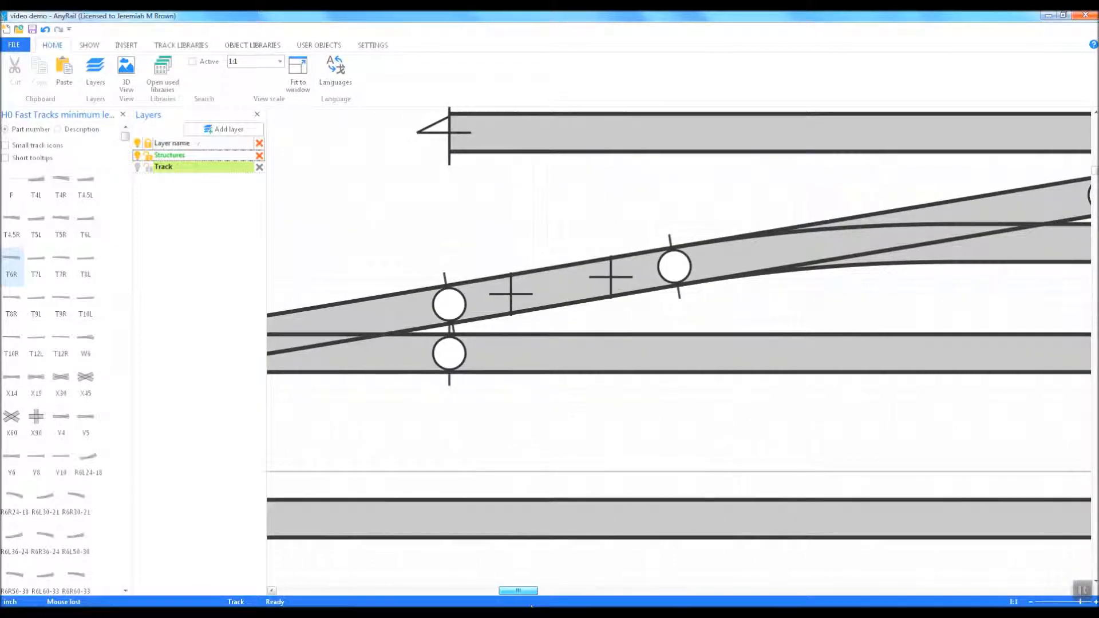
right_click(574, 299)
left_click(607, 537)
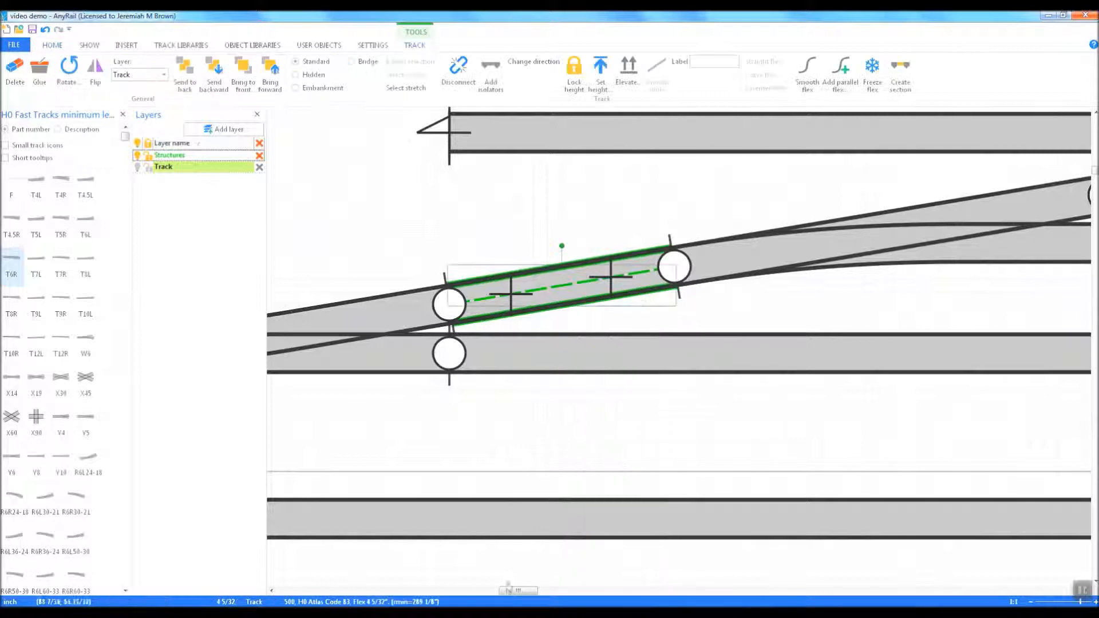
left_click_drag(516, 594, 558, 594)
left_click(434, 170)
key("Delete")
Paste the copied short flex and connect it to the open diagonal leg of the second turnout
right_click(506, 191)
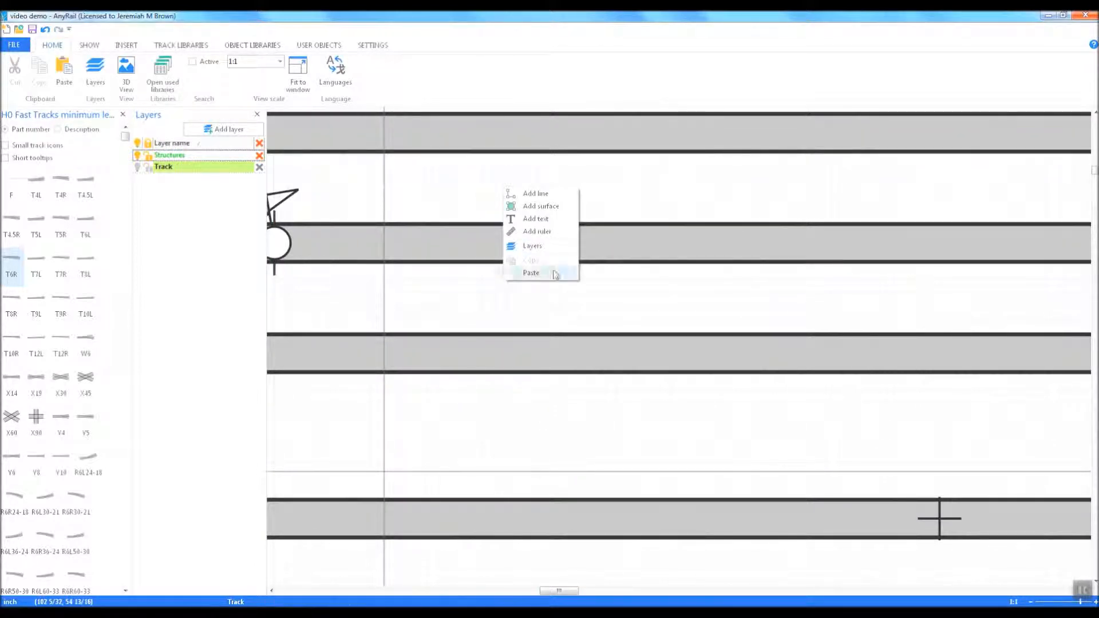
left_click(554, 272)
left_click_drag(400, 191, 371, 188)
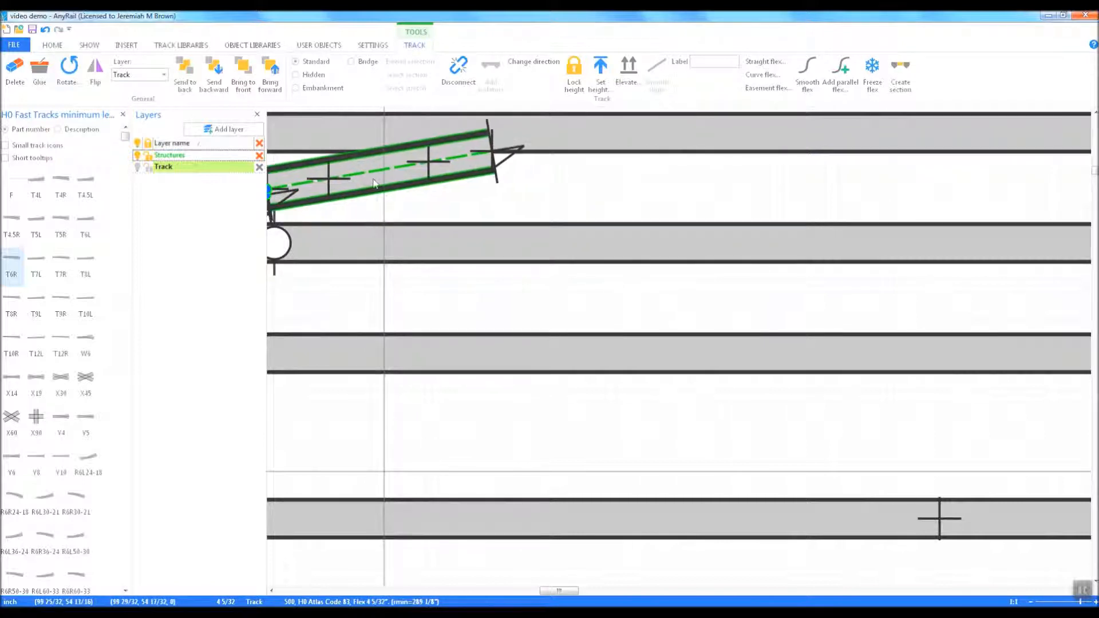
left_click(431, 296)
Copy the second T6R turnout and connect the pasted copy to the end of the new ladder flex at the third yard track
left_click_drag(558, 589, 547, 589)
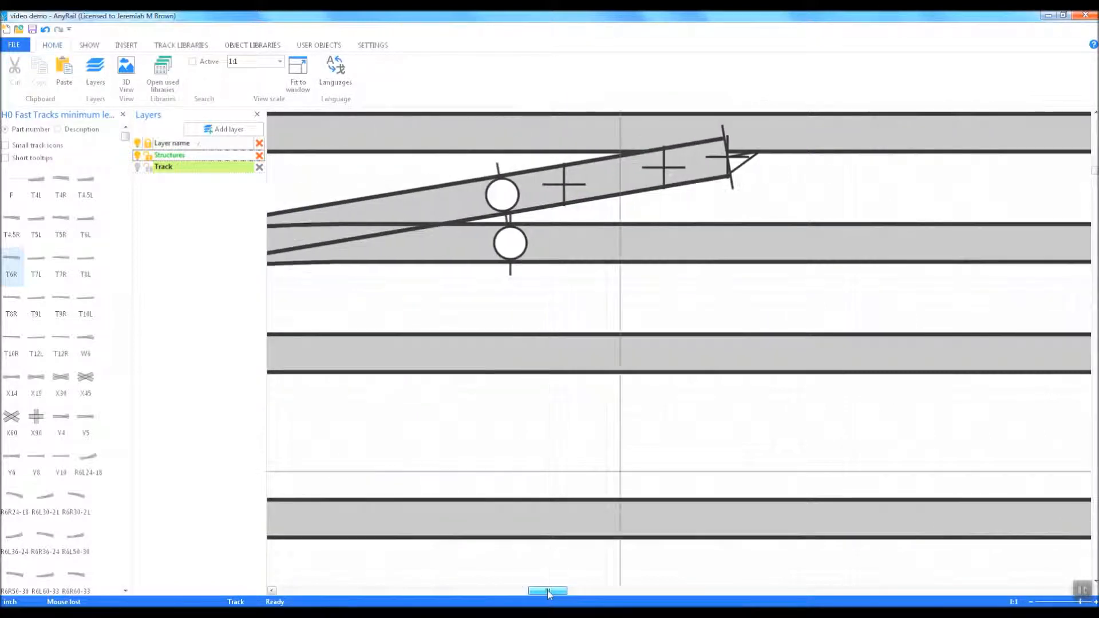
right_click(442, 226)
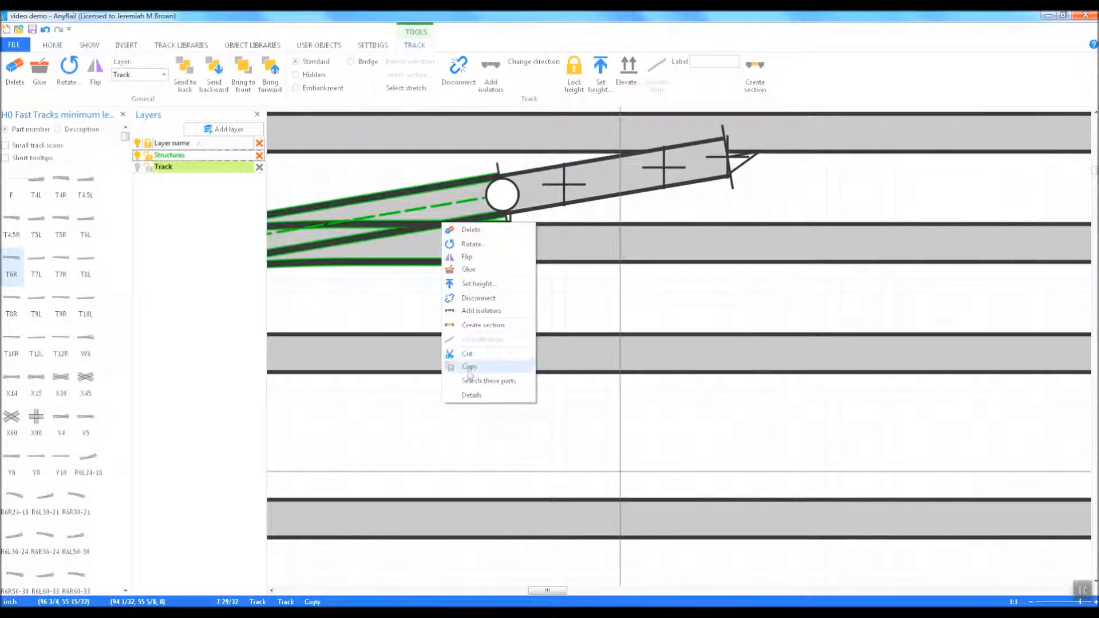
left_click(468, 367)
right_click(602, 295)
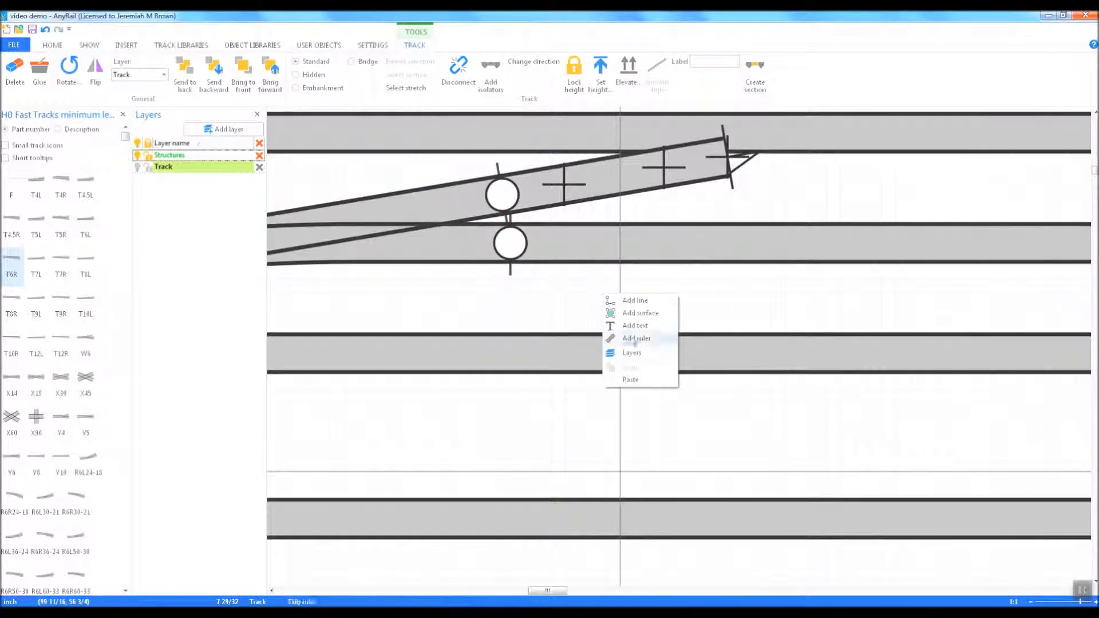
left_click(635, 381)
scroll(664, 412, "up", 3)
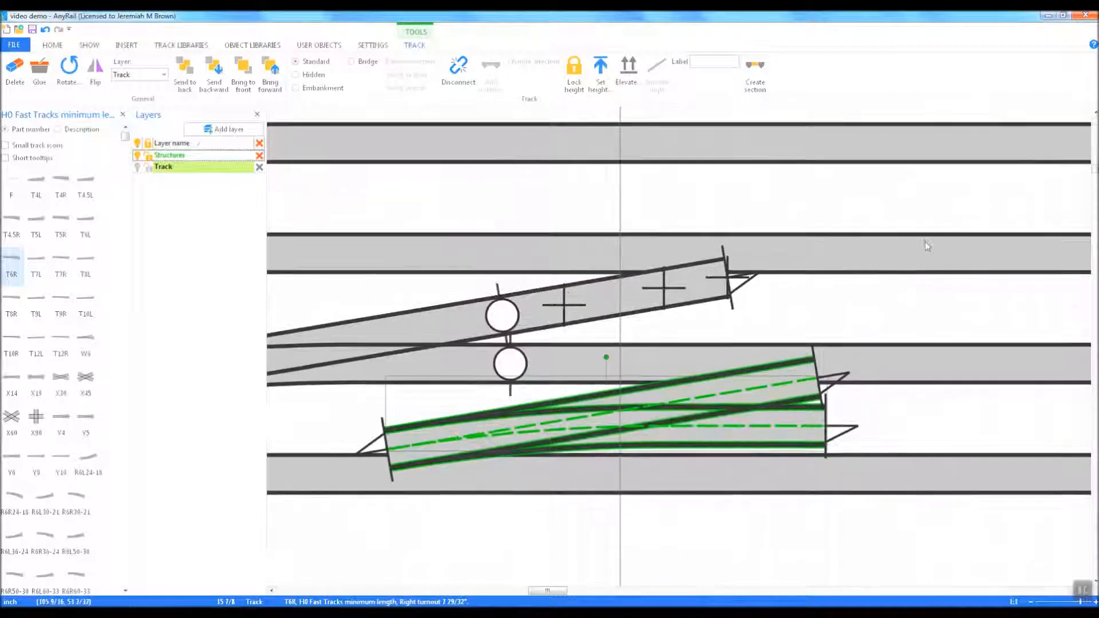
left_click_drag(674, 431, 1006, 259)
left_click(1030, 605)
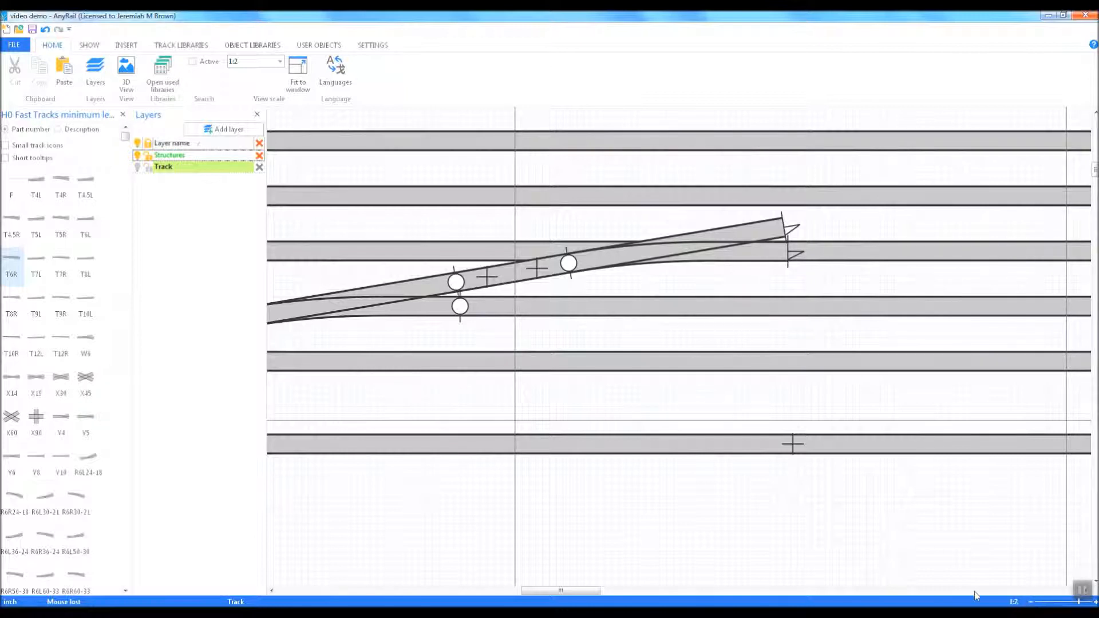
Examine the third turnout's alignment with the third yard track up close in centerline display, and restore the track display
mouse_move(572, 590)
left_mouse_down()
mouse_move(533, 585)
mouse_move(588, 595)
left_mouse_up()
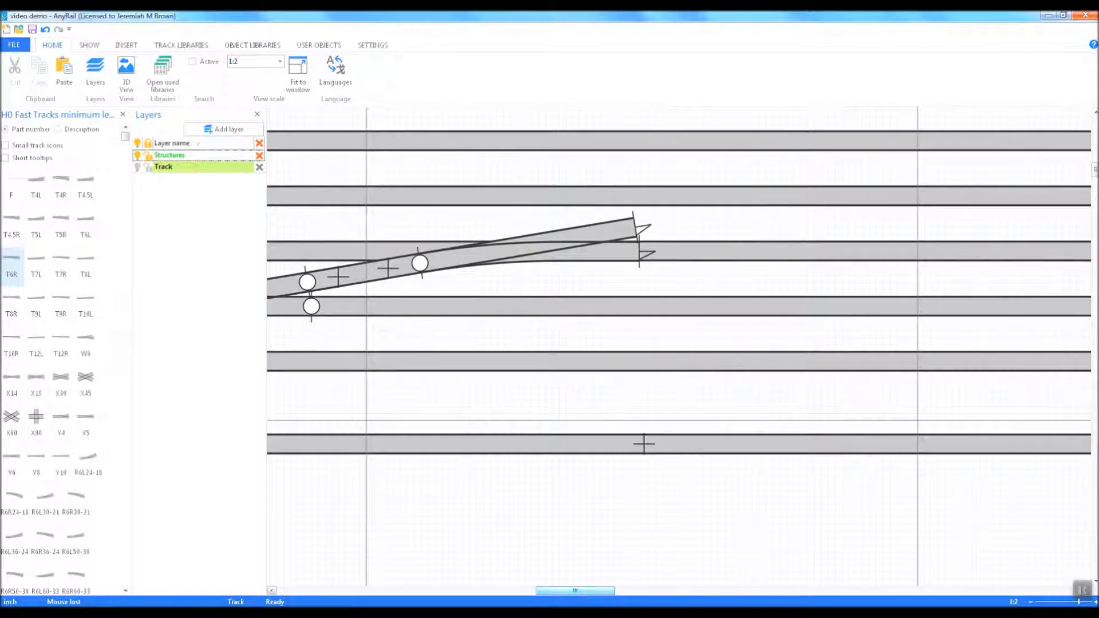
left_click(1095, 603)
left_click(1095, 602)
left_click(1096, 602)
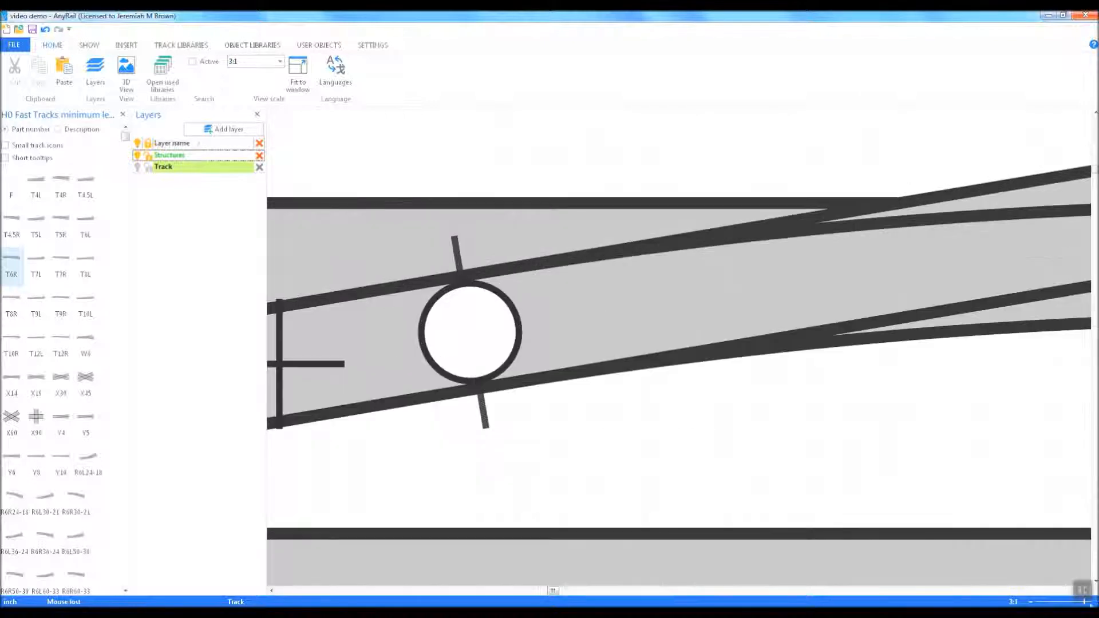
left_click_drag(554, 593, 571, 593)
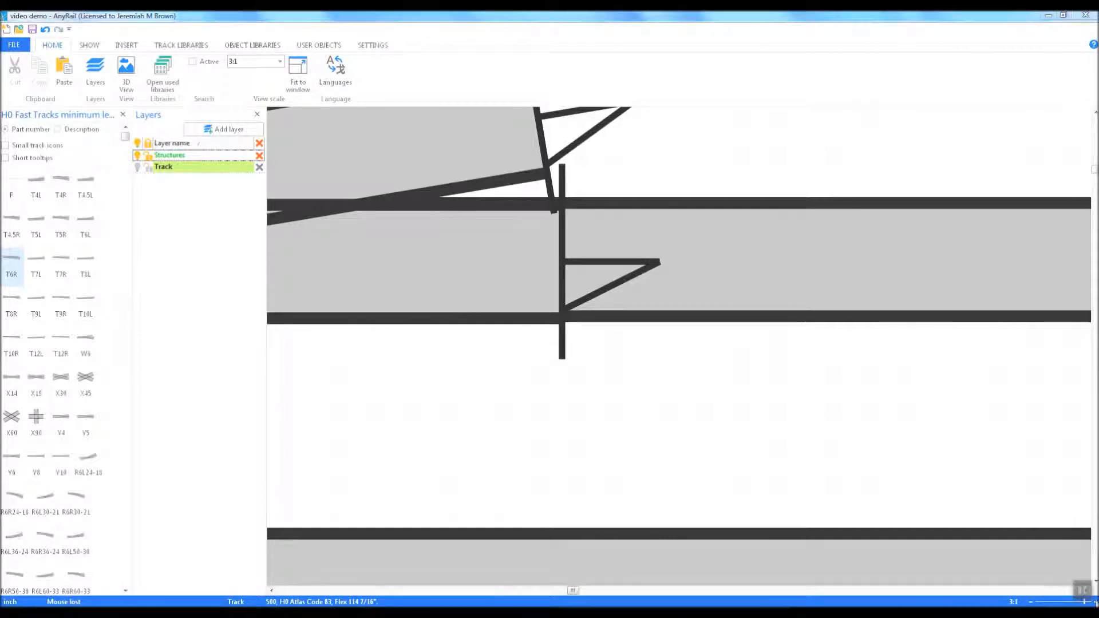
left_click(1095, 603)
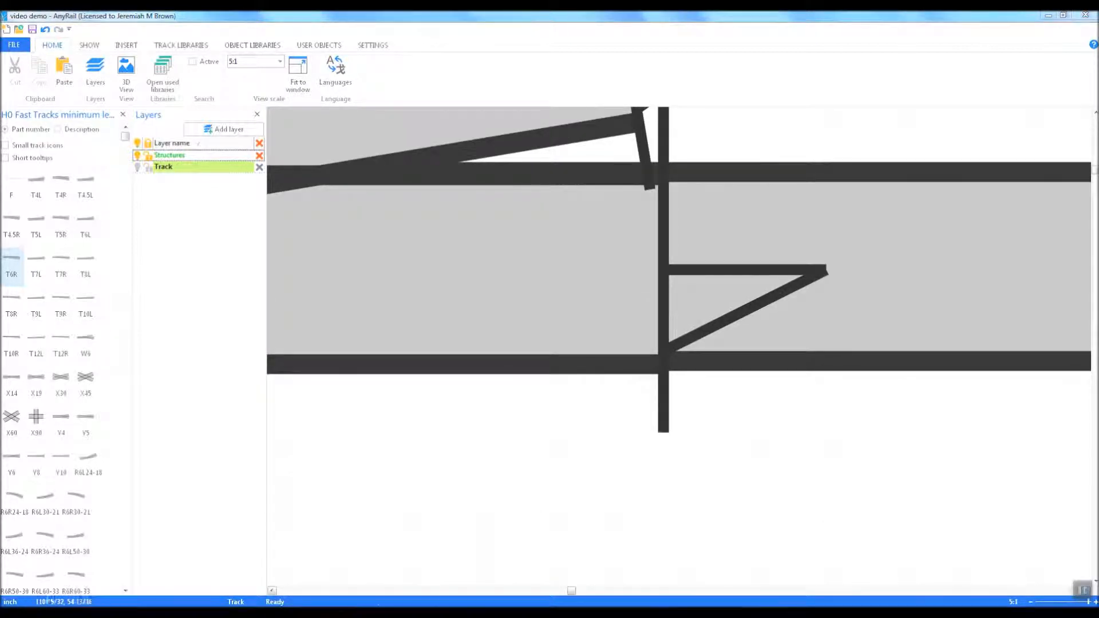
left_click(90, 46)
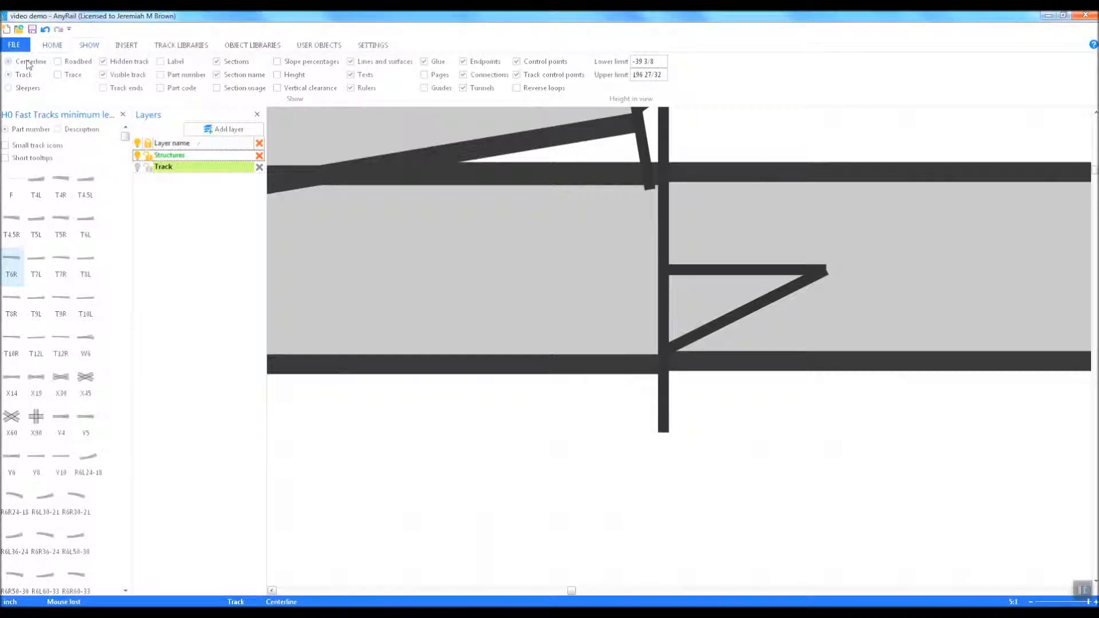
left_click(28, 62)
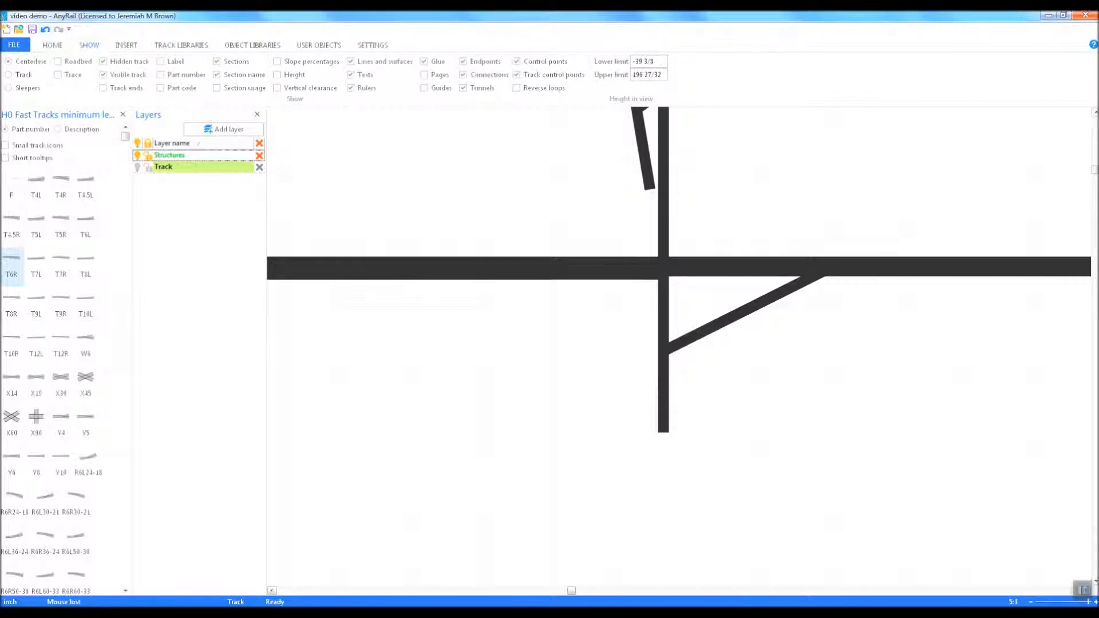
left_click(1029, 603)
left_click(1028, 603)
left_click(1028, 603)
left_click(1029, 603)
left_click_drag(586, 591, 553, 591)
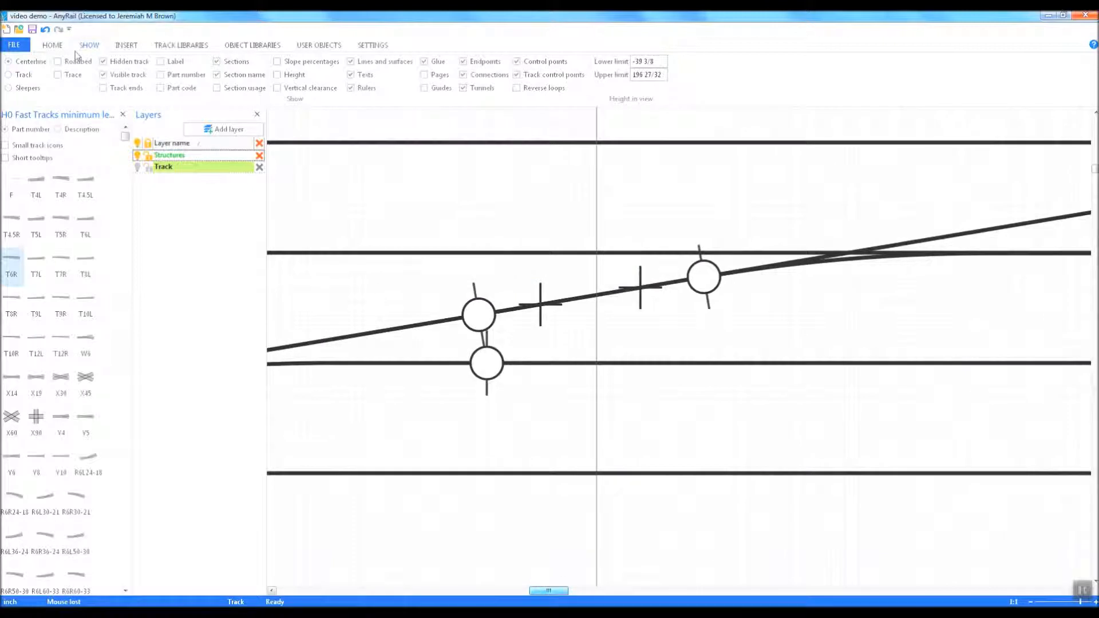
left_click(20, 74)
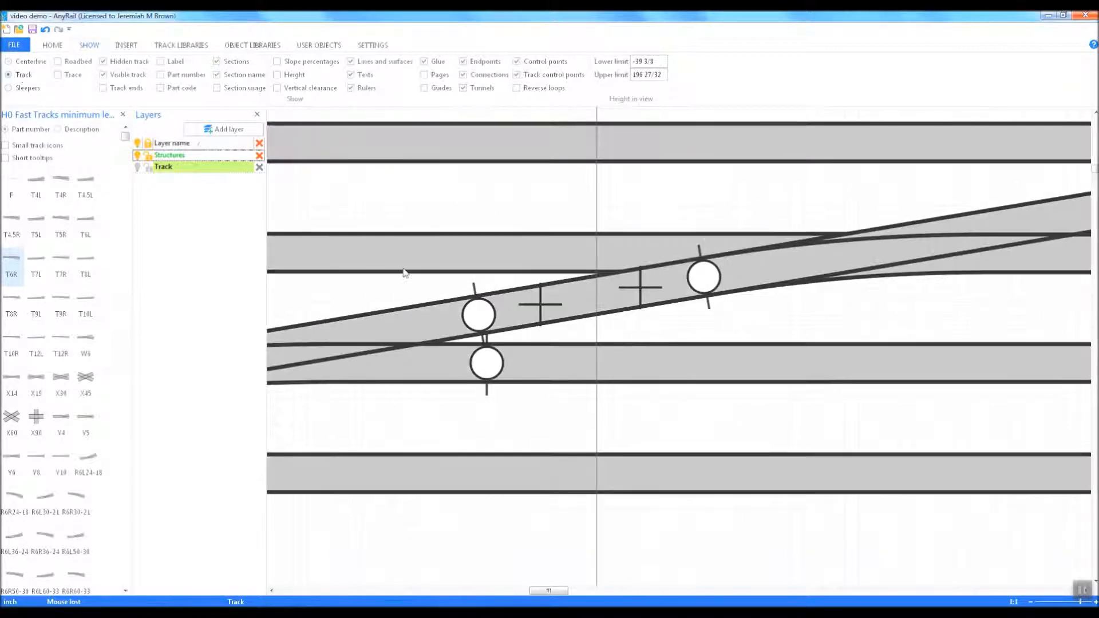
Disconnect the third turnout and the short ladder flex feeding it, moving both pieces clear of the ladder
right_click(706, 280)
left_click(751, 324)
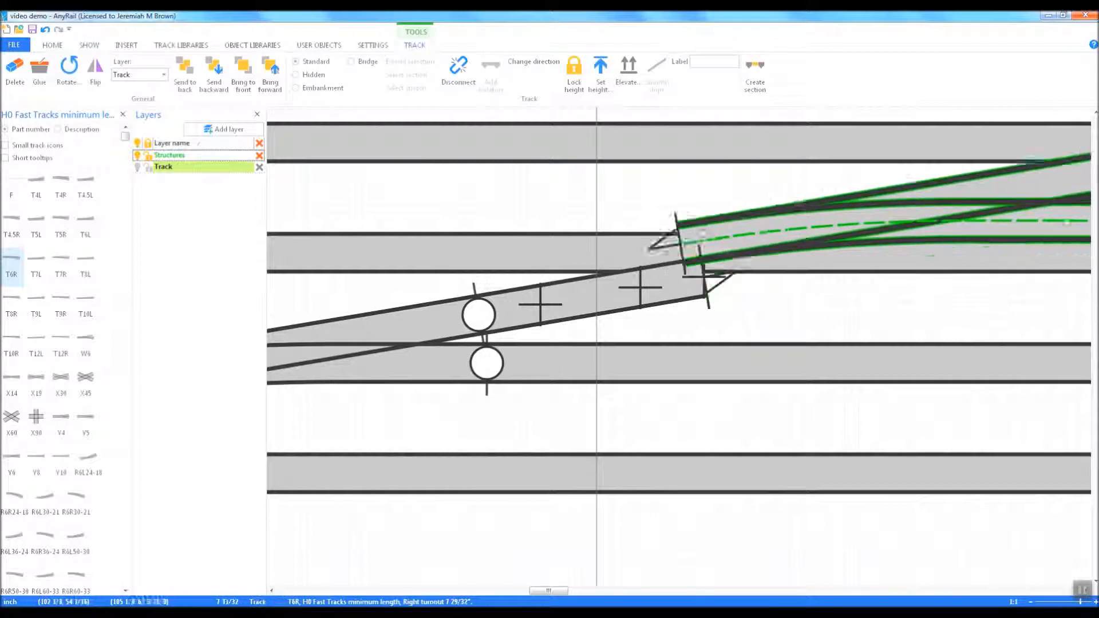
left_click_drag(733, 253, 612, 196)
right_click(485, 329)
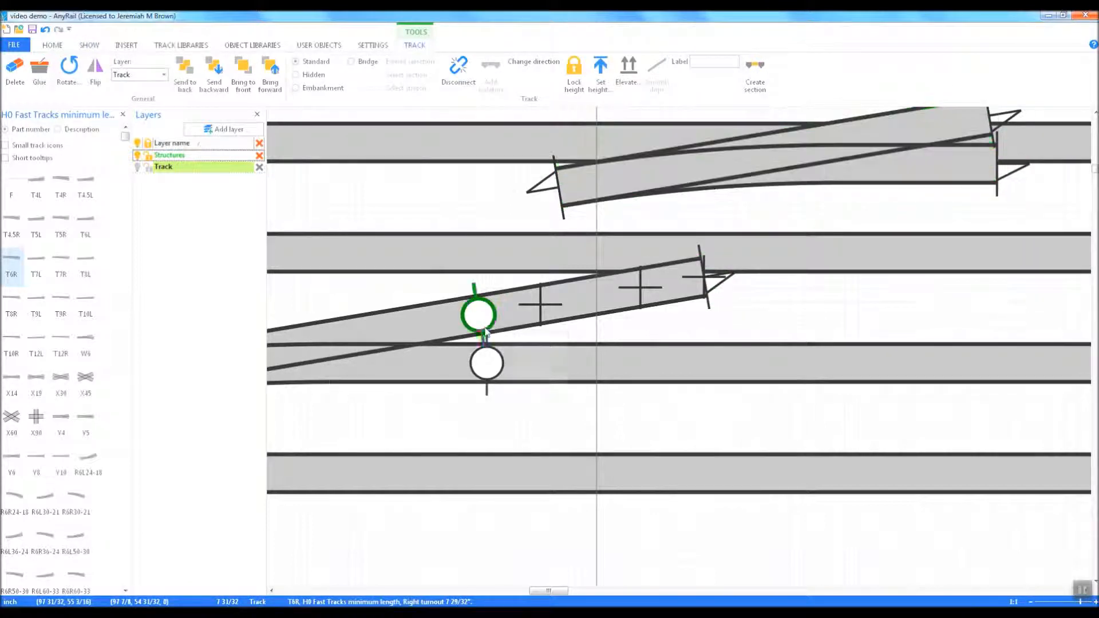
right_click(485, 329)
left_click(521, 374)
left_click_drag(572, 295, 629, 295)
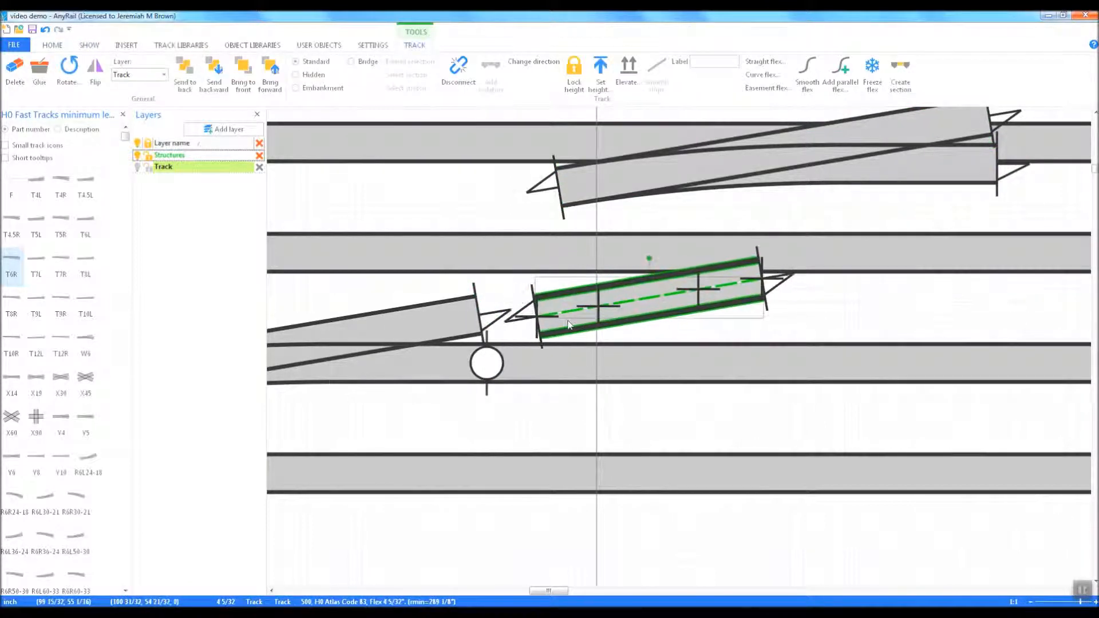
Make the detached ladder flex straight with a length of 6 inches and reconnect it to the second turnout's diagonal leg
left_click(766, 62)
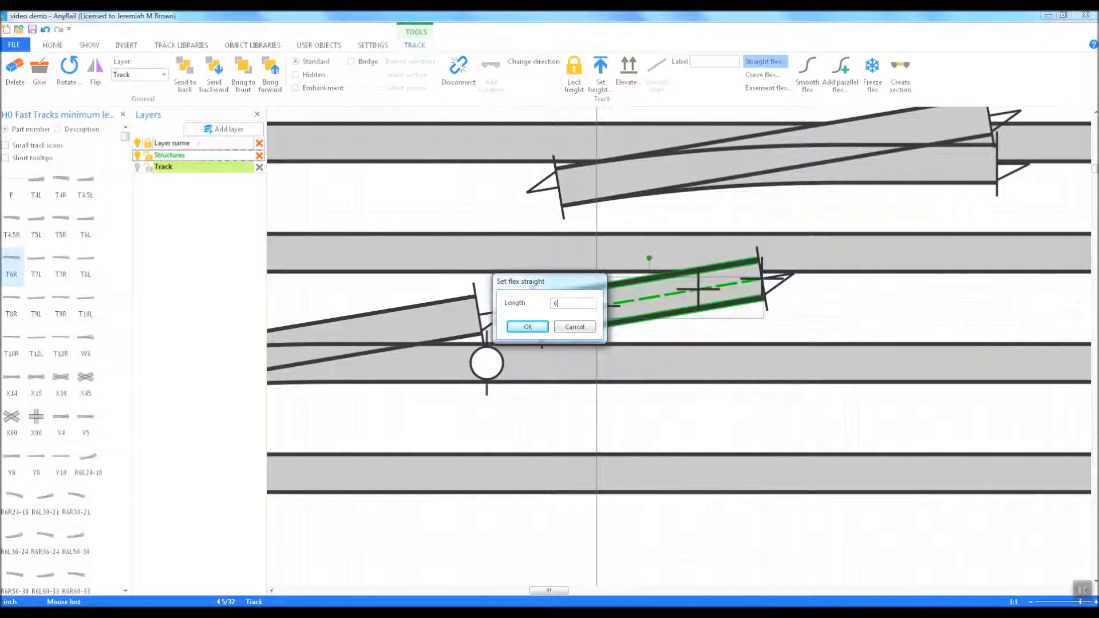
left_click(528, 328)
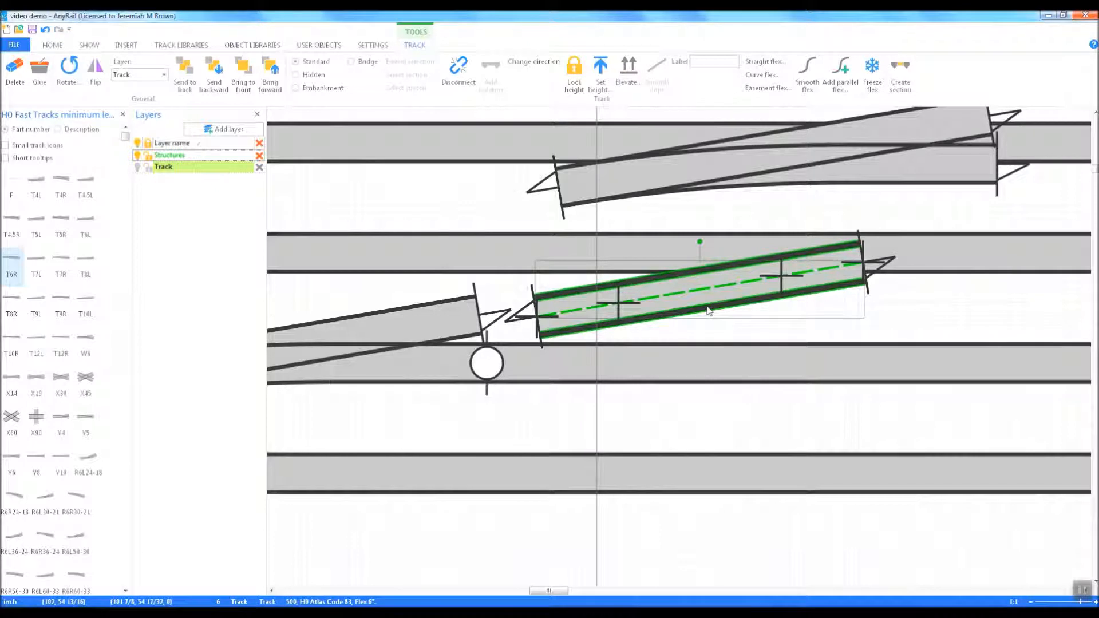
left_click_drag(702, 307, 645, 311)
Move the detached third T6R turnout over the far end of the 6-inch flex, close to the third yard track
left_click(666, 212)
left_click_drag(667, 212, 759, 285)
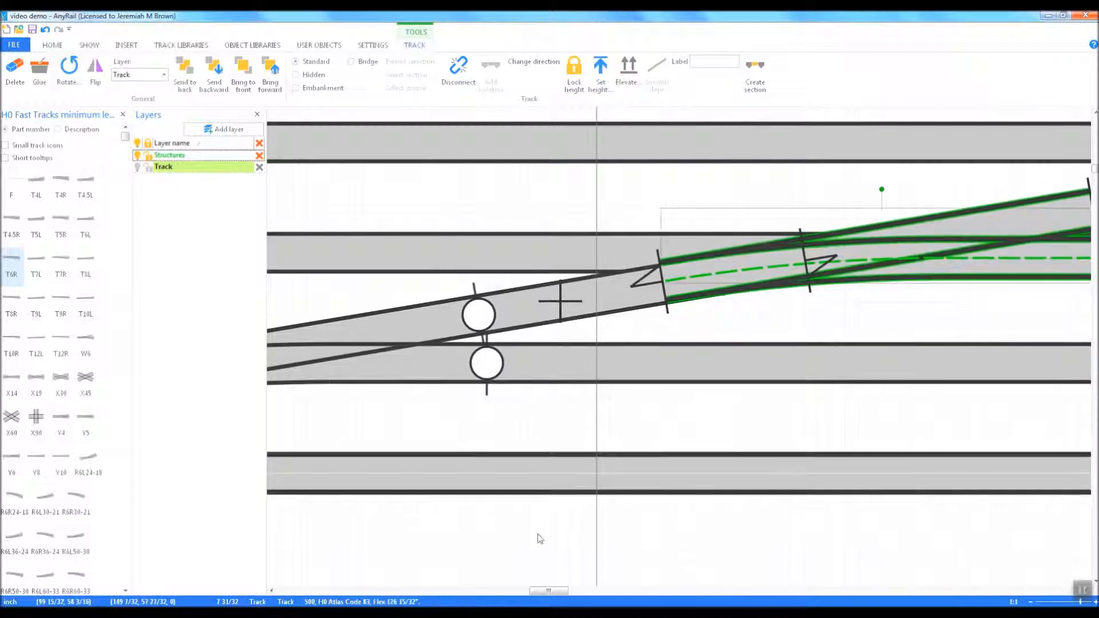
left_click_drag(565, 593, 582, 593)
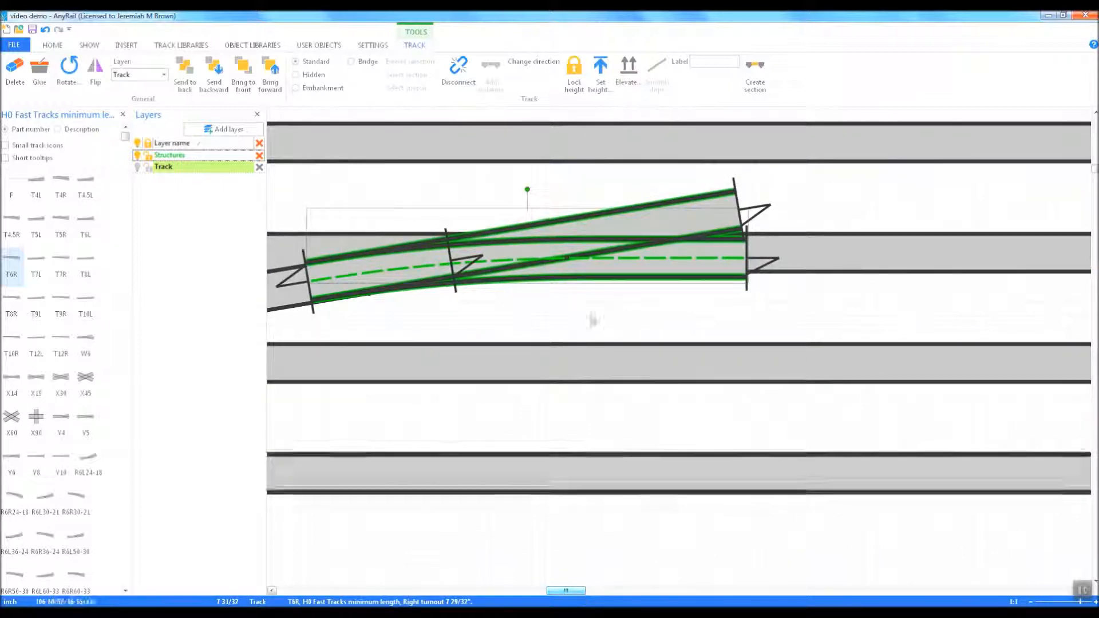
left_click(572, 248)
left_click_drag(573, 248, 573, 246)
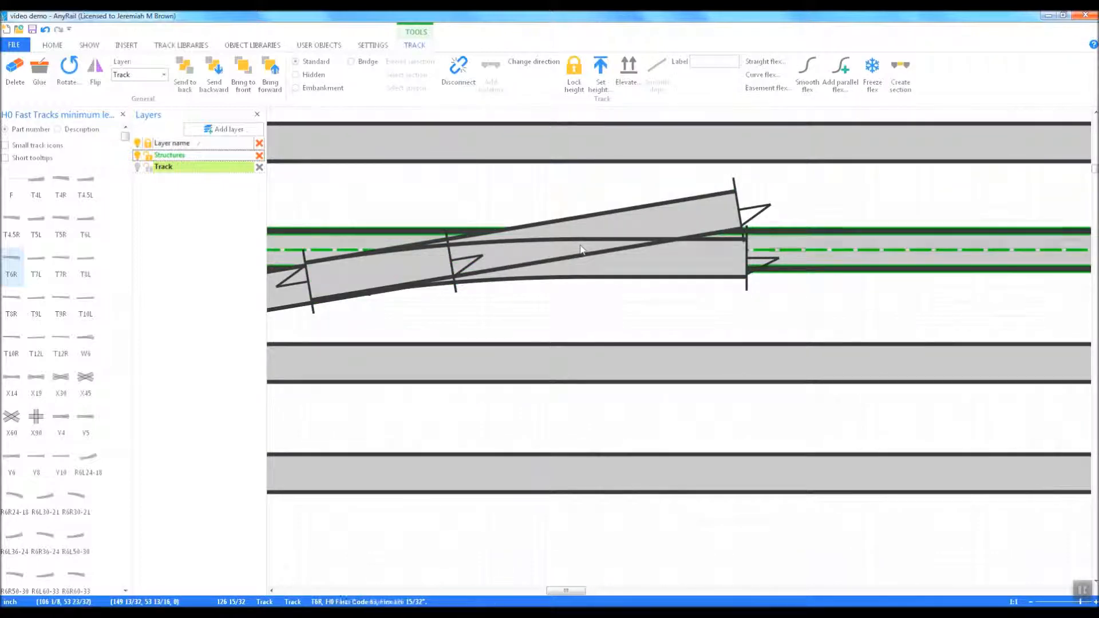
left_click(48, 32)
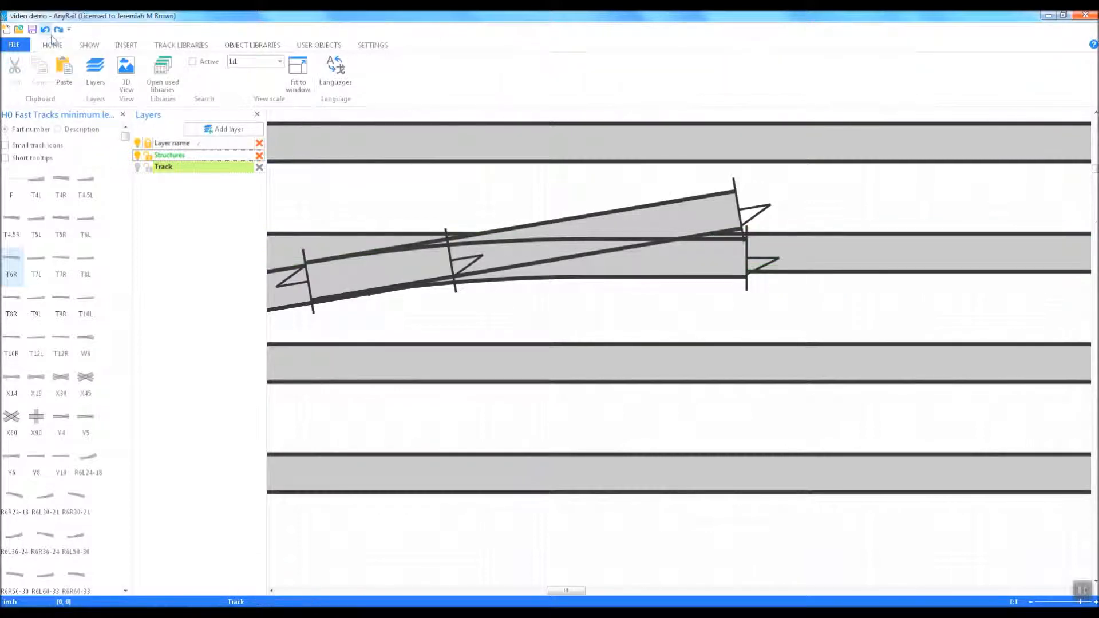
Slide the third turnout along so its straight leg lines up with the third yard track, and inspect both of its ends
left_click_drag(530, 262, 579, 260)
left_click(586, 297)
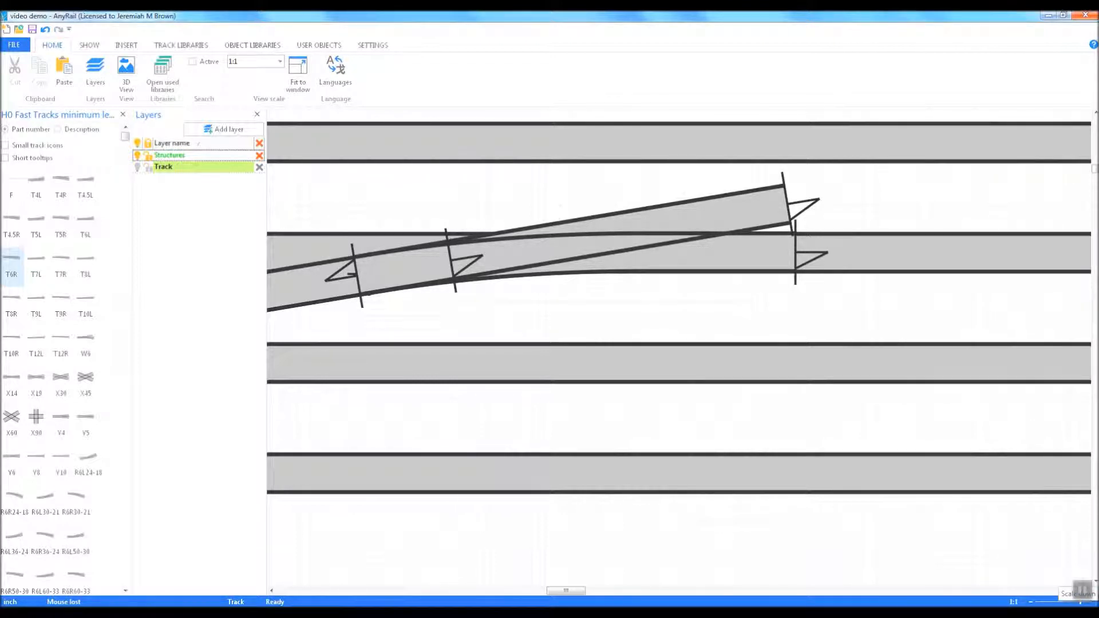
scroll(412, 249, "up", 2)
scroll(406, 253, "up", 1)
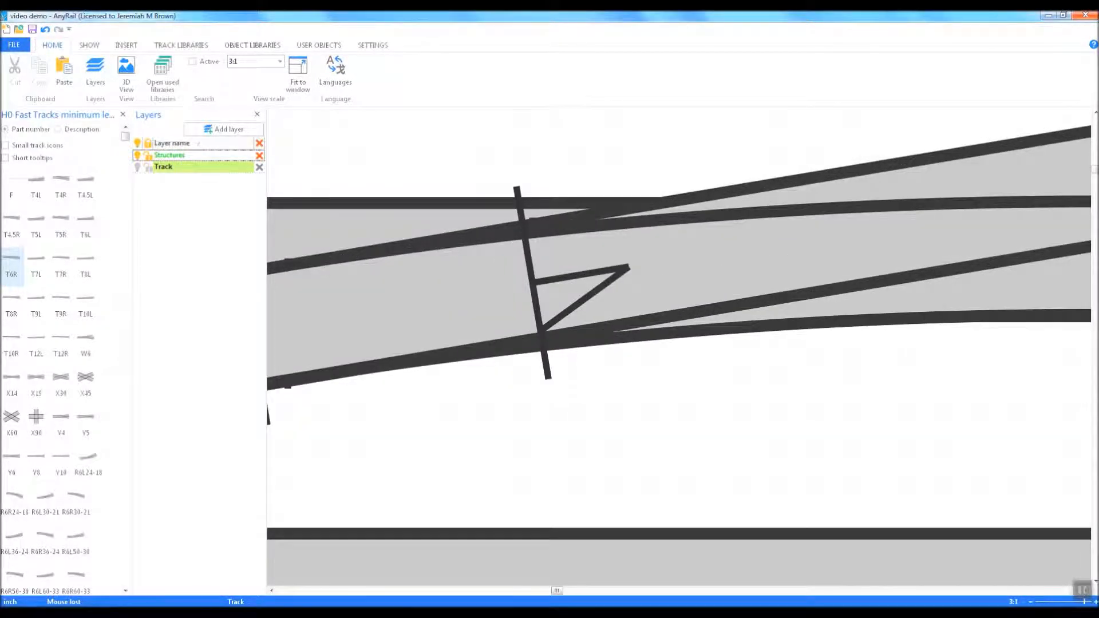
left_click_drag(563, 595, 554, 592)
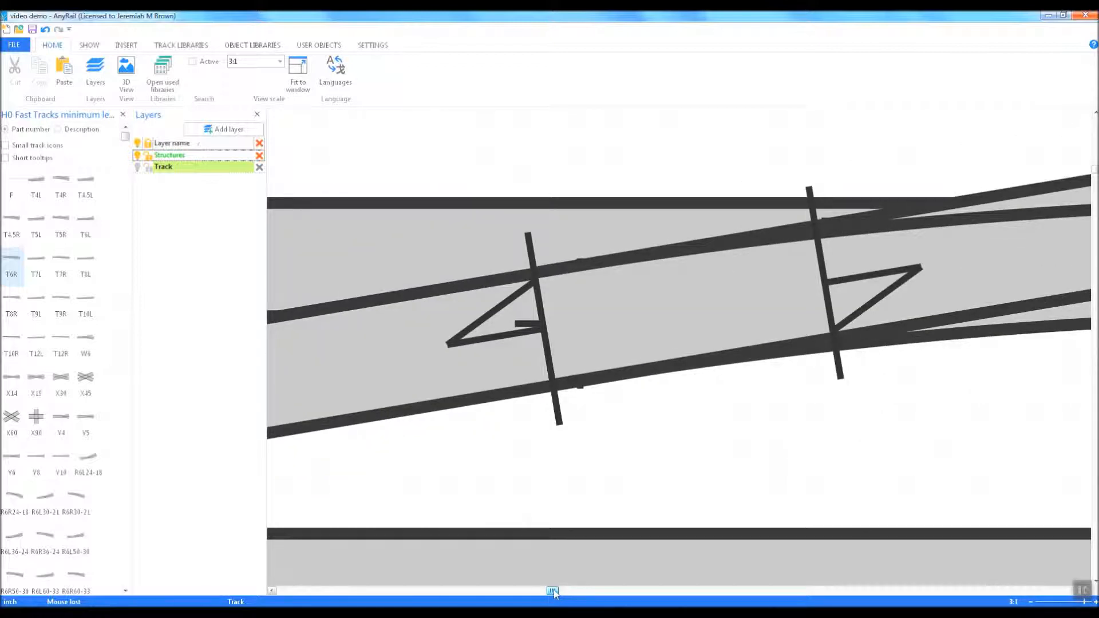
left_click_drag(554, 590, 571, 590)
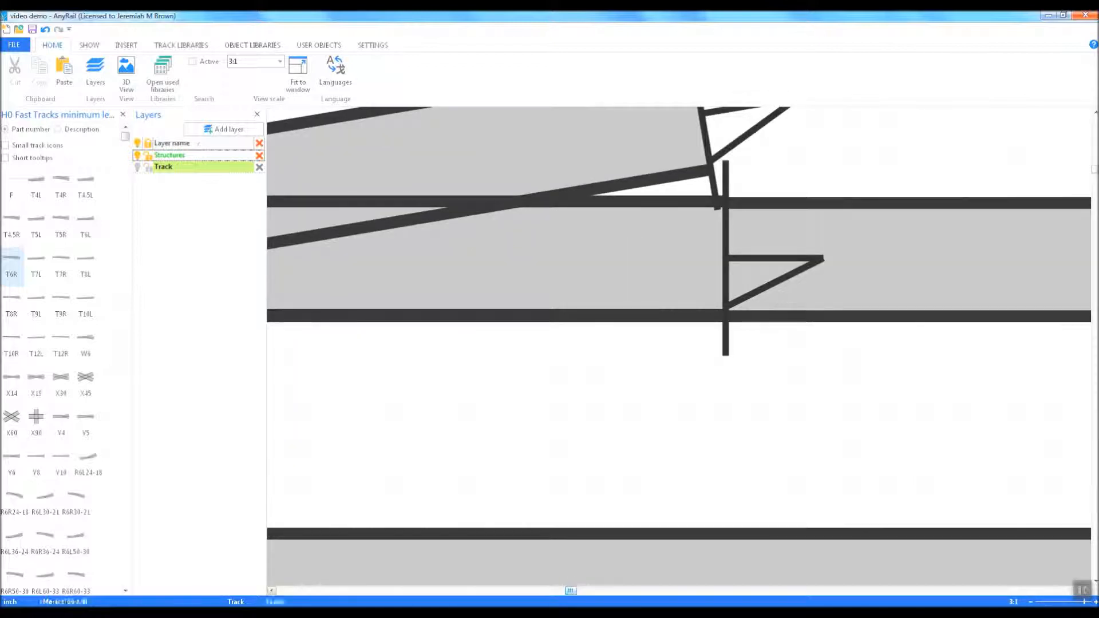
Switch the plan's track display to centerlines
left_click(126, 45)
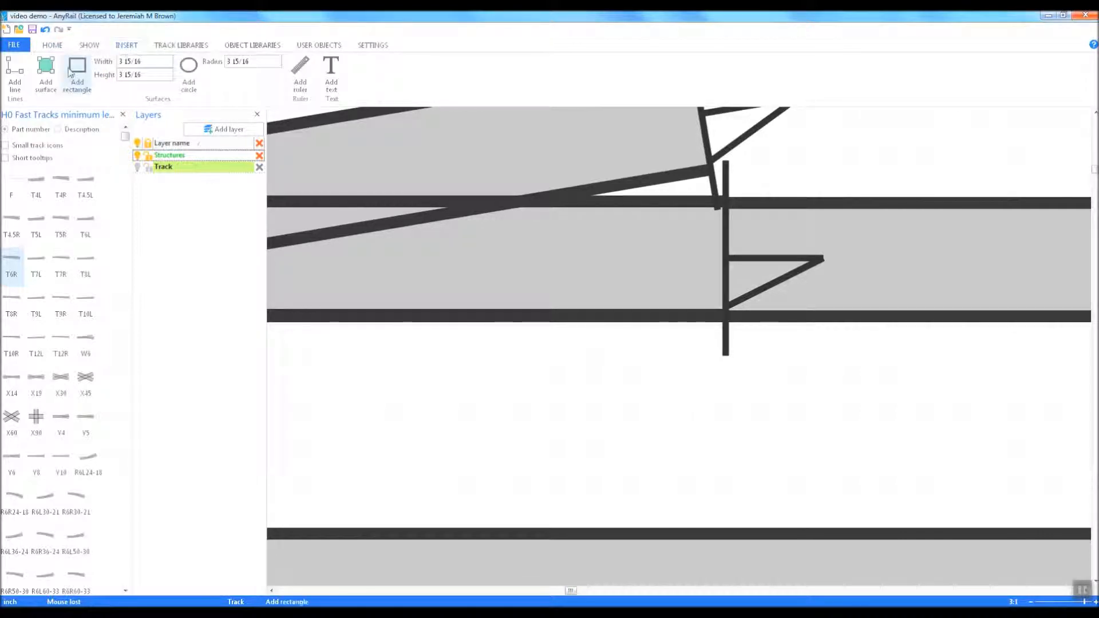
left_click(89, 45)
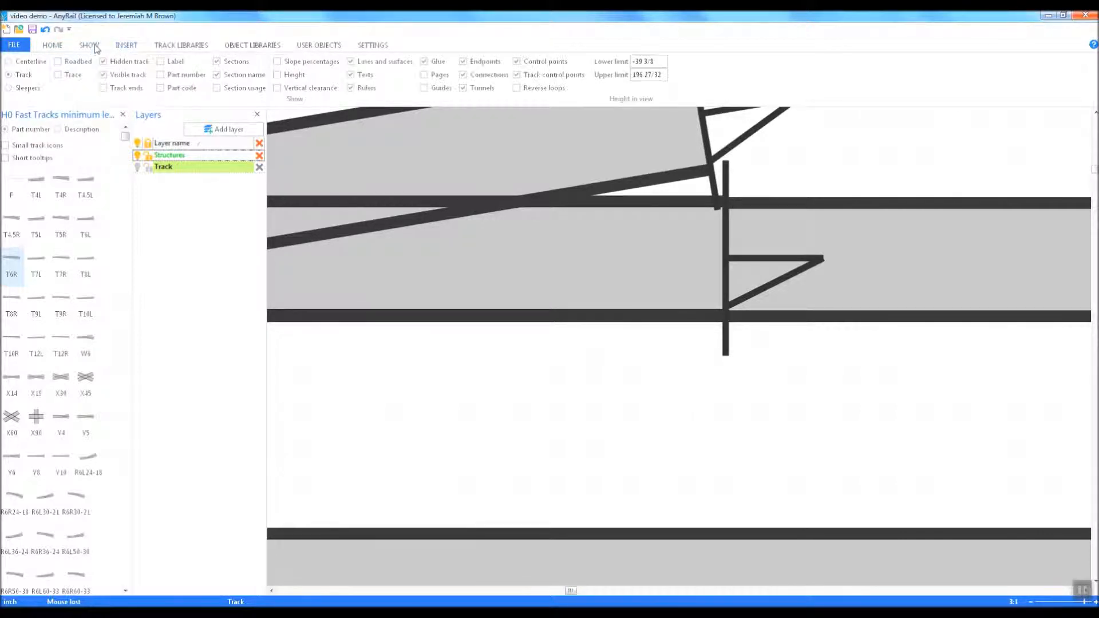
left_click(27, 63)
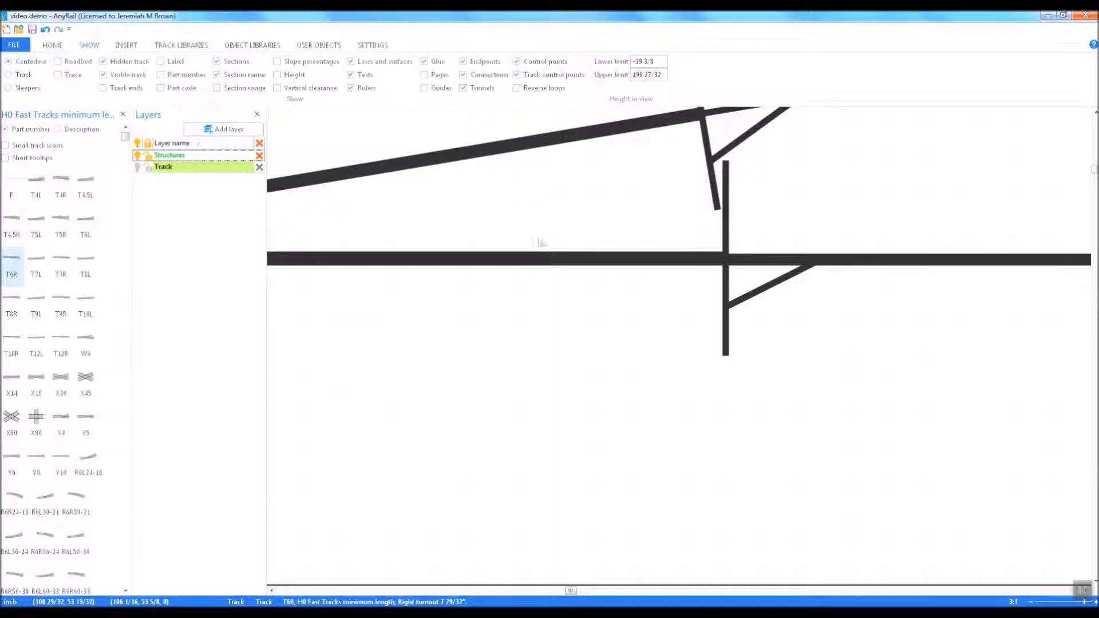
left_click(541, 262)
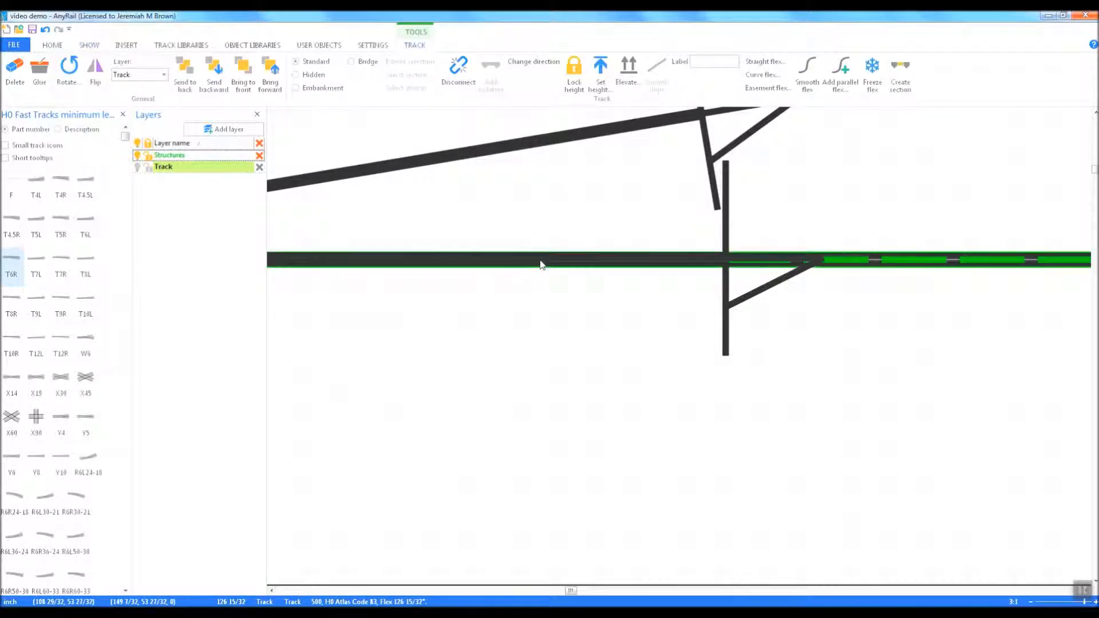
left_click_drag(540, 264, 538, 266)
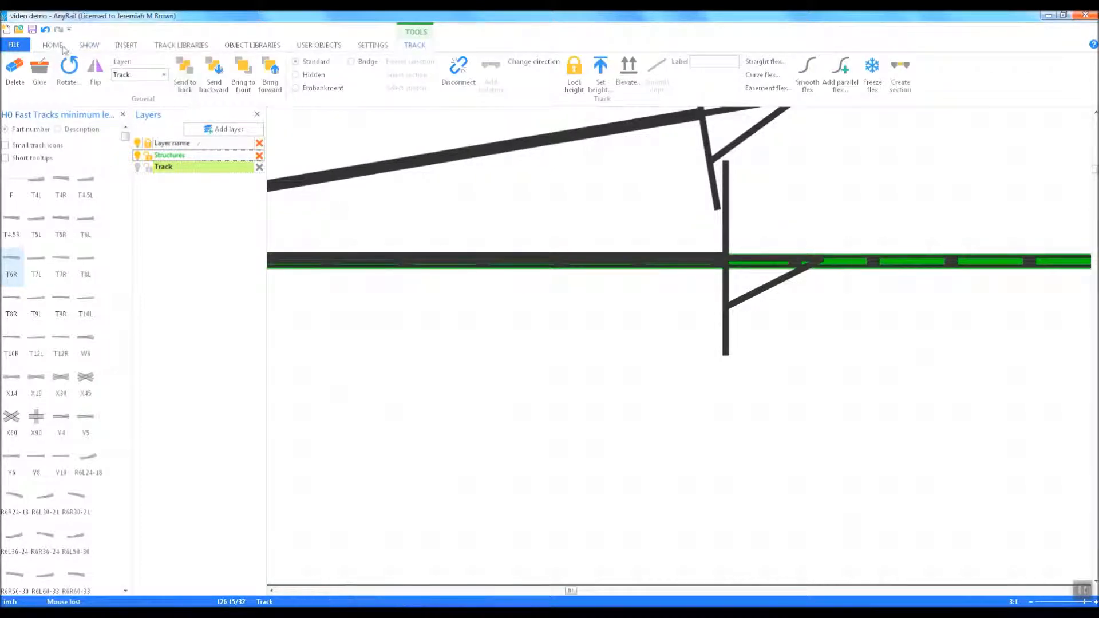
left_click(44, 30)
Glue the third yard track in place and nudge the third turnout to align with the yard track and ladder flex centerlines
left_click(939, 267)
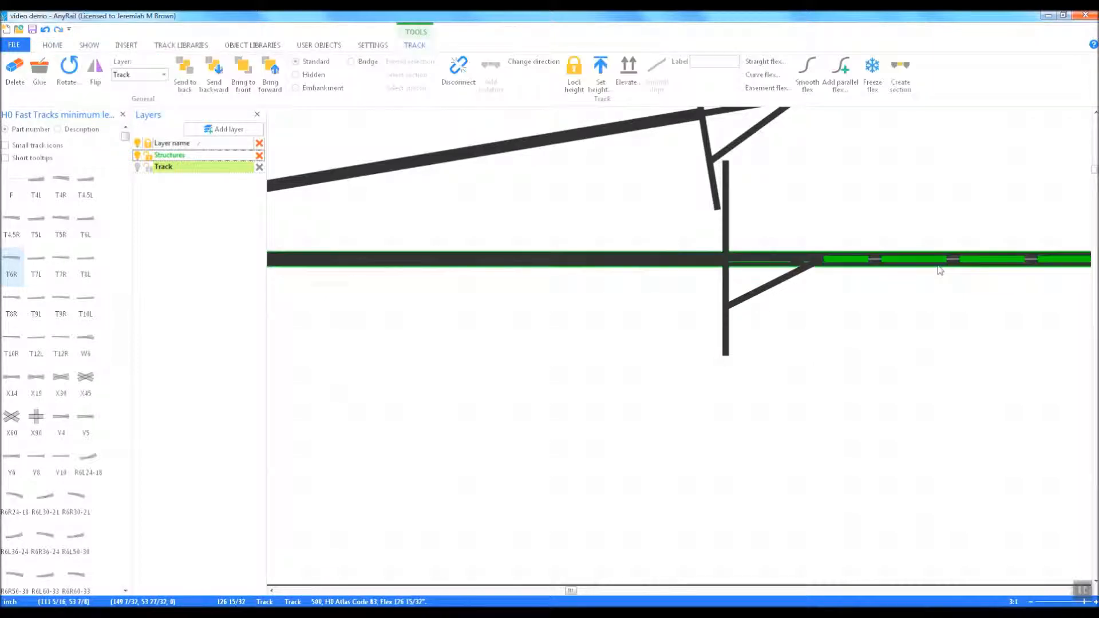
left_click(30, 63)
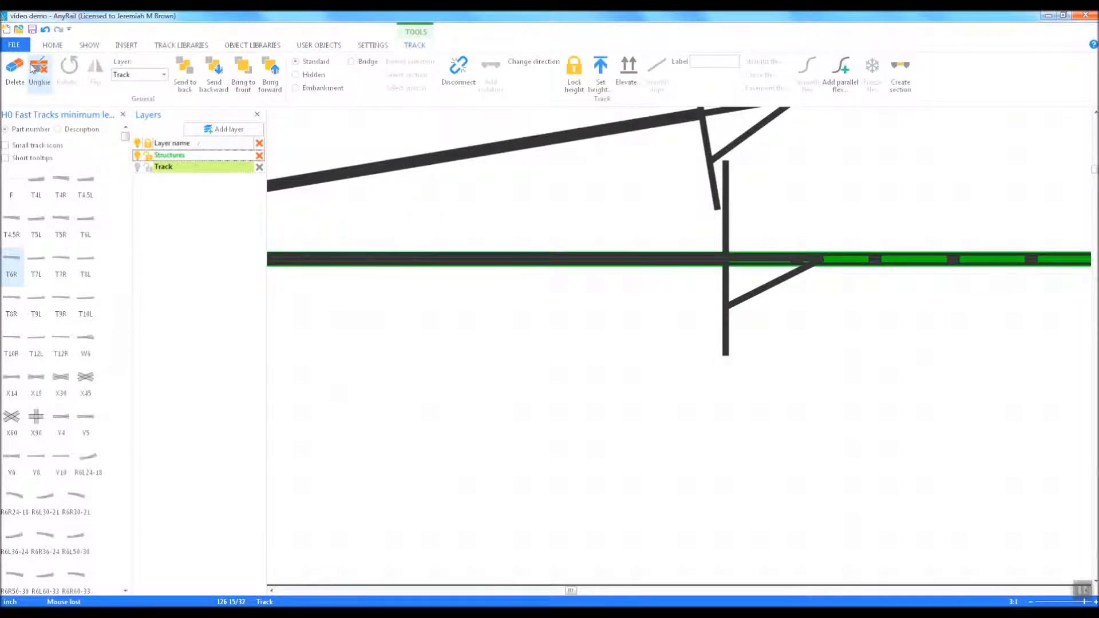
left_click_drag(580, 260, 571, 261)
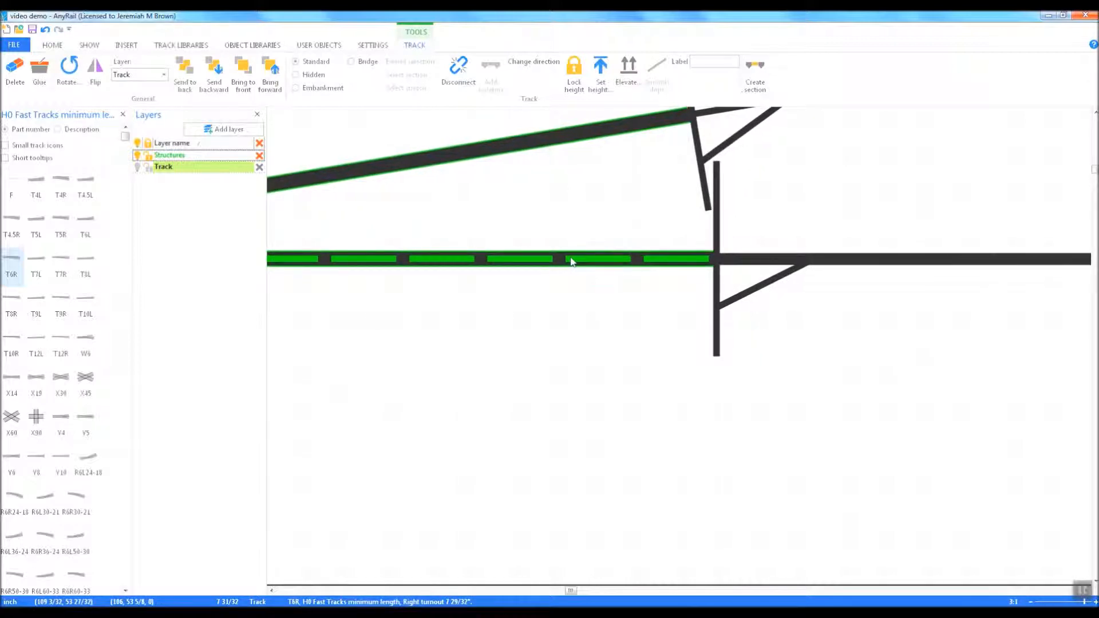
left_click_drag(573, 592, 560, 591)
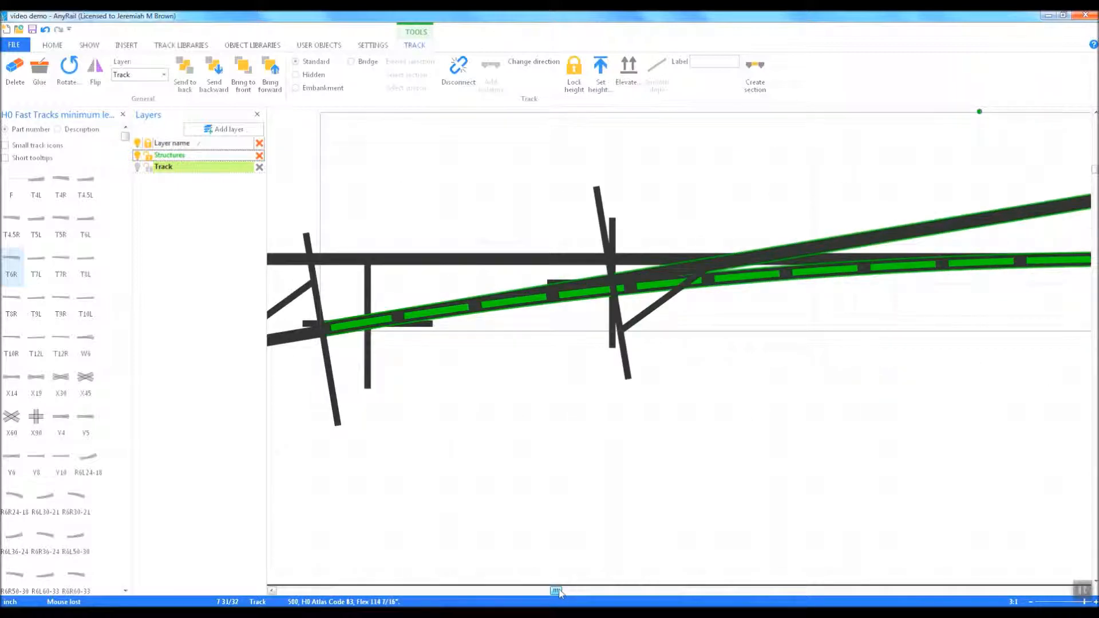
left_click_drag(783, 281, 787, 281)
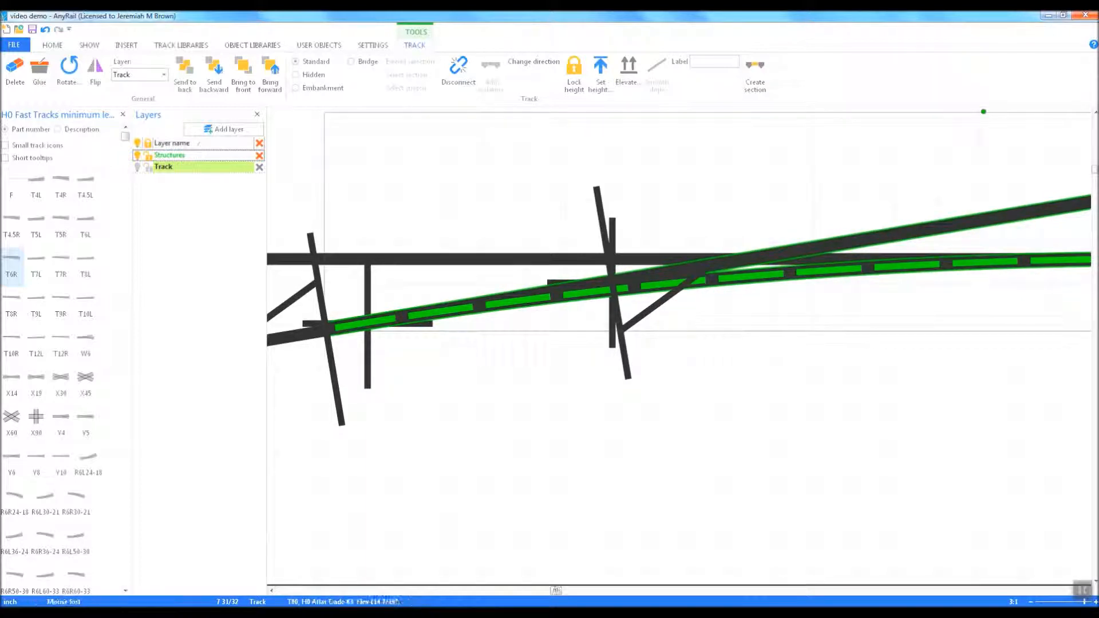
left_click_drag(556, 589, 570, 591)
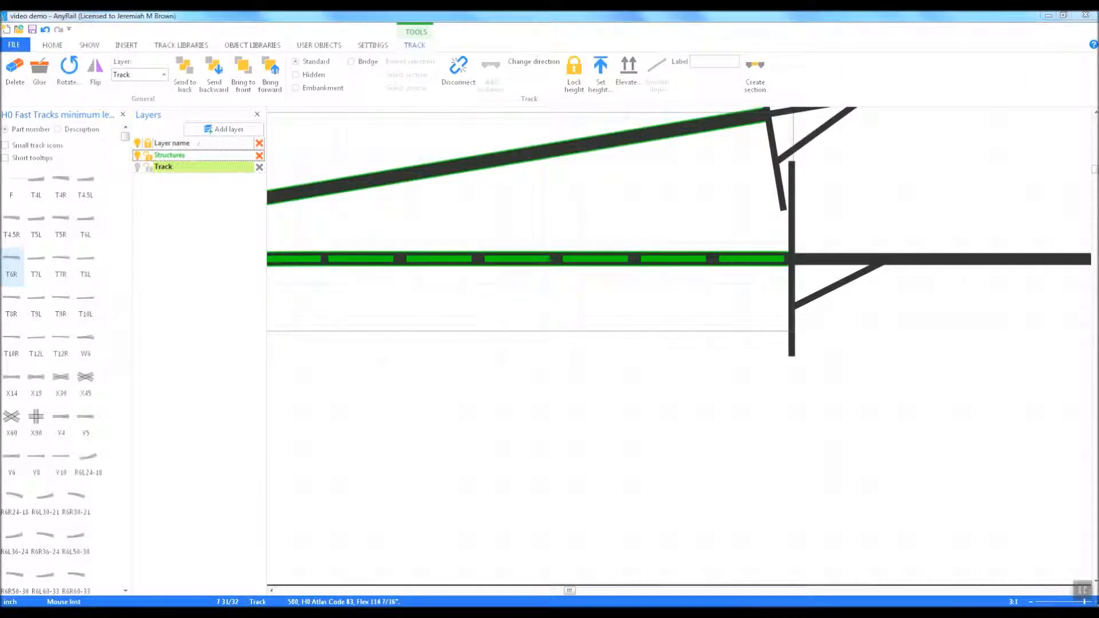
scroll(410, 250, "up", 2)
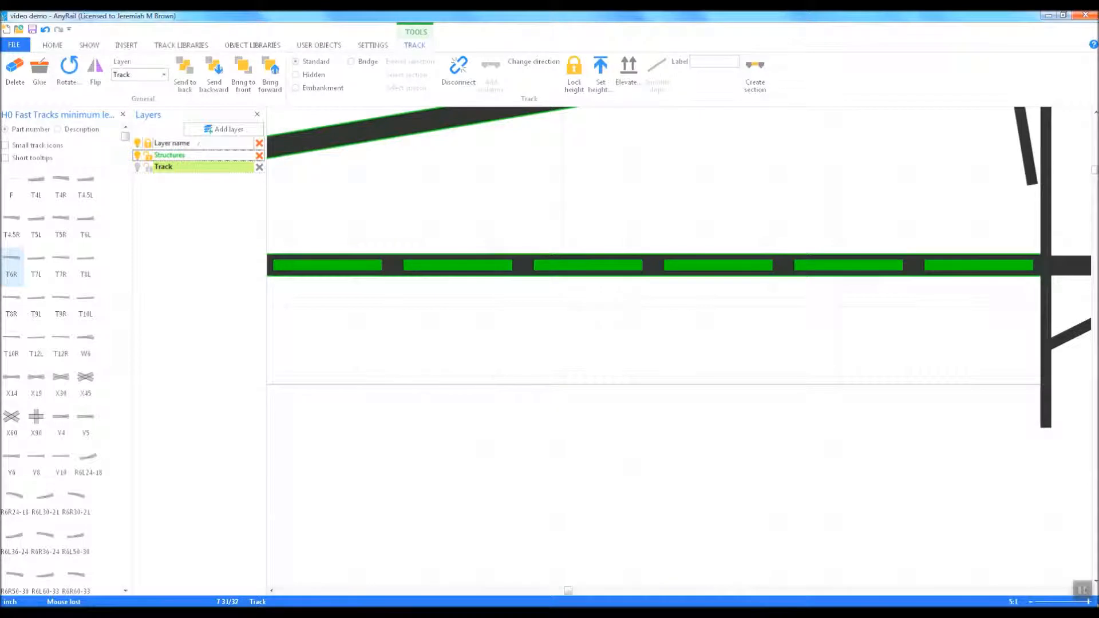
left_click(996, 500)
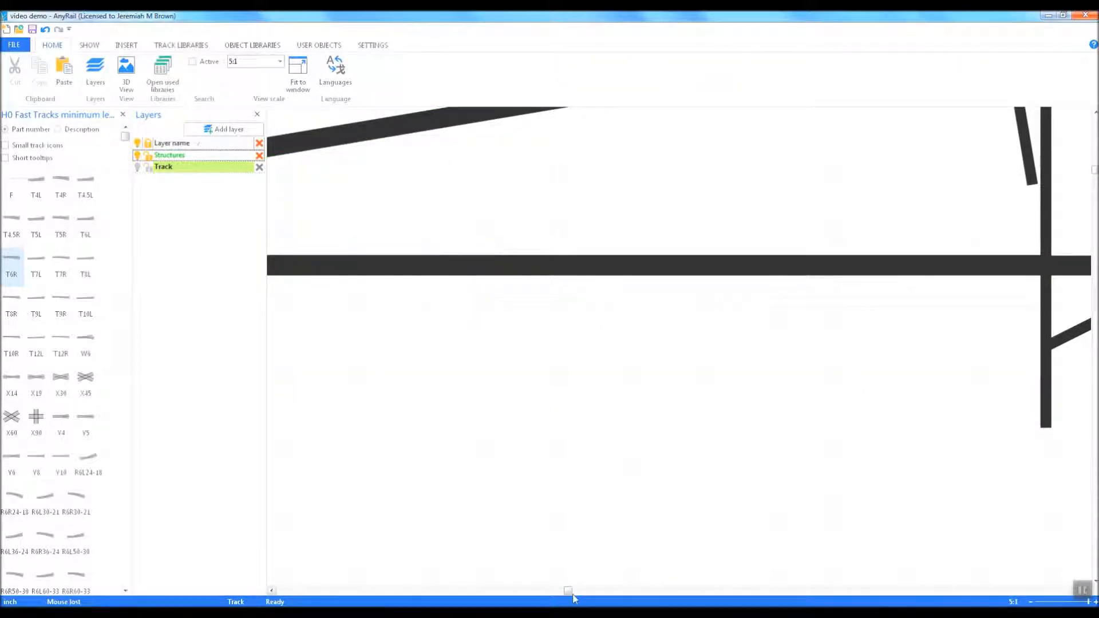
left_click_drag(568, 590, 550, 591)
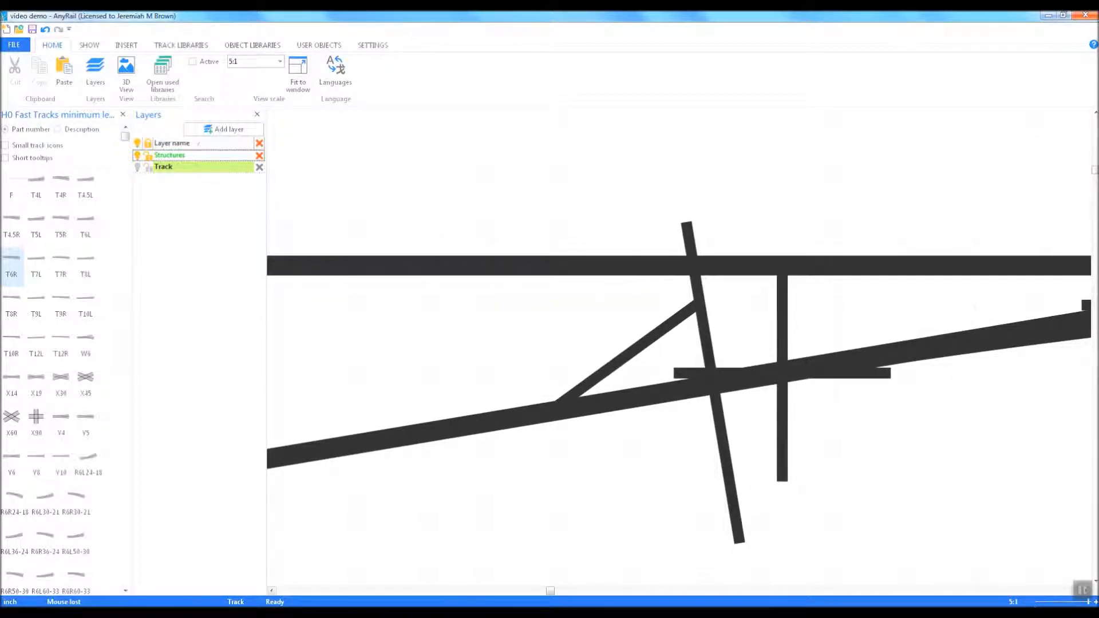
Switch the plan's track display back to Track style so the full track width is drawn
left_click(1031, 605)
left_click(1031, 604)
left_click(1031, 604)
left_click(1031, 604)
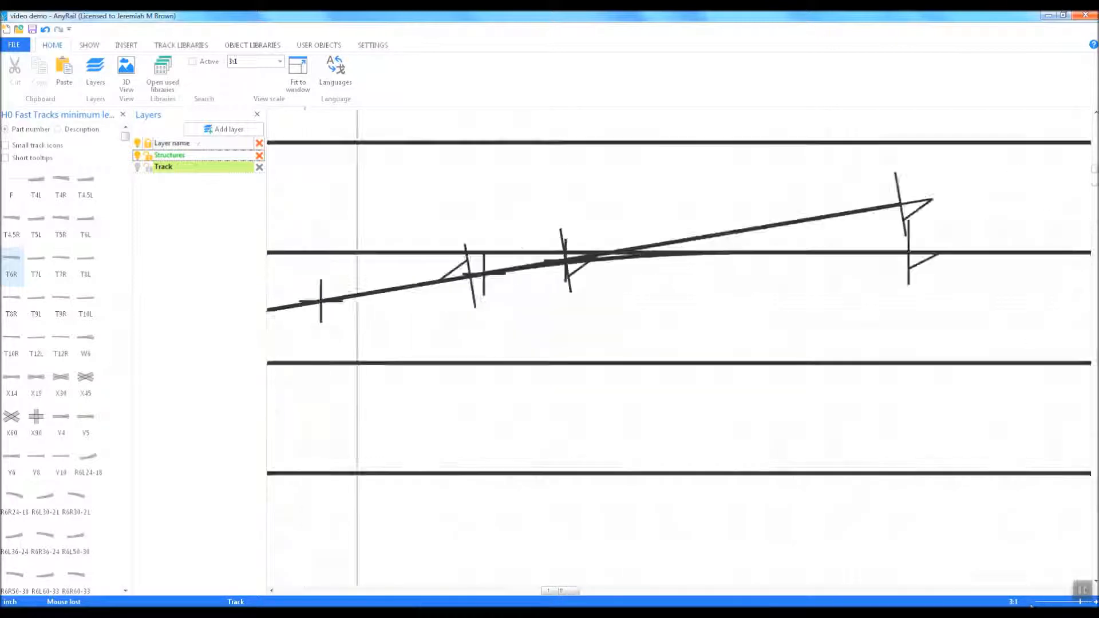
left_click(1031, 604)
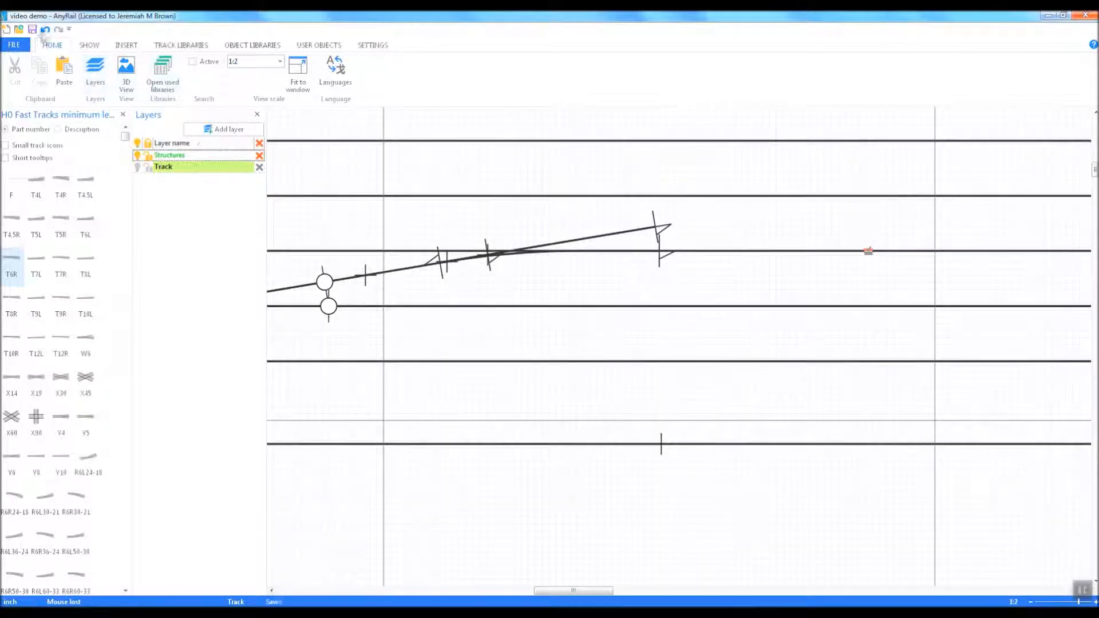
left_click(82, 48)
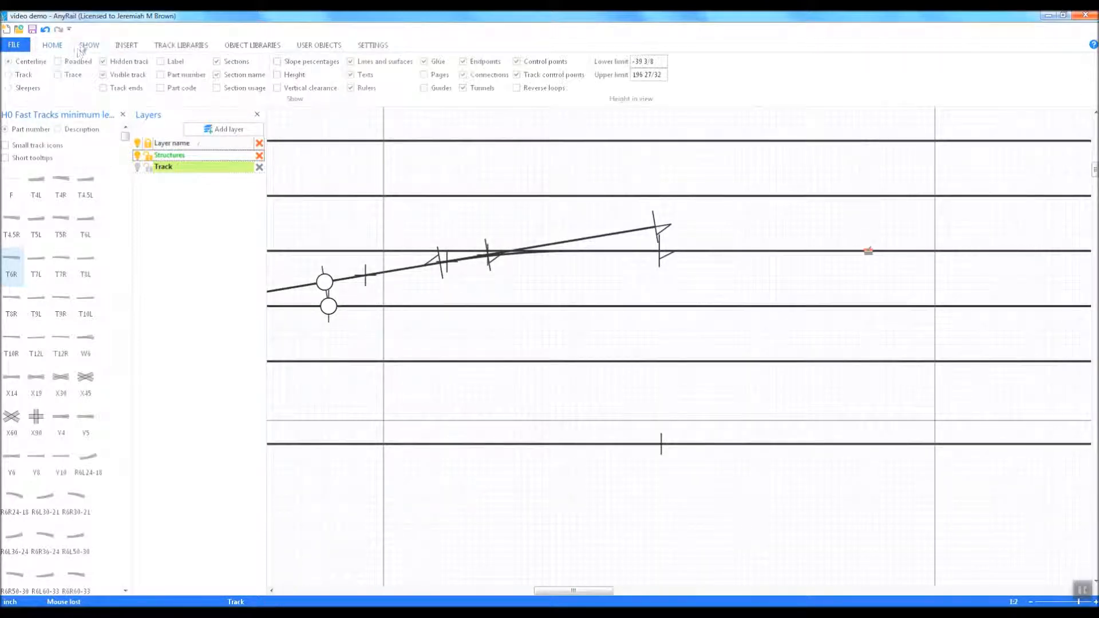
left_click(23, 76)
Cut away the part of the third yard track overlapping the third turnout and connect the remaining end to the turnout's yard-side leg
left_click(710, 256)
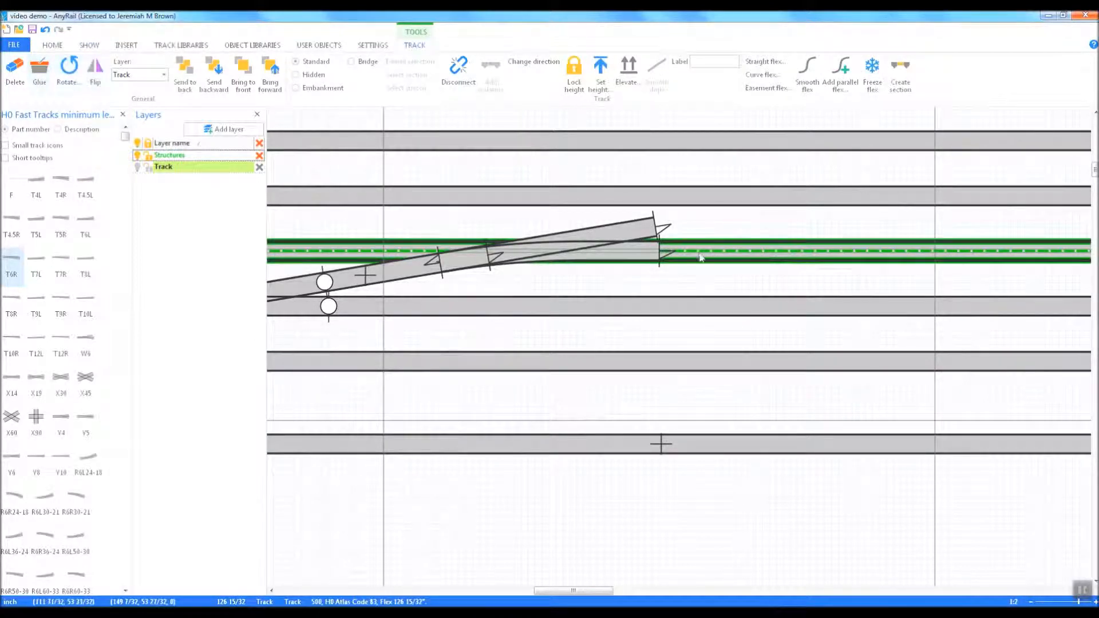
right_click(700, 258)
left_click(748, 383)
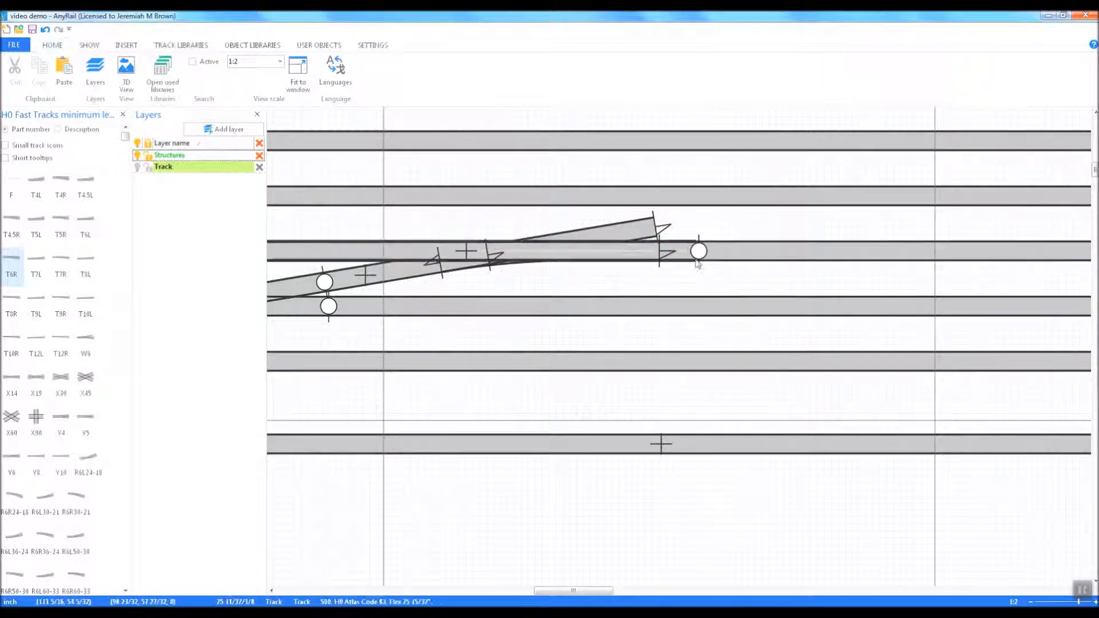
right_click(699, 253)
left_click(738, 302)
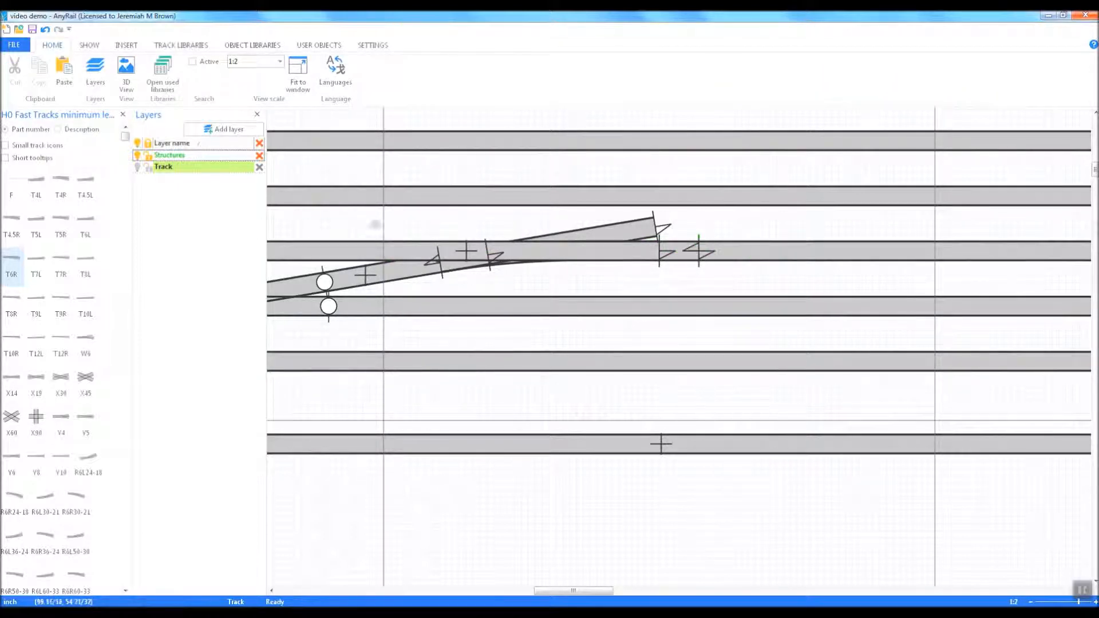
left_click(325, 249)
key("Delete")
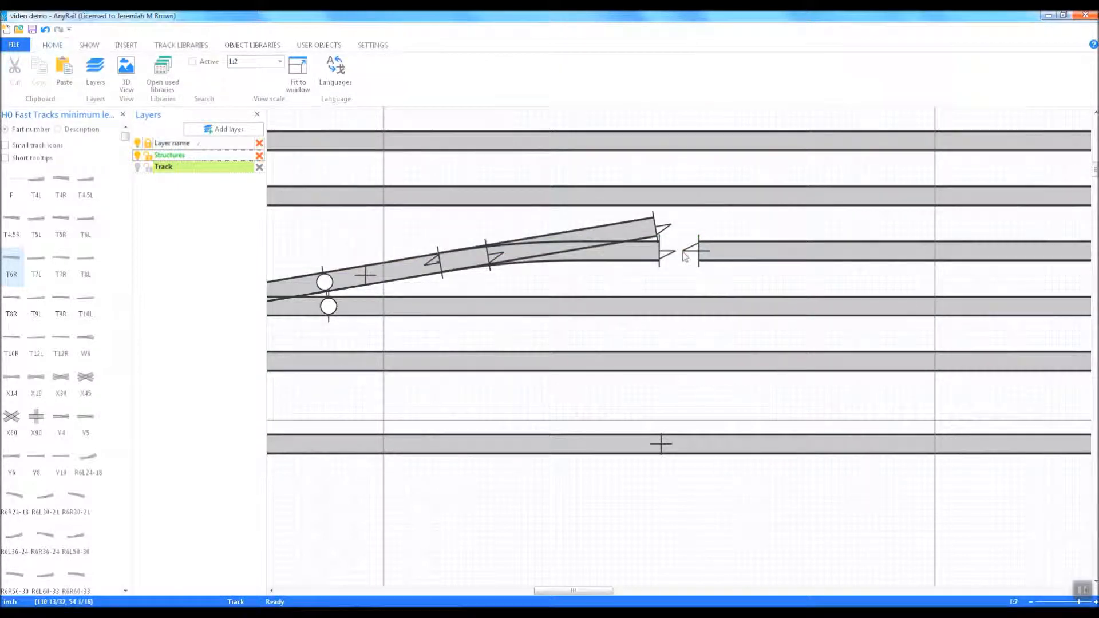
left_click_drag(700, 251, 658, 251)
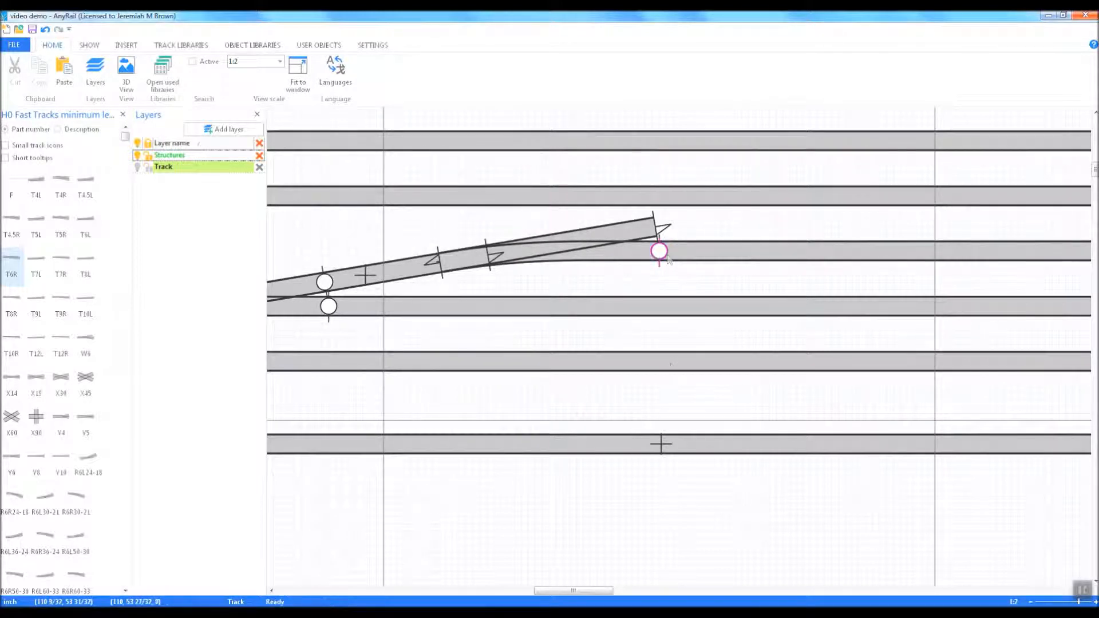
Cut the ladder flex just before the third turnout, disconnect the cut and delete the piece overlapping the turnout
scroll(542, 391, "down", 1)
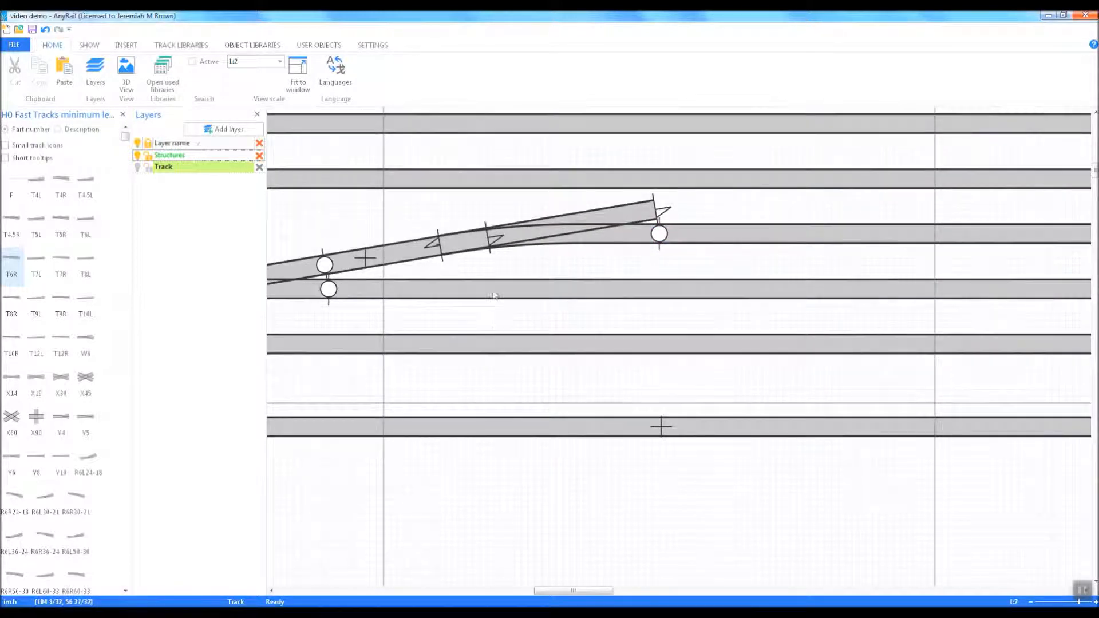
right_click(402, 254)
left_click(439, 385)
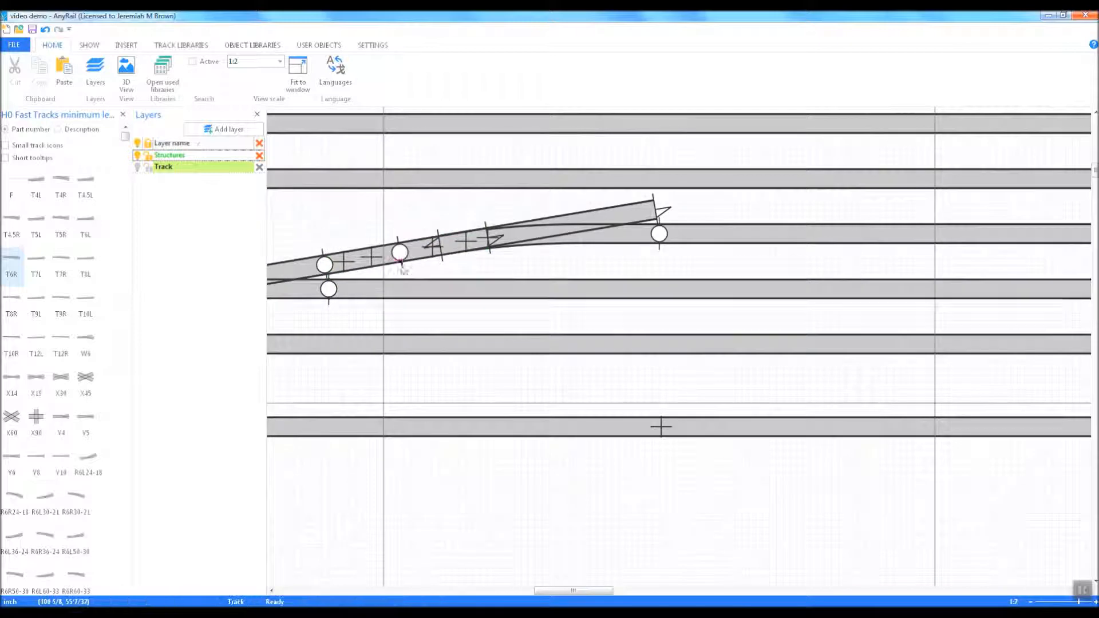
right_click(400, 252)
left_click(423, 302)
left_click(417, 260)
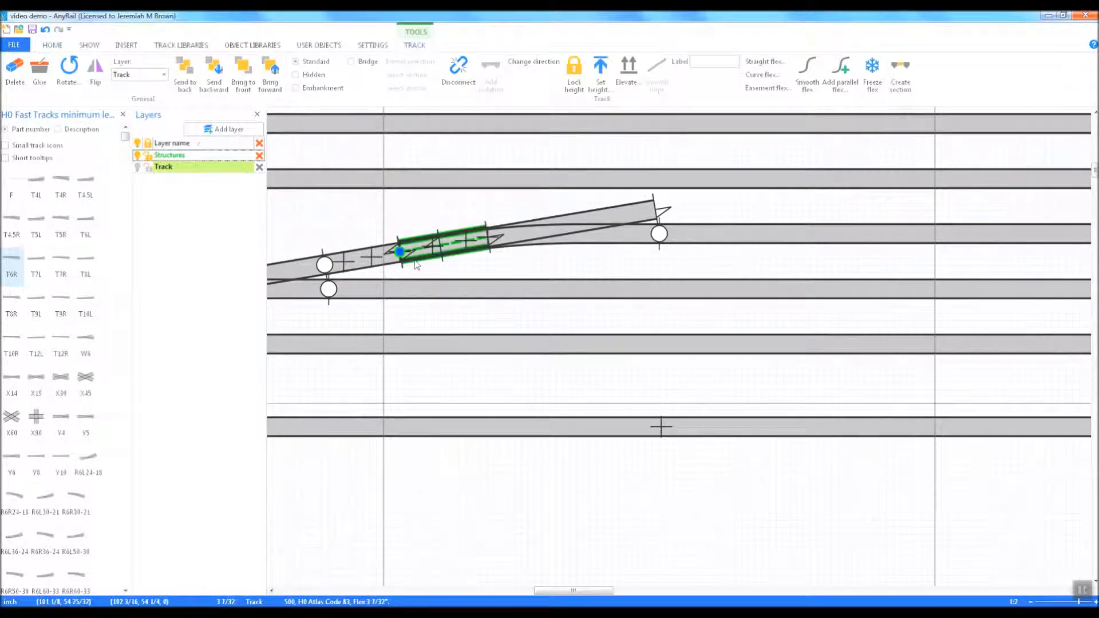
left_click(418, 253)
key("Delete")
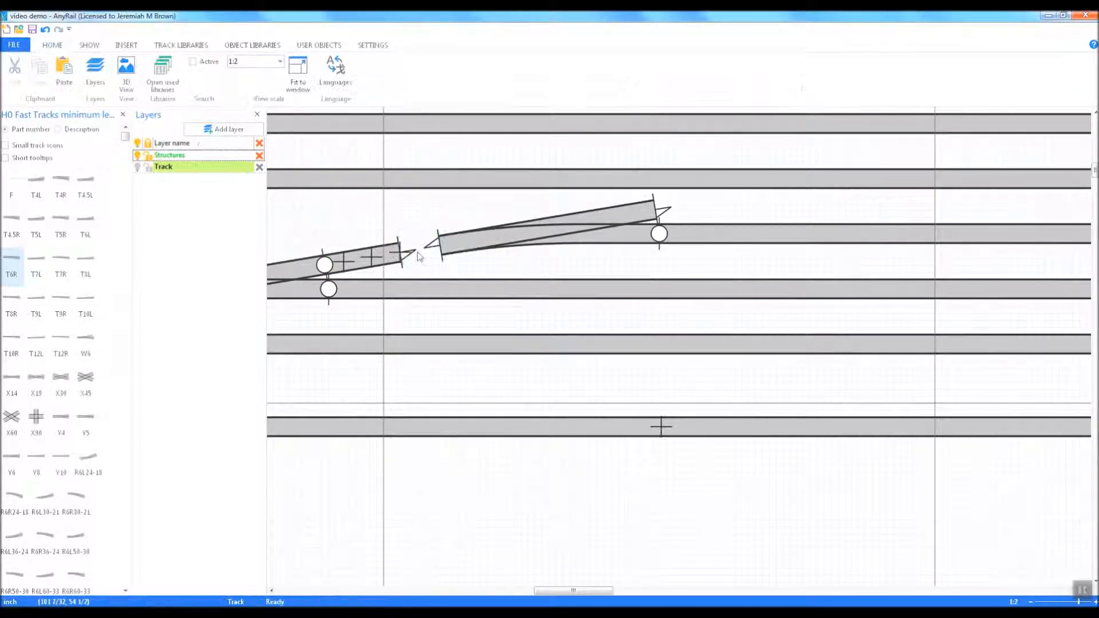
Extend the shortened ladder flex to connect to the entry end of the third turnout, undoing any unwanted shift of the track section
left_click_drag(400, 254, 432, 250)
left_click_drag(692, 422, 671, 424)
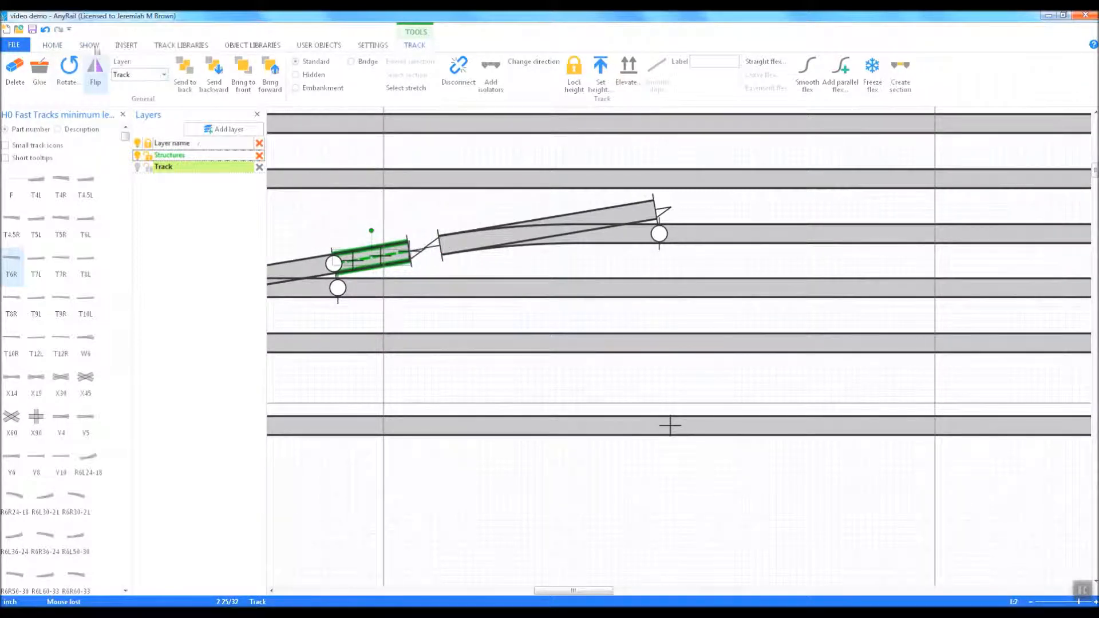
left_click(45, 29)
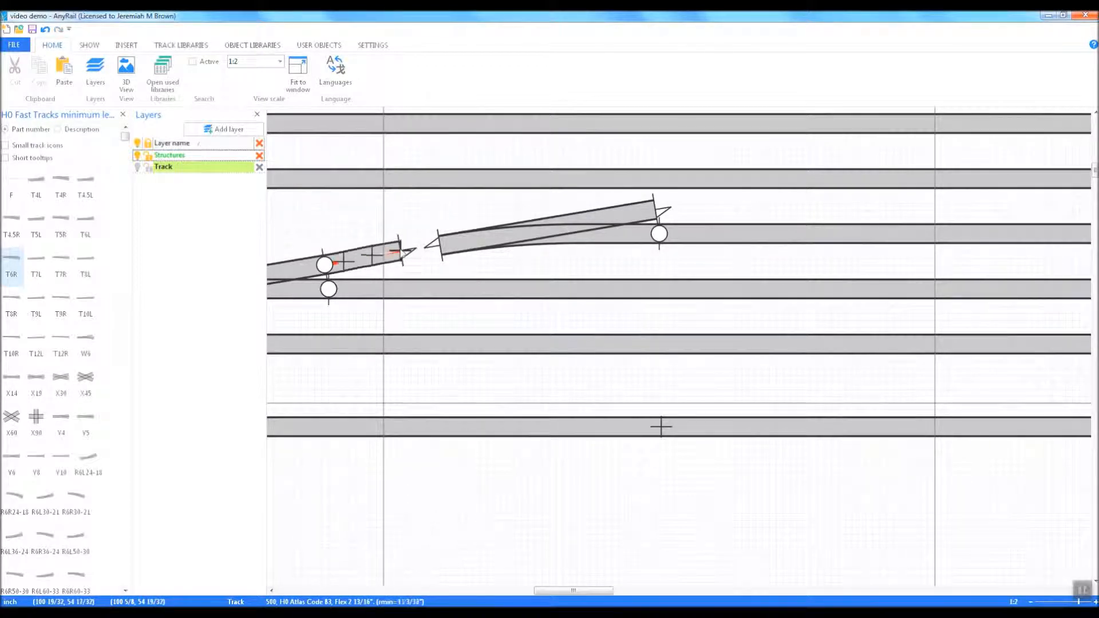
left_click_drag(403, 256, 439, 245)
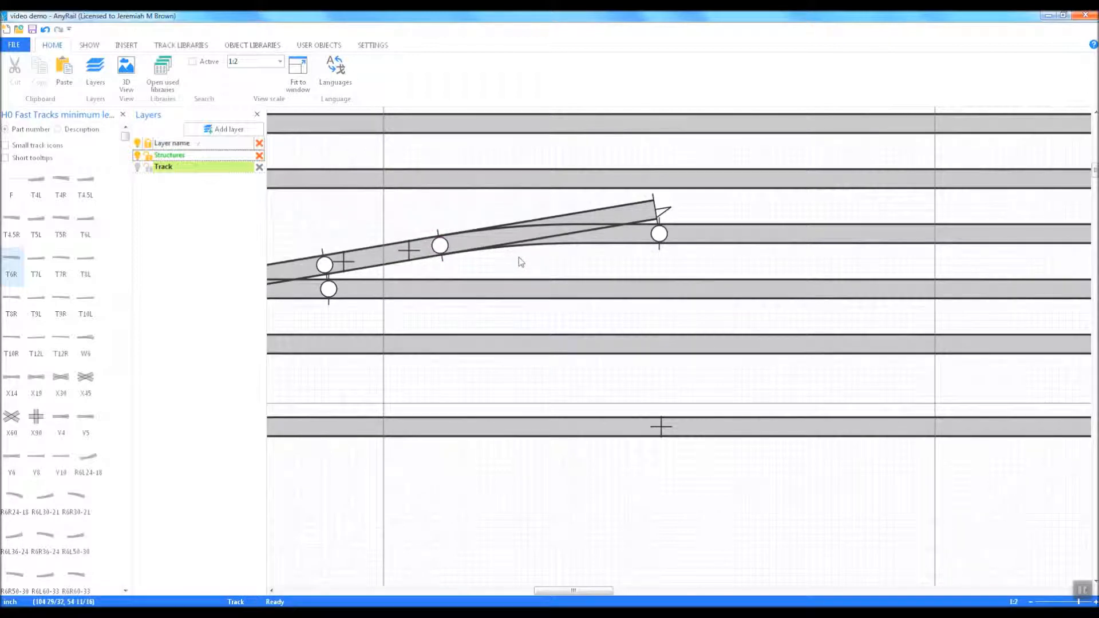
Check the lengths of the ladder flex pieces before the second and third turnouts
left_click(1029, 603)
left_click(1029, 602)
left_click_drag(543, 591, 492, 592)
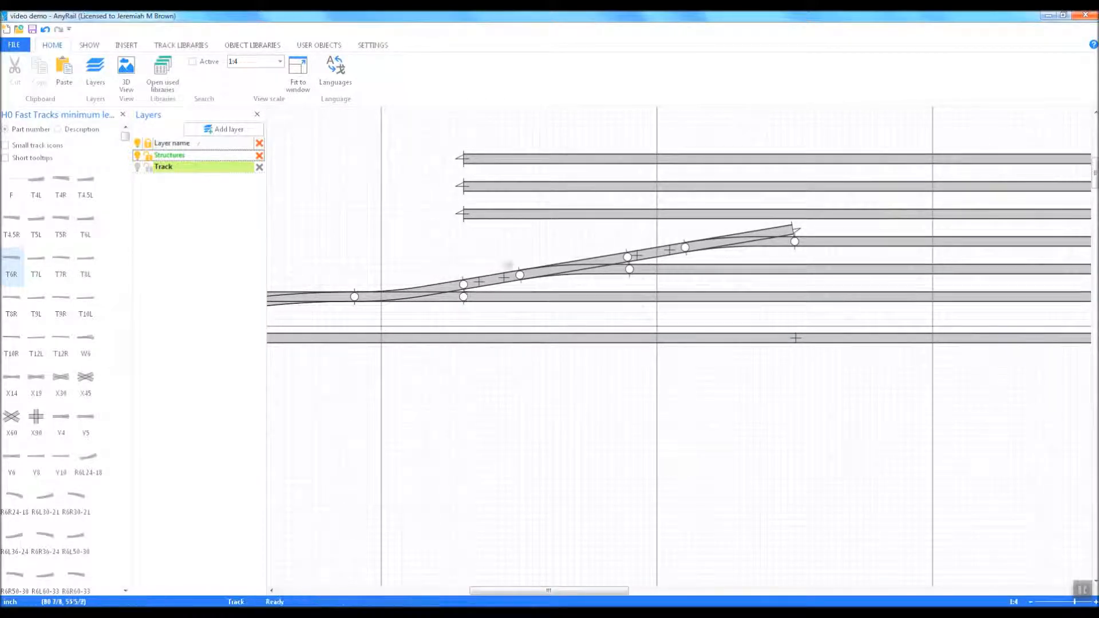
left_click(491, 279)
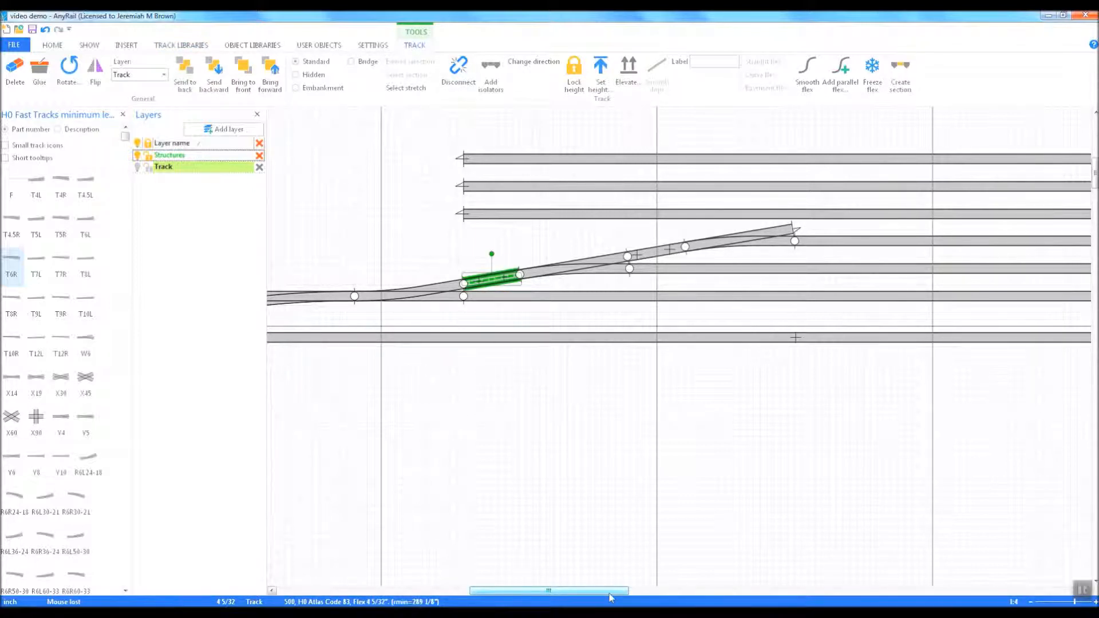
left_click_drag(610, 596, 625, 596)
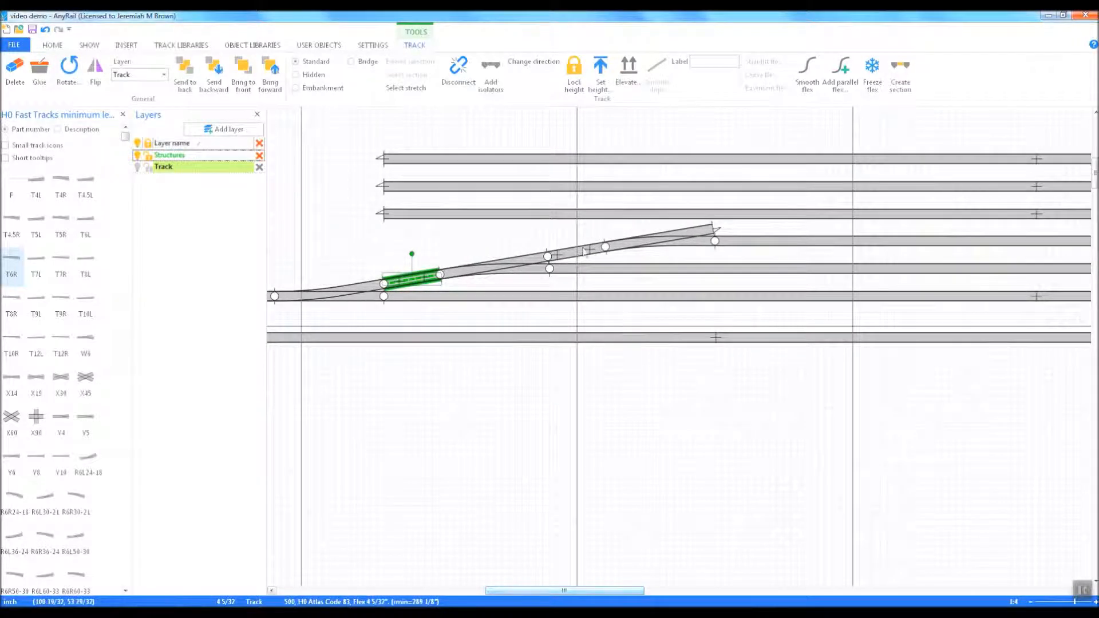
right_click(578, 253)
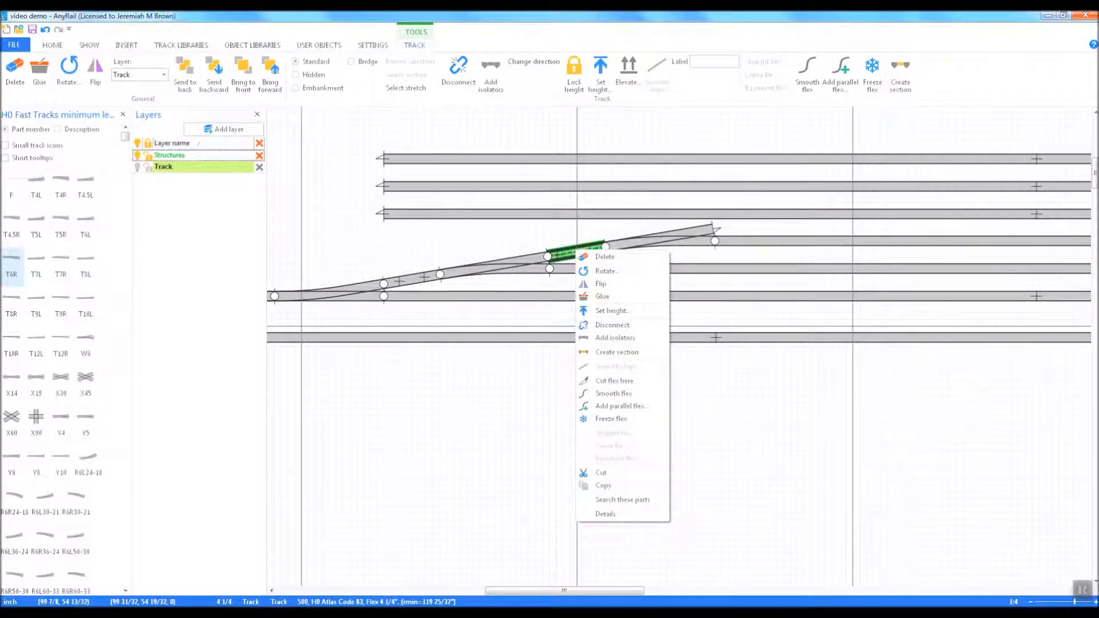
left_click(692, 314)
Copy the last ladder flex together with the third T6R turnout and attach the pasted copy to the end of the ladder
left_click(578, 252)
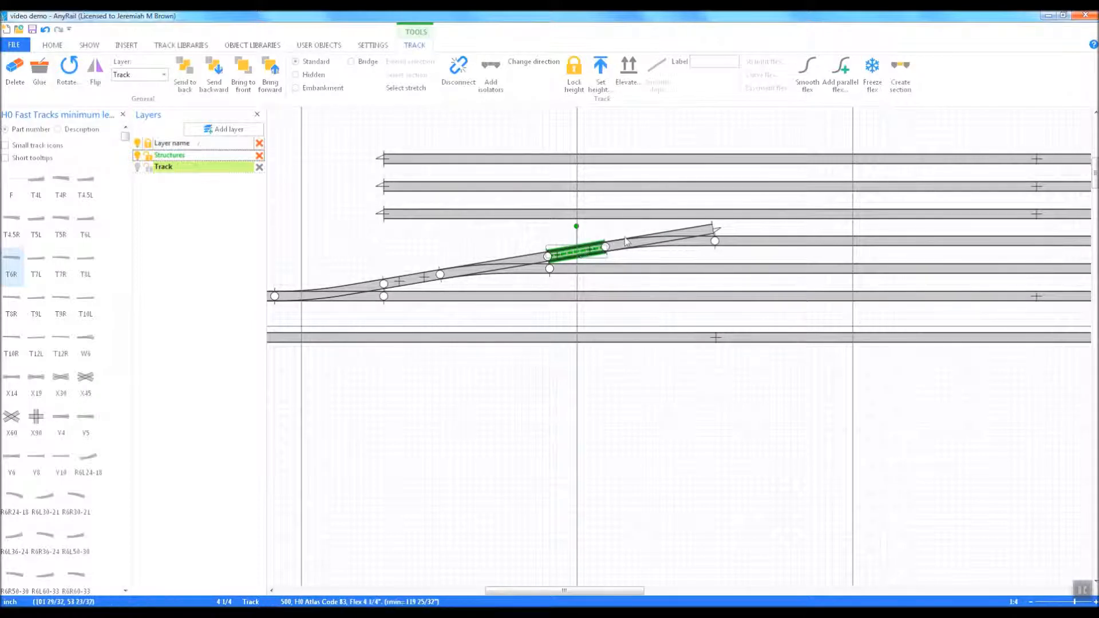
left_click(667, 238)
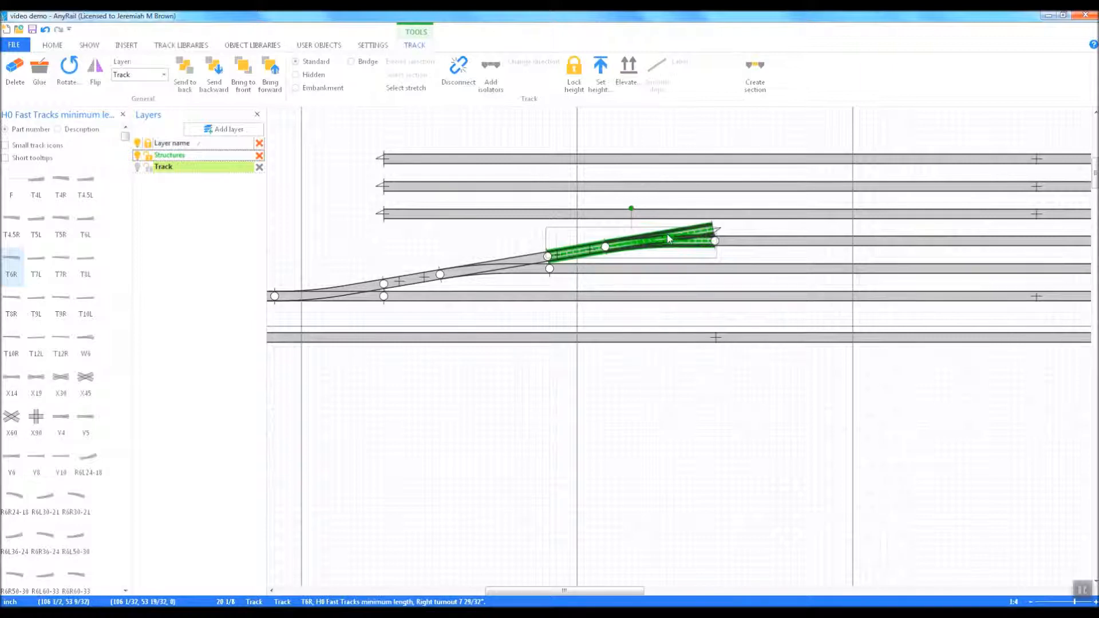
right_click(667, 237)
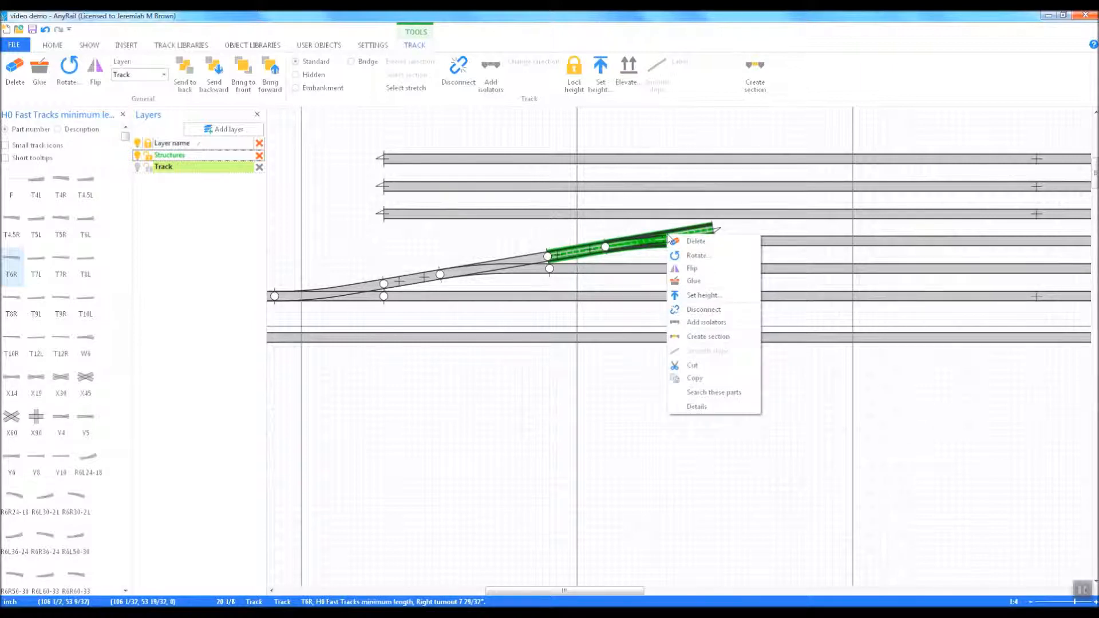
left_click(694, 378)
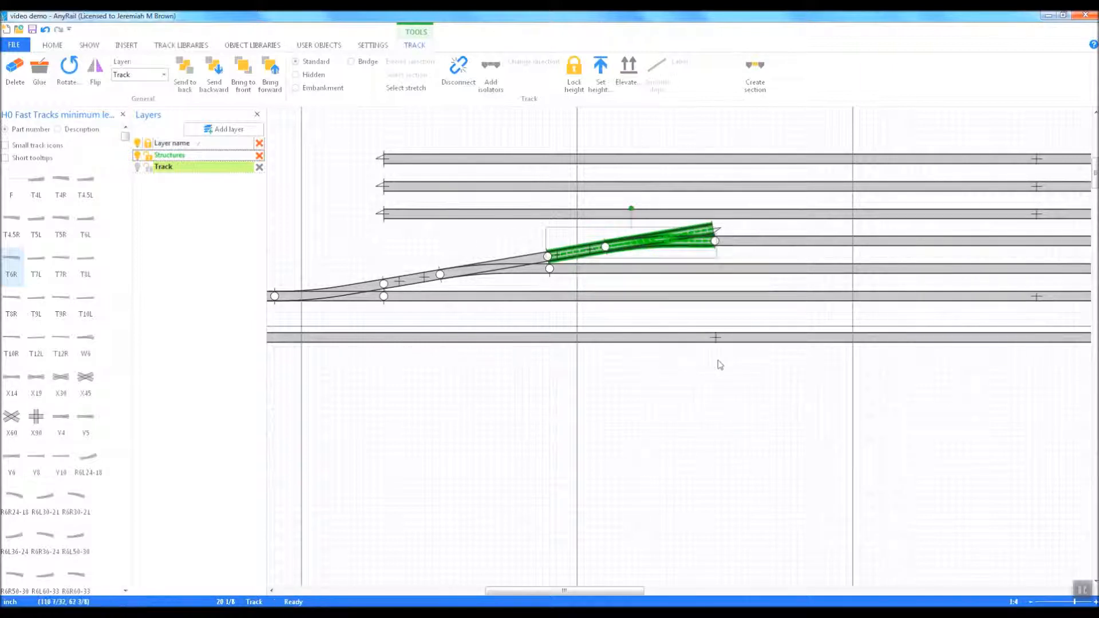
right_click(750, 406)
left_click(778, 488)
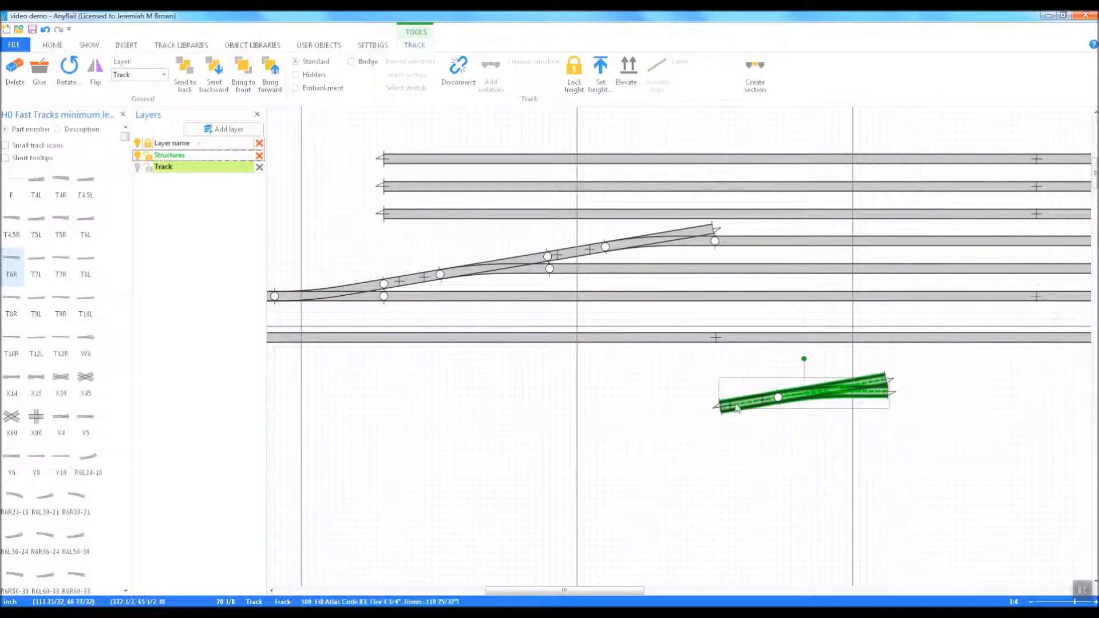
left_click_drag(751, 231, 728, 226)
Paste a second flex-and-turnout copy and attach it after the fourth turnout, reaching the fifth yard track
left_click(891, 451)
right_click(898, 481)
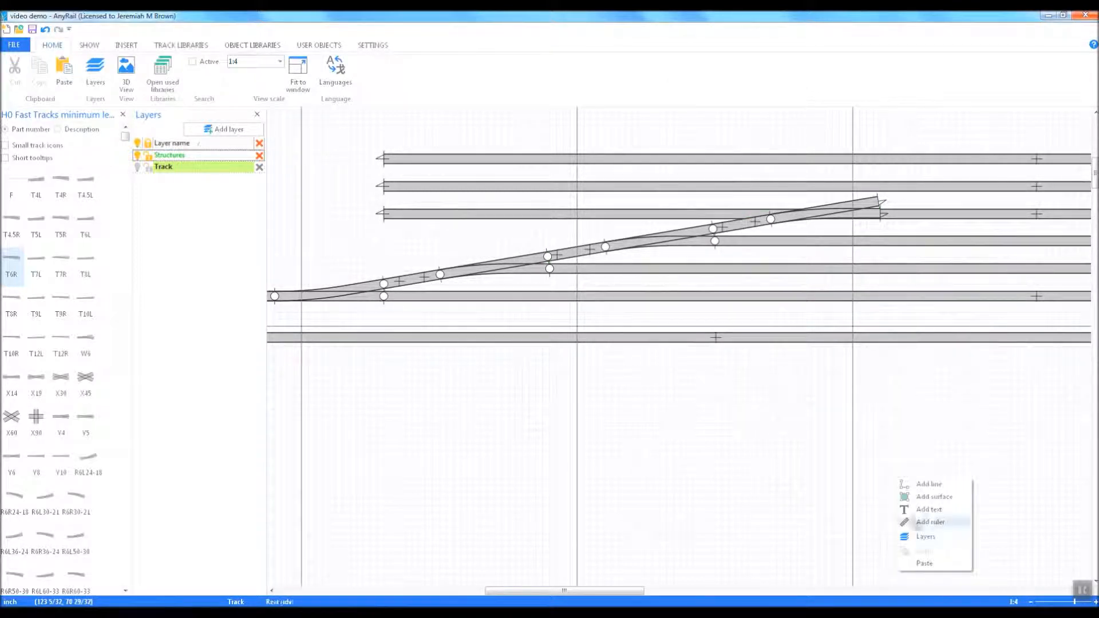
left_click(930, 566)
left_click_drag(892, 485, 901, 200)
Cut the fourth yard track just past the fourth turnout, disconnect it there and delete the overlapping piece
left_click(920, 222)
right_click(920, 216)
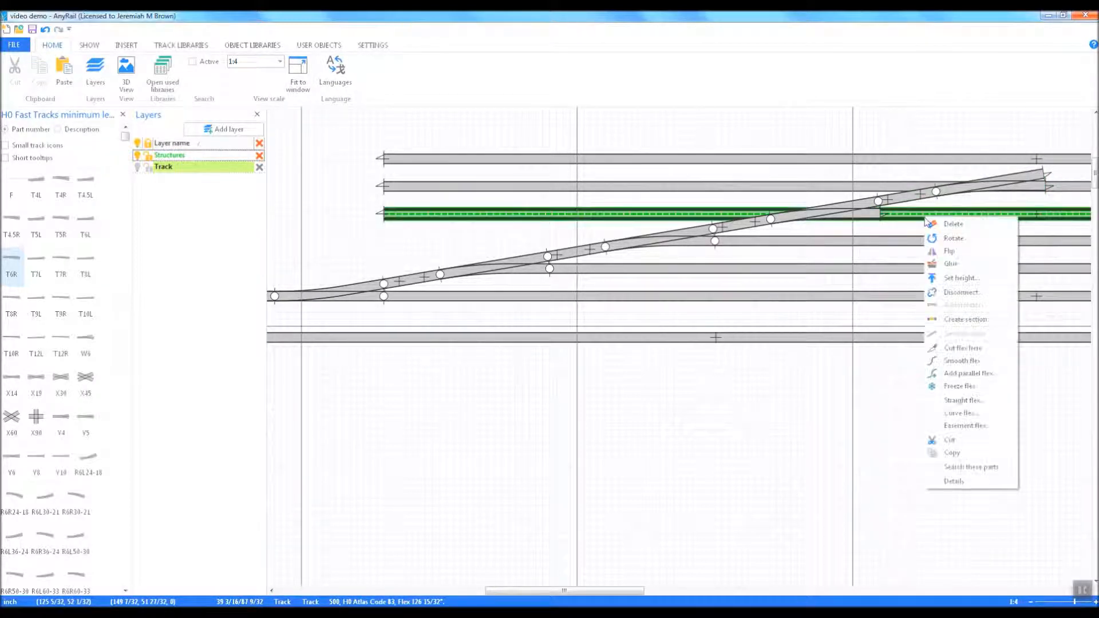
left_click(952, 349)
right_click(924, 216)
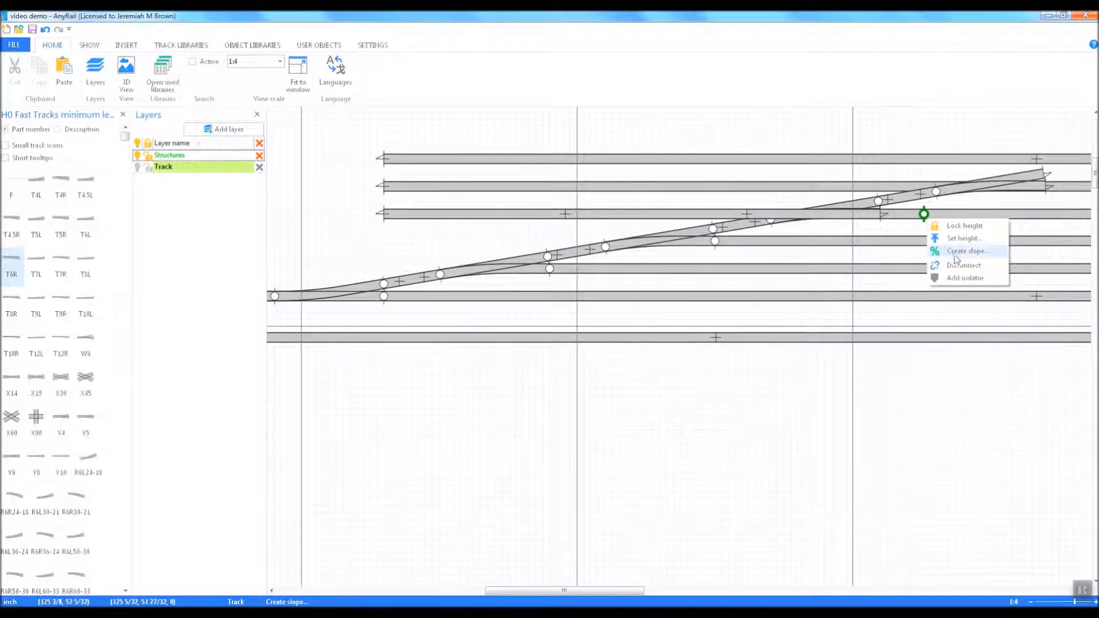
left_click(963, 265)
left_click(634, 215)
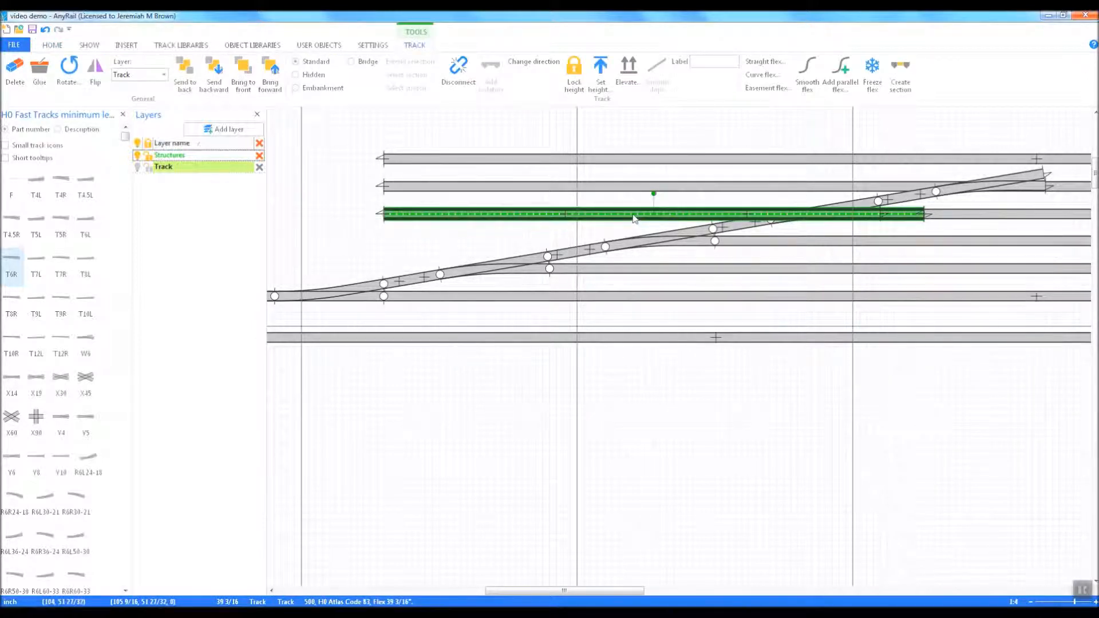
key("Delete")
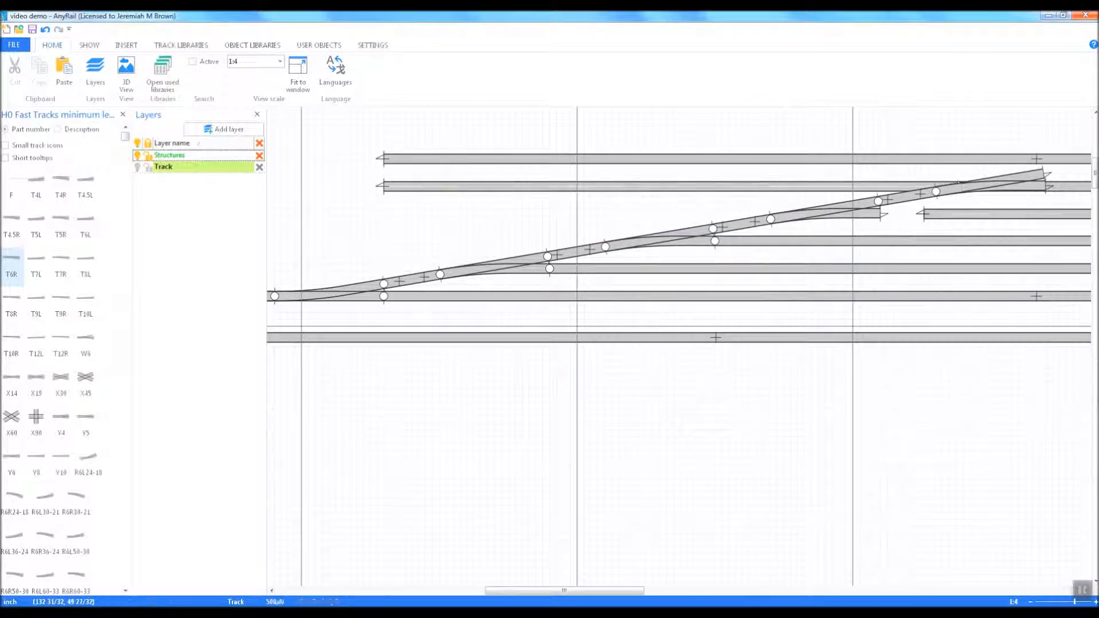
Cut the fifth yard track just past the fifth turnout, disconnect it there and delete the overlapping piece
left_click_drag(644, 591, 698, 591)
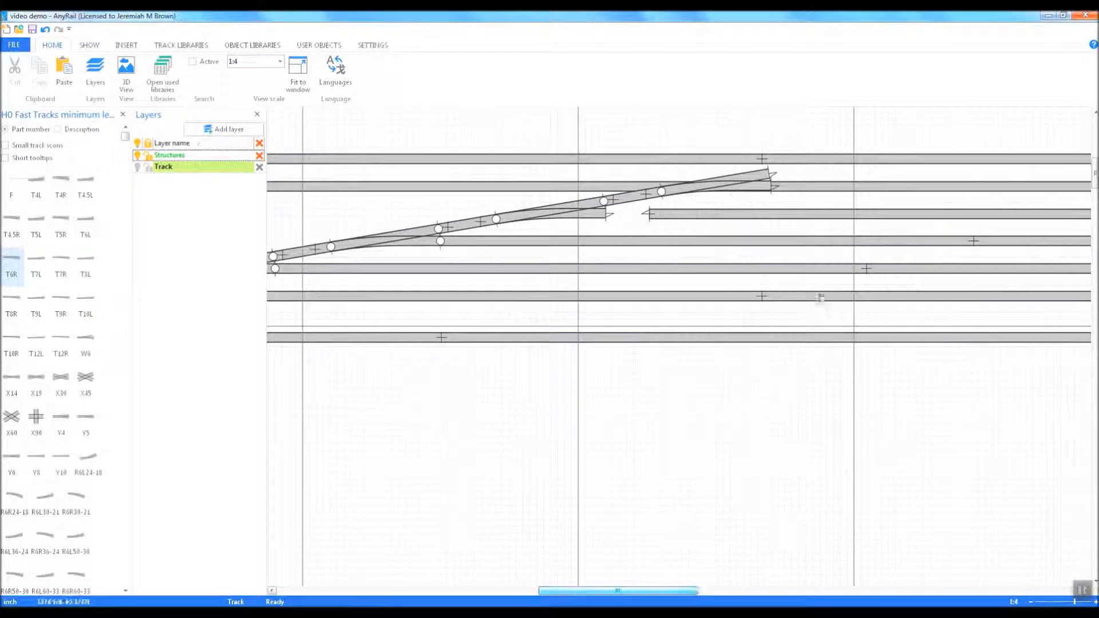
left_click(817, 189)
right_click(804, 187)
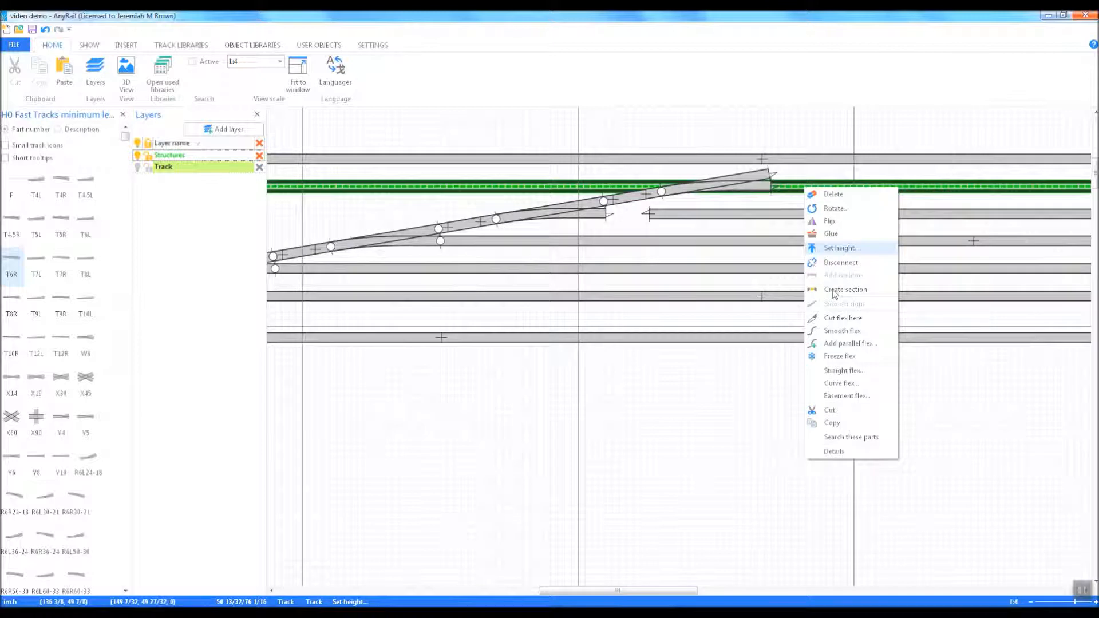
left_click(841, 318)
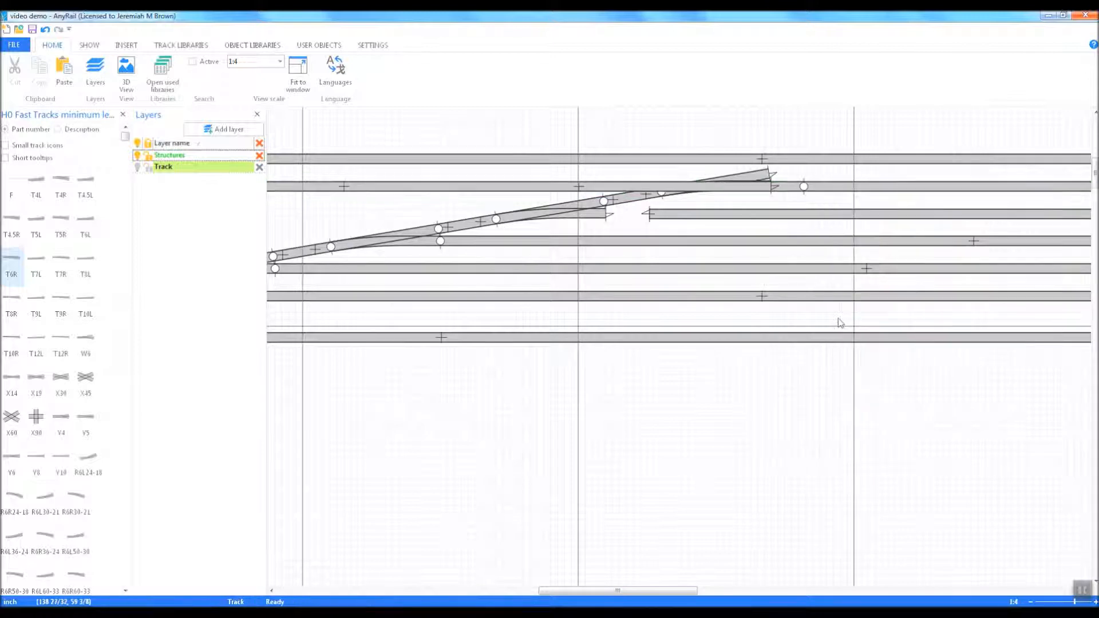
right_click(804, 188)
left_click(843, 243)
left_click(512, 188)
key("Delete")
Extend the trimmed ends of the fifth and fourth yard tracks to connect to their ladder turnouts
left_click(793, 189)
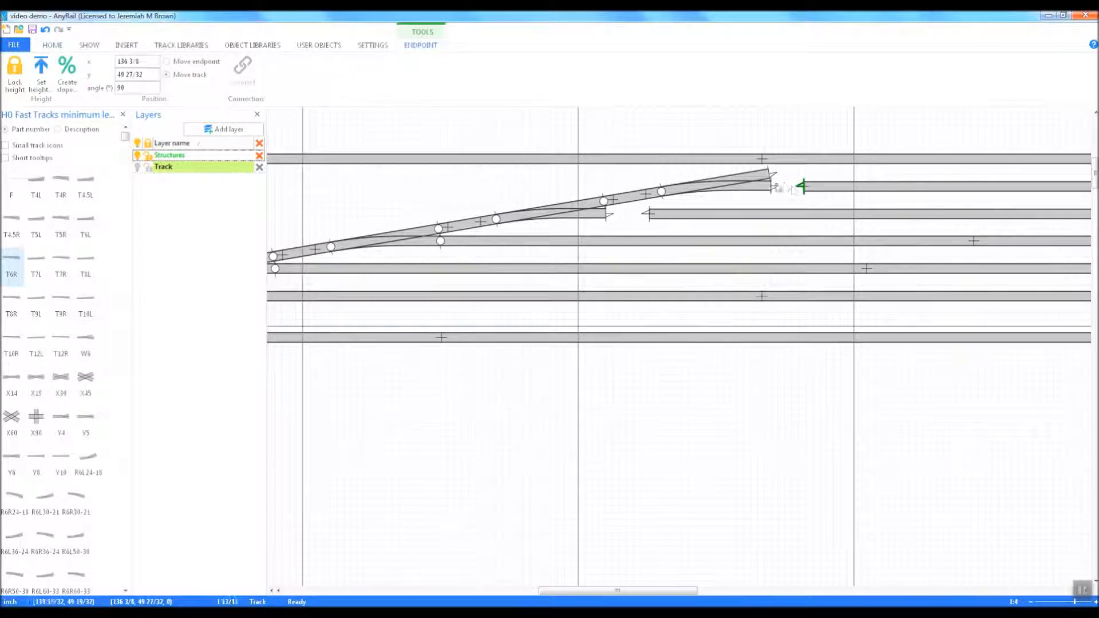
left_click_drag(803, 187, 772, 187)
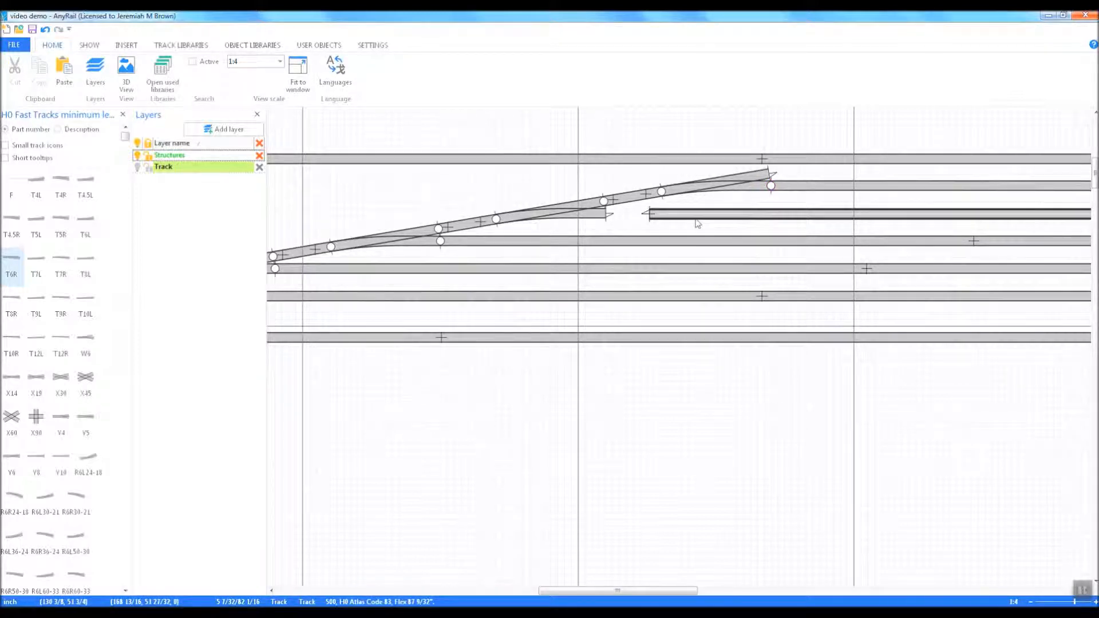
left_click(653, 218)
left_click_drag(653, 217, 606, 213)
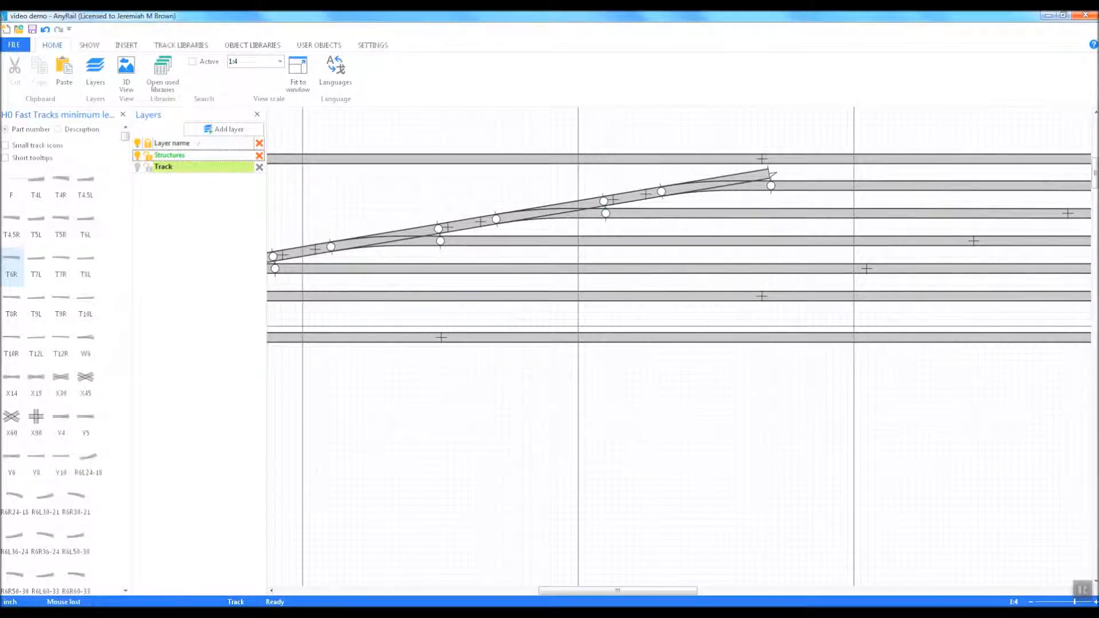
Save the yard plan and open the recent design Santa Fe - High Desert Division Layout v2.5
left_click_drag(590, 587, 556, 585)
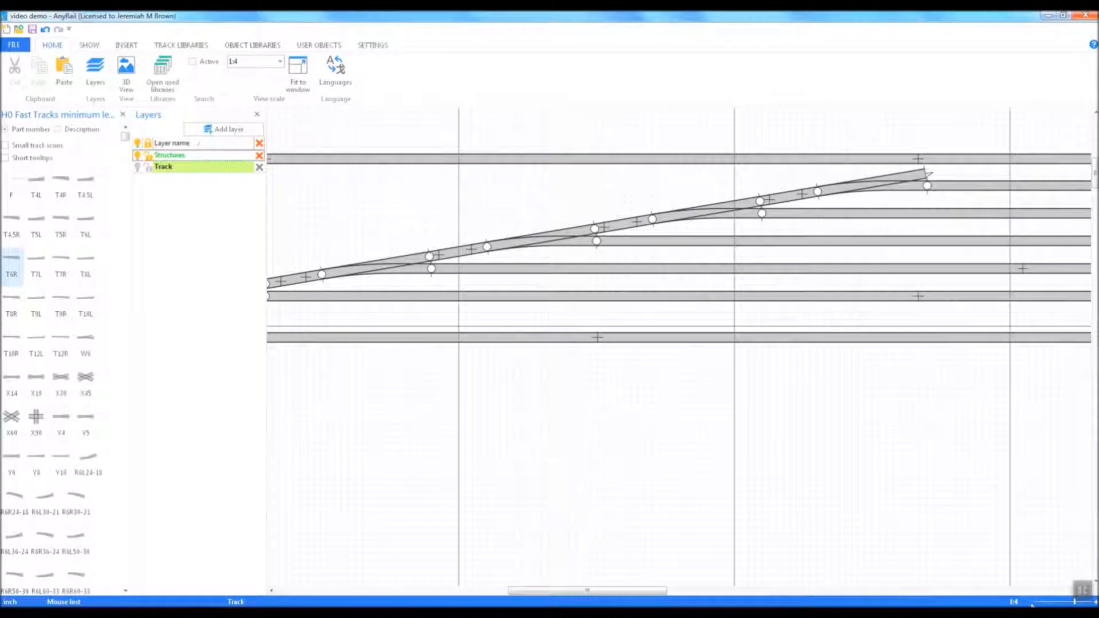
left_click(1031, 602)
left_click(1031, 602)
left_click(1031, 602)
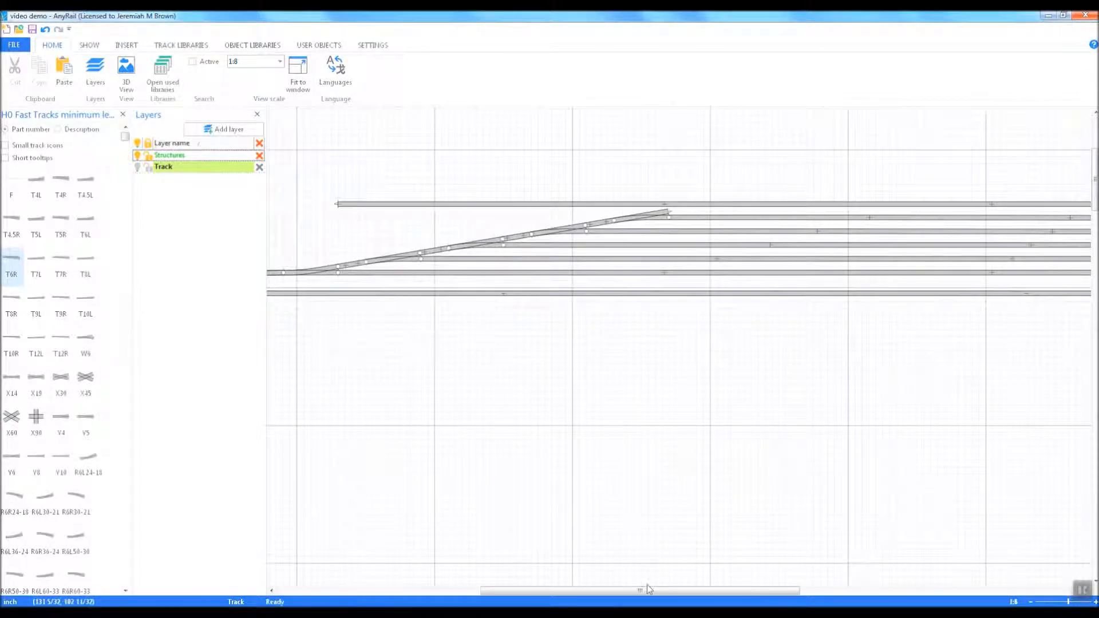
left_click_drag(648, 589, 589, 589)
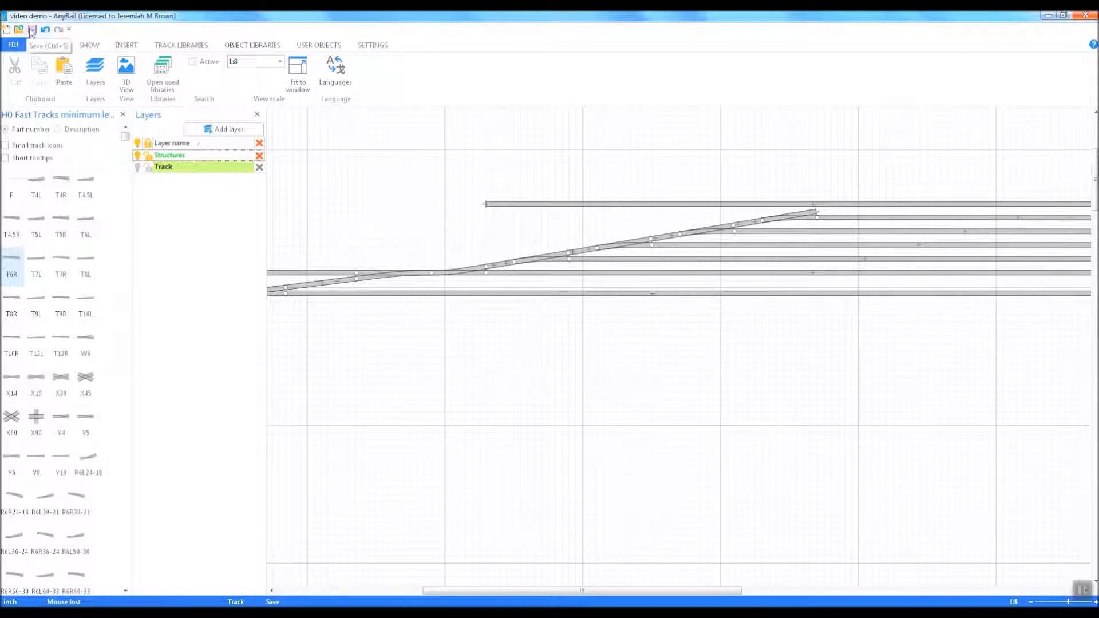
left_click(13, 45)
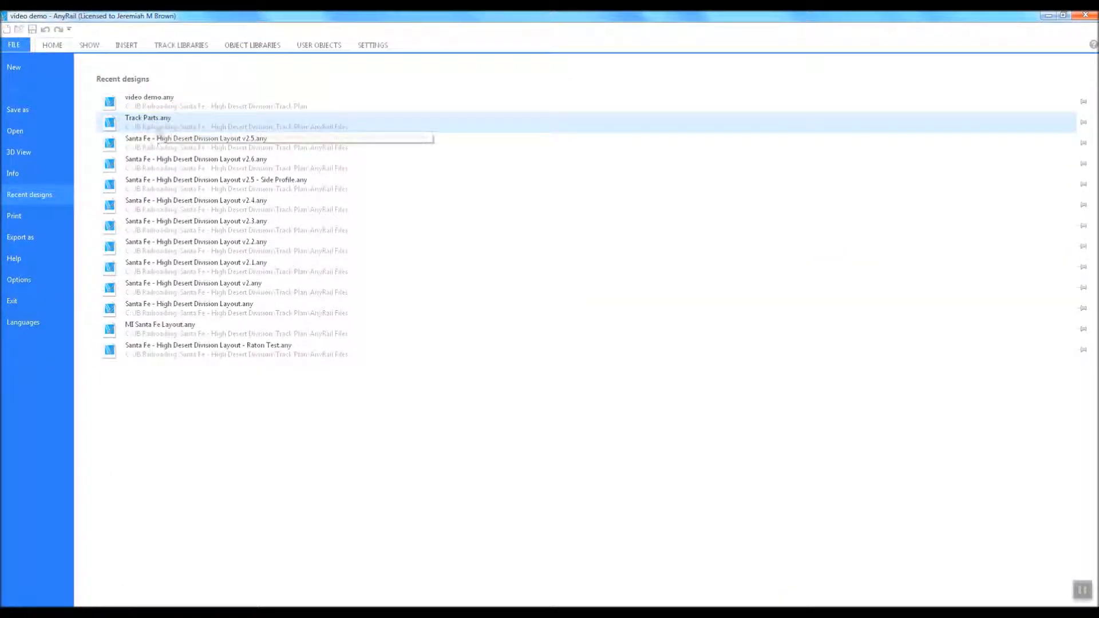
left_click(159, 147)
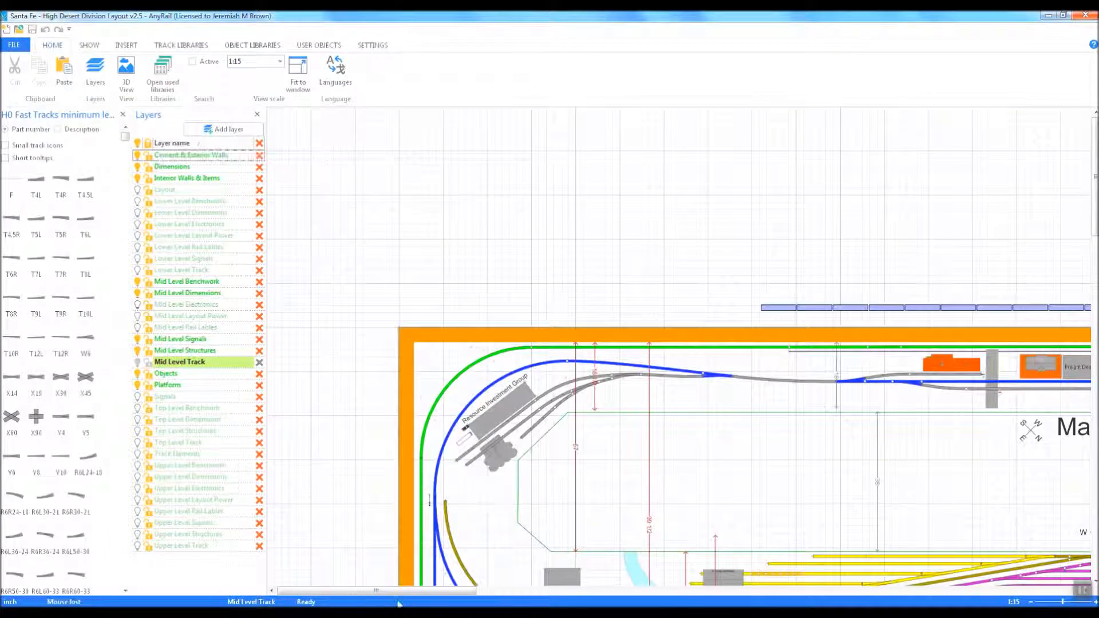
Copy the linked turnouts and short flex pieces at the west end of LaJunta yard, where the ladder meets the uppermost track
left_click_drag(520, 590, 529, 589)
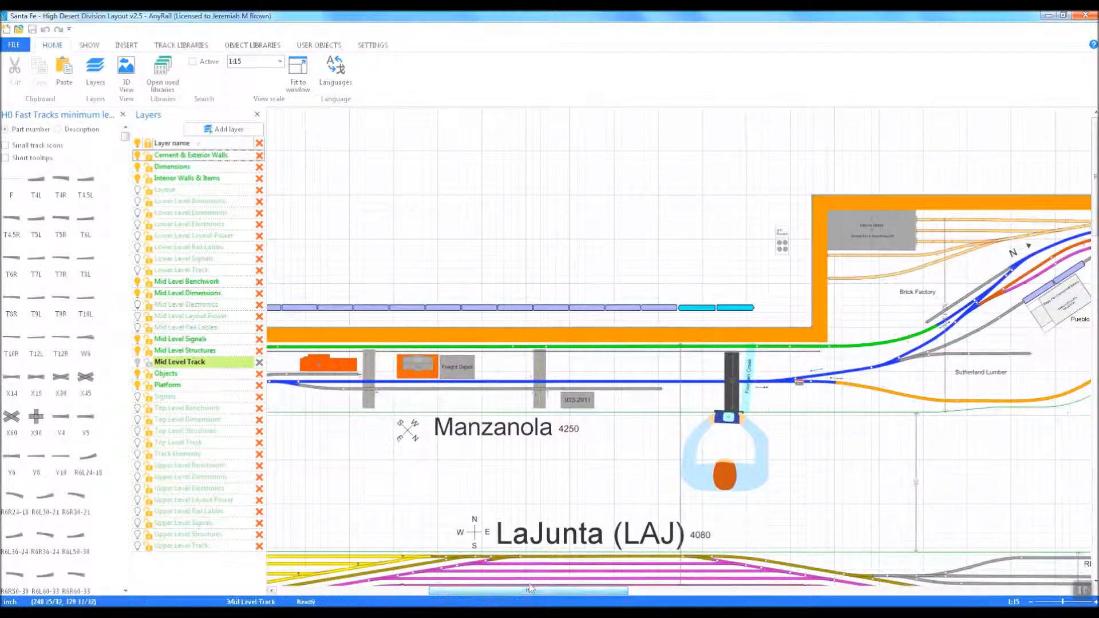
scroll(528, 582, "down", 3)
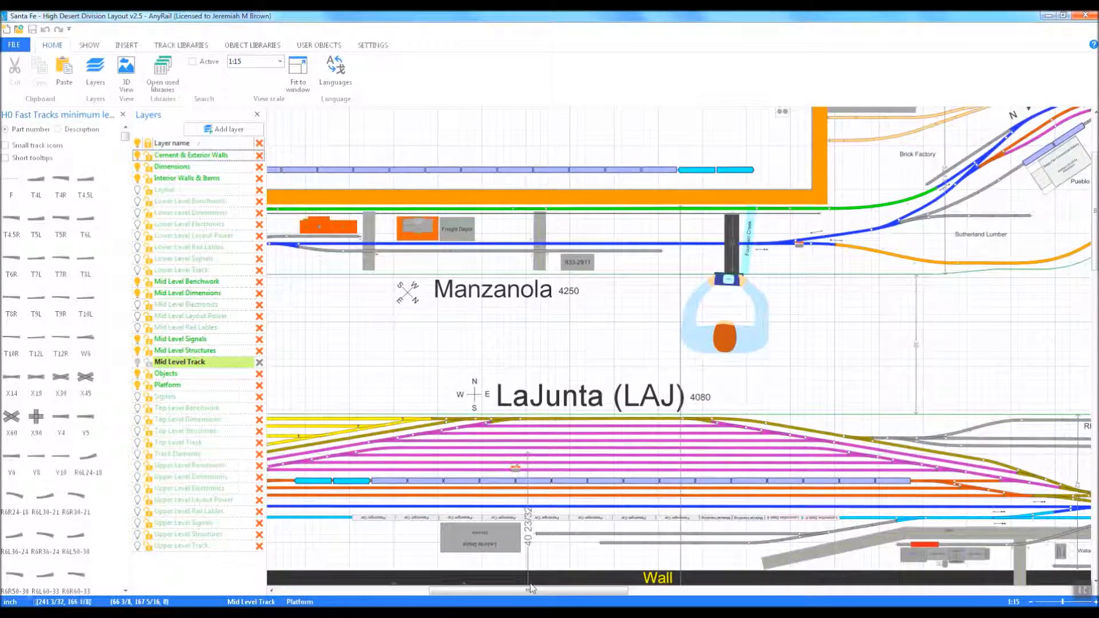
left_click(1095, 602)
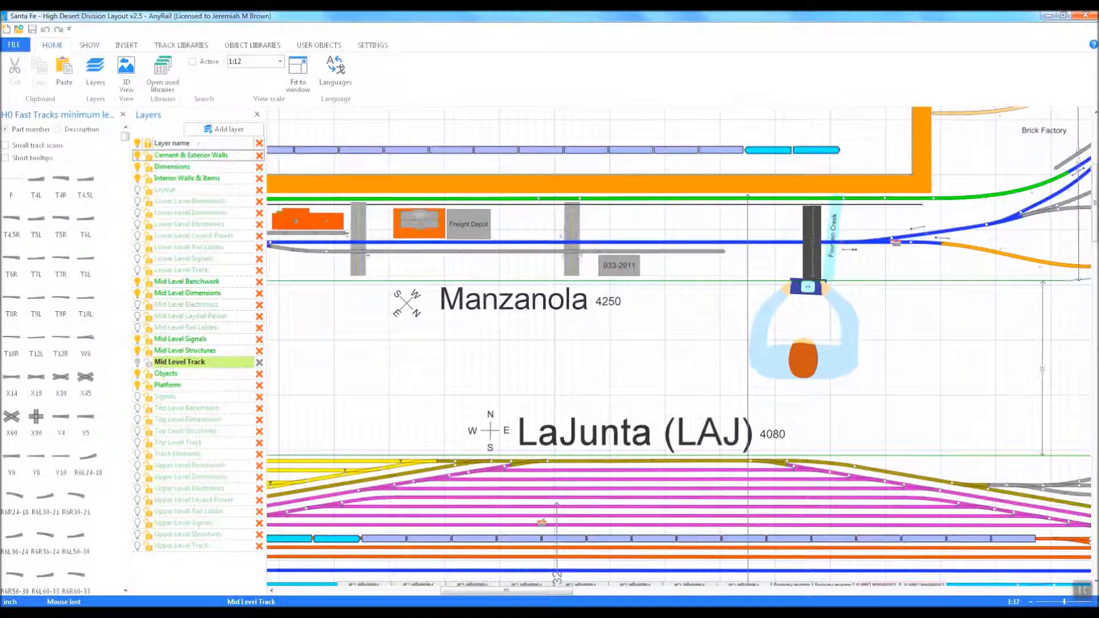
left_click(1096, 602)
left_click(1096, 602)
left_click(1095, 602)
scroll(844, 489, "down", 10)
scroll(845, 492, "up", 5)
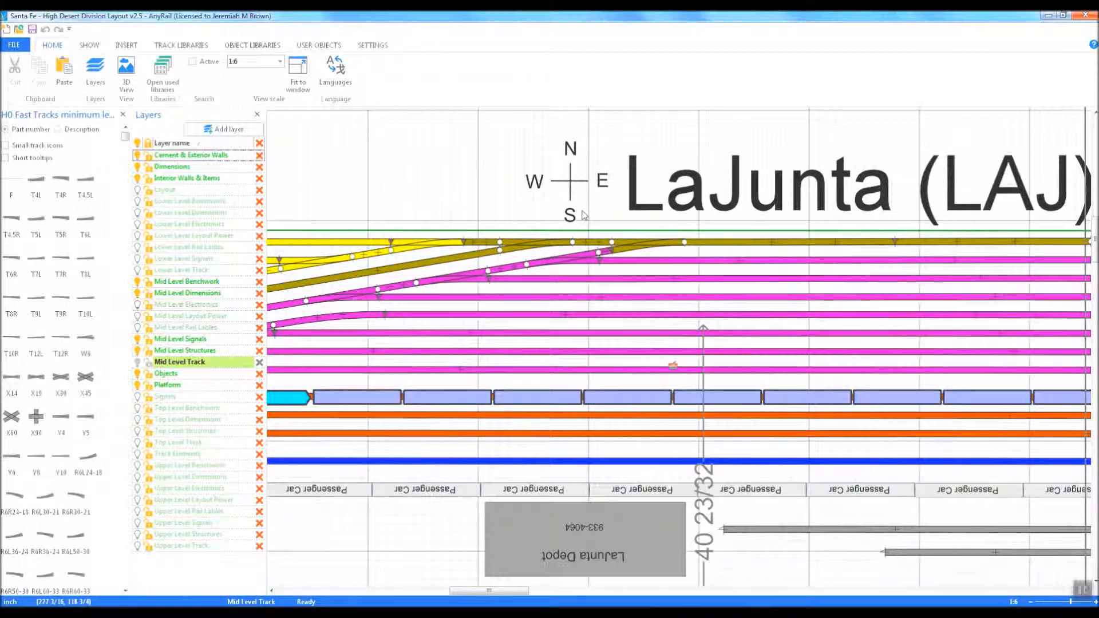
left_click_drag(486, 208, 703, 263)
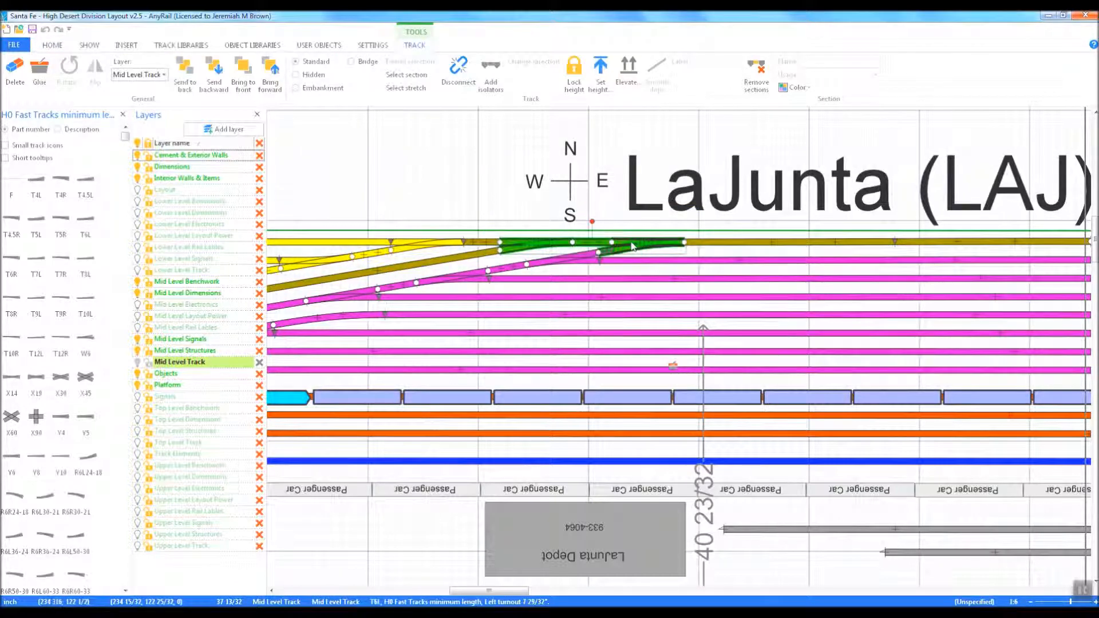
right_click(639, 248)
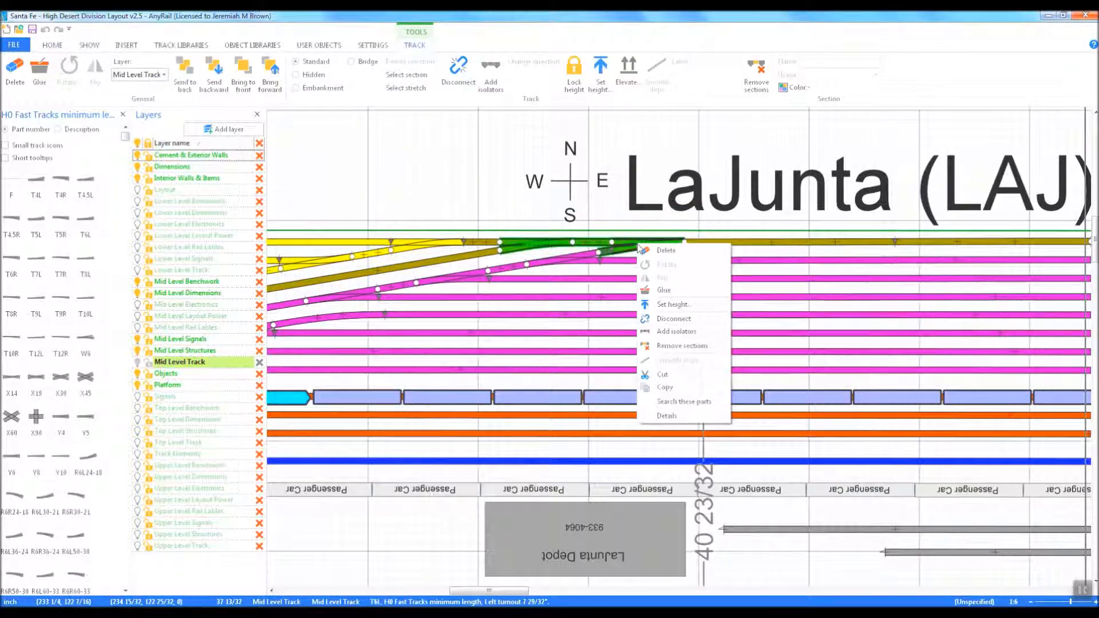
left_click(664, 383)
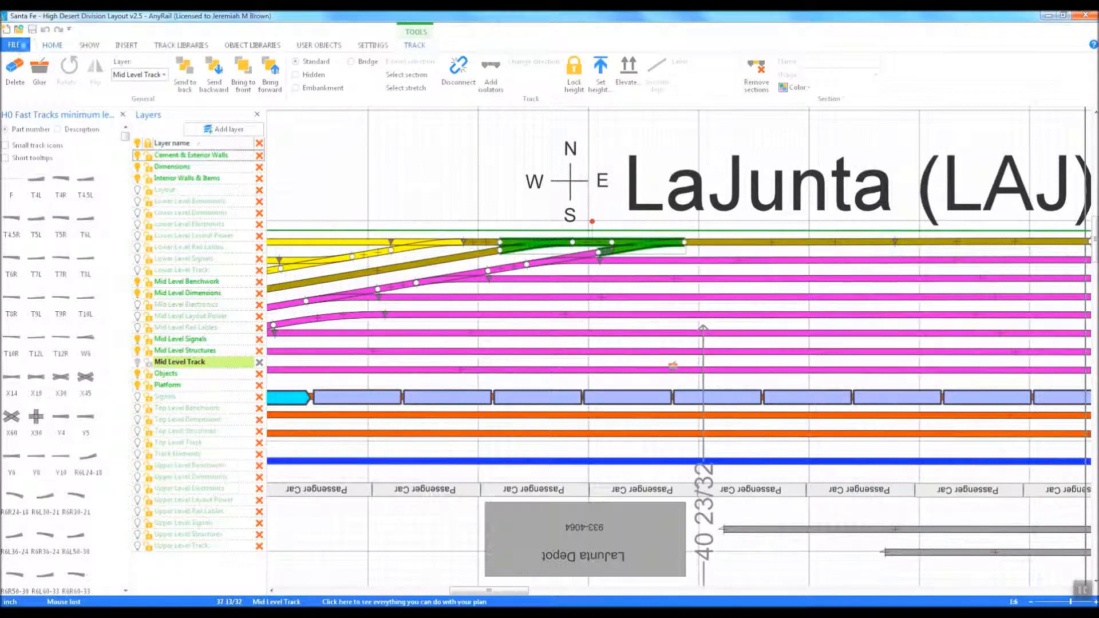
Reopen the video demo design and paste the copied turnout group just above the upper end of the yard ladder
left_click(17, 46)
left_click(182, 121)
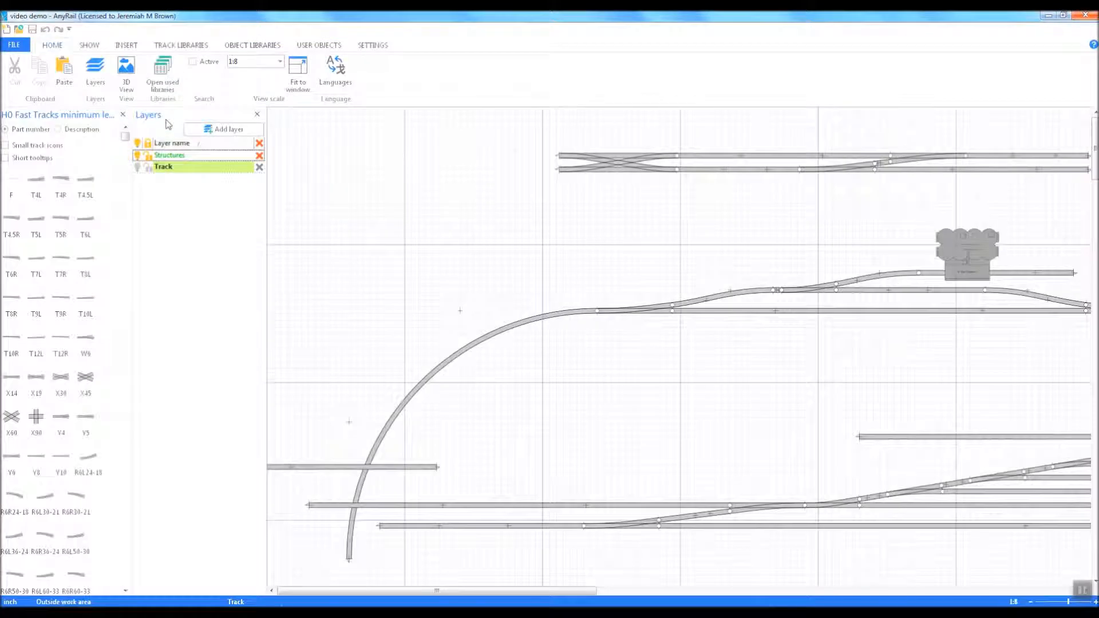
left_click_drag(563, 591, 783, 601)
scroll(410, 251, "up", 1)
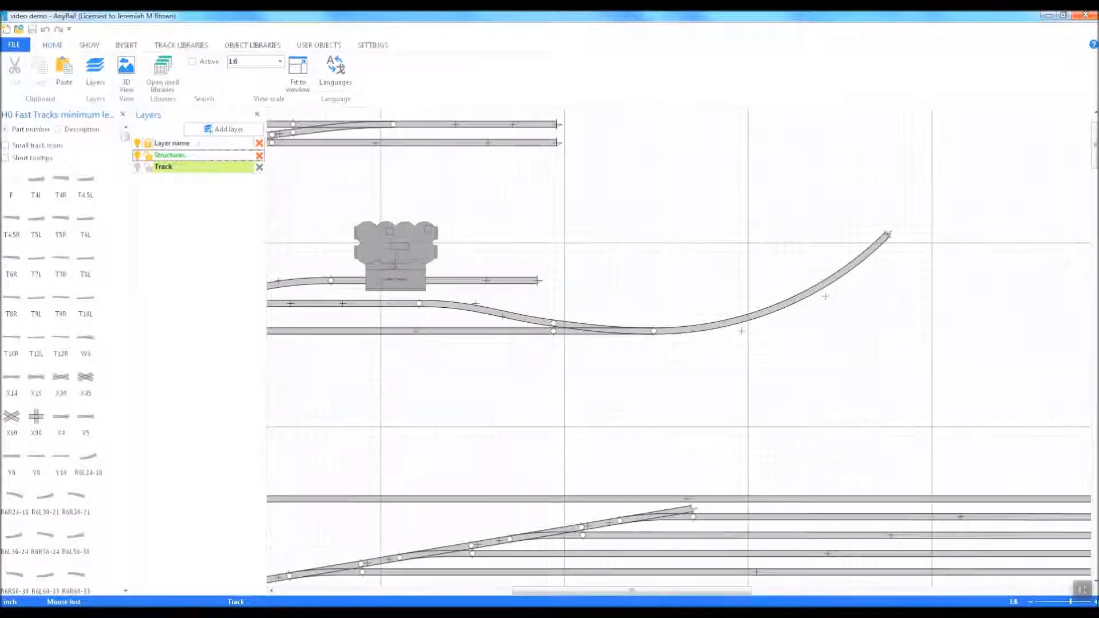
right_click(683, 438)
left_click(710, 522)
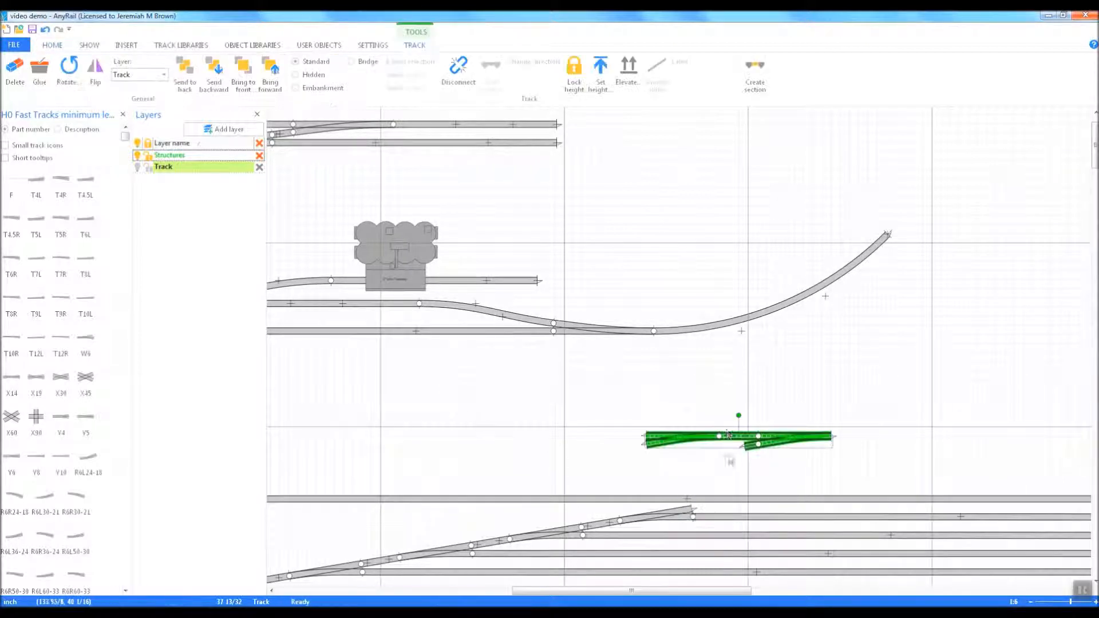
left_click_drag(685, 439, 573, 444)
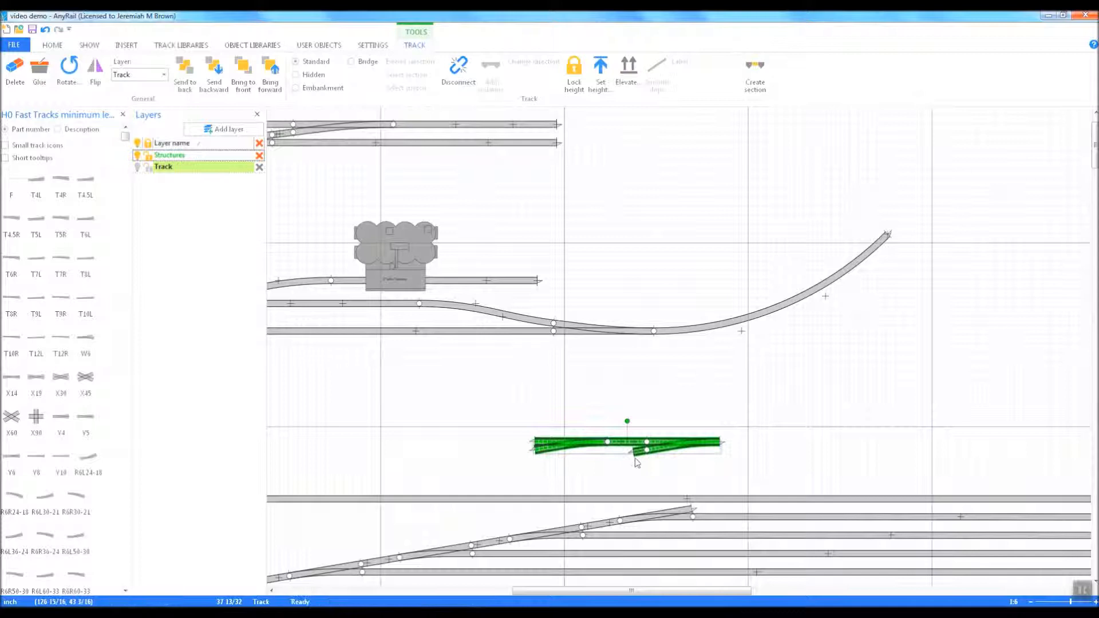
left_click(647, 461)
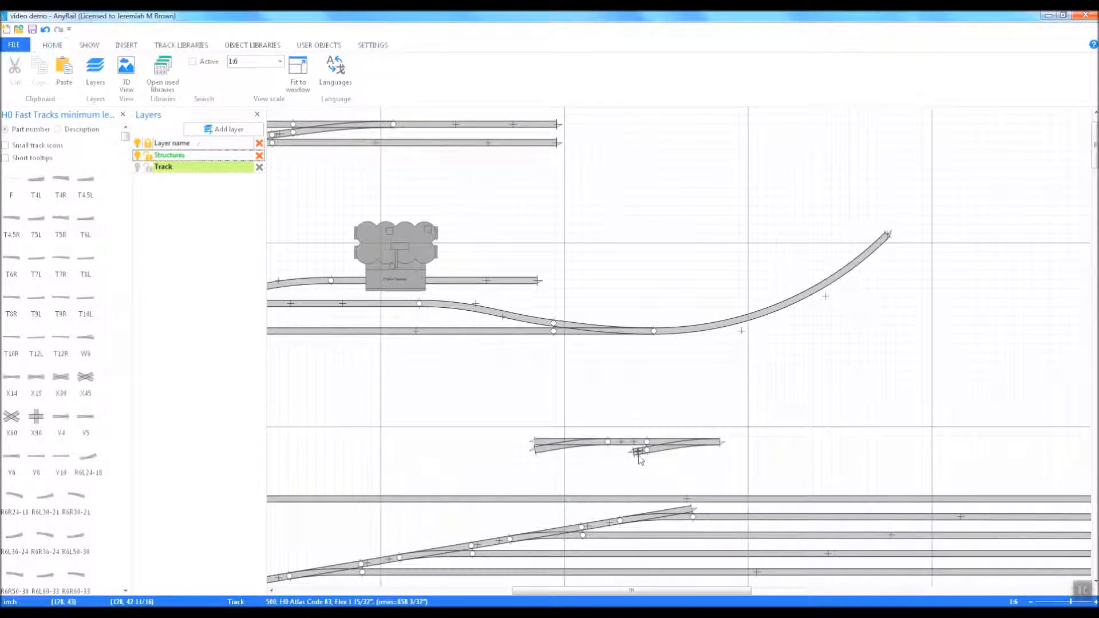
left_click(642, 456)
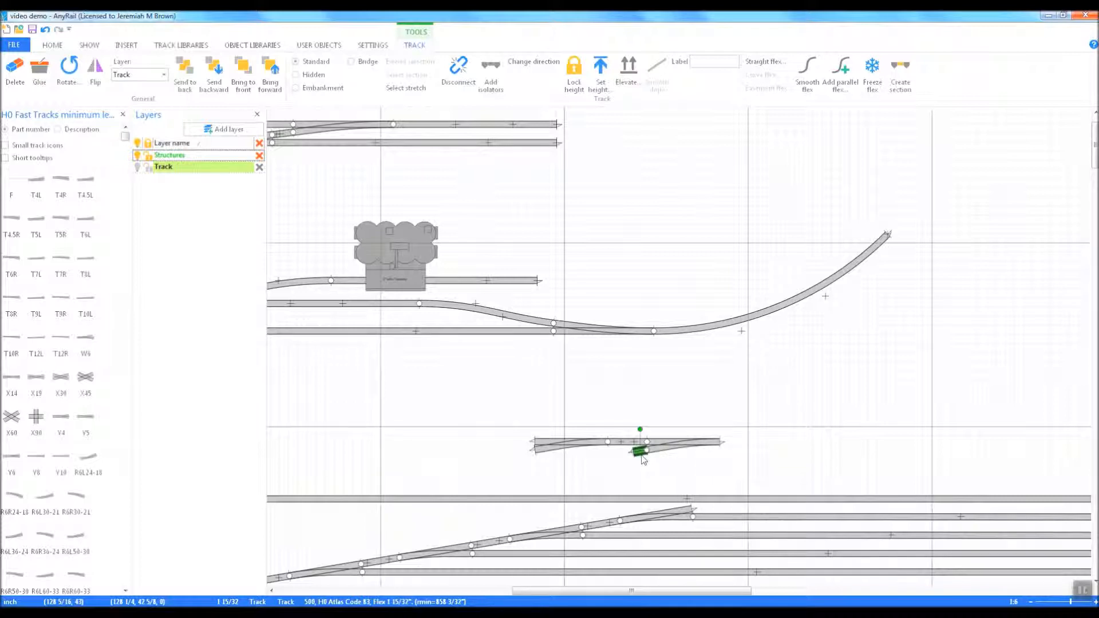
left_click(701, 473)
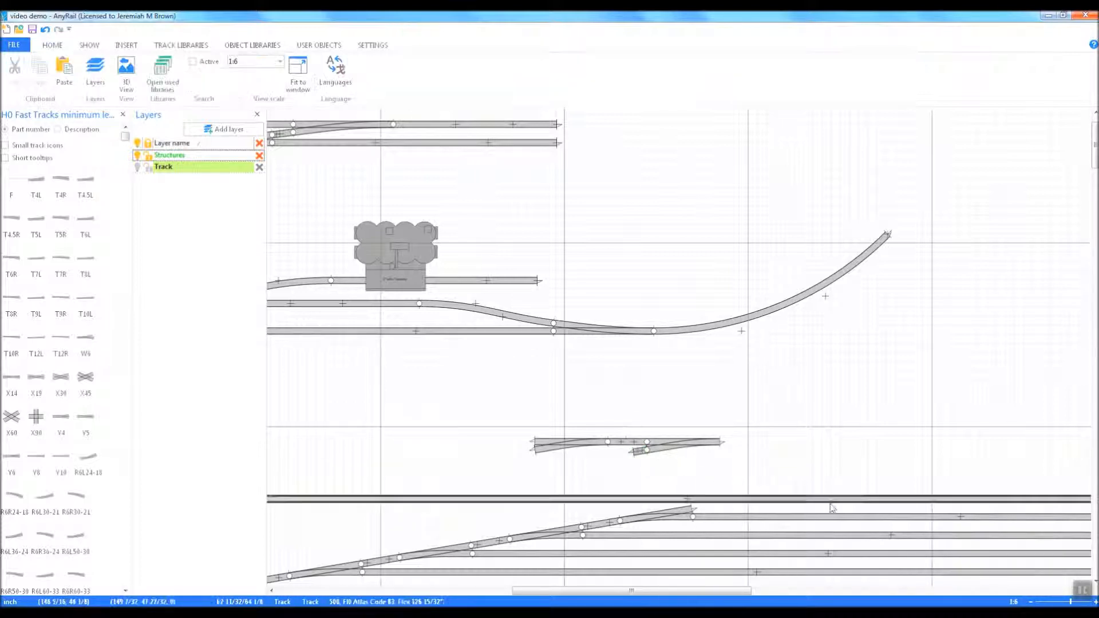
Cut the uppermost yard track just past the ladder's end, disconnect it there and move the long cut-off piece clear above the turnout group
right_click(798, 499)
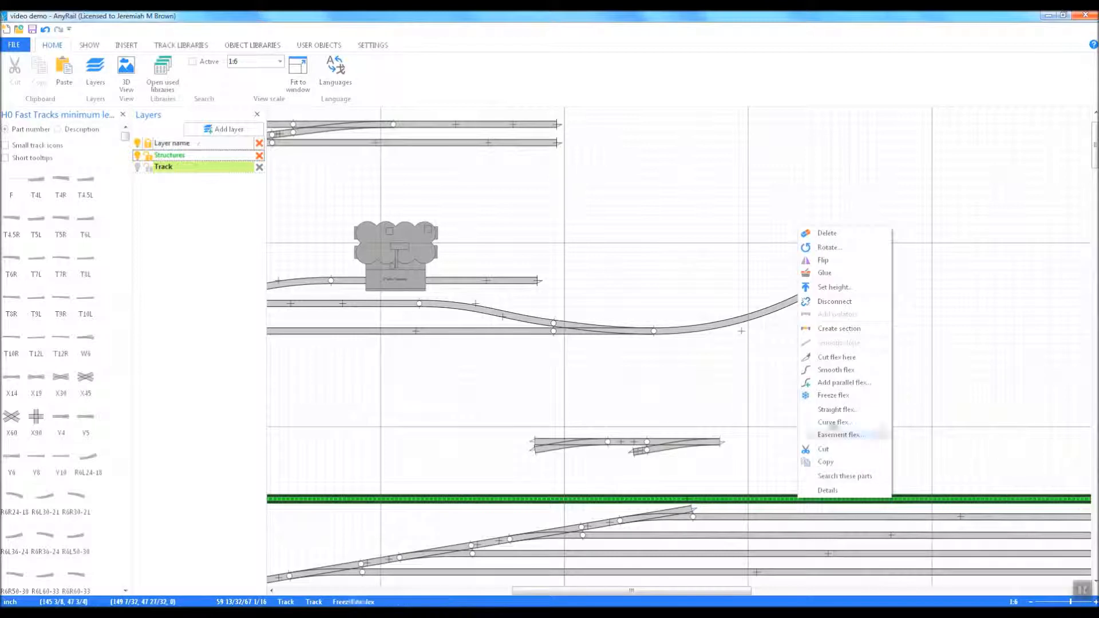
left_click(839, 357)
left_click(740, 497)
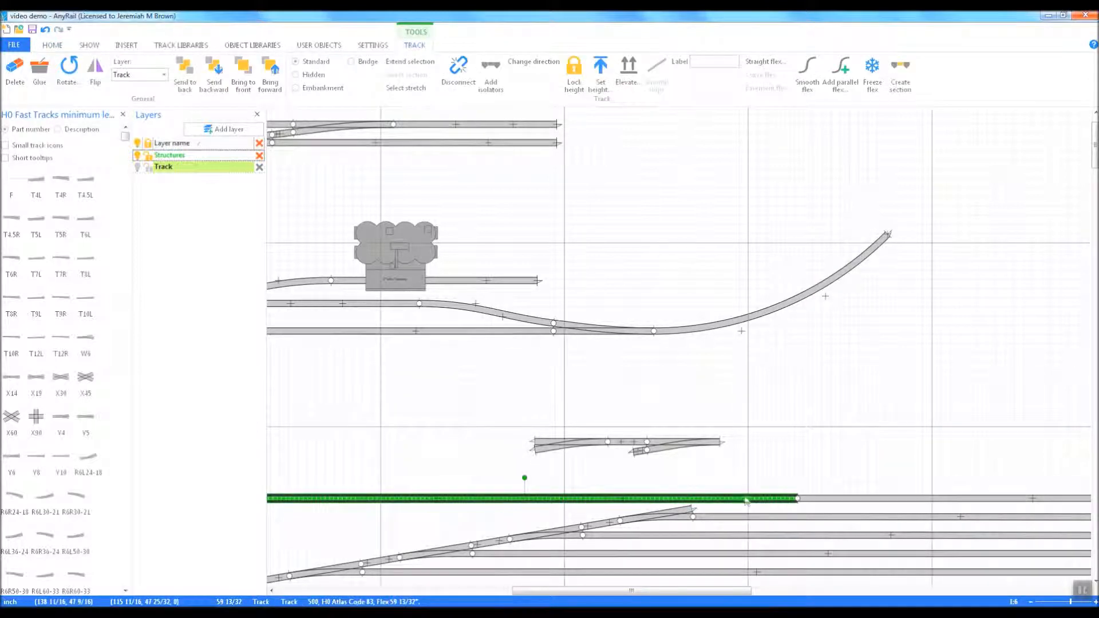
right_click(798, 499)
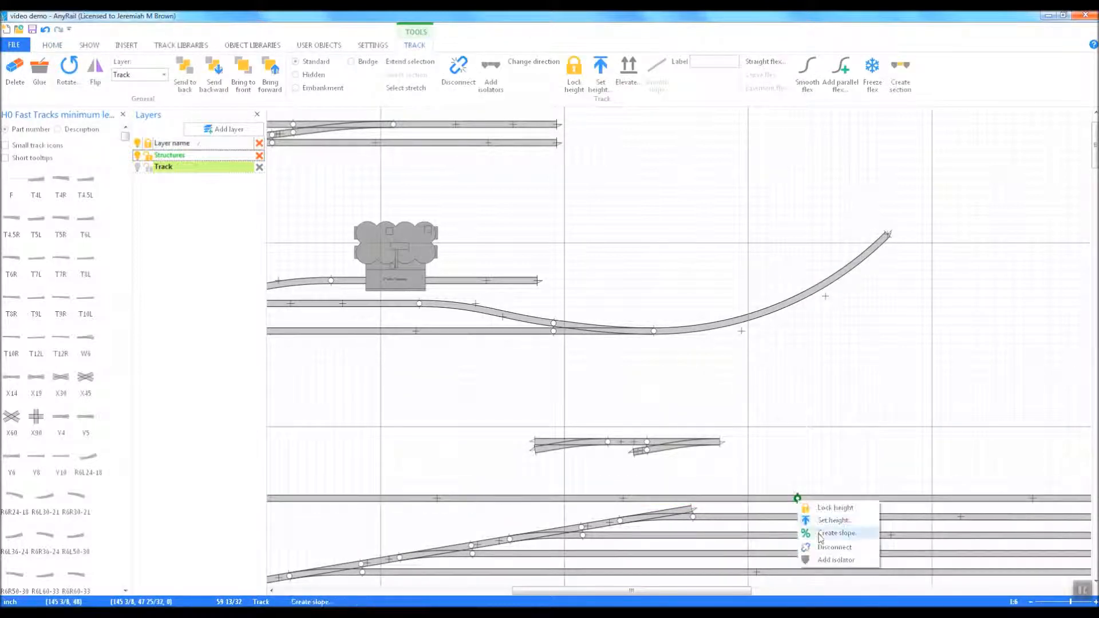
left_click(829, 548)
left_click_drag(679, 492, 606, 379)
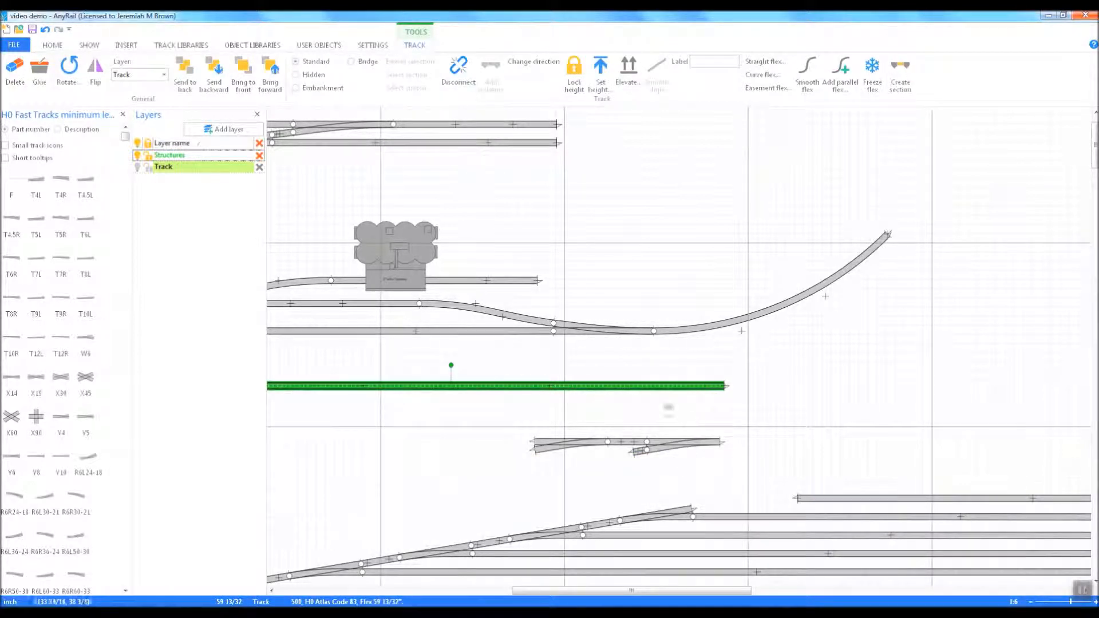
left_click(670, 414)
Cut and disconnect the stray flex track near the large curve, and attach its freed piece to the trimmed end of the uppermost yard track
left_click_drag(537, 590, 413, 585)
scroll(501, 566, "down", 4)
scroll(503, 569, "up", 1)
scroll(506, 584, "down", 1)
left_click_drag(524, 590, 418, 573)
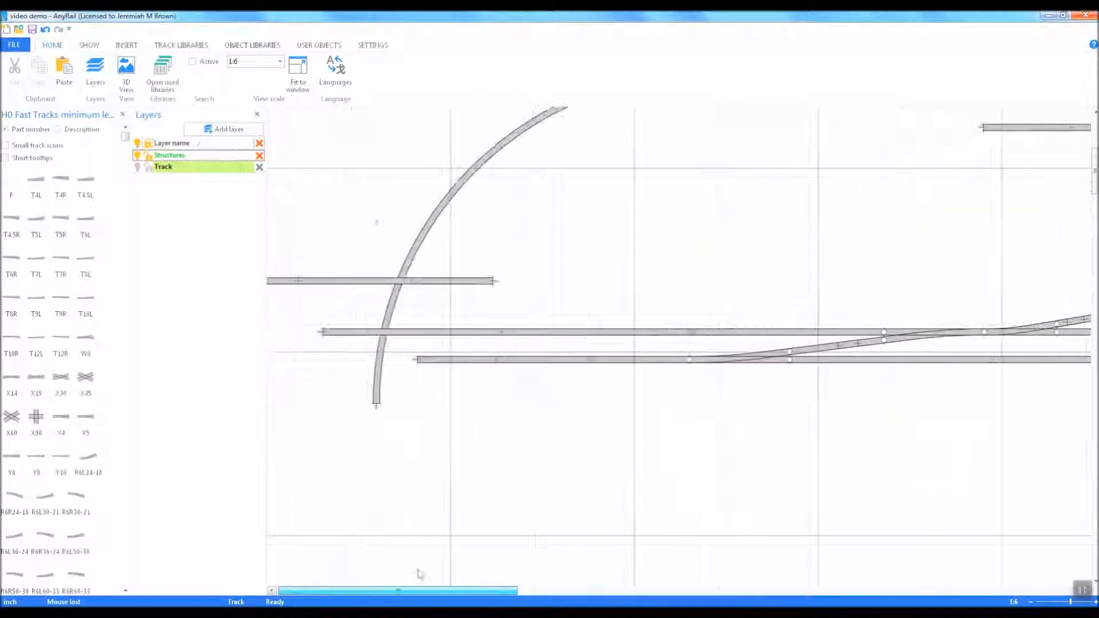
right_click(325, 280)
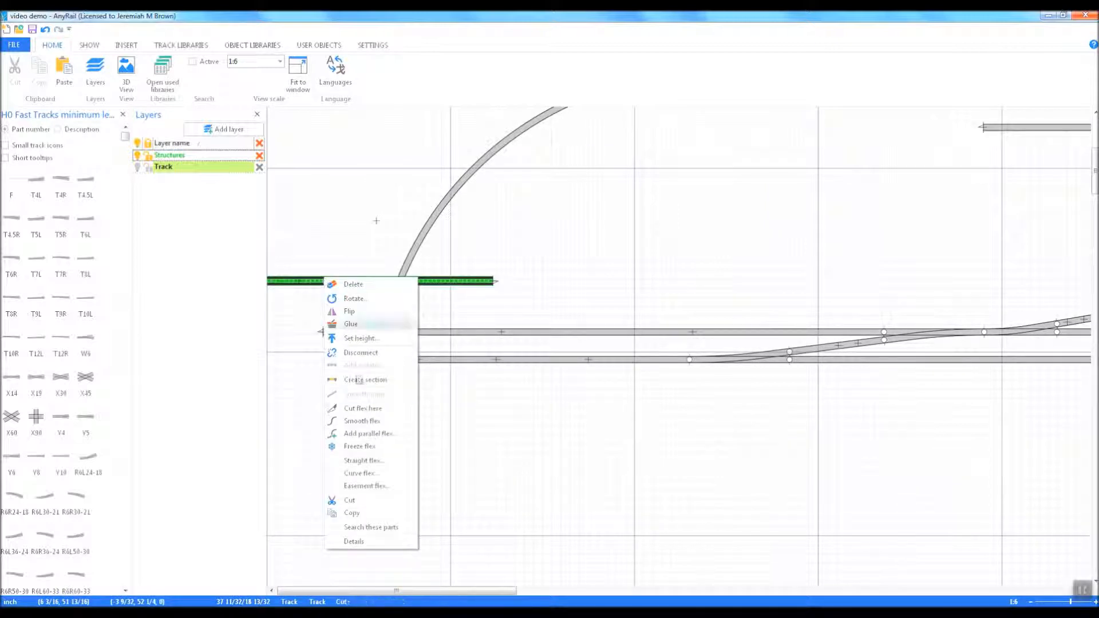
left_click(360, 379)
right_click(323, 279)
left_click(359, 326)
left_click_drag(361, 285, 1094, 204)
left_click_drag(508, 591, 705, 591)
left_click_drag(460, 200, 839, 240)
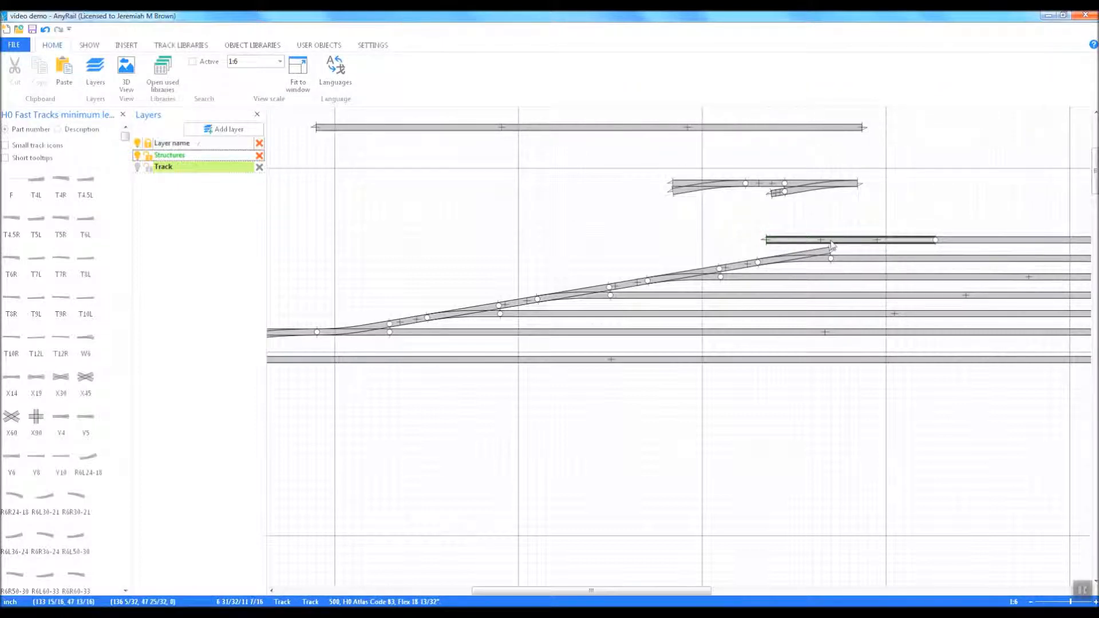
Cut the added flex above the last ladder turnout, delete the overhanging part and curve the remaining end down to the turnout
right_click(831, 245)
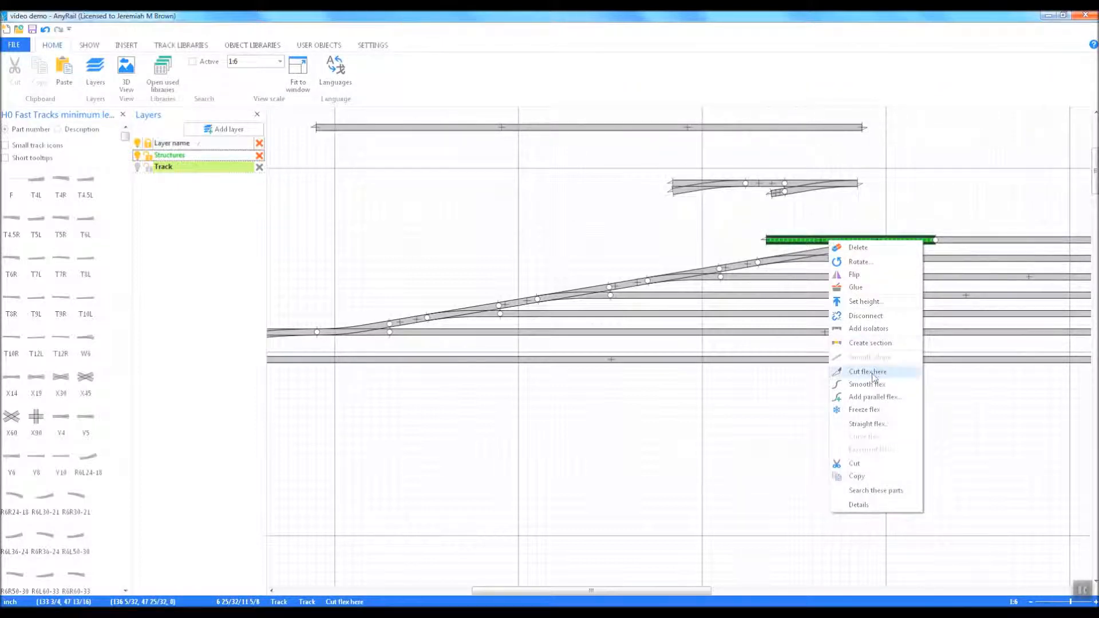
left_click(863, 373)
left_click(827, 241)
key("Delete")
mouse_move(829, 241)
left_mouse_down()
mouse_move(902, 211)
mouse_move(839, 243)
mouse_move(835, 256)
left_mouse_up()
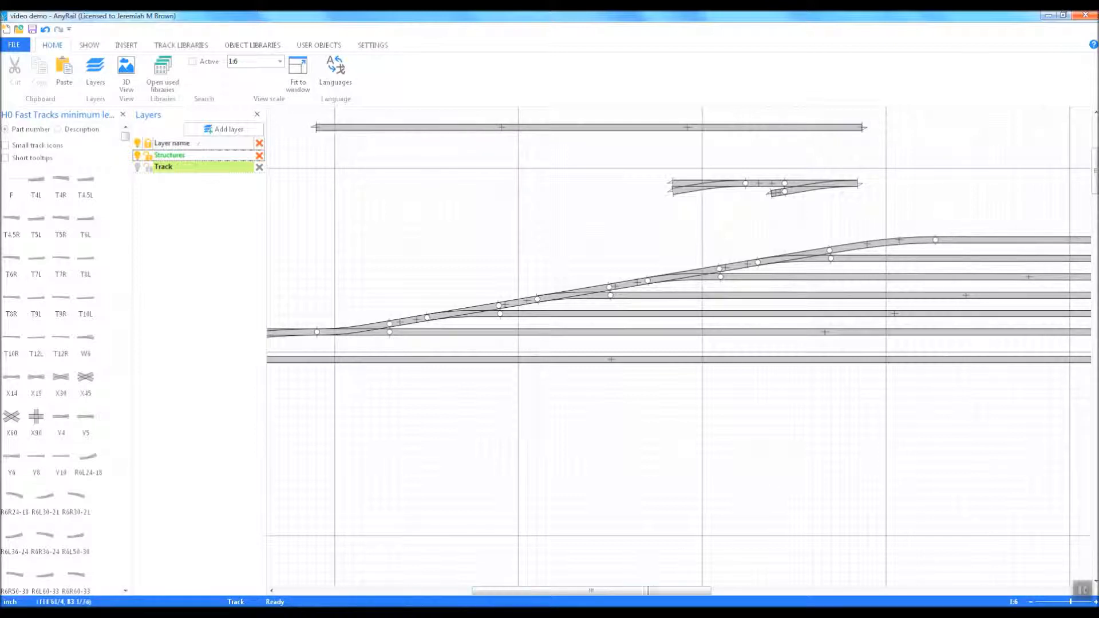
Delete the curved flex piece joining the last ladder turnout to the uppermost yard track
left_click_drag(647, 588, 673, 593)
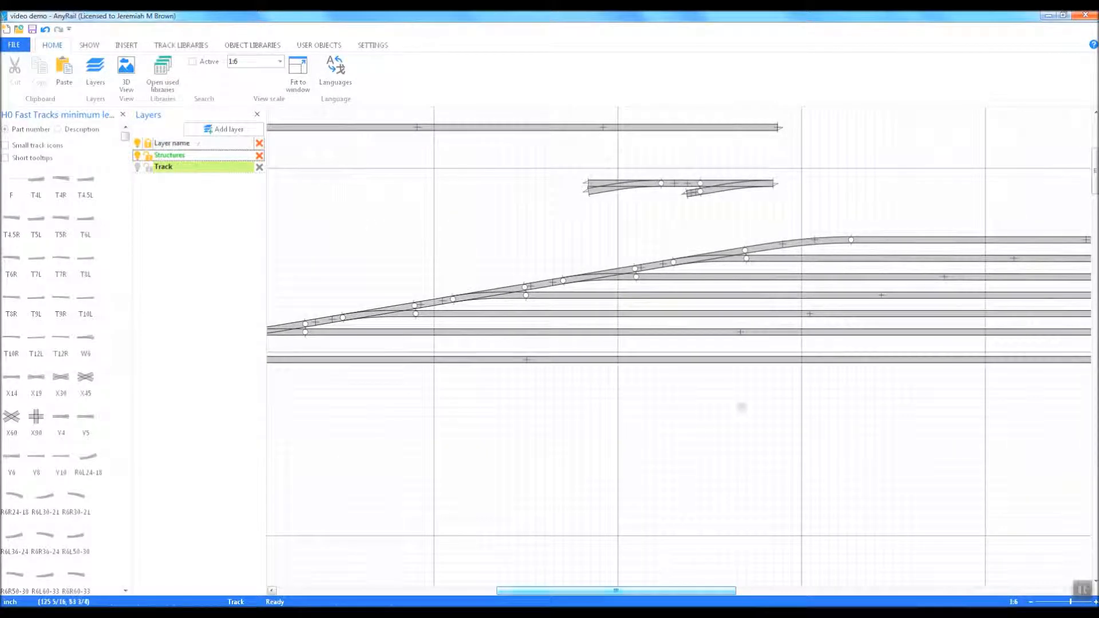
left_click(804, 243)
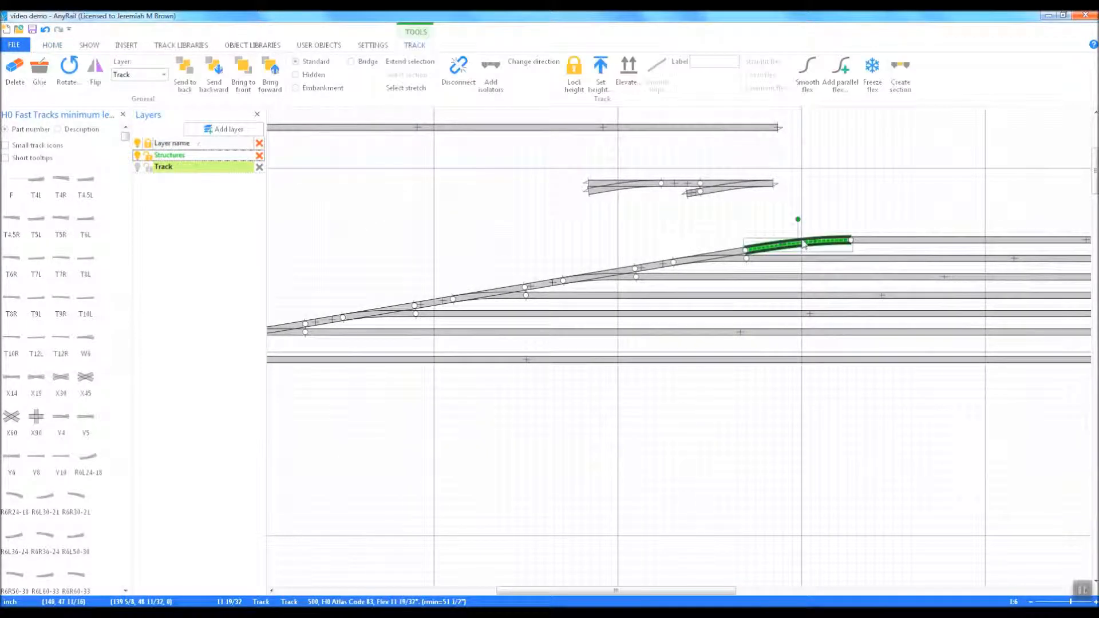
key("Delete")
Try to fit the pasted turnout group between the ladder's end and the uppermost yard track by moving its T6L turnout
left_click_drag(719, 189, 732, 214)
left_click_drag(810, 212, 791, 194)
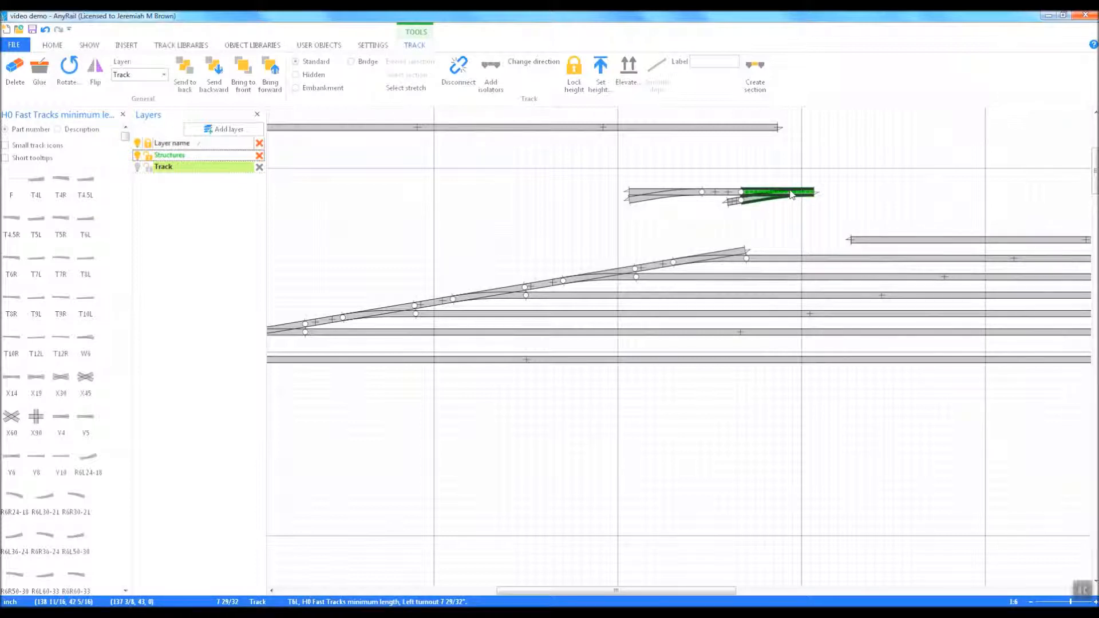
left_click_drag(791, 194, 814, 242)
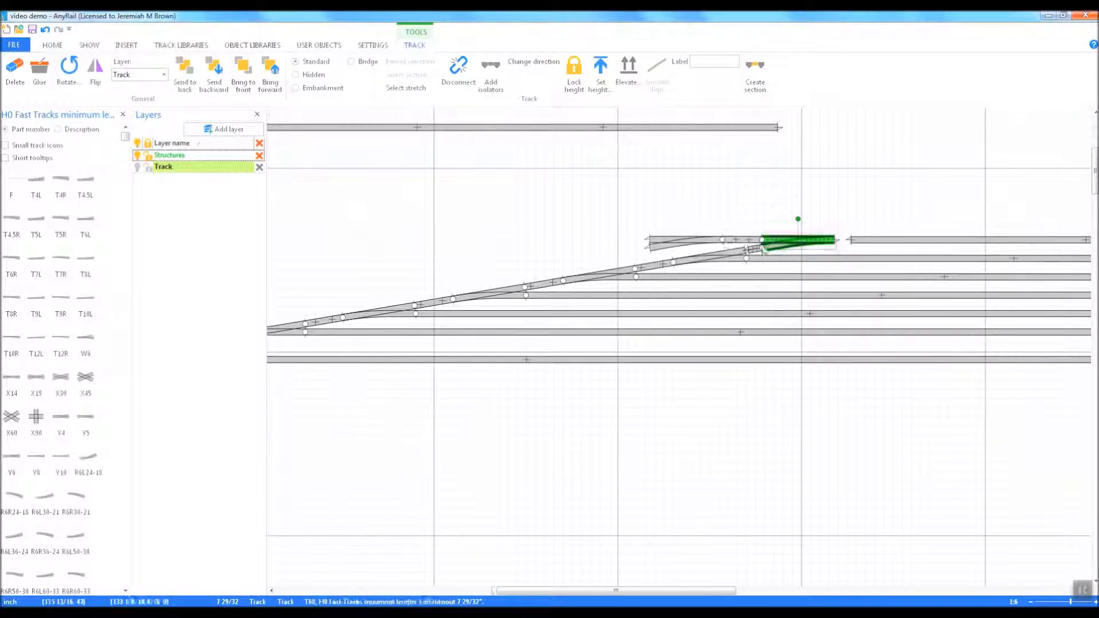
left_click_drag(796, 245, 797, 208)
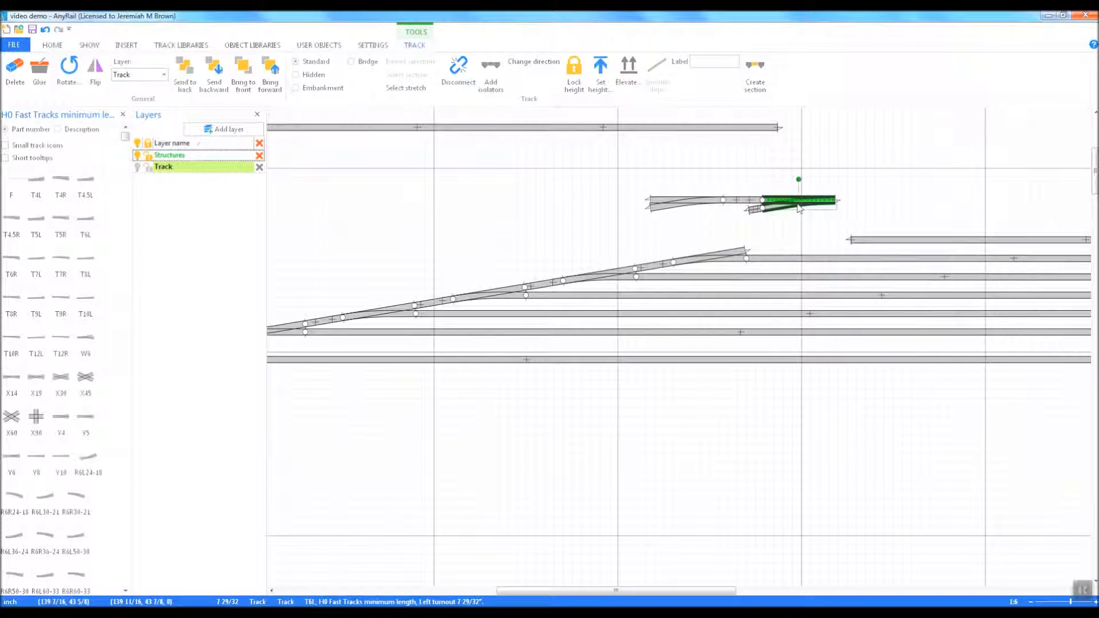
Attach the turnout group to the ladder's end by its short lower flex piece and join the uppermost yard track to its T6L turnout
left_click(772, 222)
left_click(755, 216)
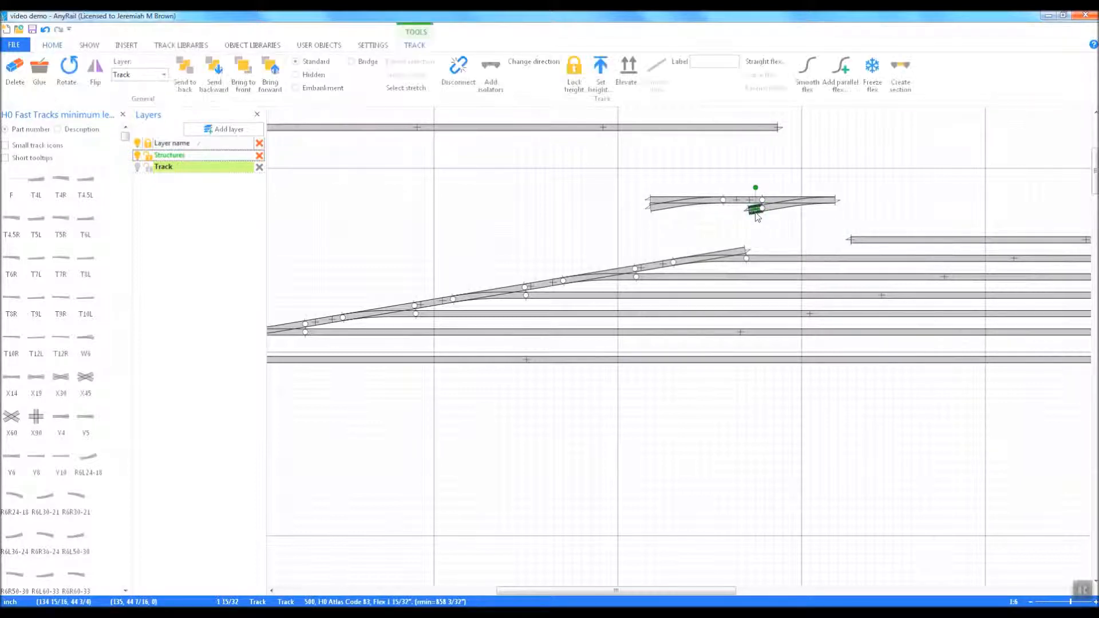
left_click_drag(756, 217, 753, 255)
left_click(691, 176)
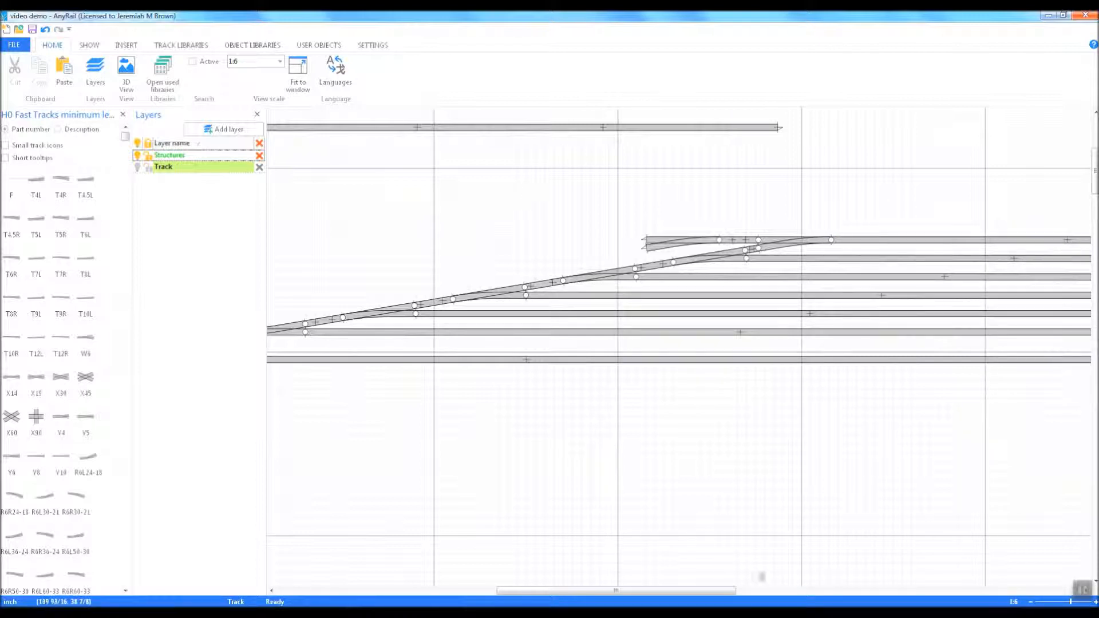
Attach the spare straight flex to the end T6L turnout's diverging leg, then disconnect that turnout from the uppermost yard track and move both up clear
left_click(1034, 603)
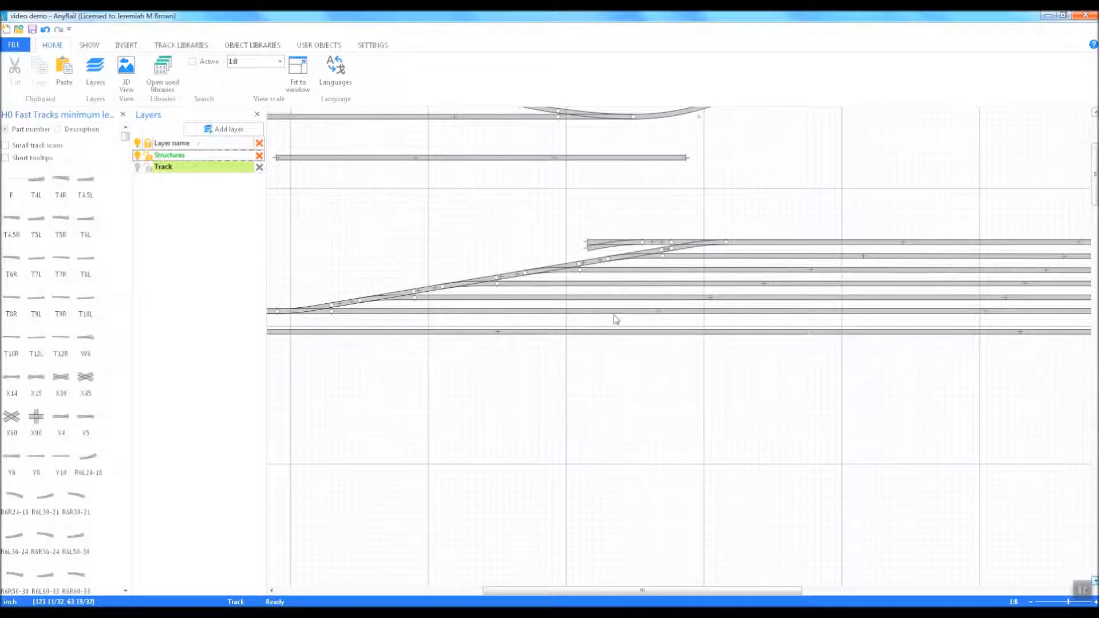
left_click_drag(642, 591, 596, 590)
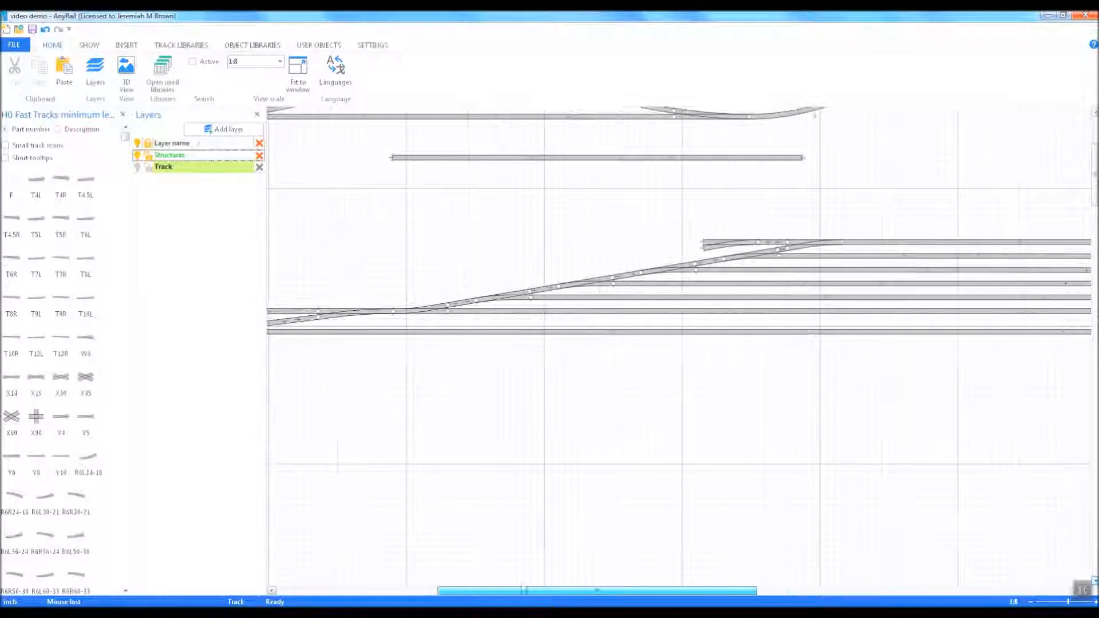
left_click_drag(634, 165, 536, 256)
right_click(756, 240)
left_click(787, 288)
left_click_drag(743, 241, 799, 154)
left_click_drag(544, 595, 456, 591)
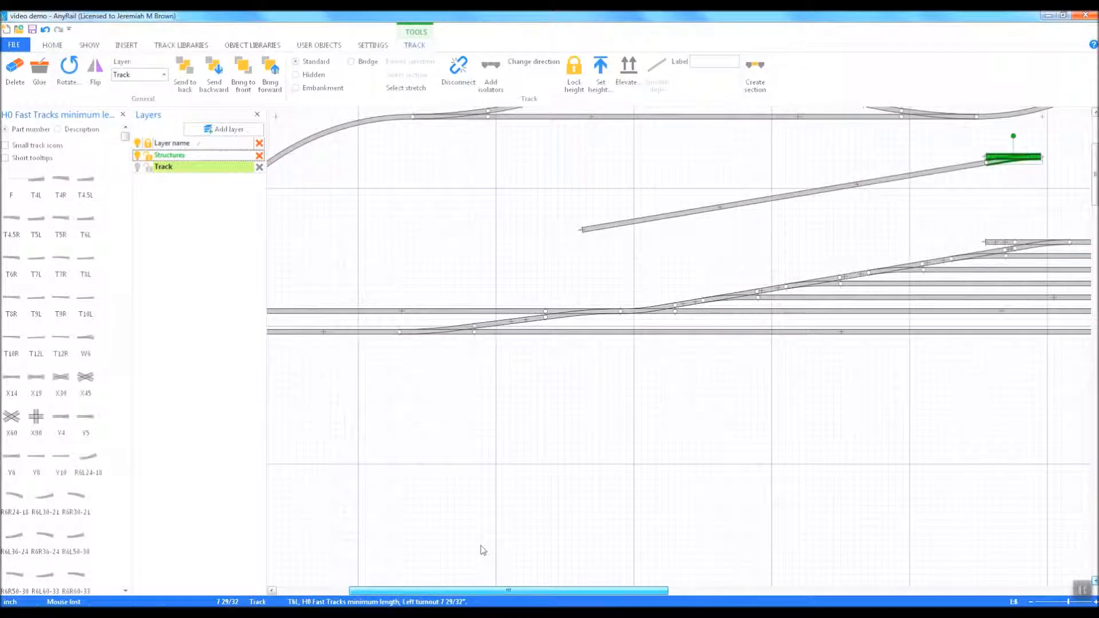
Disconnect the left-hand flex from the upper end of the crossover between the two lower tracks and move it up out of the way
right_click(544, 310)
left_click(581, 357)
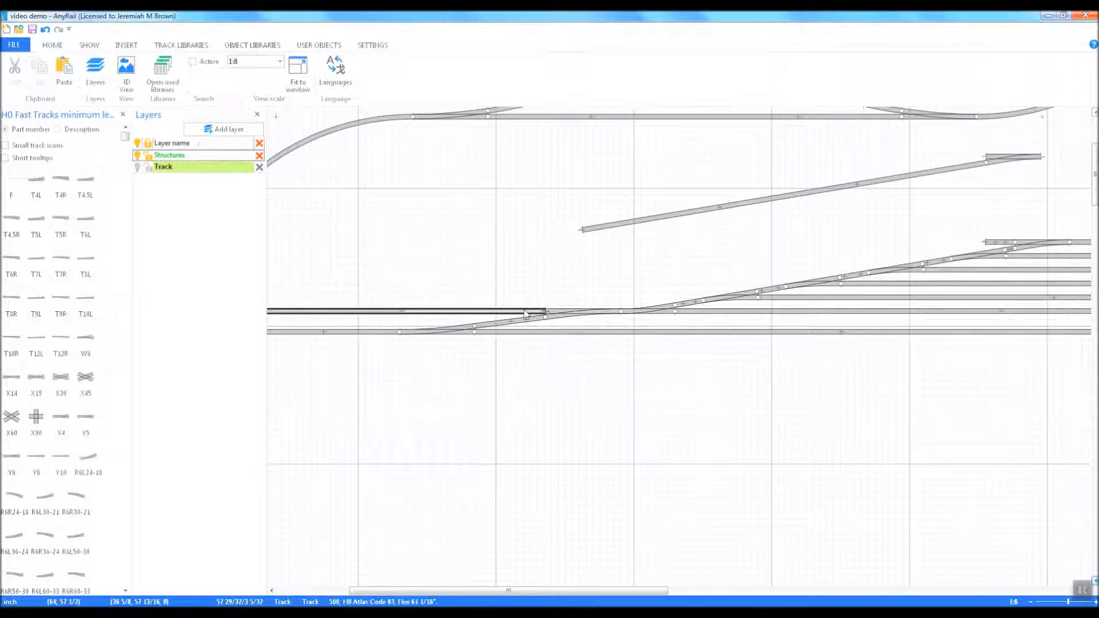
left_click_drag(532, 311, 507, 267)
Copy the first ladder turnout, paste it and attach the copy to the left of the crossover on the second track
right_click(658, 314)
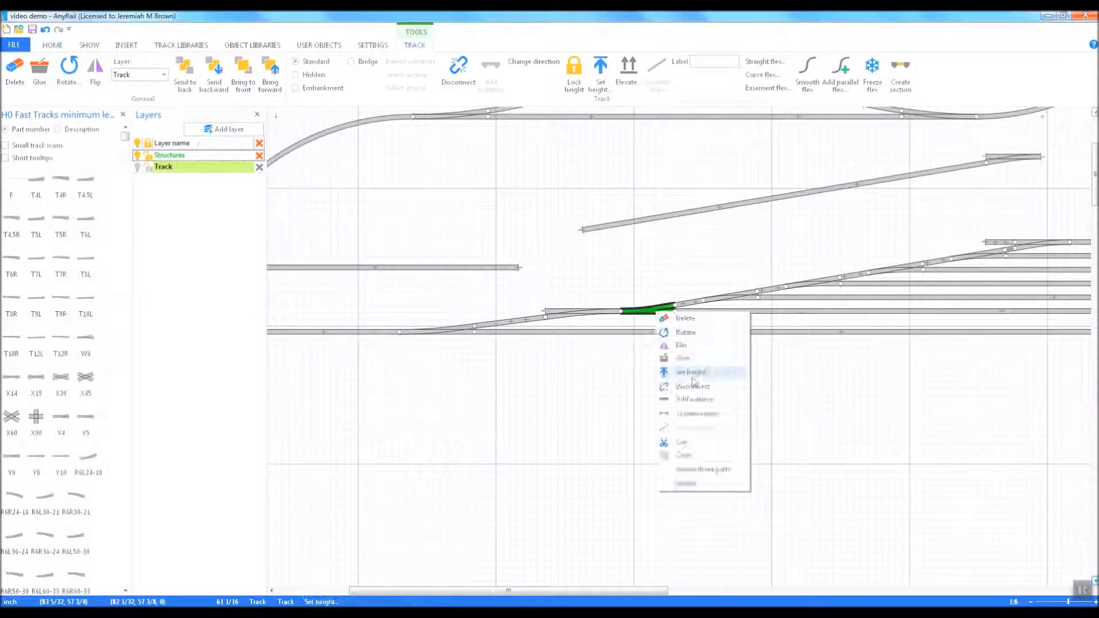
left_click(691, 460)
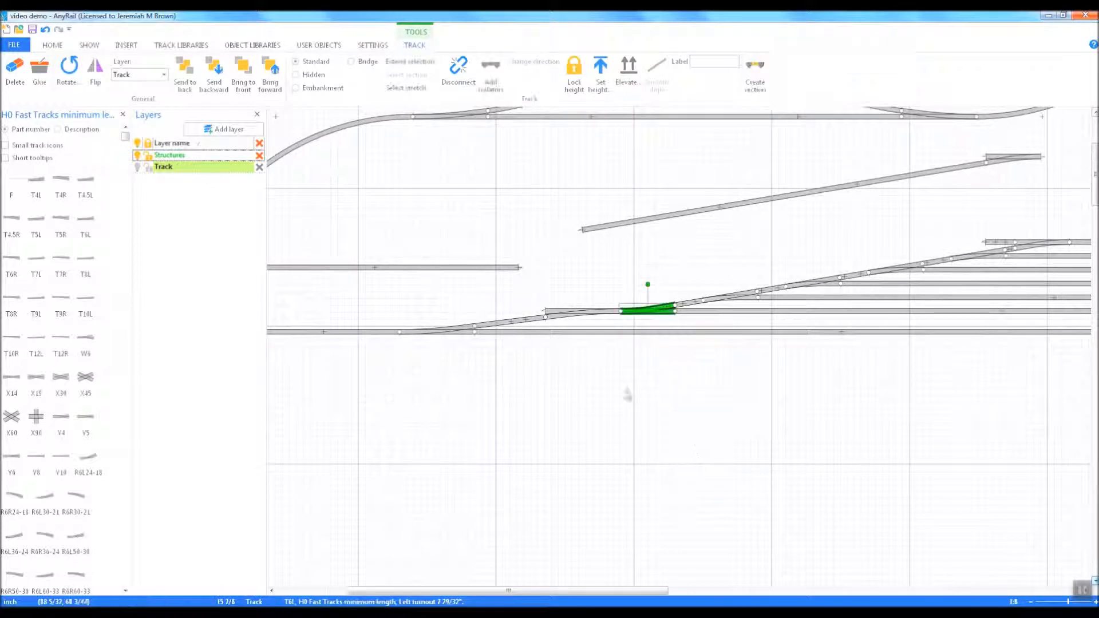
right_click(564, 385)
left_click(606, 466)
left_click_drag(573, 380, 527, 314)
Join the long angled flex to the pasted turnout's diverging leg and move the left-hand flex back toward the turnout's left end
left_click_drag(608, 230, 555, 304)
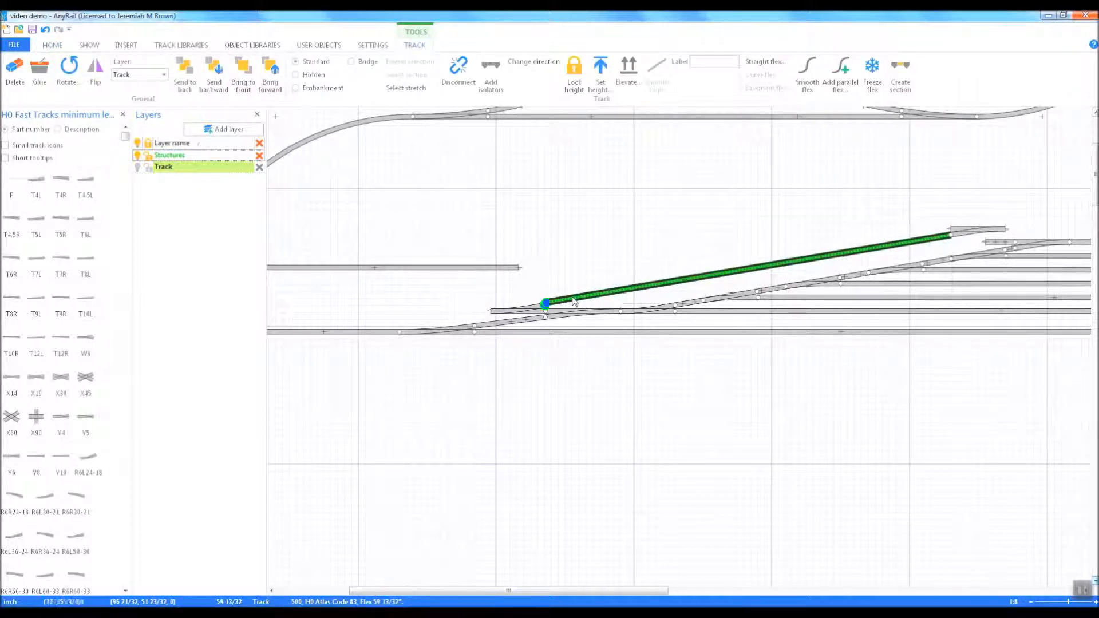
left_click_drag(491, 267, 464, 310)
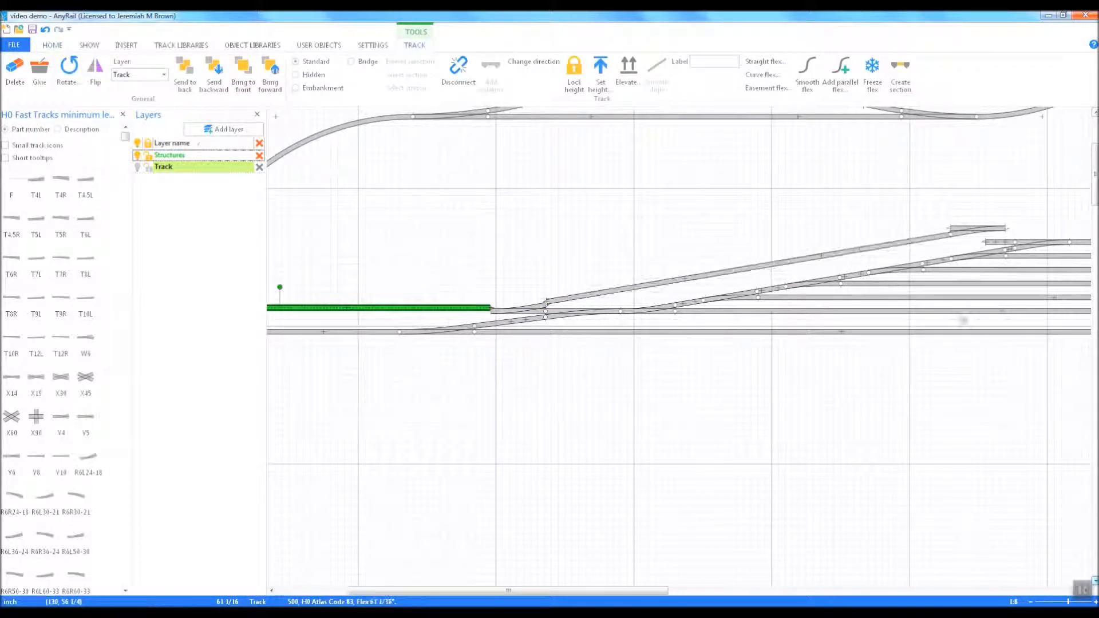
right_click(950, 235)
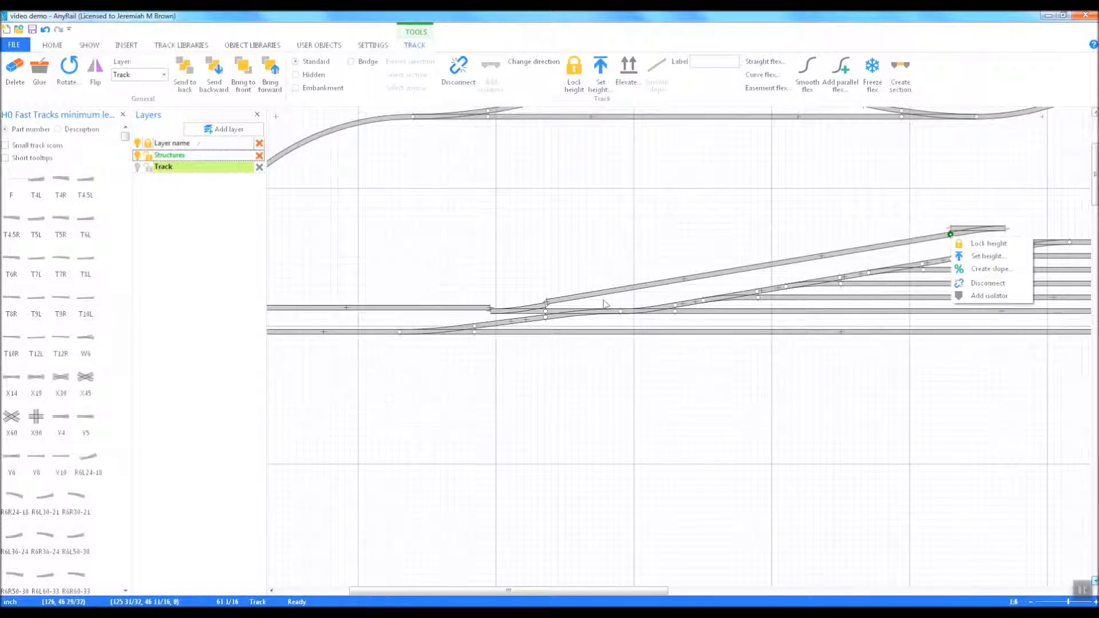
left_click(622, 257)
left_click_drag(568, 297, 566, 300)
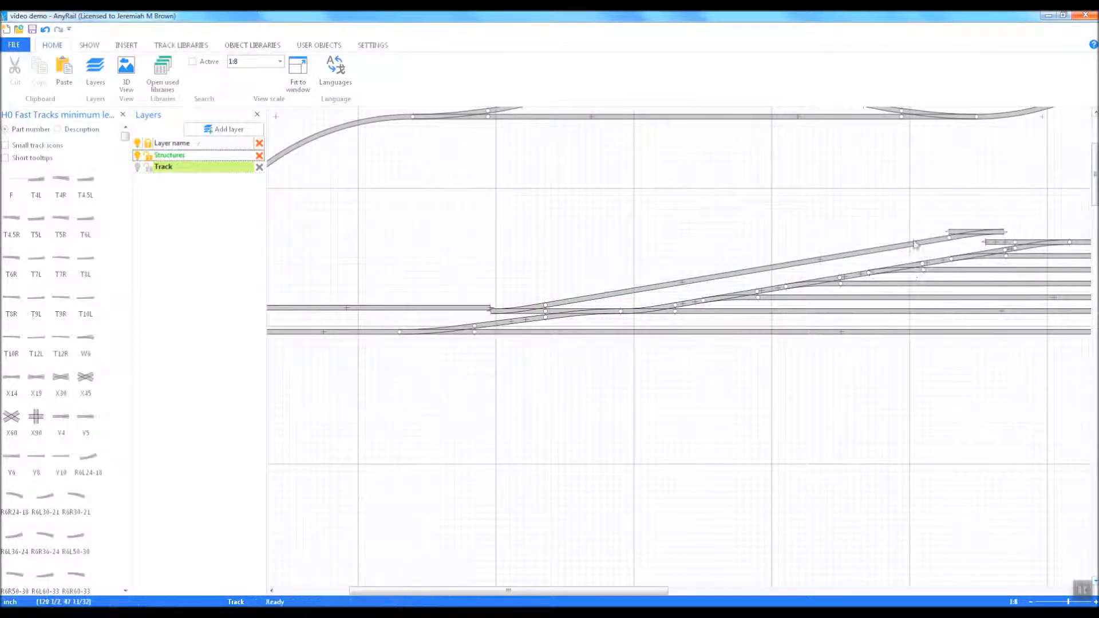
Cut off the long flex's upper end beside the loose T6L turnout and cut the flex again a little farther down
right_click(916, 250)
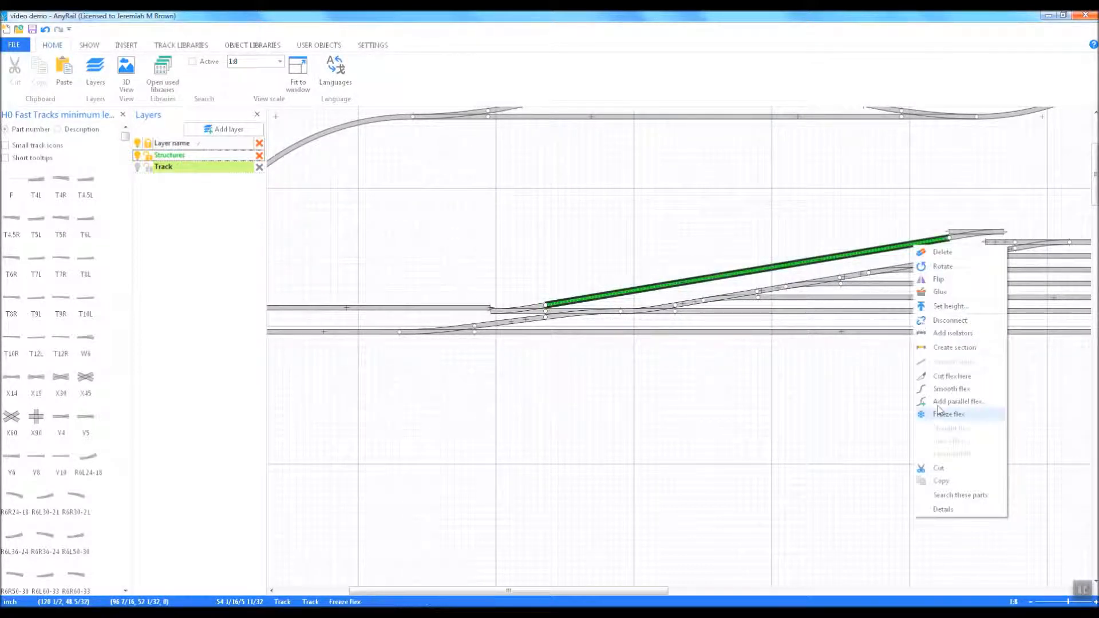
left_click(915, 224)
left_click(930, 241)
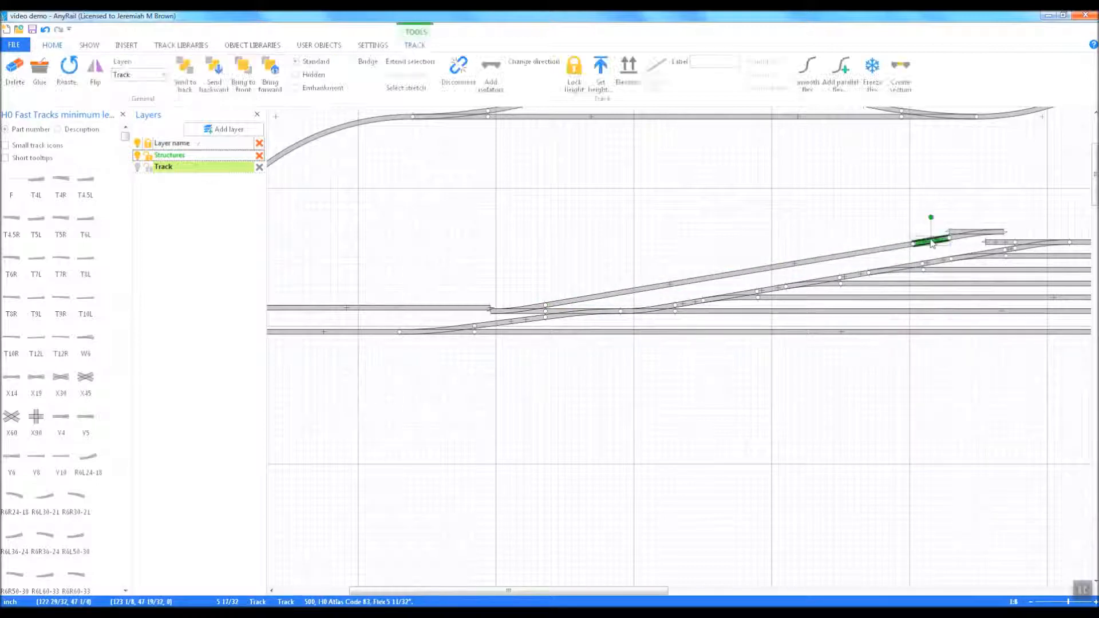
left_click_drag(932, 243, 883, 252)
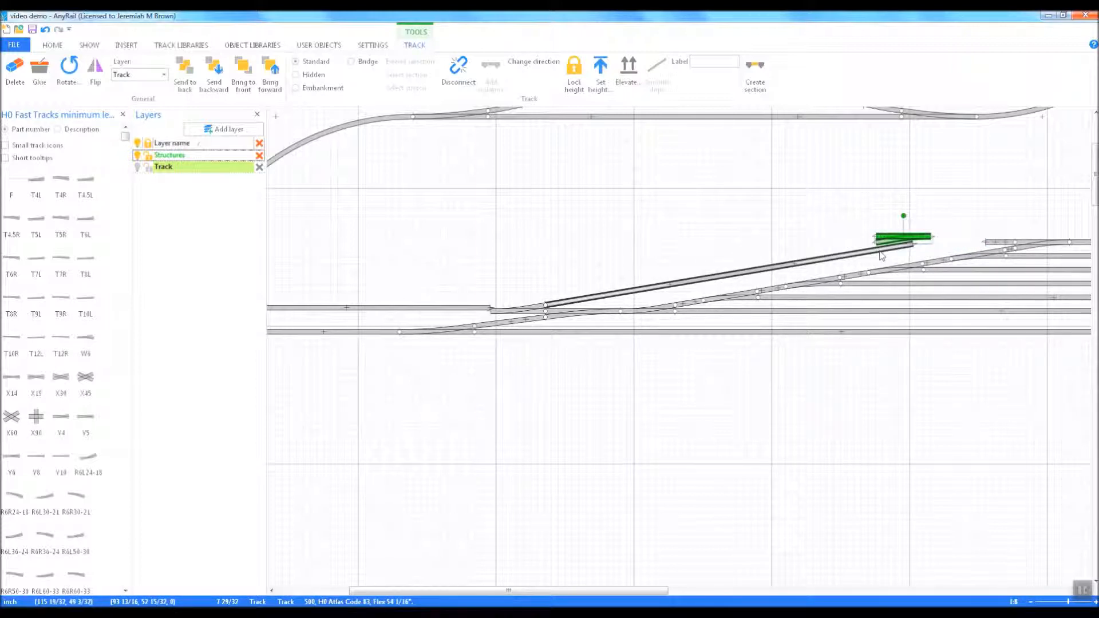
right_click(879, 252)
left_click(920, 381)
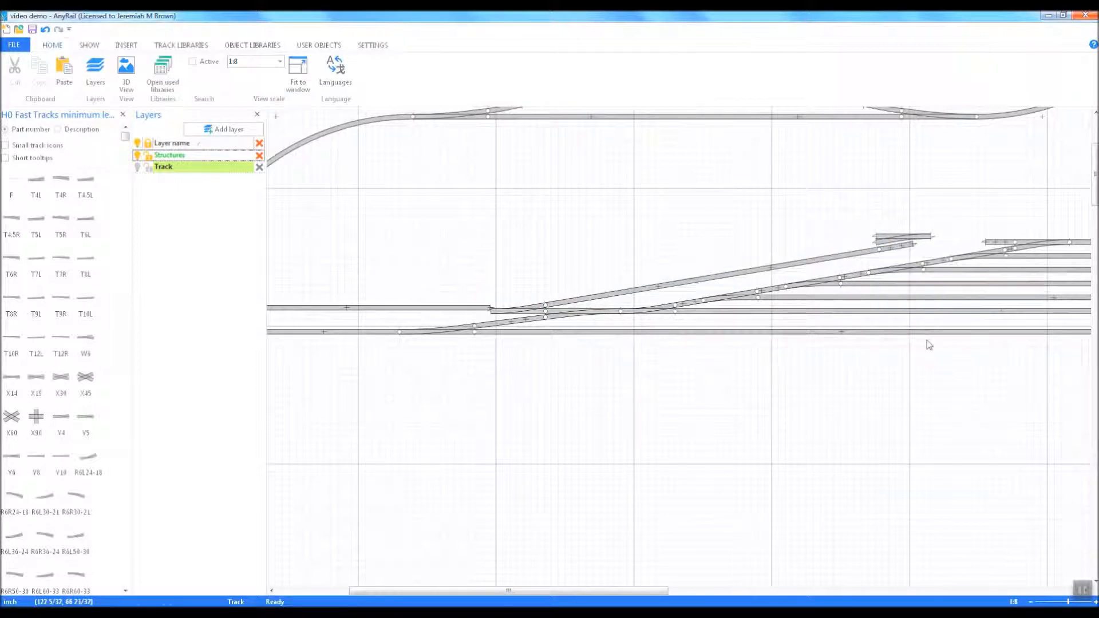
left_click(895, 249)
left_click_drag(896, 254, 890, 206)
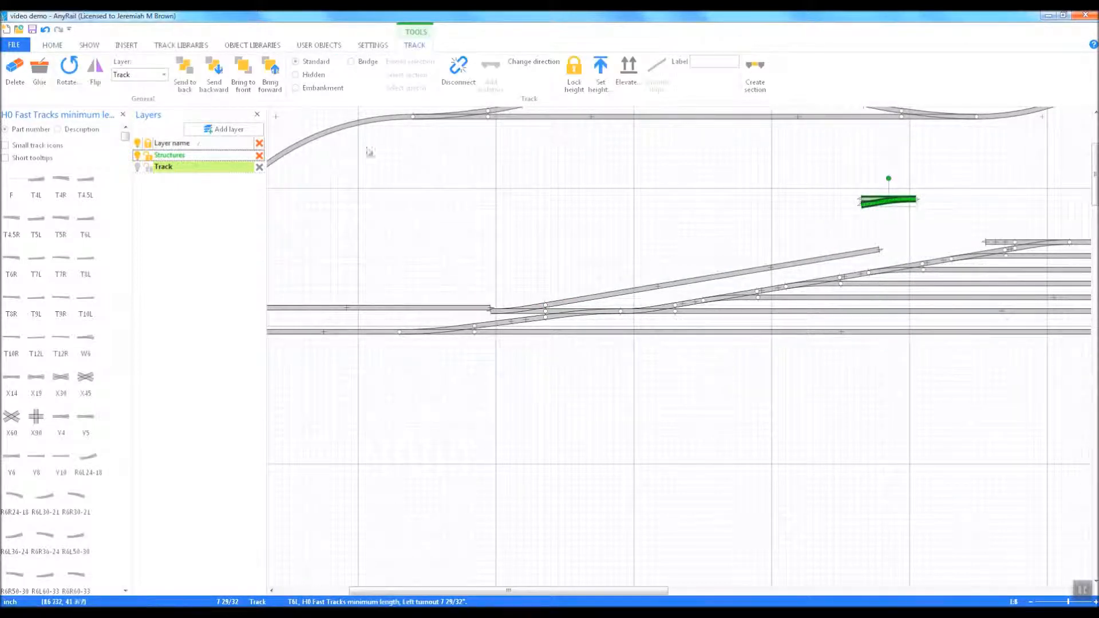
left_click(45, 30)
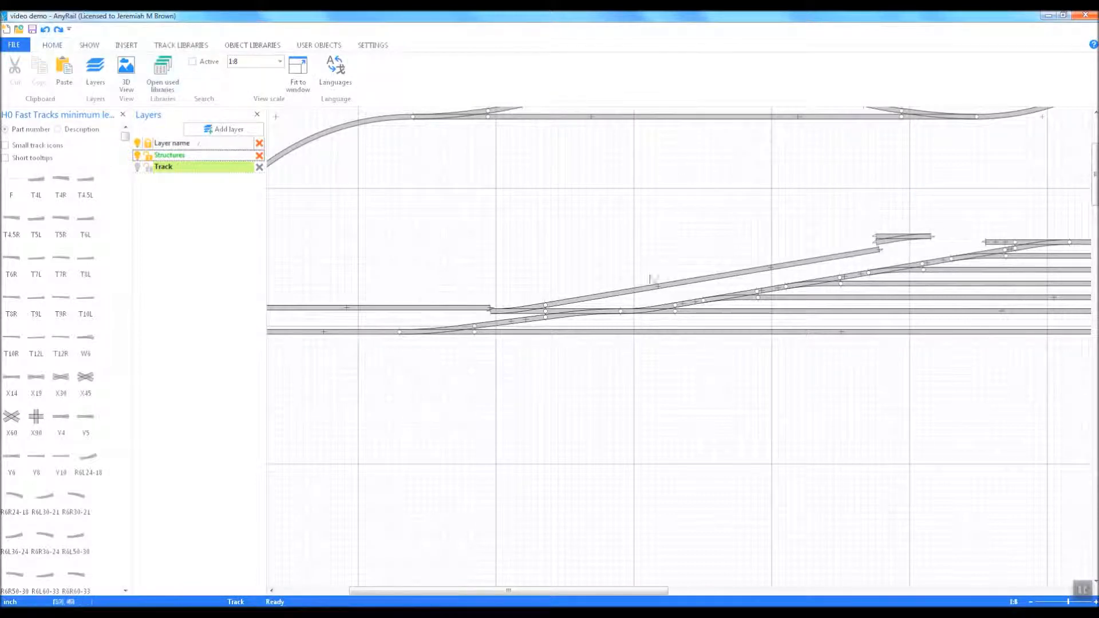
left_click(45, 31)
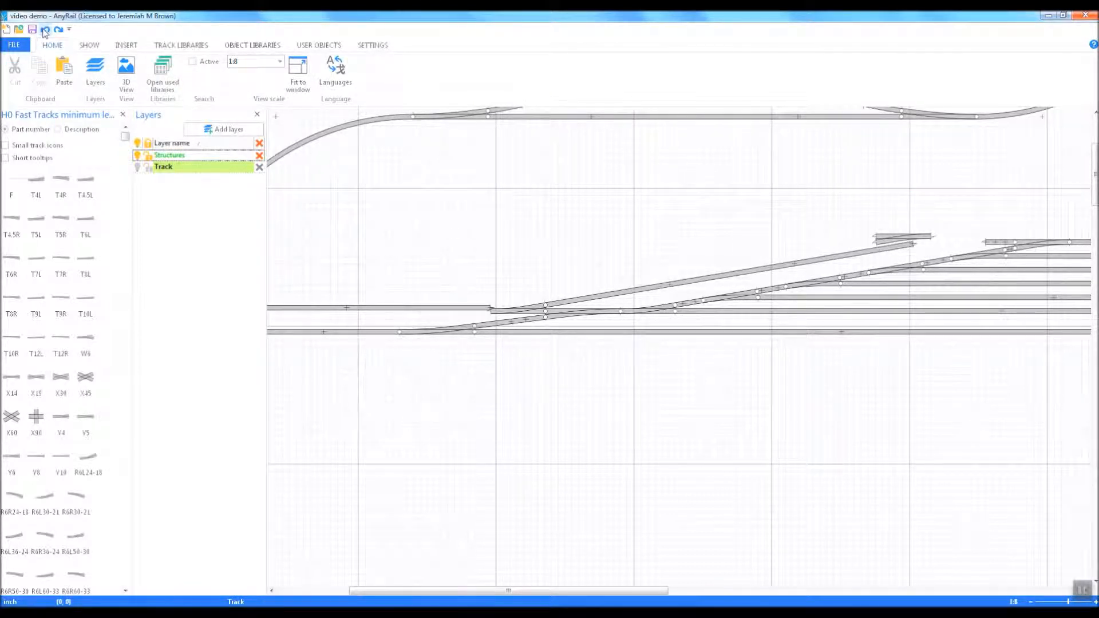
left_click(59, 30)
Delete the loose T6L turnout and the stub on the uppermost yard track, and stretch the long flex's short end piece to the yard turnout
left_click(908, 243)
key("Delete")
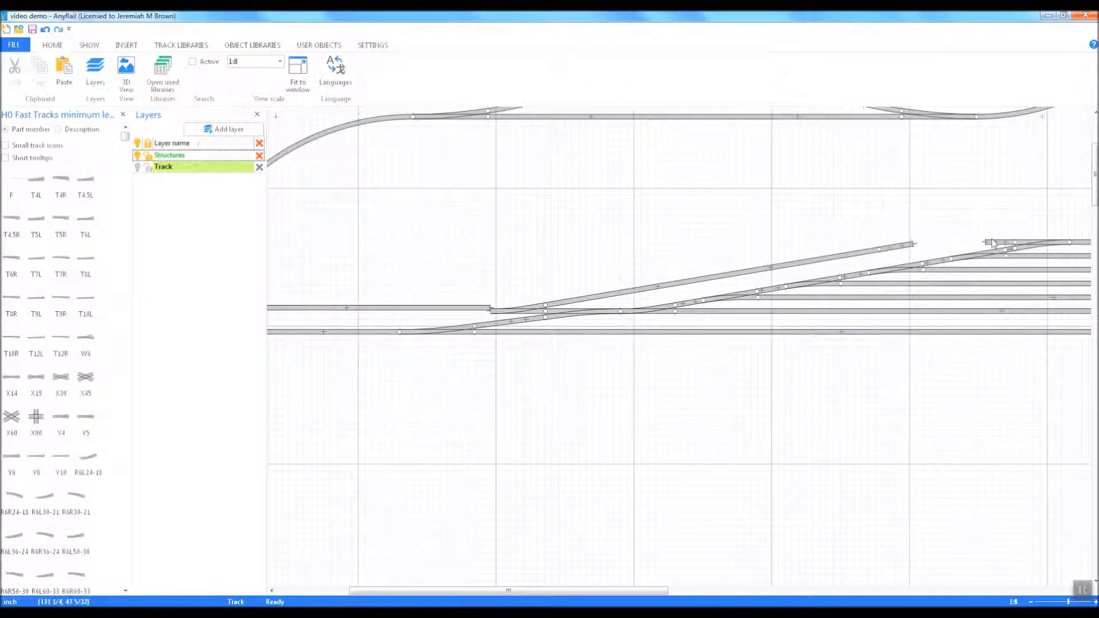
left_click(999, 244)
key("Delete")
left_click_drag(915, 245, 1013, 242)
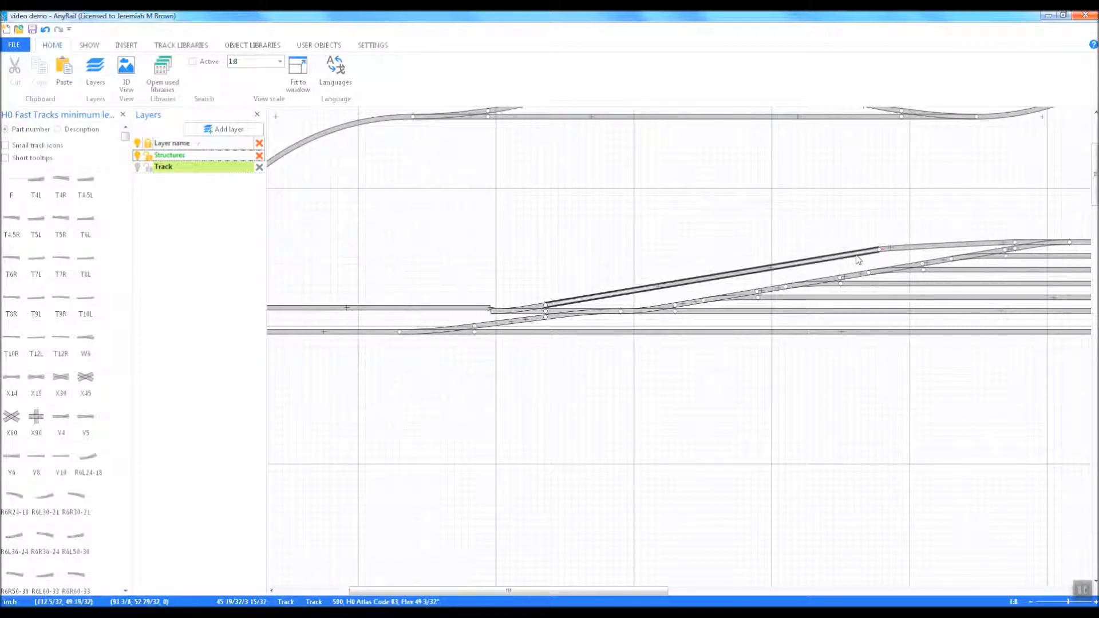
Cut the long flex slightly farther down, delete the short cut piece and pull the curved flex's lower end to the new joint
right_click(857, 255)
left_click(900, 386)
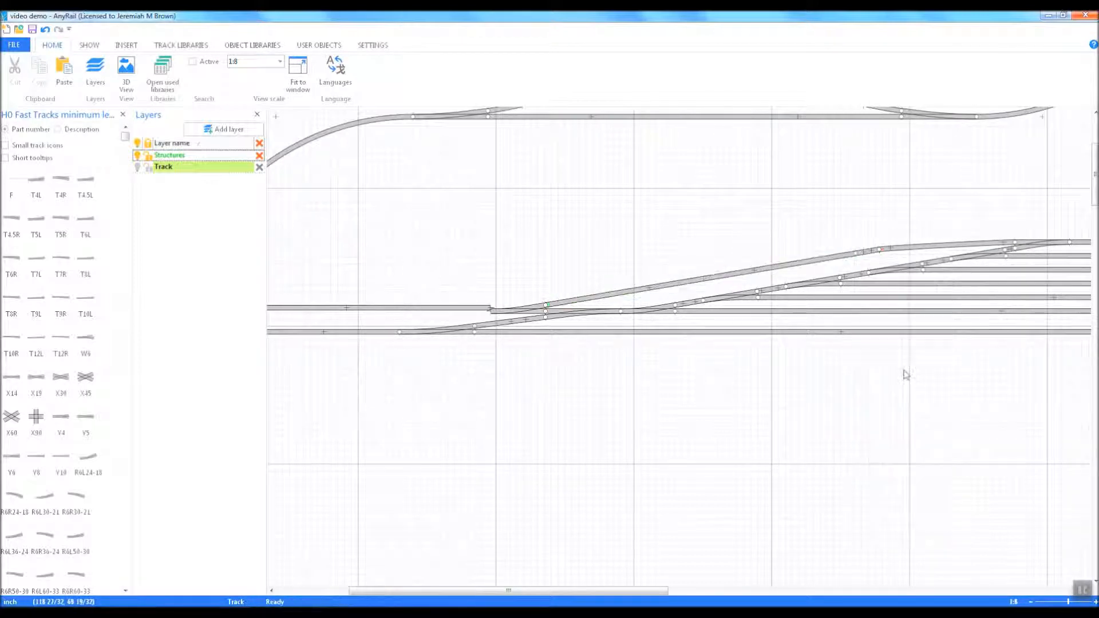
right_click(870, 257)
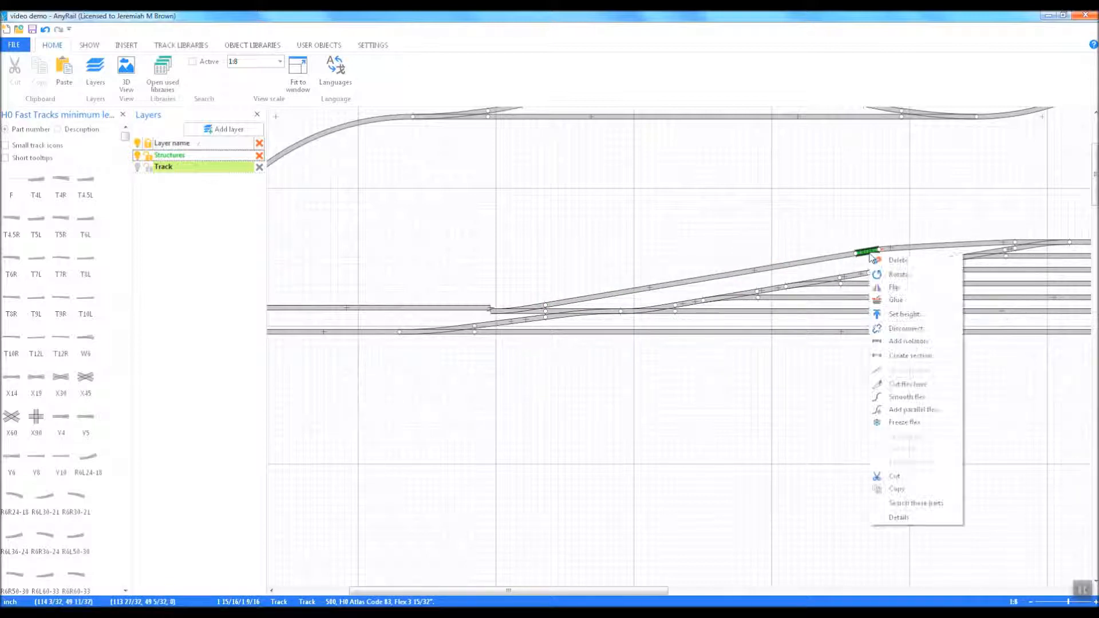
left_click(881, 256)
left_click_drag(879, 253, 852, 256)
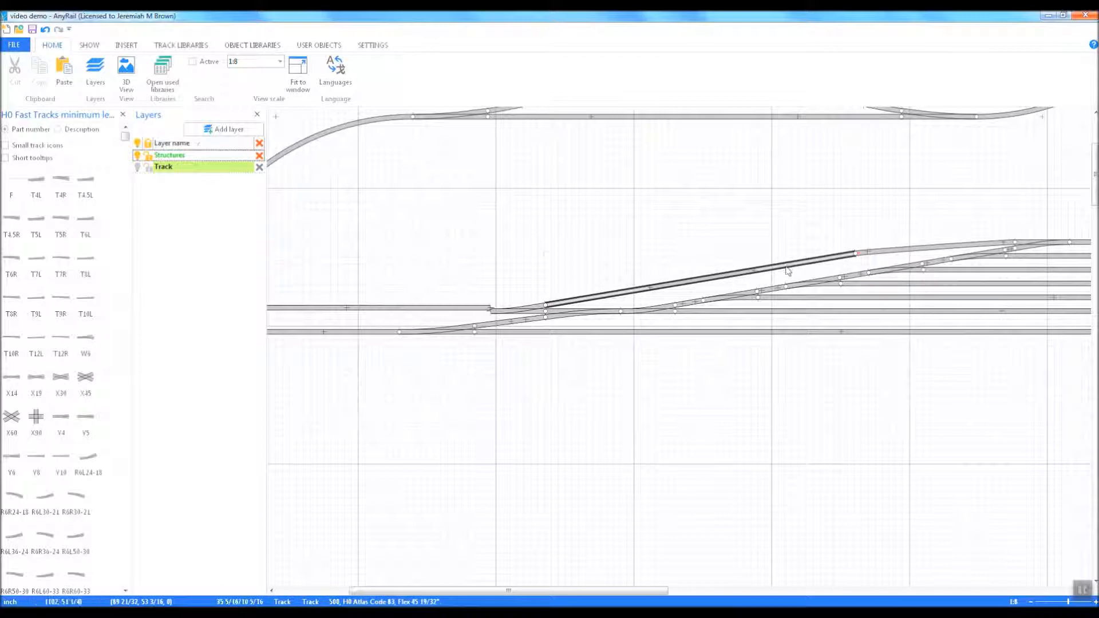
Glue the long angled flex in place and smooth the curved flex that joins it to the uppermost yard track
left_click(846, 255)
left_click(43, 71)
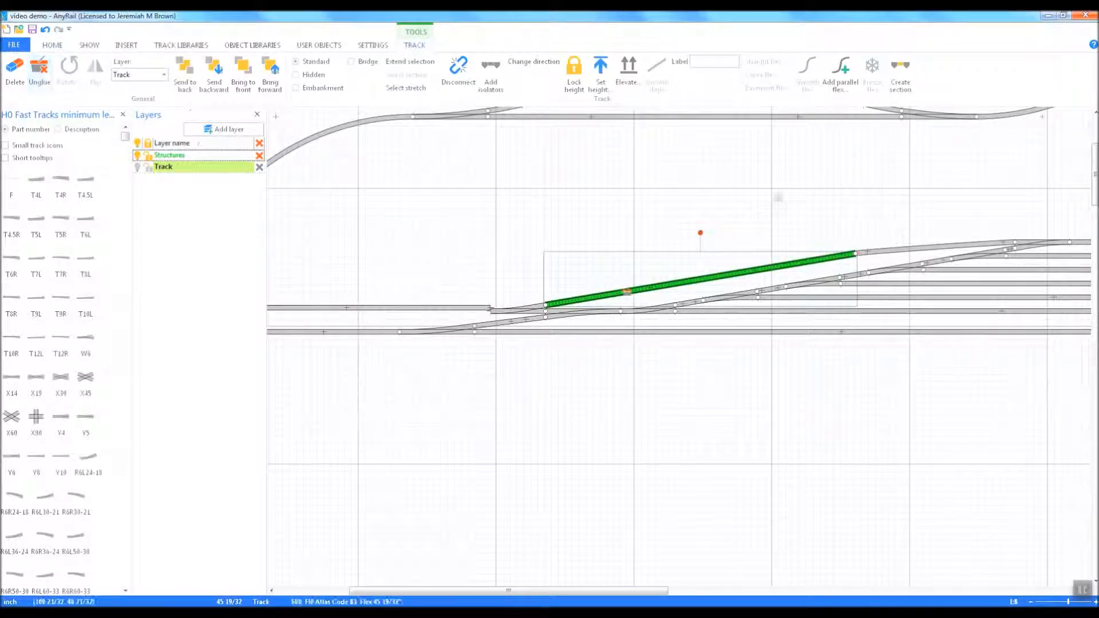
left_click(869, 257)
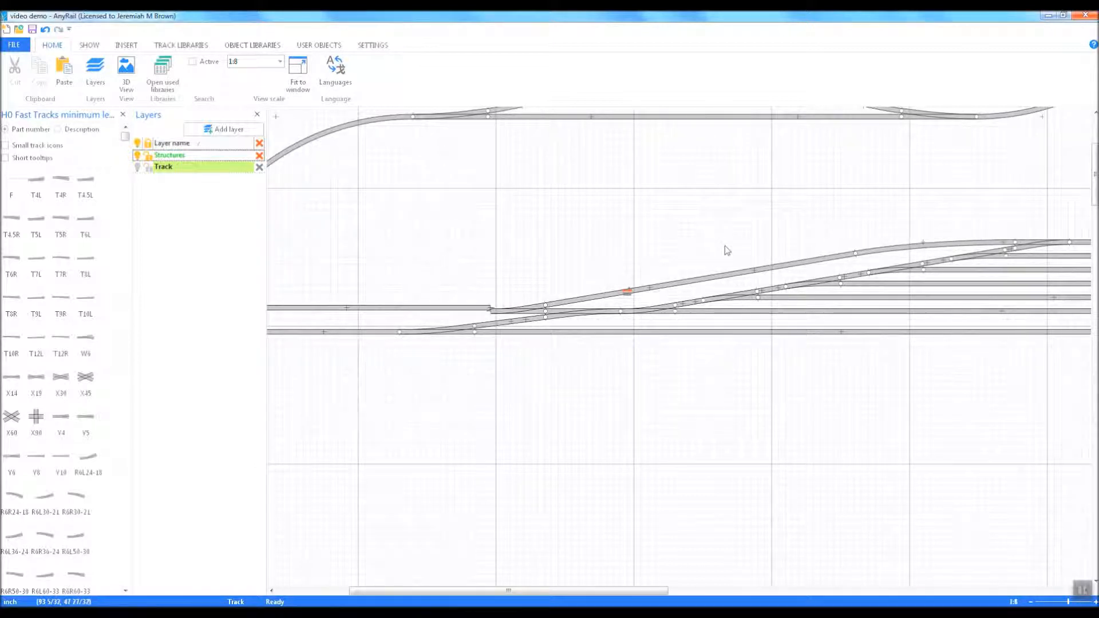
Unglue the long angled flex and connect the left-hand flex to the left end of the pasted turnout
left_click(726, 278)
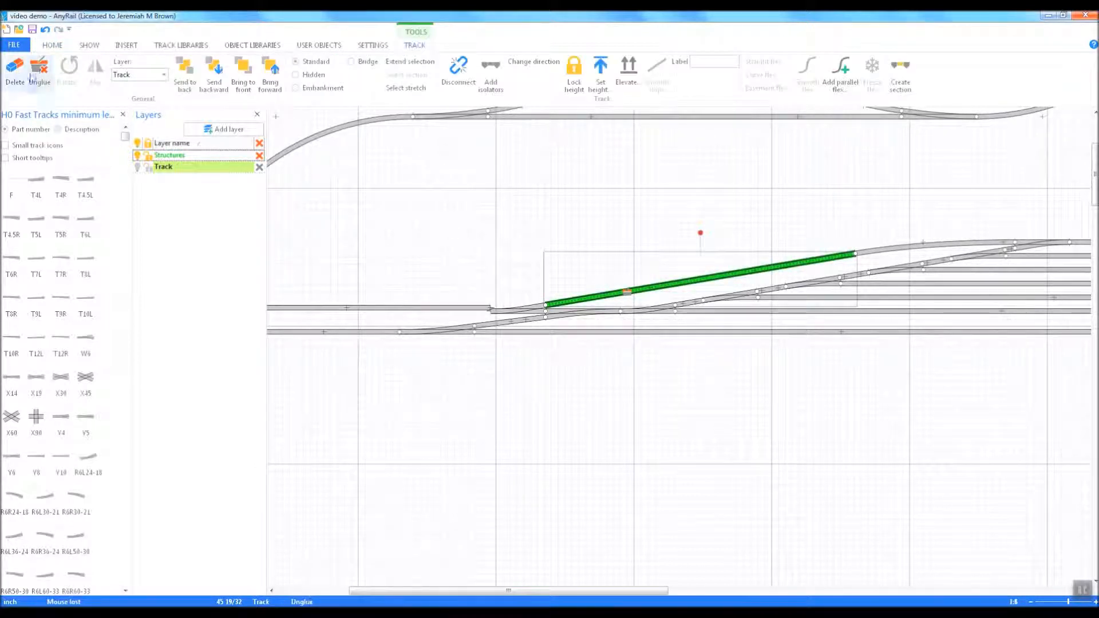
left_click(418, 310)
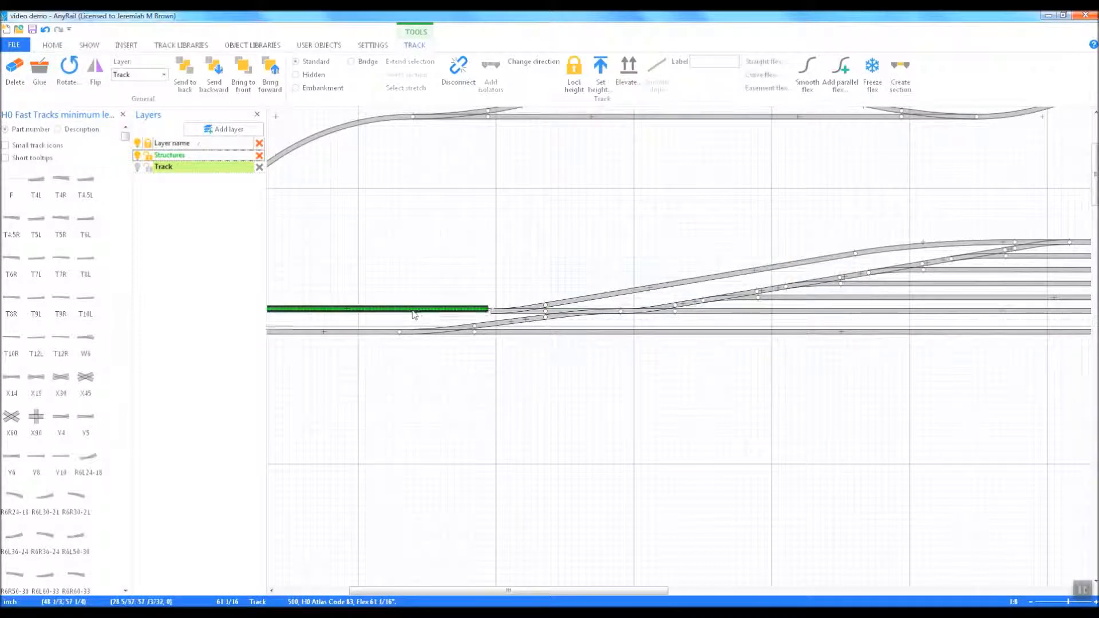
left_click(685, 468)
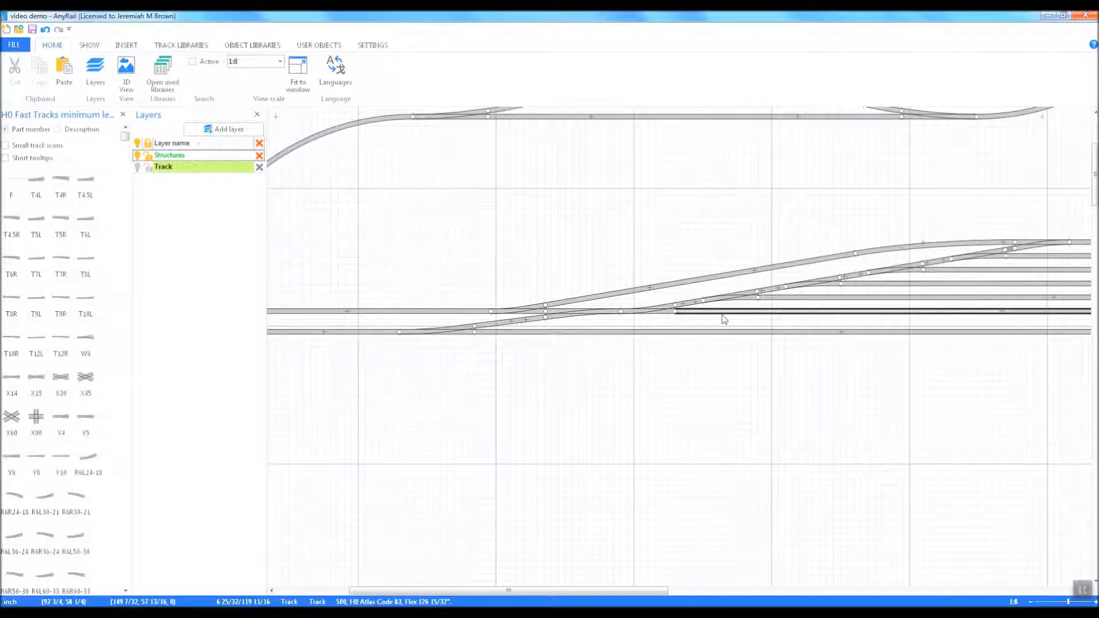
Look over the yard ladder and the neighbouring tracks at 1:12 scale
left_click_drag(582, 594, 636, 595)
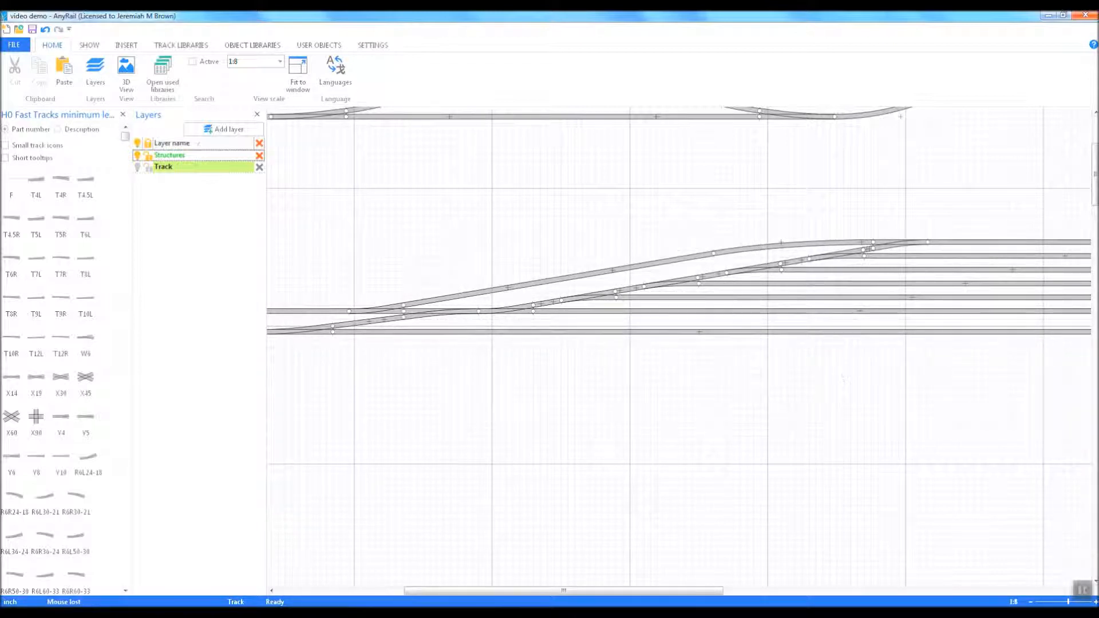
left_click(1030, 601)
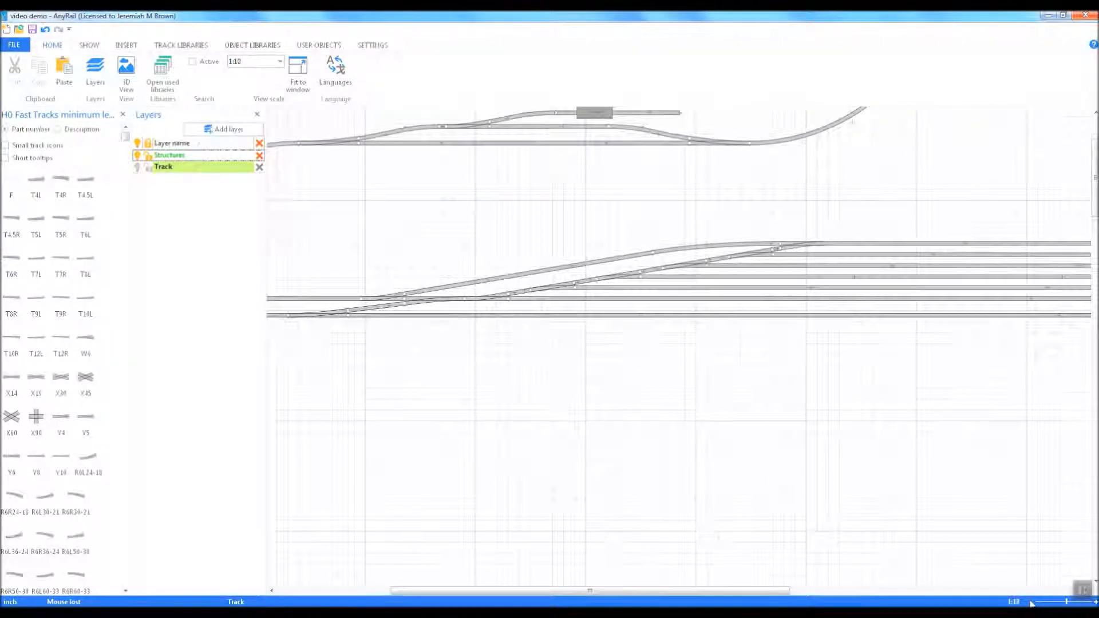
left_click(1030, 602)
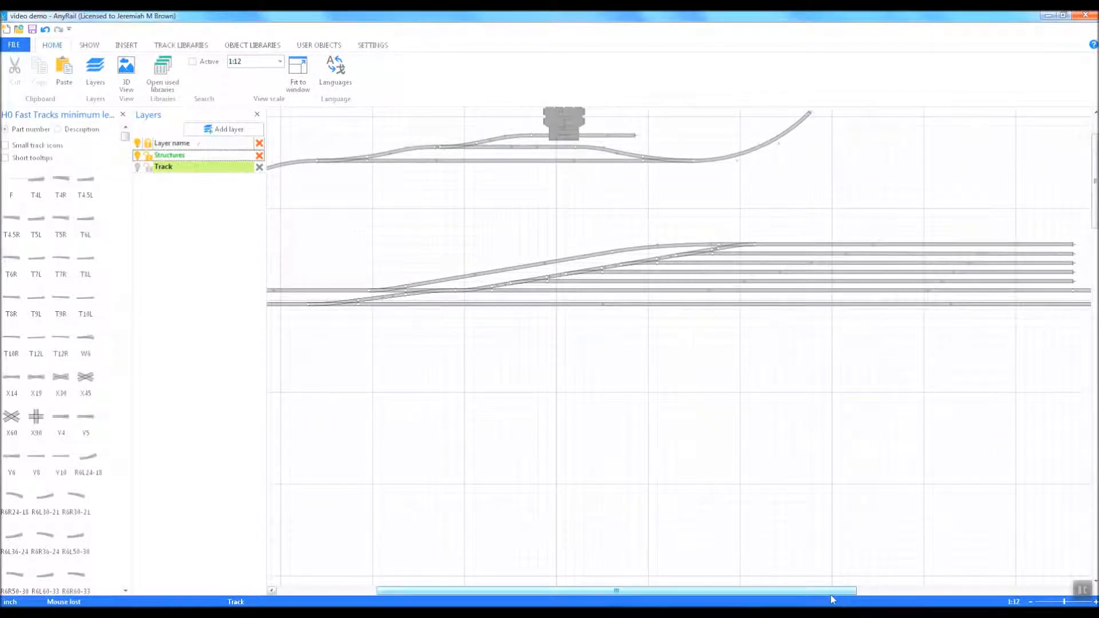
left_click_drag(831, 598, 751, 593)
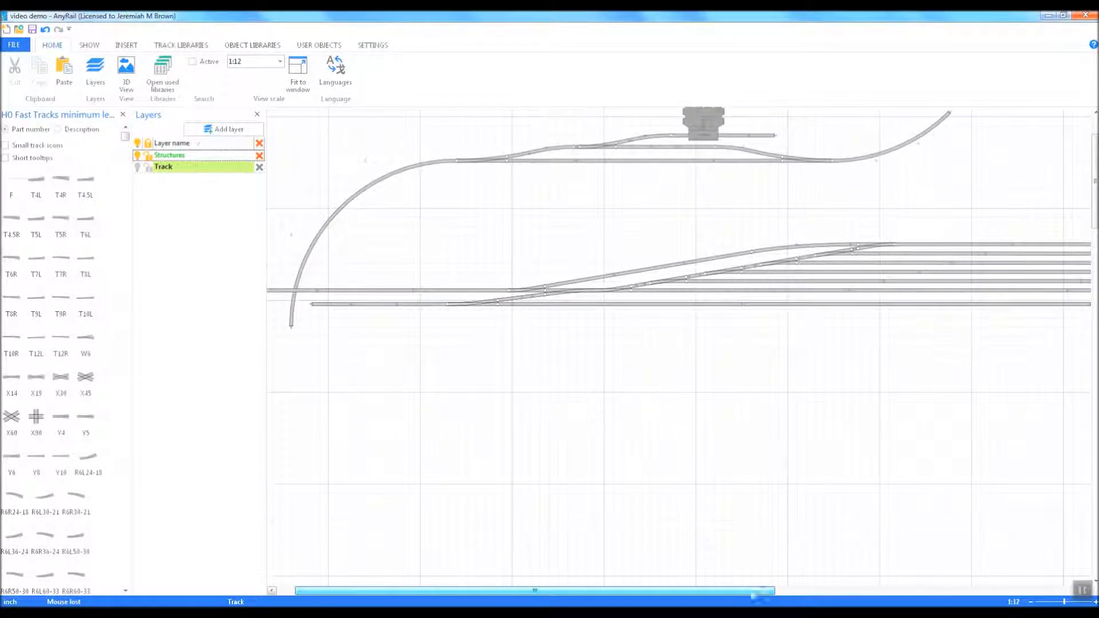
scroll(778, 527, "up", 1)
scroll(777, 526, "up", 1)
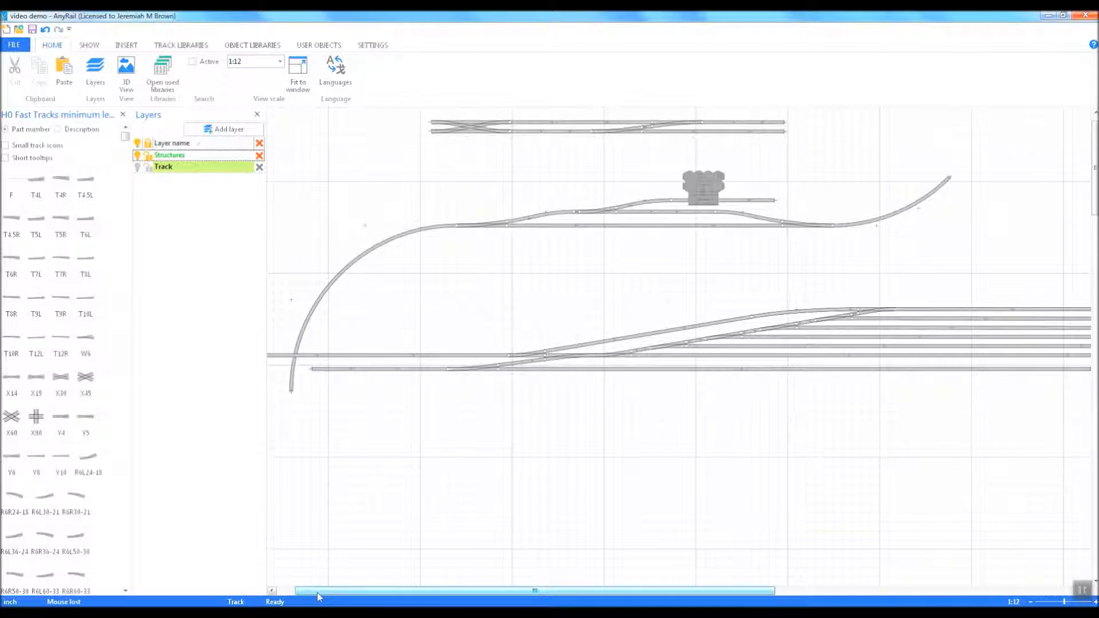
left_click_drag(322, 592, 290, 598)
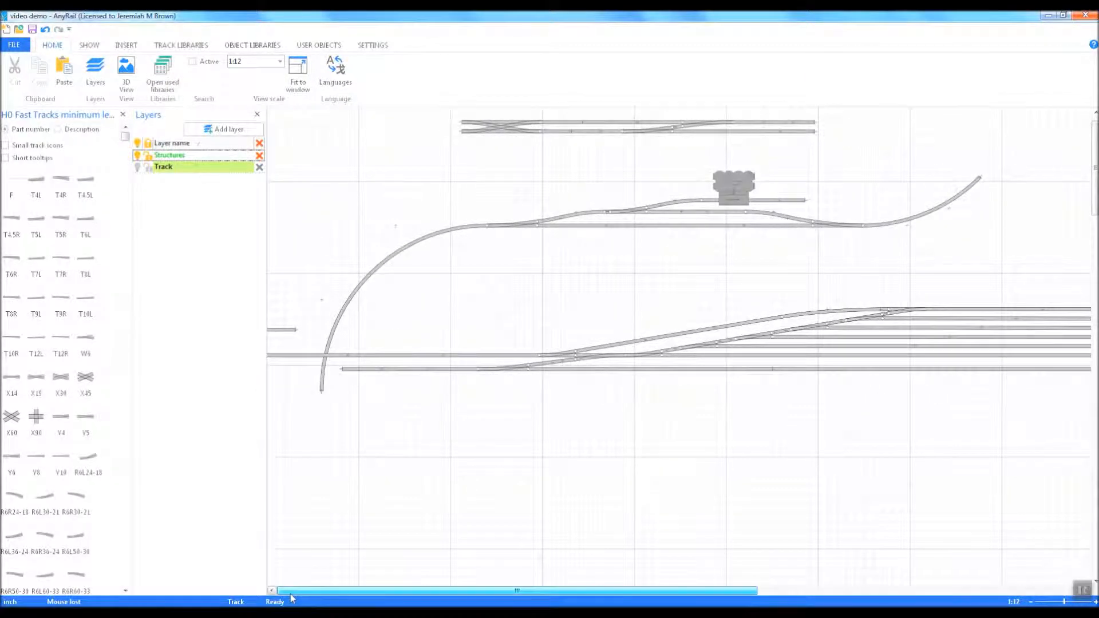